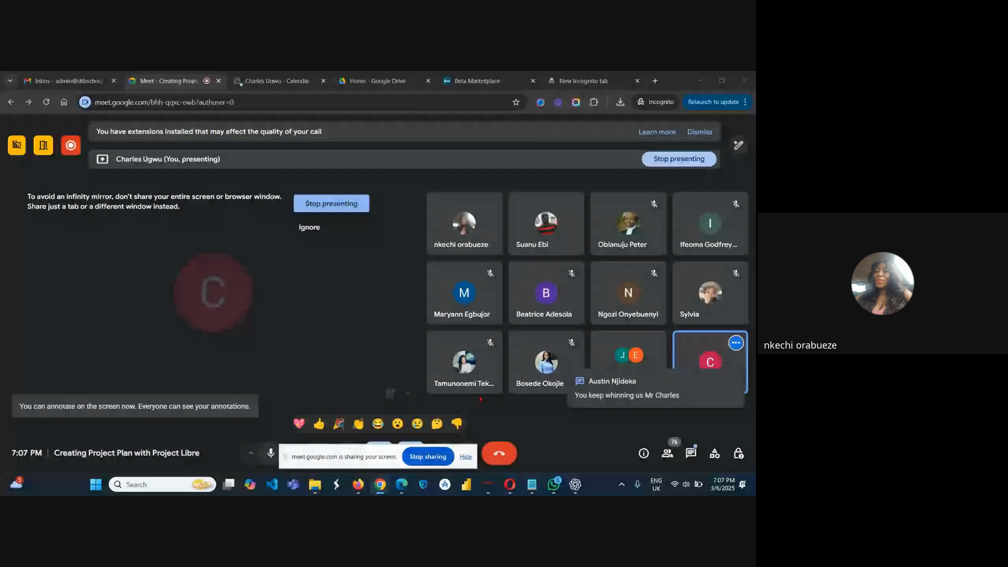
Ignore the infinity-mirror warning in the meeting and switch to the Payeego project window in ProjectLibre.
left_click(309, 227)
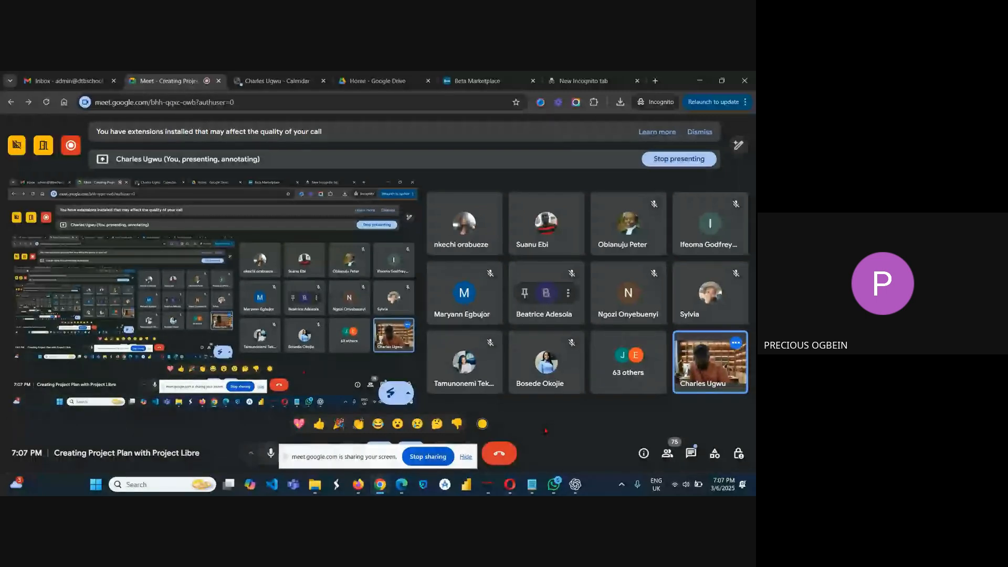
mouse_move(487, 484)
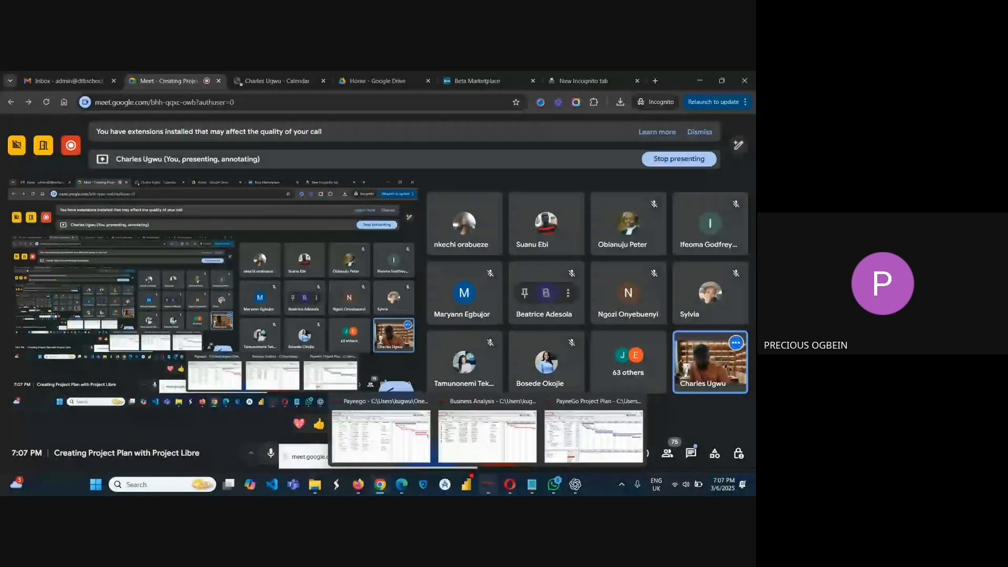
left_click(376, 435)
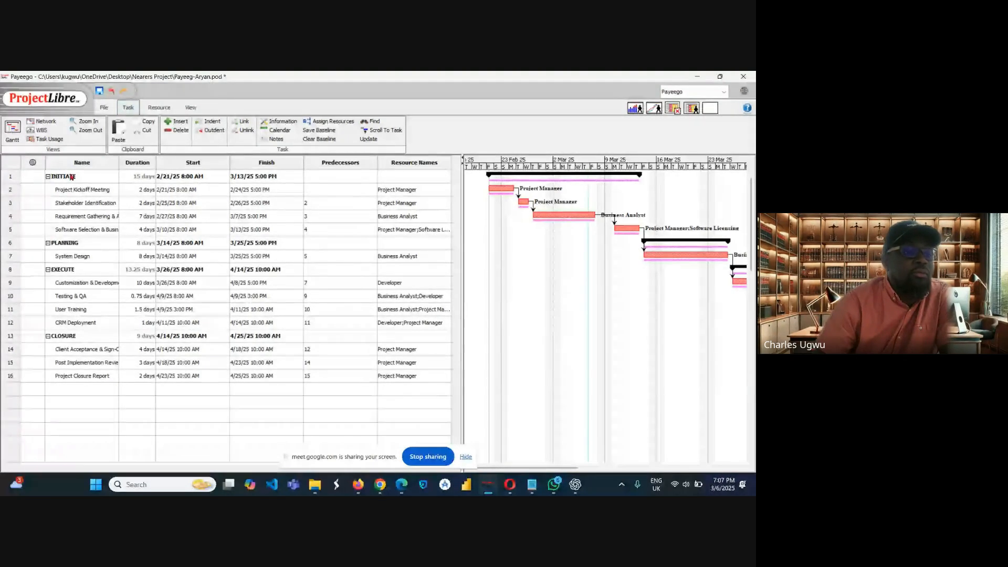
Start a new project and name it "PayeeGo CRM Project".
left_click(104, 109)
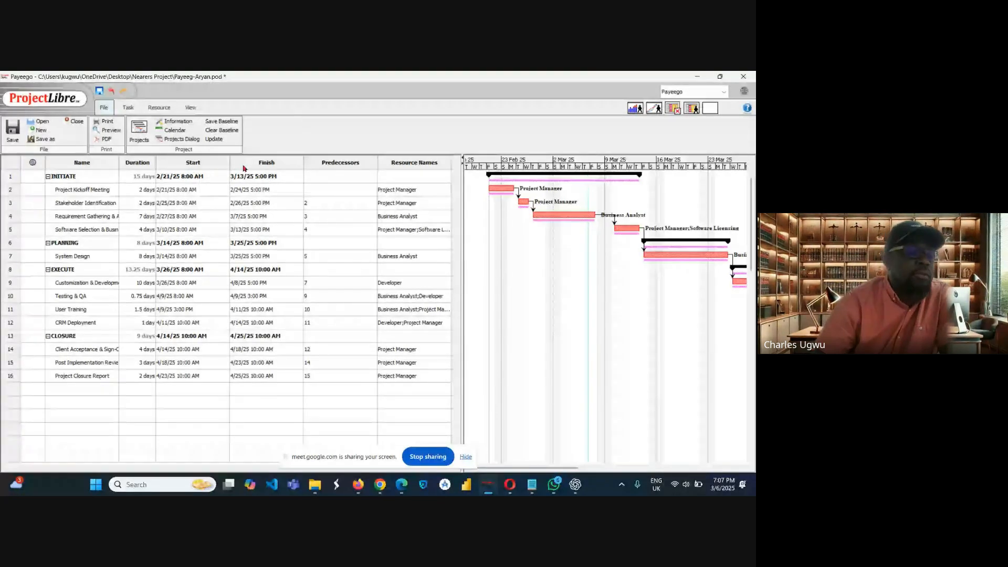
left_click(42, 131)
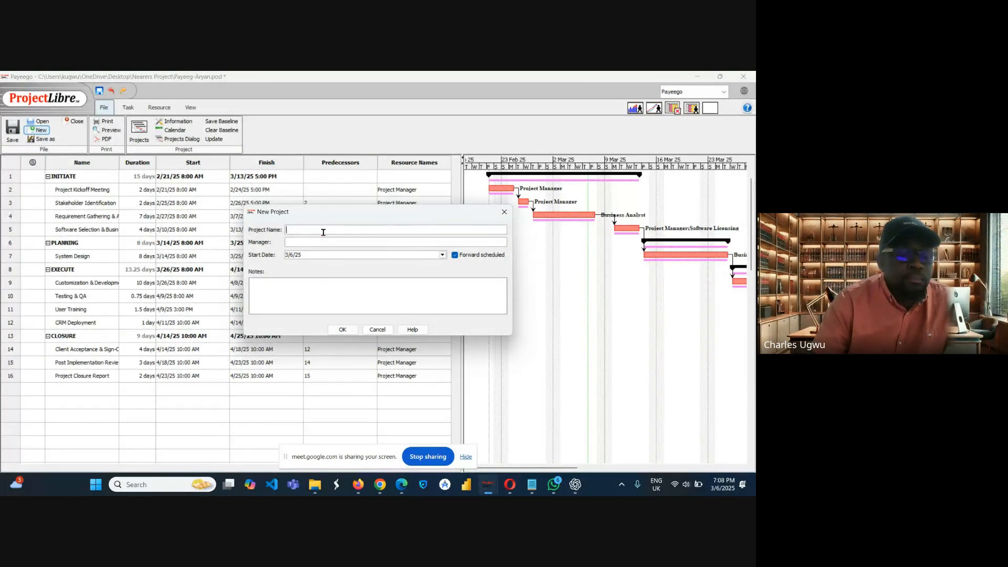
type("Pay")
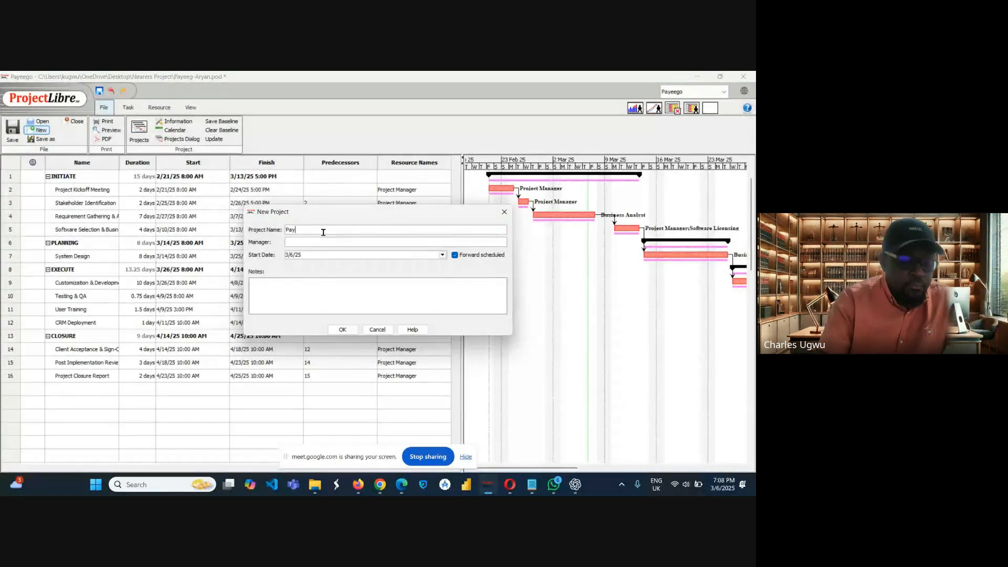
type("e")
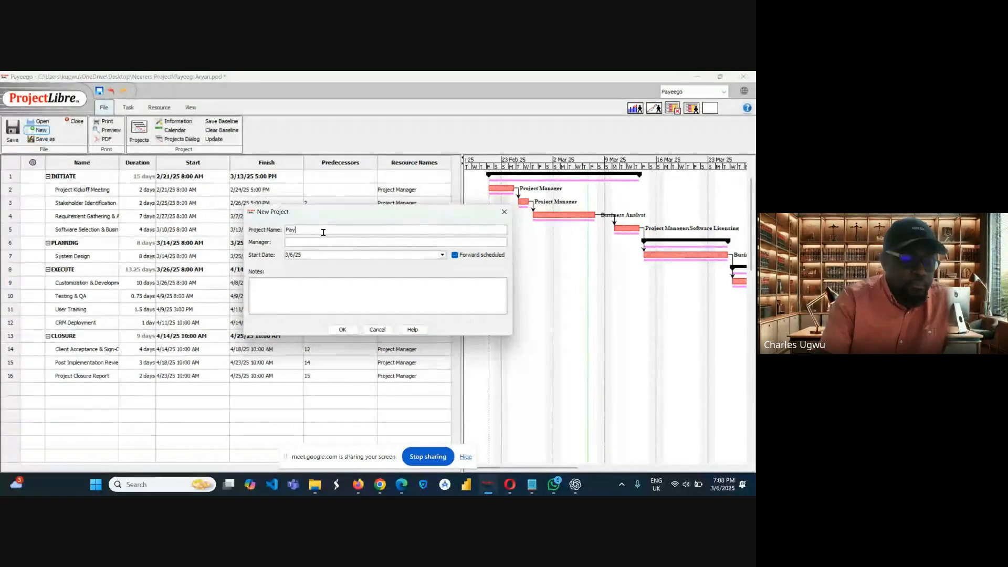
type("eGo")
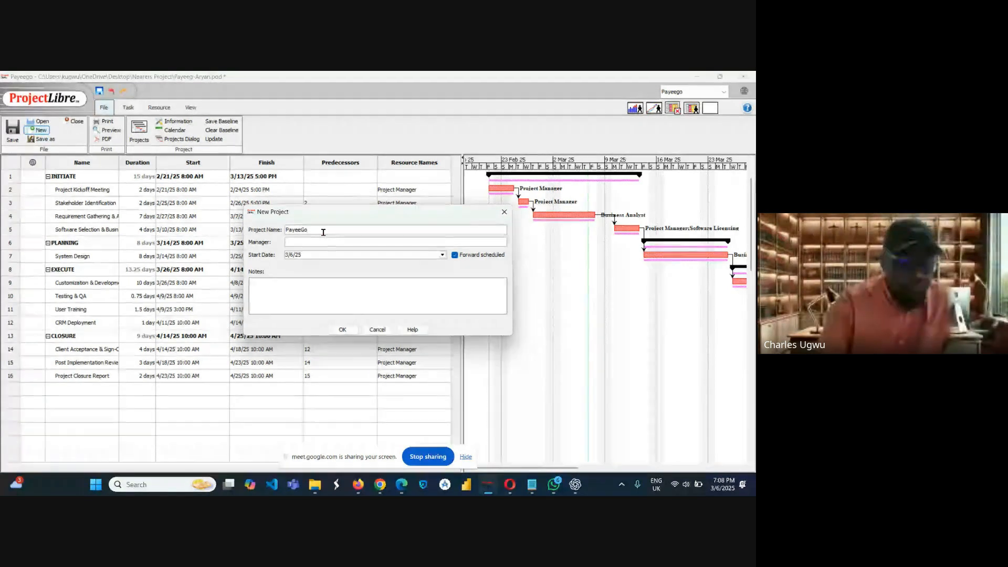
type(" CRM")
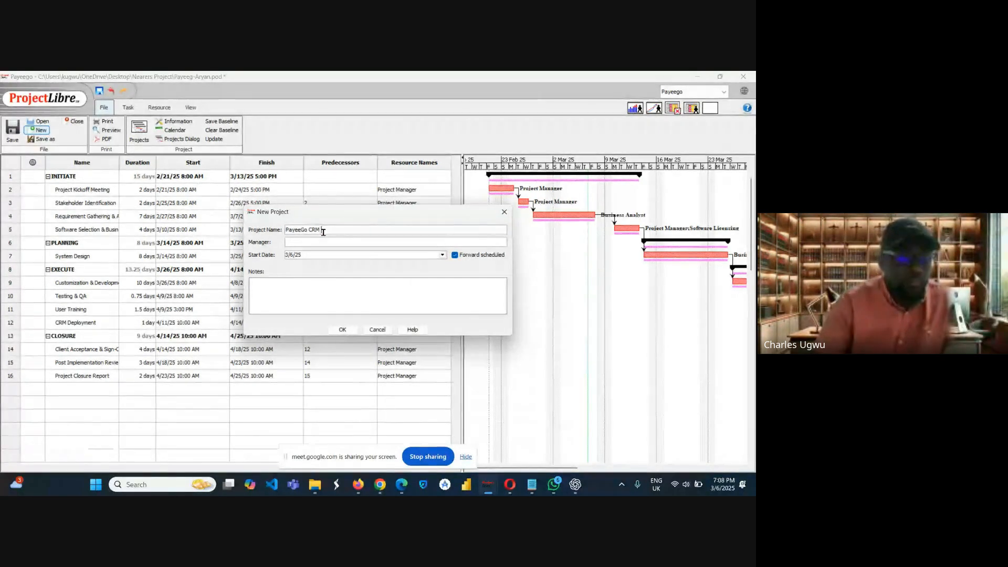
type("P")
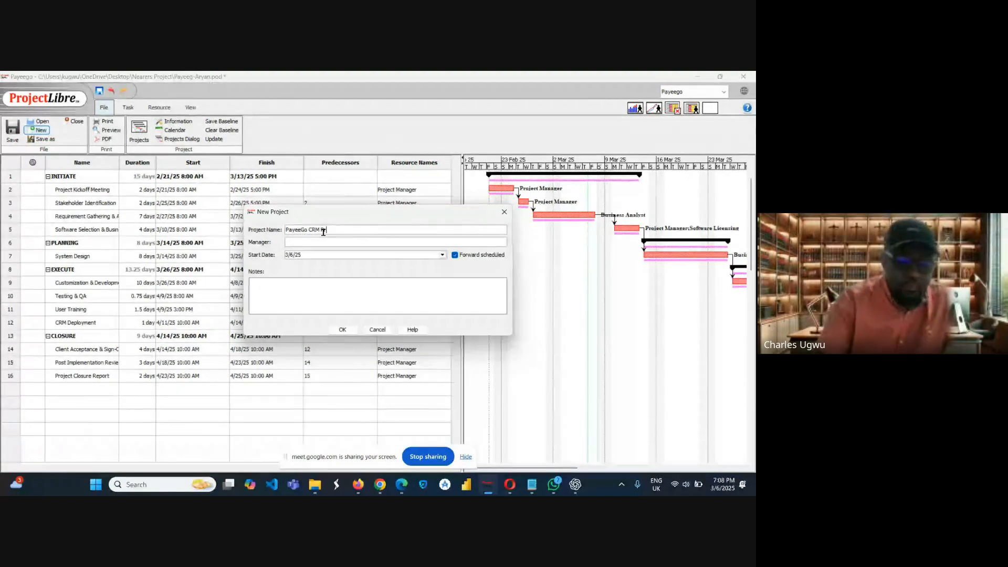
type("roject")
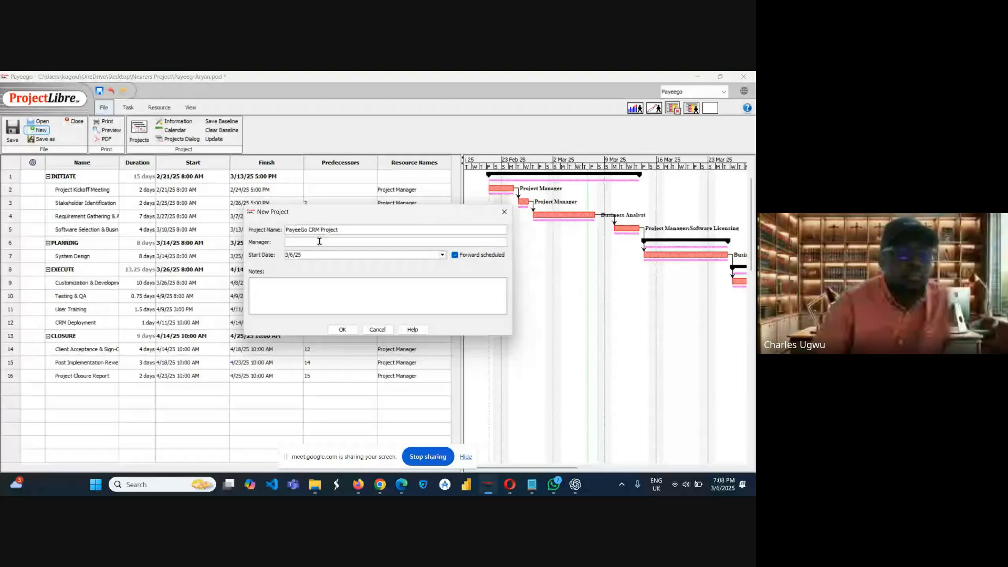
Enter the project manager's name and create the project, widening the task table to show everything up to Resource Names.
left_click(316, 242)
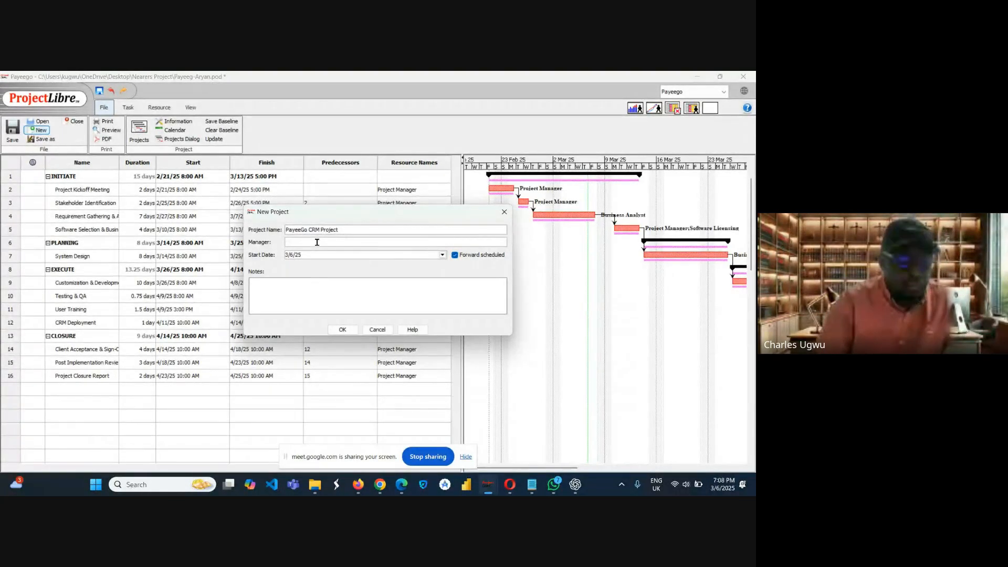
key("BackSpace")
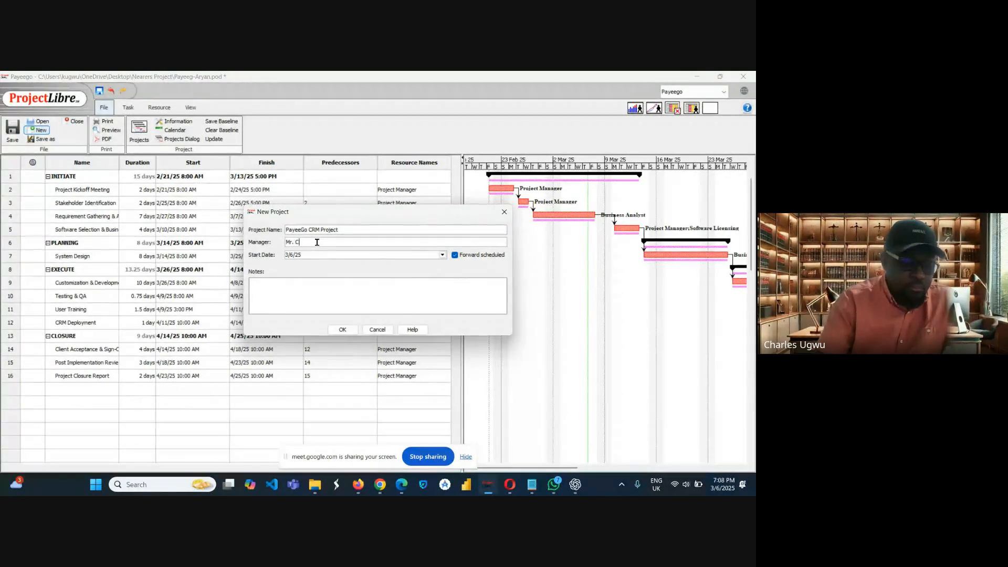
type("r. Charles")
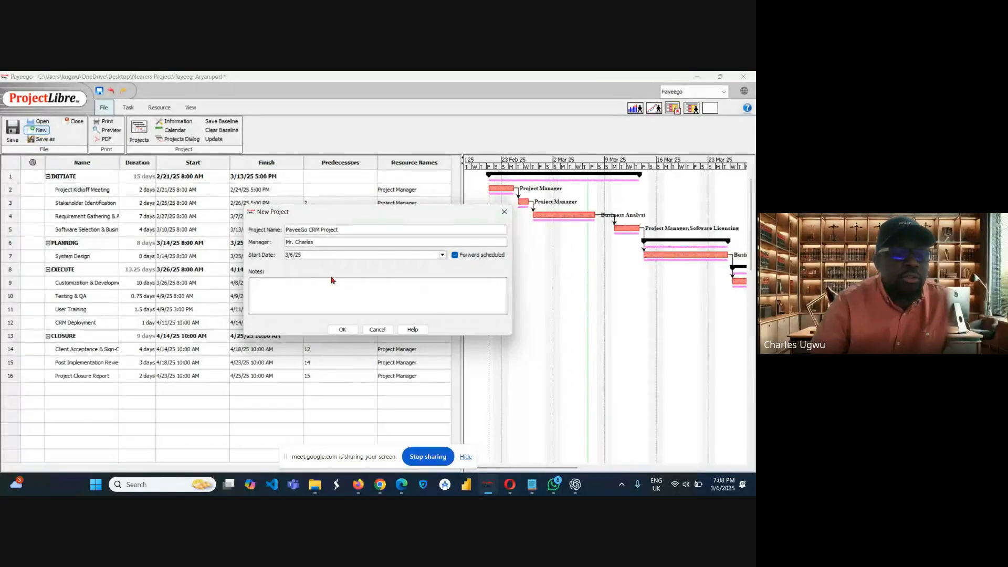
left_click(344, 334)
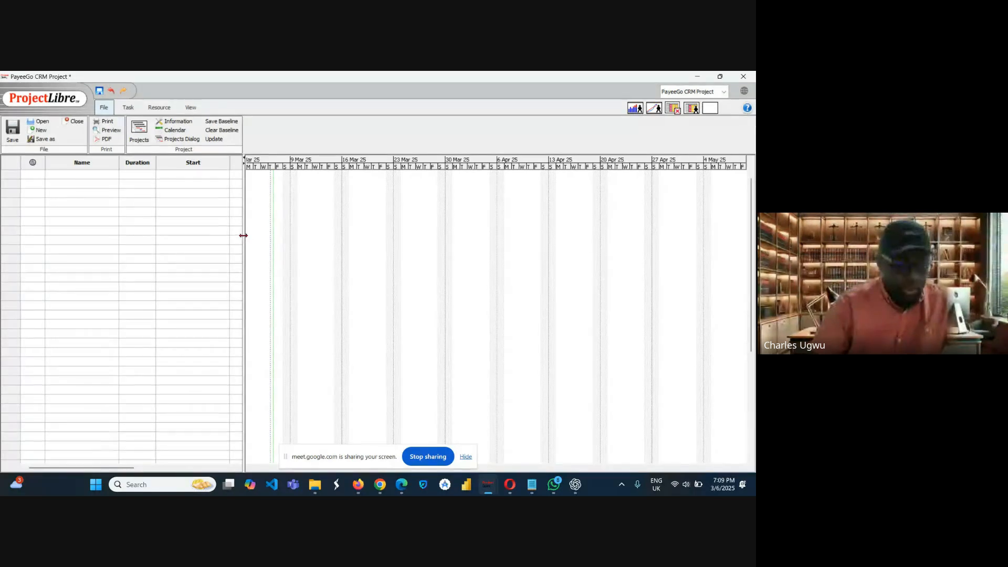
left_click_drag(244, 236, 457, 247)
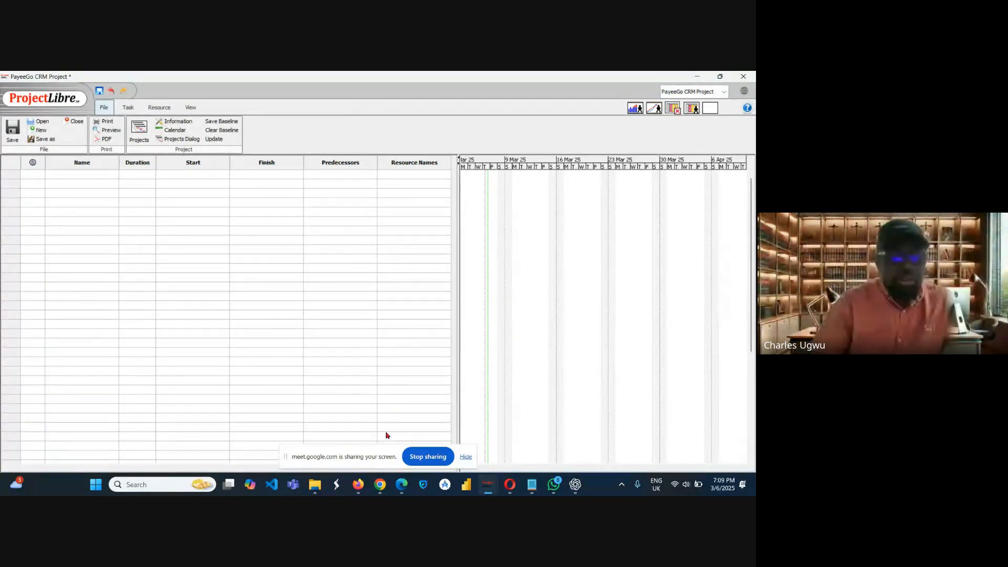
Switch to the PayeeGo CRM Implementation Project Plan spreadsheet and examine the budget breakdown and the human and material resource allocations.
mouse_move(380, 487)
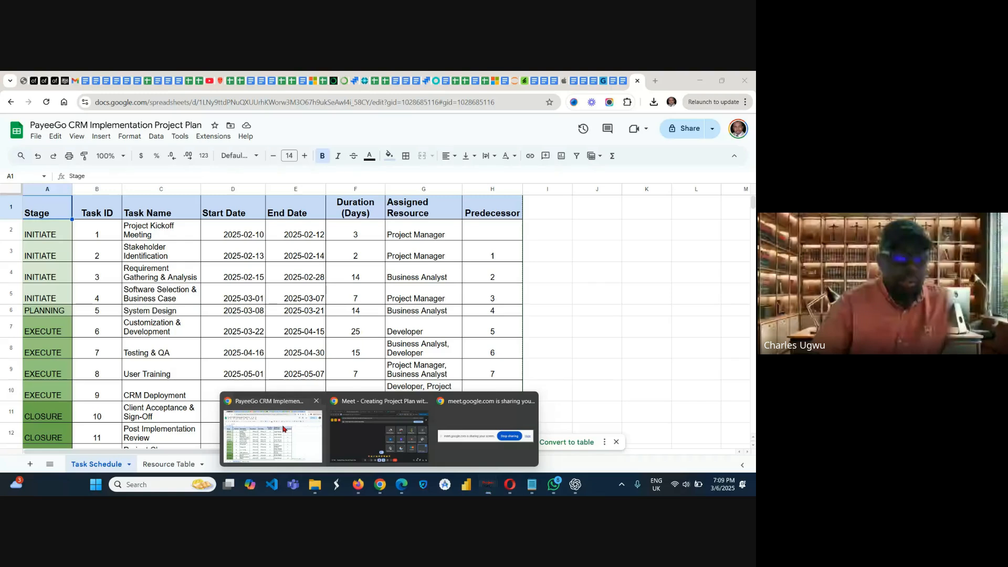
left_click(284, 429)
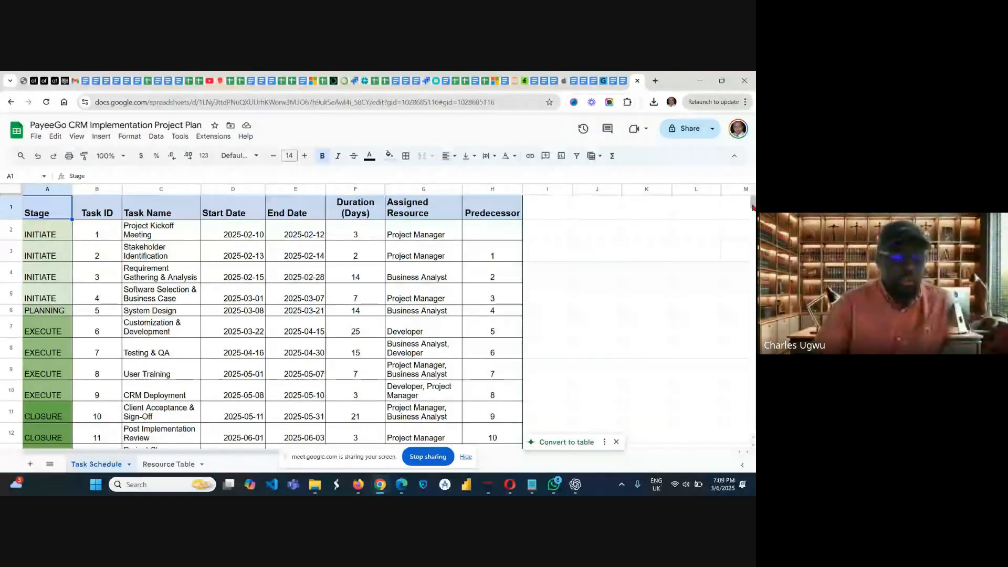
left_click_drag(752, 208, 752, 219)
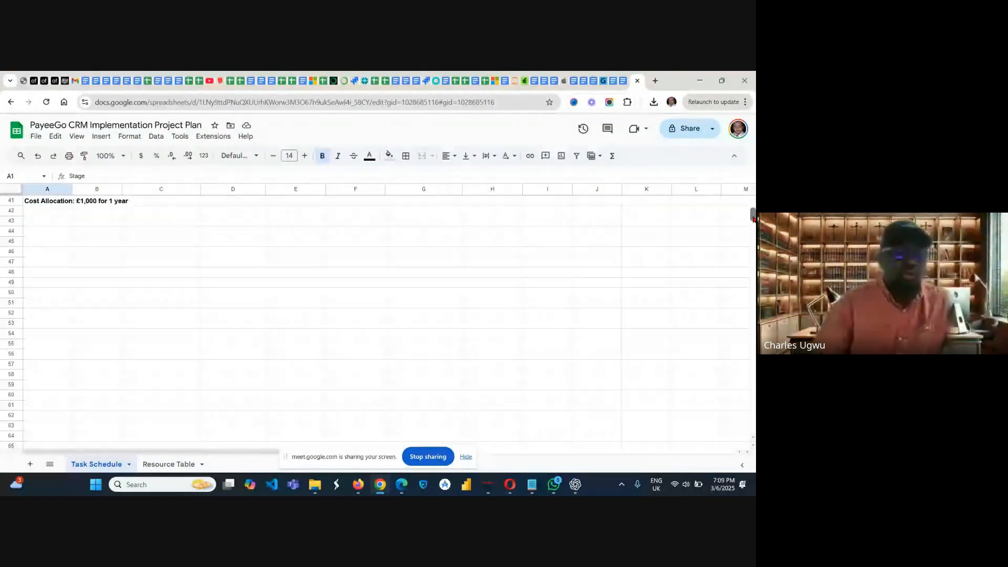
scroll(753, 219, "up", 4)
scroll(378, 315, "up", 6)
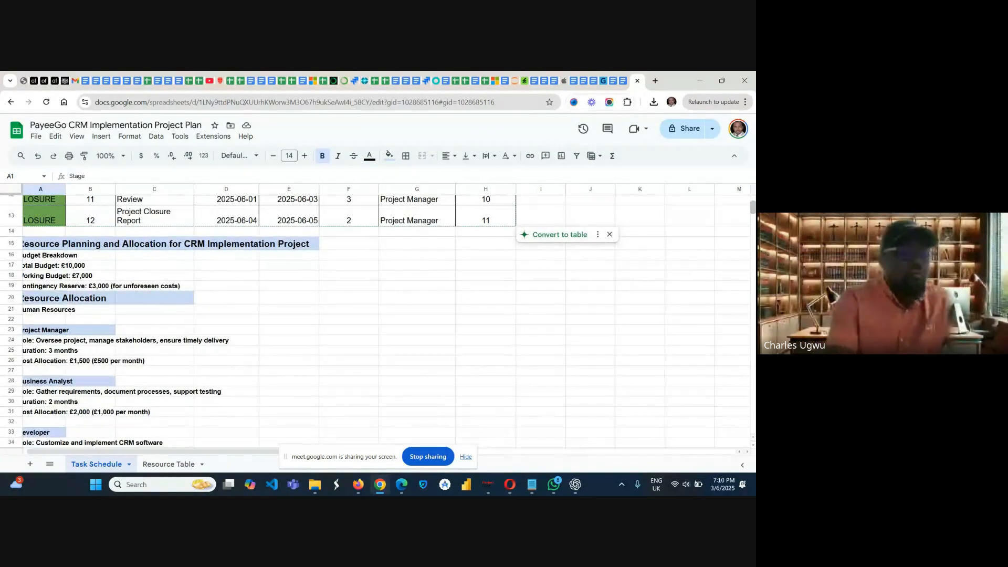
scroll(378, 320, "left", 1)
scroll(378, 321, "down", 1)
scroll(378, 320, "up", 1)
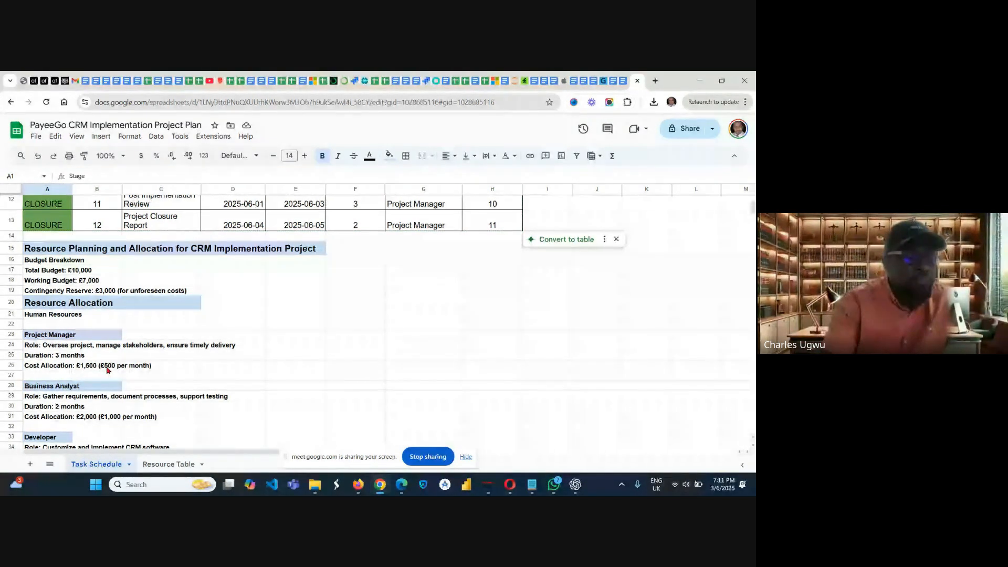
scroll(357, 320, "down", 2)
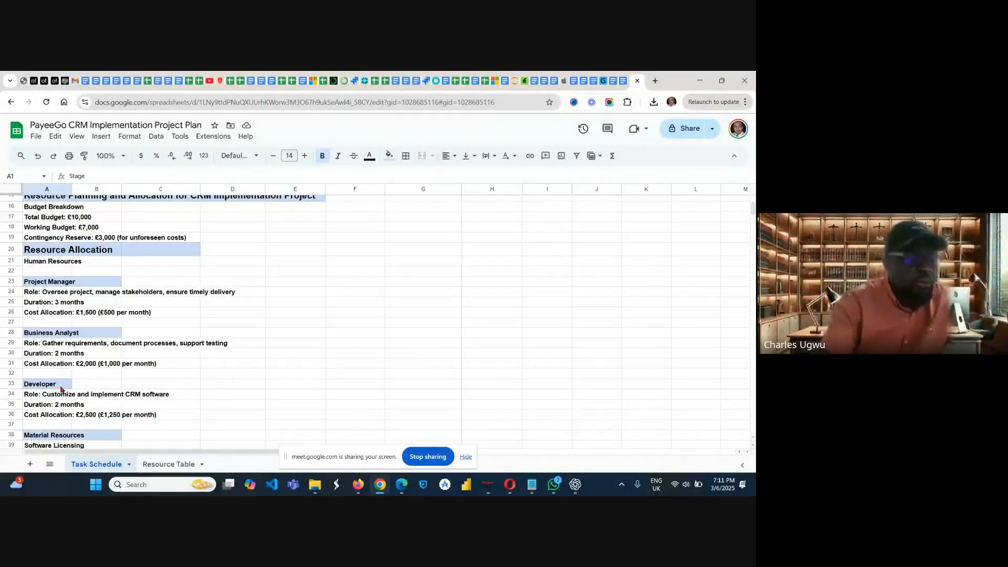
scroll(60, 389, "down", 3)
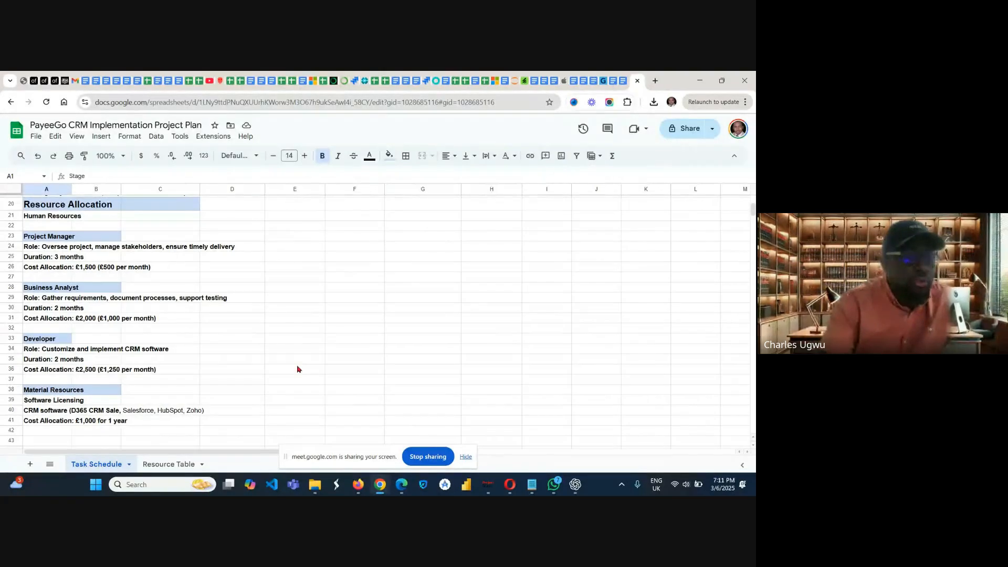
scroll(297, 369, "down", 2)
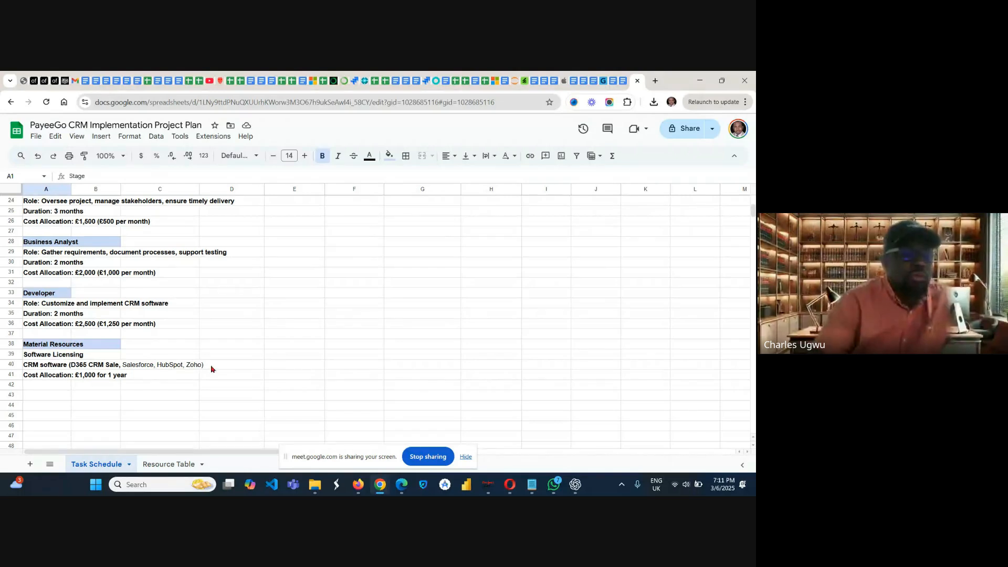
scroll(211, 369, "up", 1)
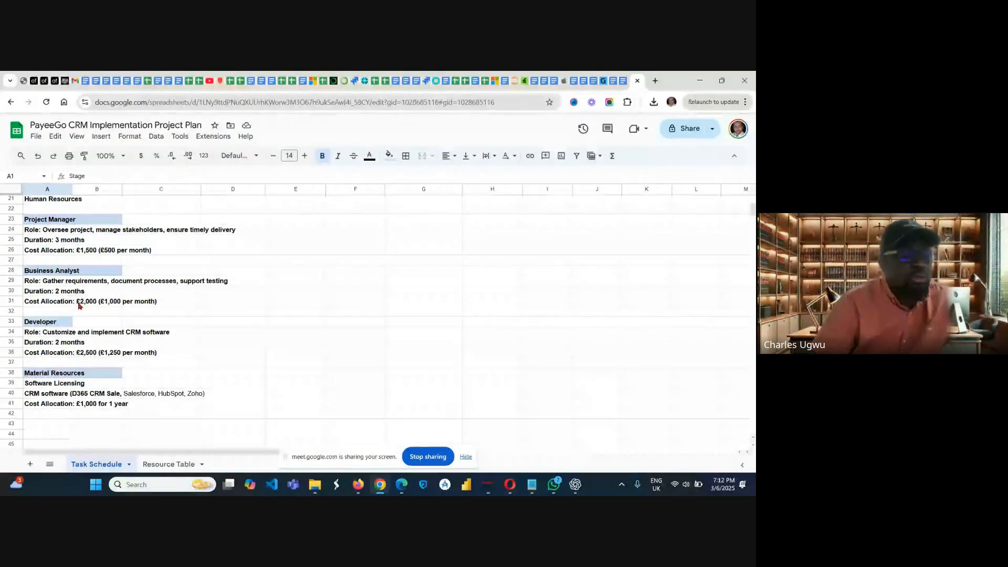
left_click(31, 303)
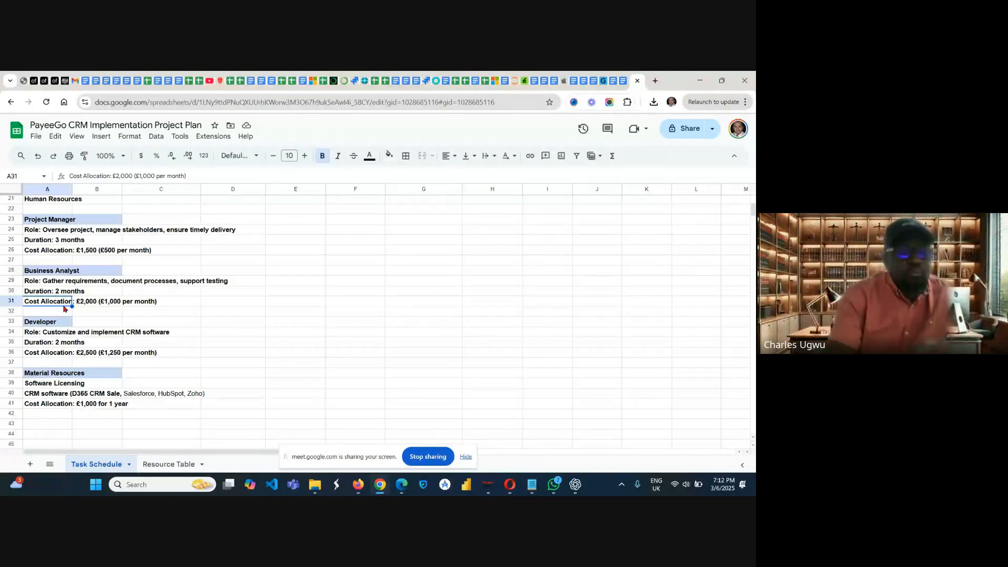
Review the task schedule's dates, durations, assigned resources and predecessors together with the budget and resource cost allocations below it.
scroll(63, 309, "up", 2)
scroll(375, 321, "up", 2)
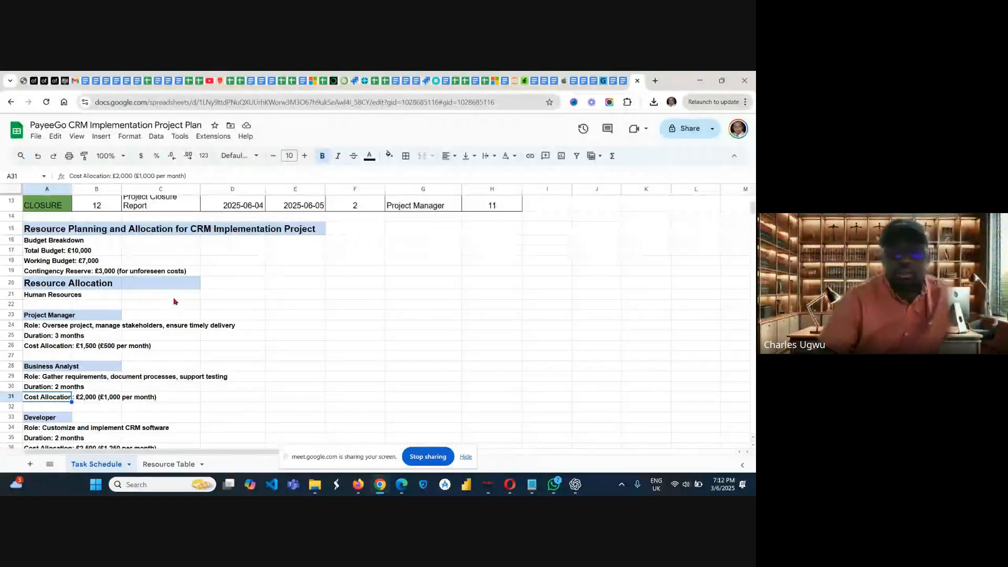
scroll(344, 351, "up", 1)
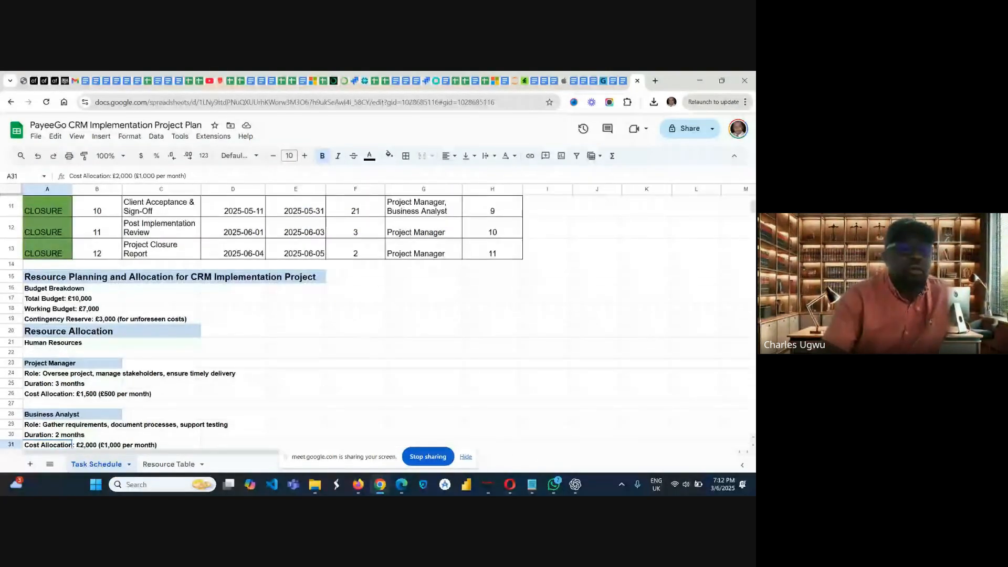
scroll(261, 315, "up", 1)
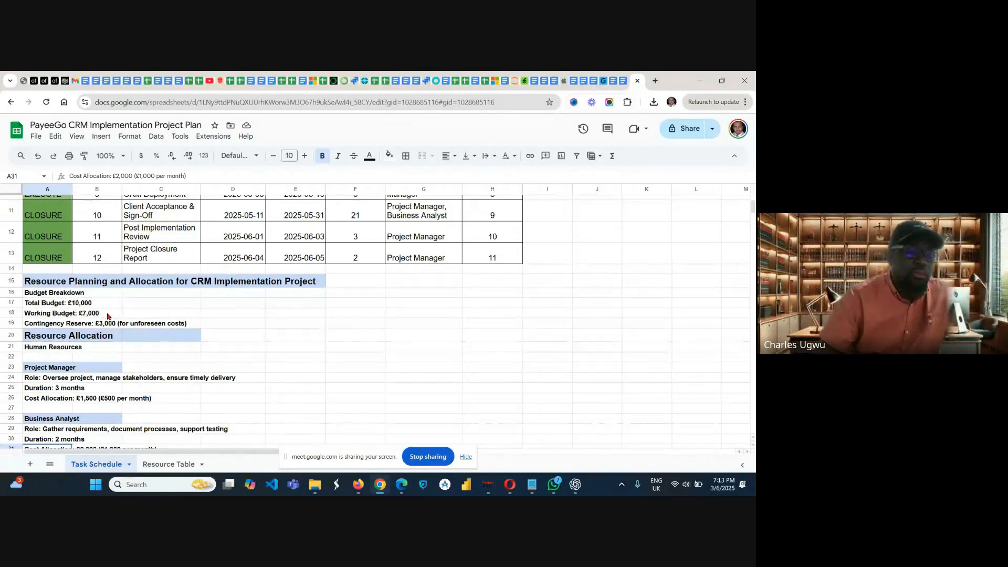
scroll(263, 315, "up", 5)
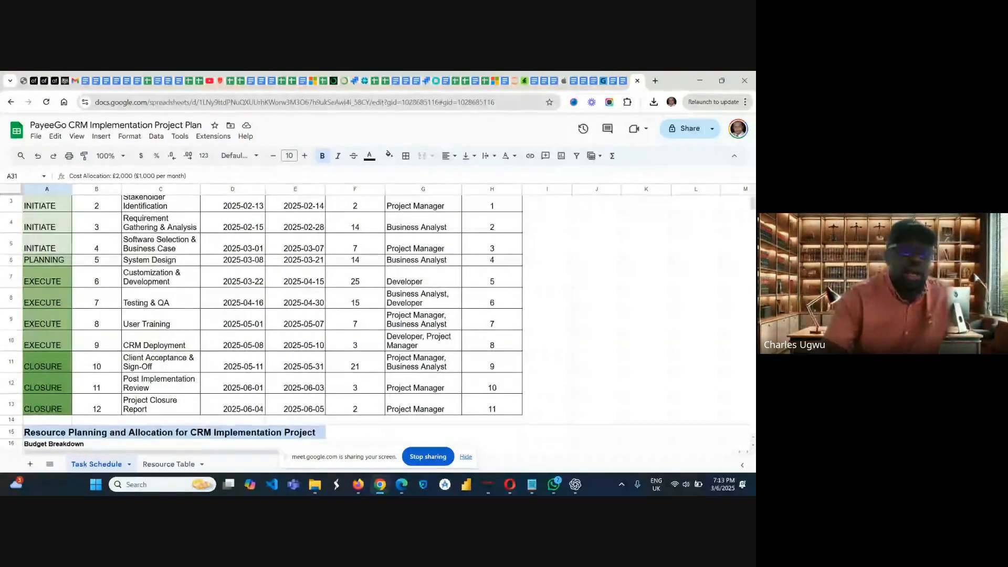
scroll(262, 315, "up", 1)
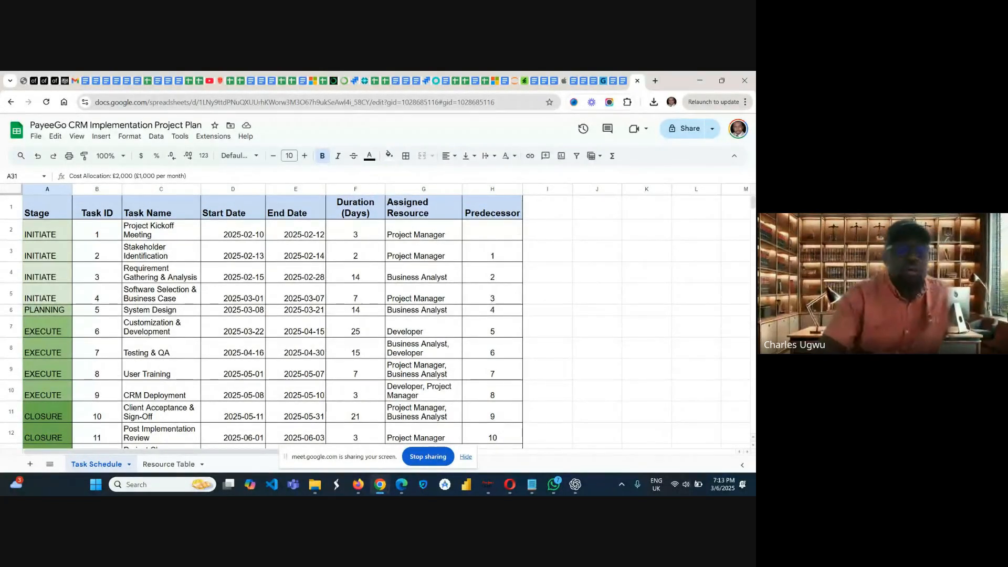
scroll(263, 315, "down", 3)
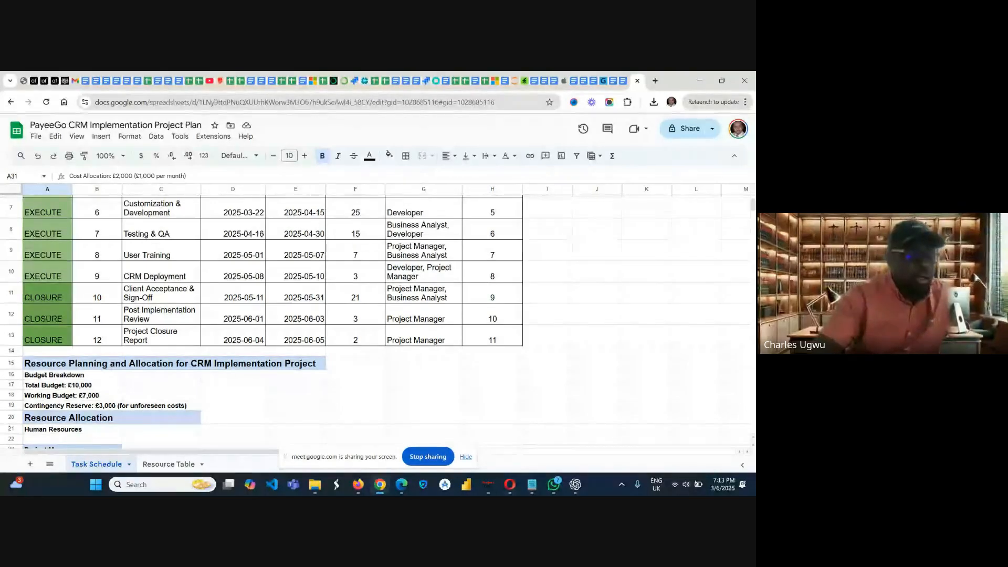
scroll(81, 410, "down", 2)
scroll(108, 420, "down", 1)
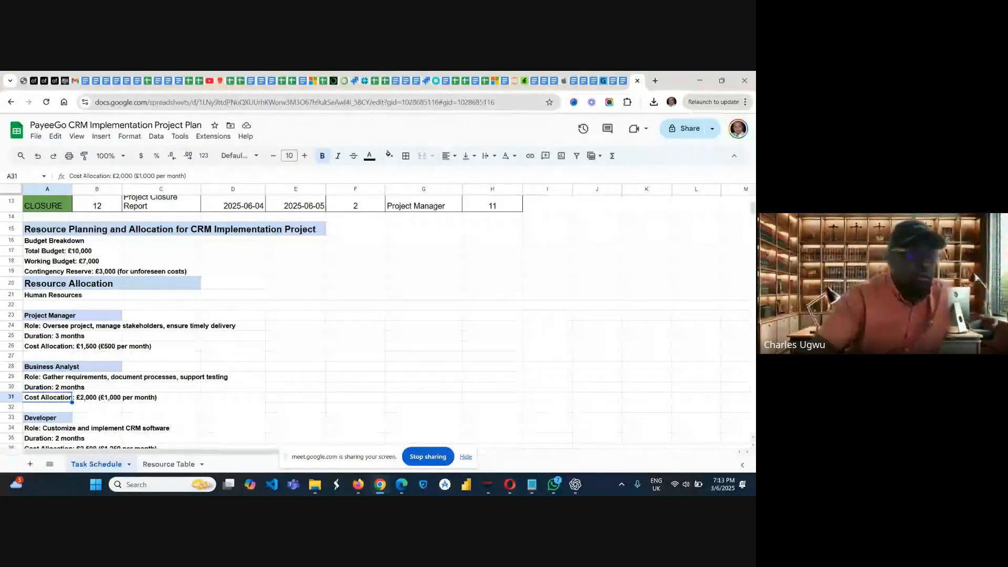
scroll(97, 348, "down", 2)
scroll(84, 309, "down", 1)
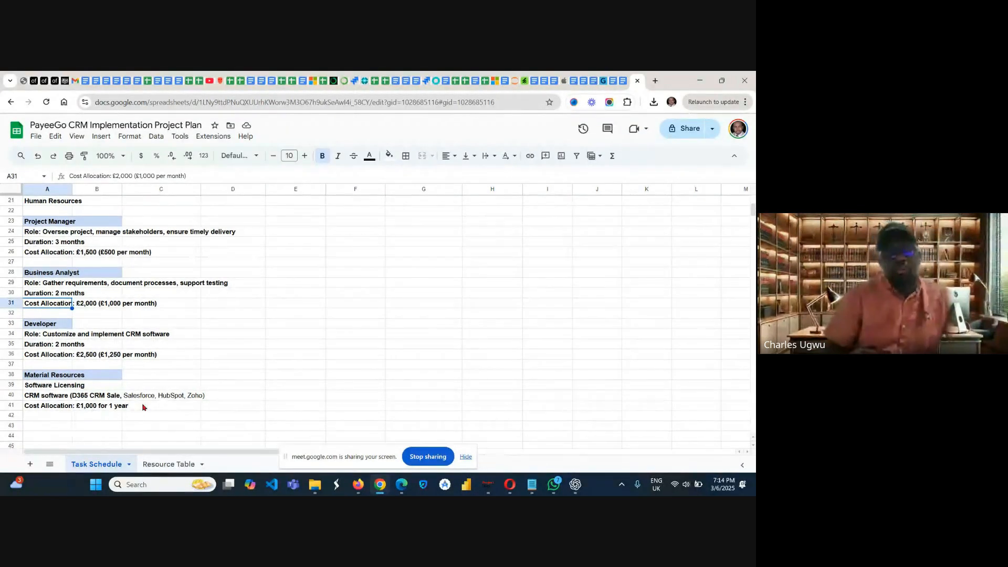
scroll(143, 406, "up", 3)
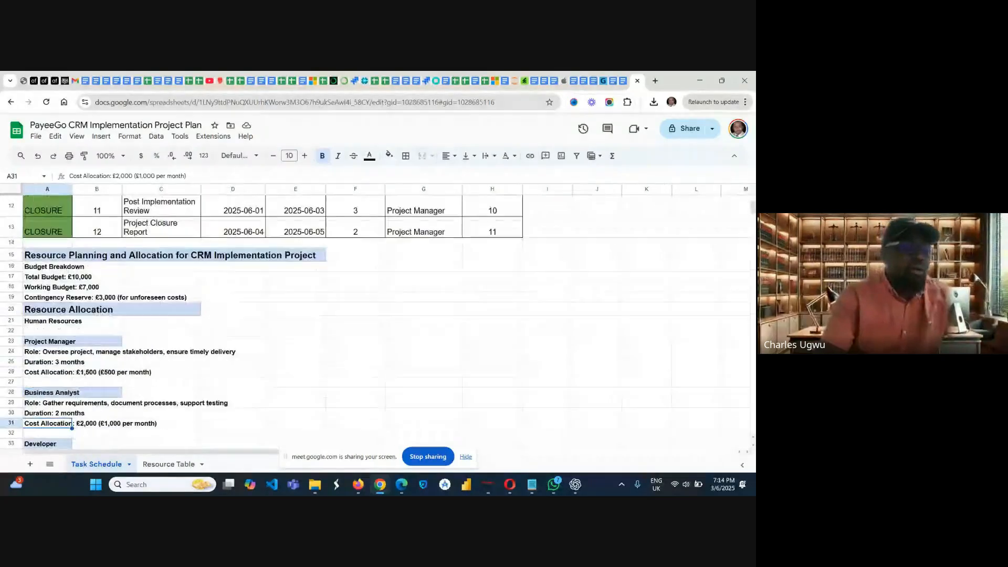
Look over the task schedule and budget breakdown again, and switch to the Google Meet call window.
scroll(142, 406, "up", 4)
scroll(142, 407, "down", 3)
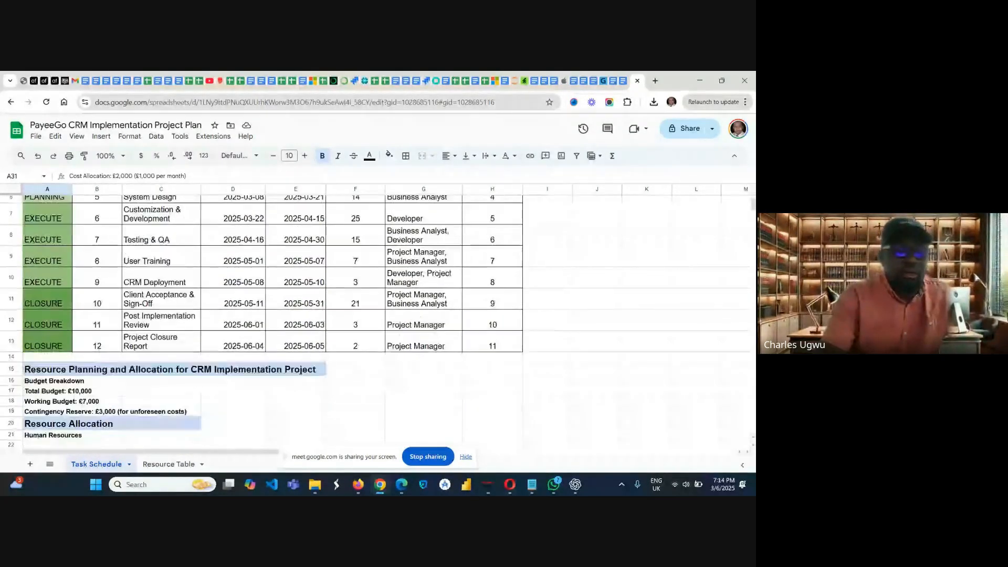
scroll(262, 322, "down", 1)
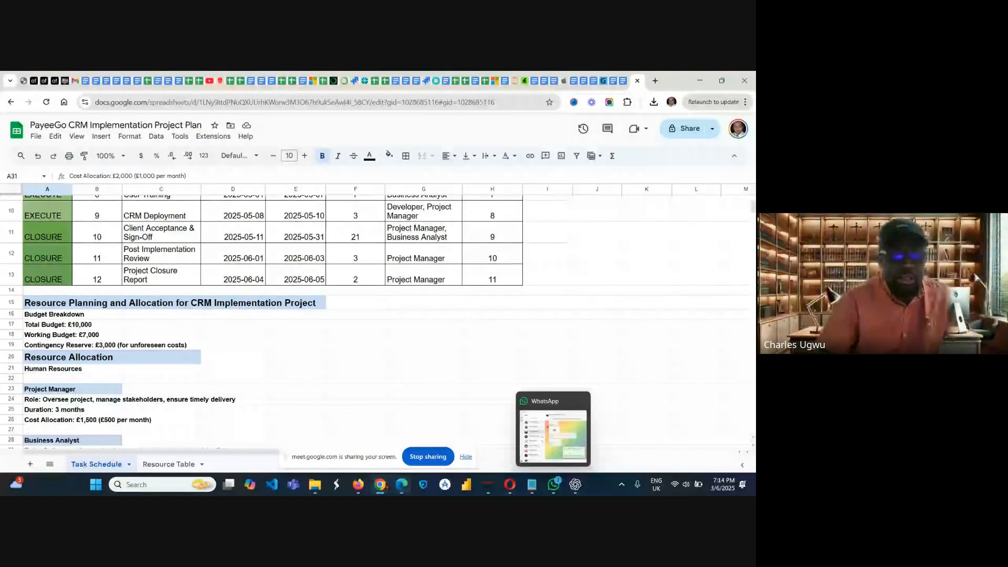
mouse_move(380, 484)
mouse_move(378, 435)
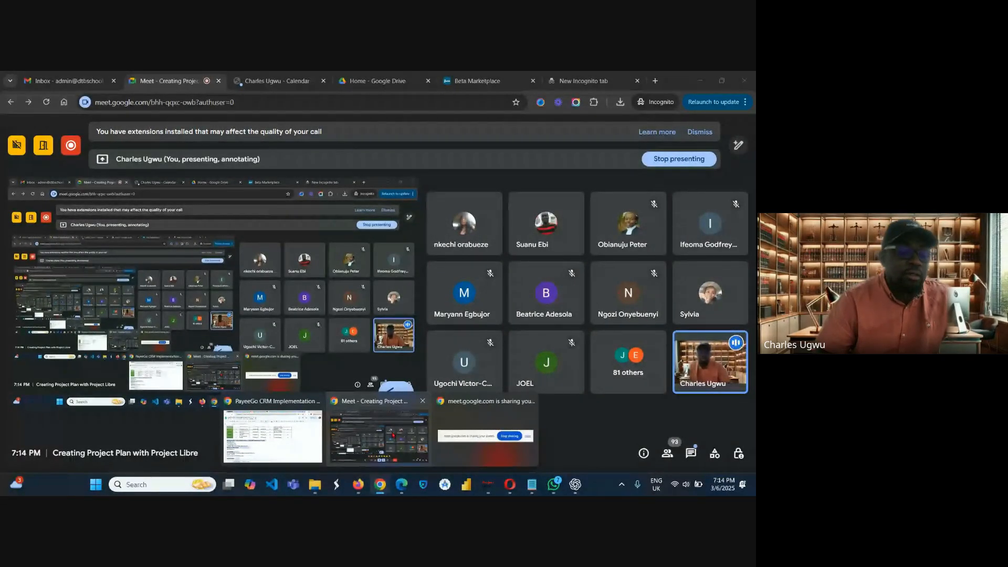
mouse_move(277, 430)
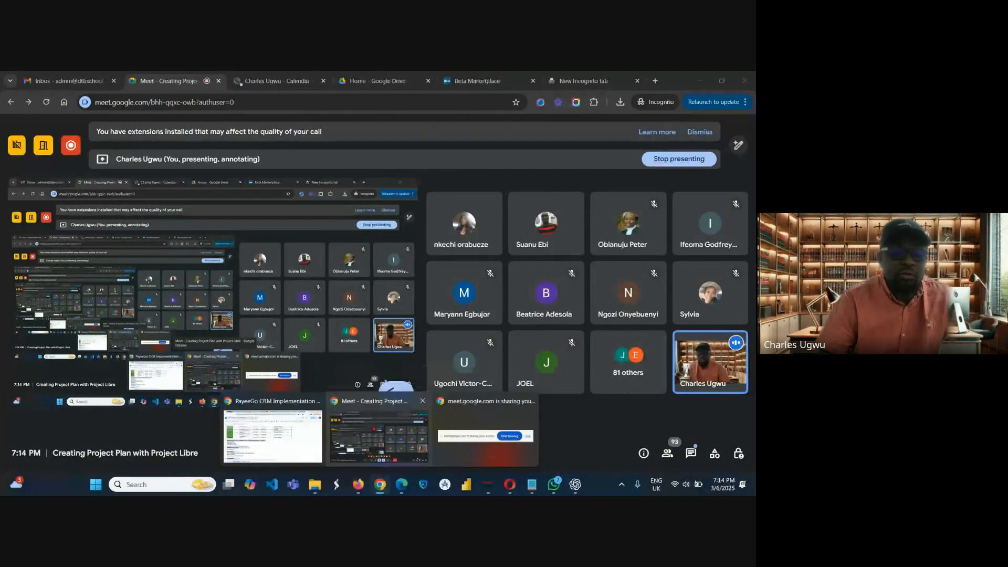
left_click(374, 429)
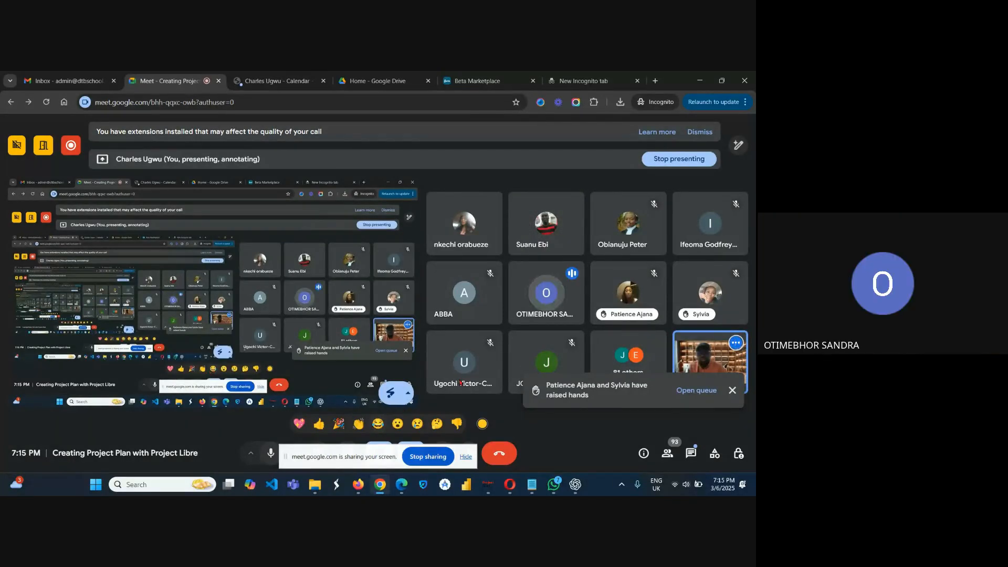
mouse_move(578, 236)
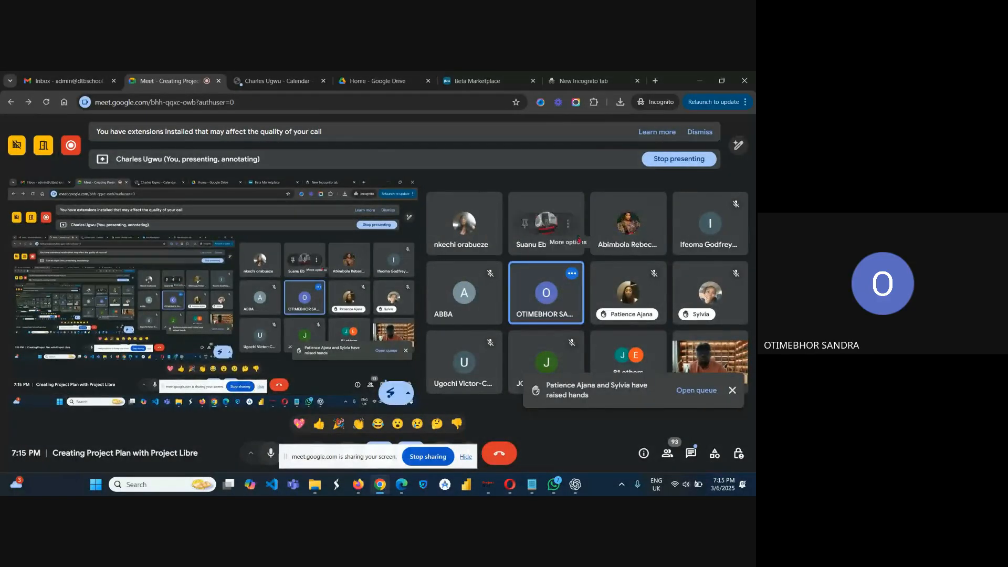
mouse_move(576, 287)
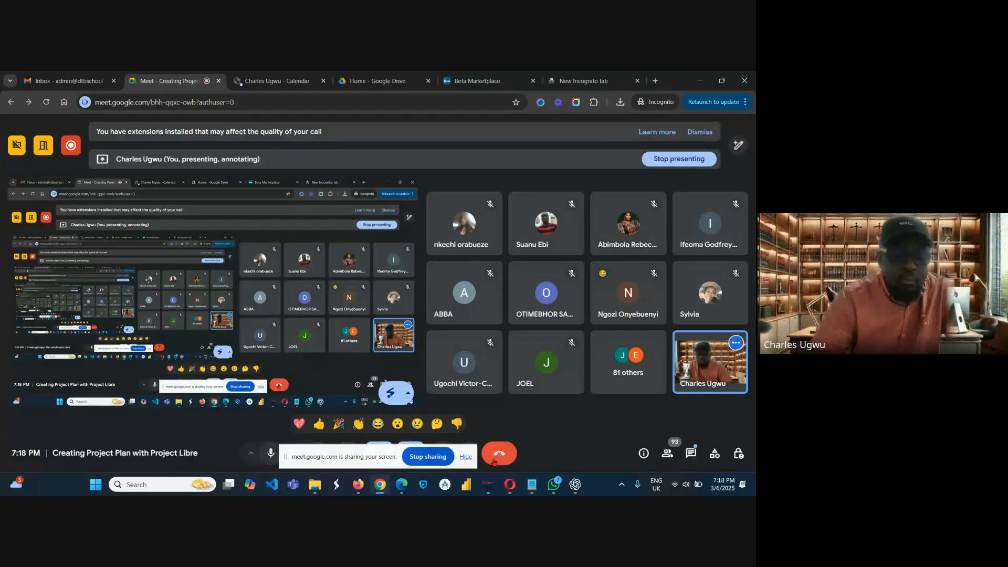
Check the PayeeGo CRM Project in ProjectLibre, and go through the planning spreadsheet's task names from Project Kickoff Meeting down.
mouse_move(488, 484)
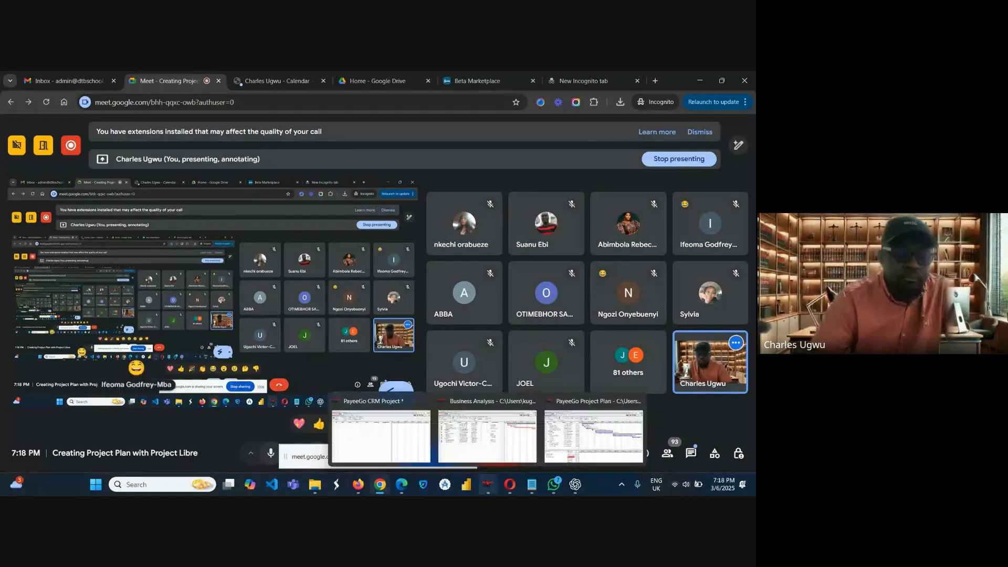
left_click(344, 427)
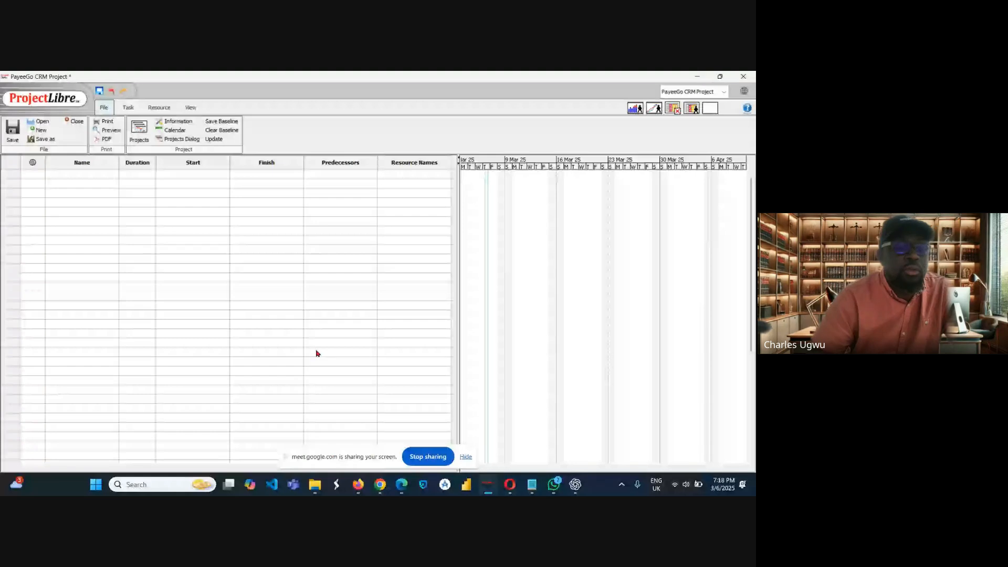
mouse_move(380, 484)
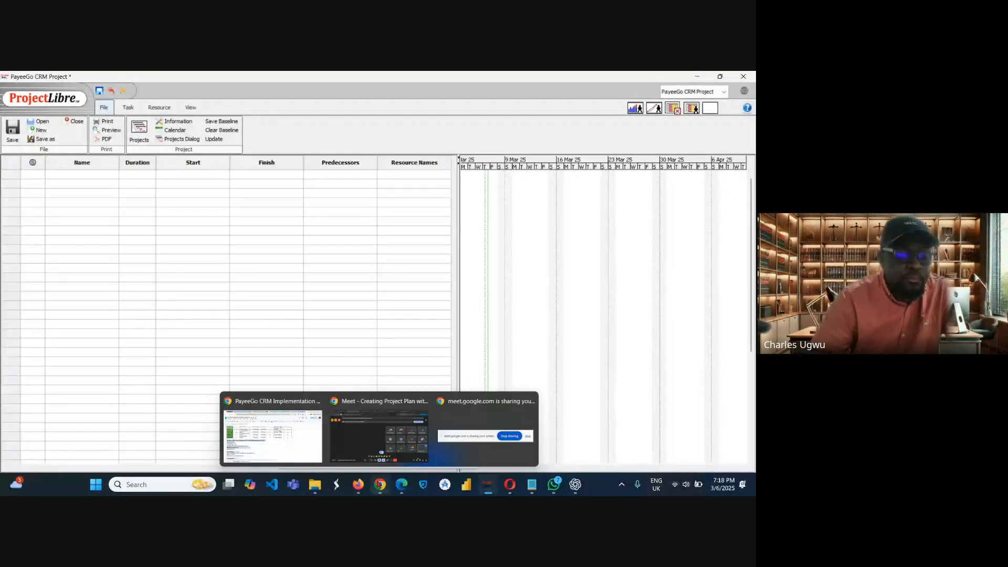
mouse_move(286, 368)
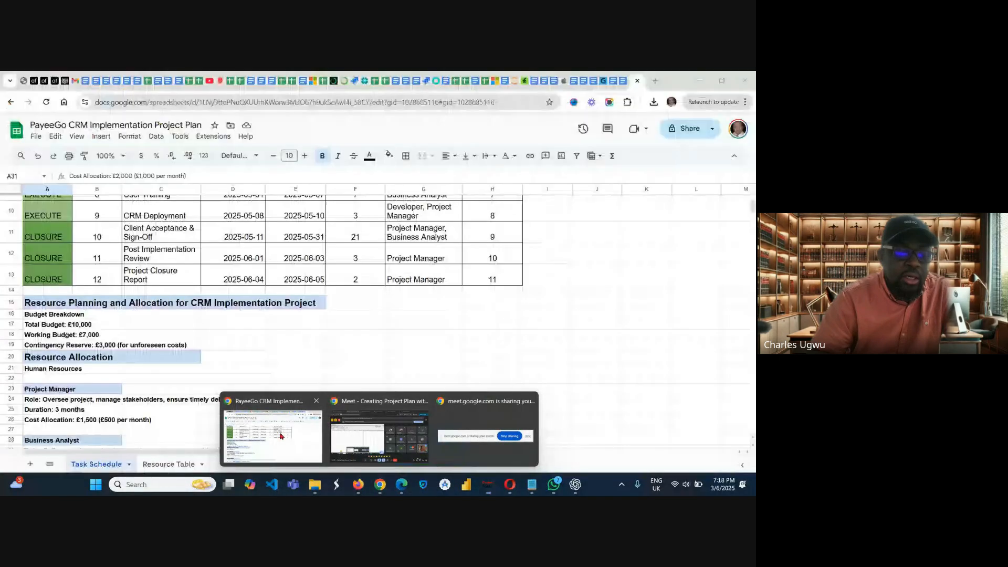
left_click(281, 435)
scroll(279, 436, "up", 3)
scroll(279, 321, "up", 2)
scroll(279, 320, "down", 1)
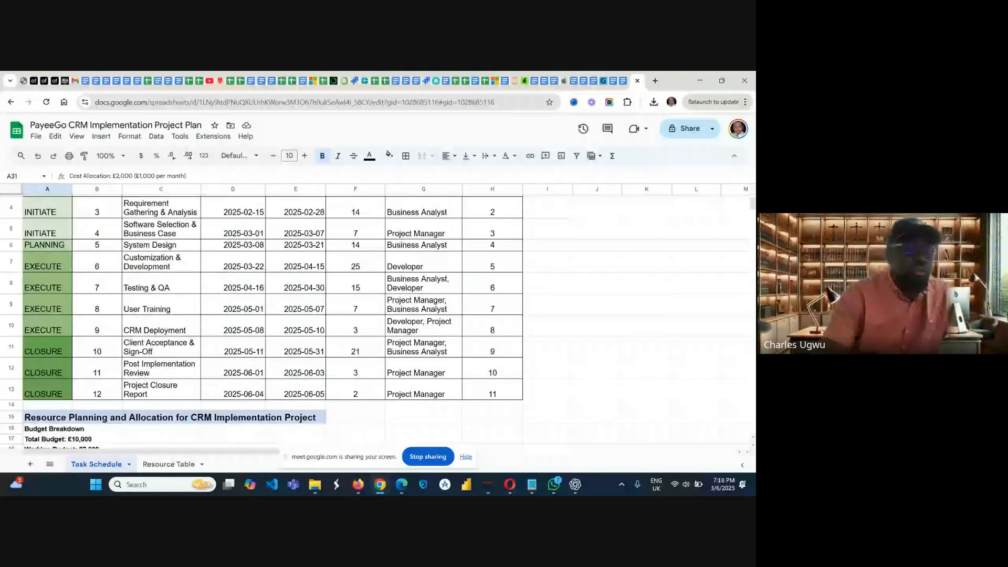
scroll(278, 320, "up", 2)
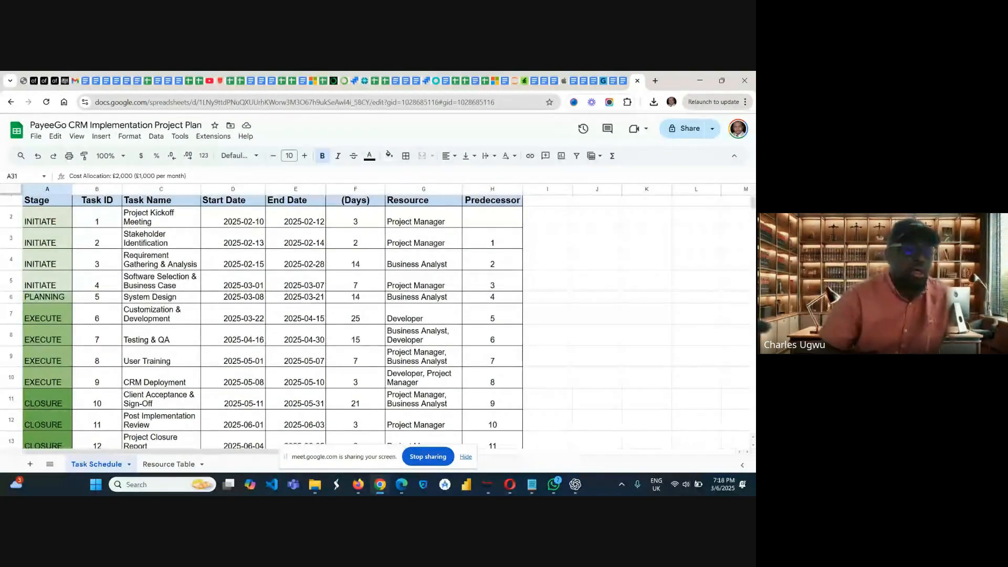
left_click(128, 215)
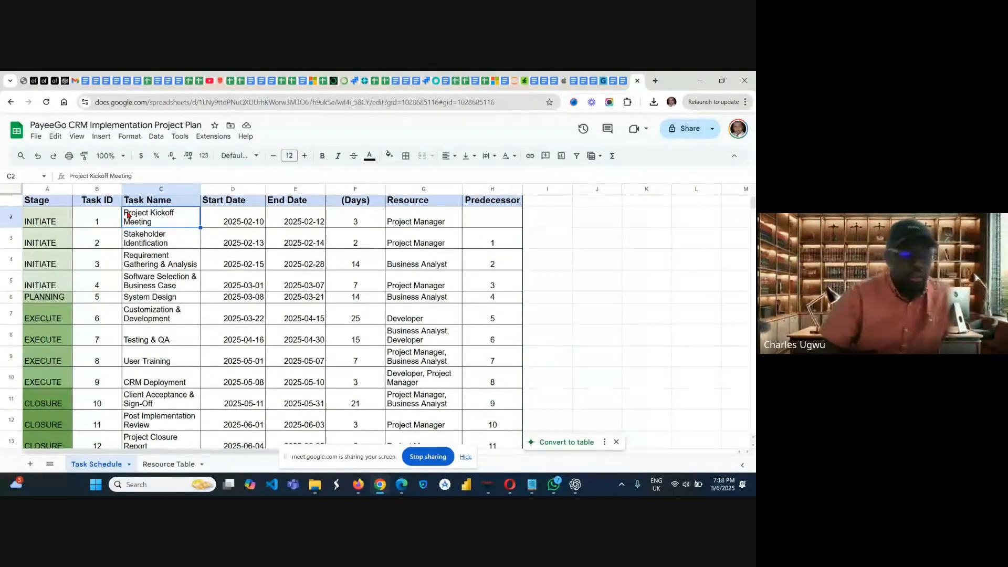
left_click_drag(171, 241, 174, 443)
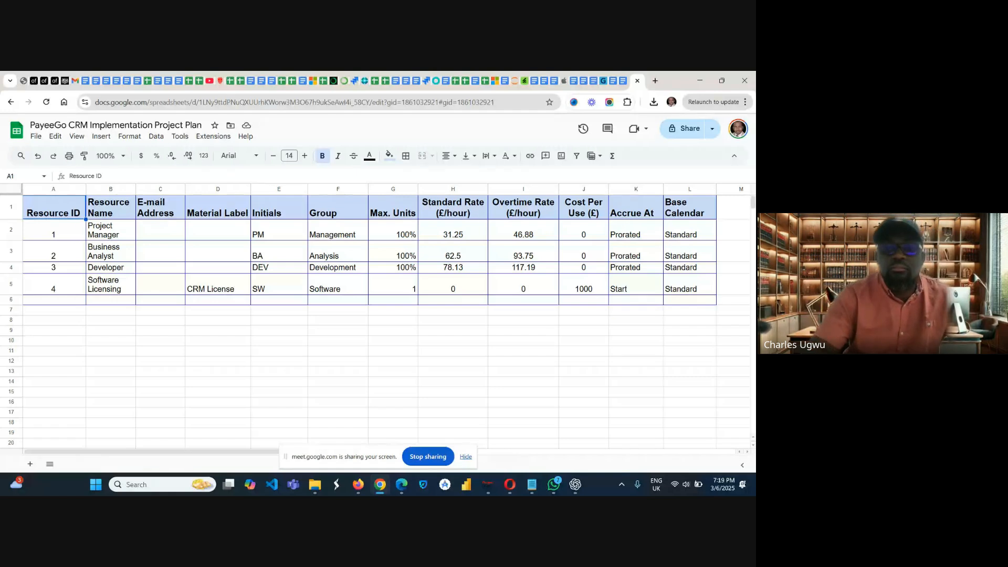
Review each resource's initials, group, maximum units, rates, cost per use and accrual in the spreadsheet's resource table.
scroll(367, 315, "down", 3)
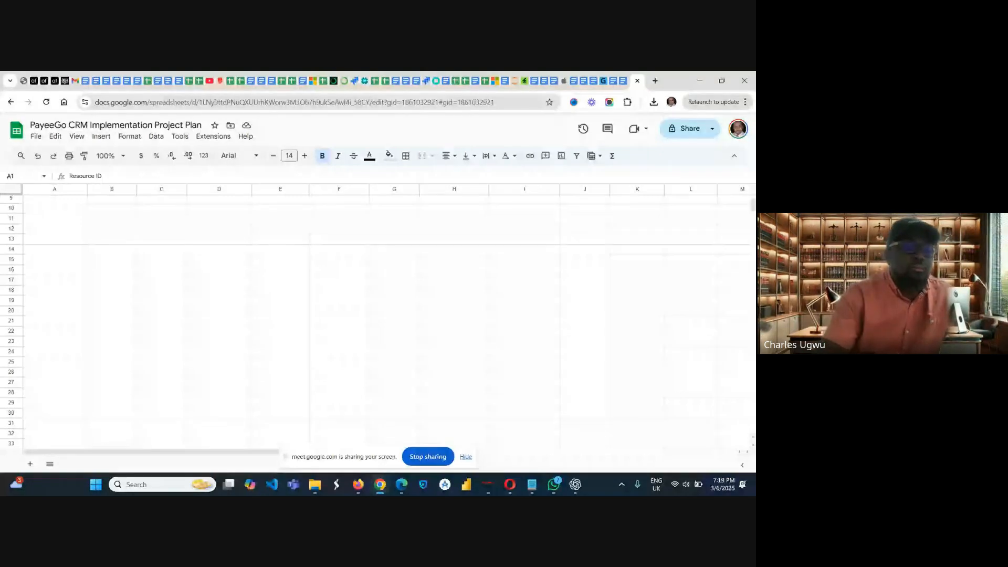
scroll(367, 315, "up", 3)
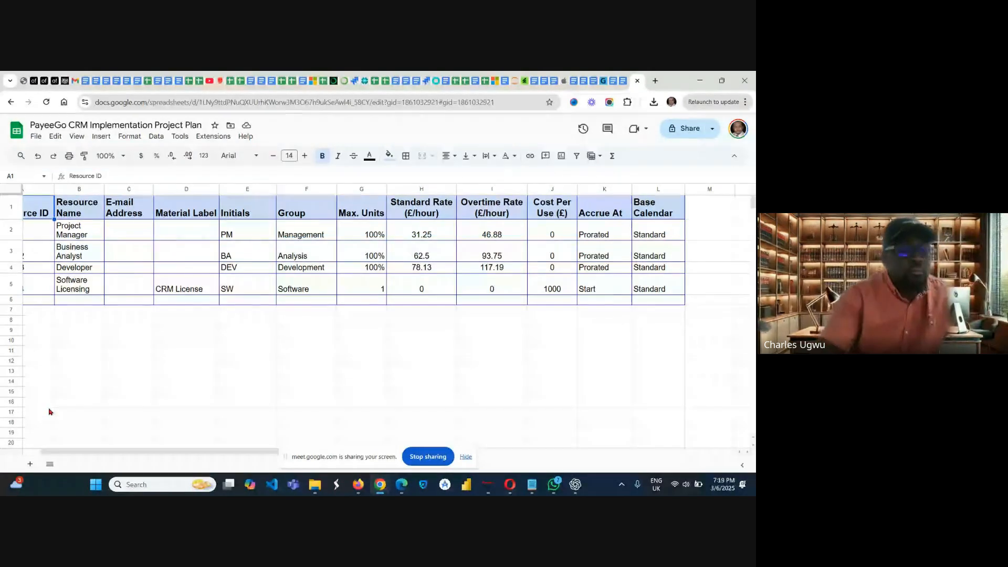
scroll(44, 420, "left", 2)
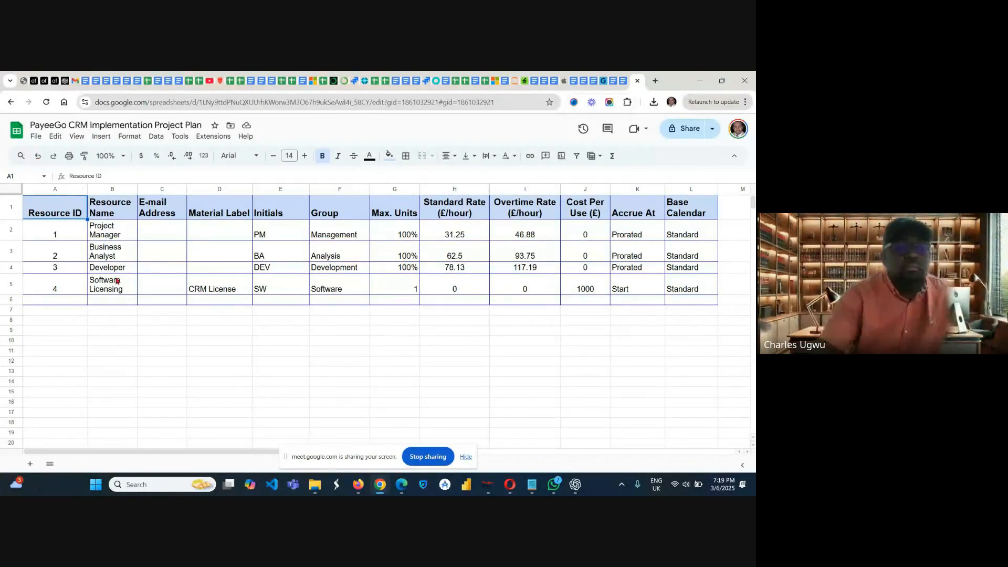
scroll(117, 281, "down", 1)
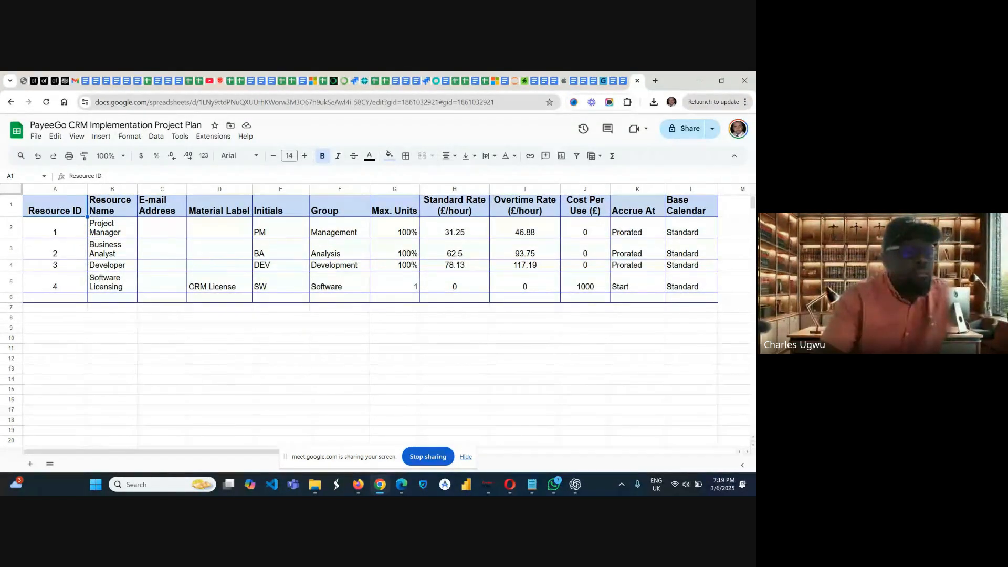
scroll(117, 281, "down", 15)
scroll(386, 320, "down", 5)
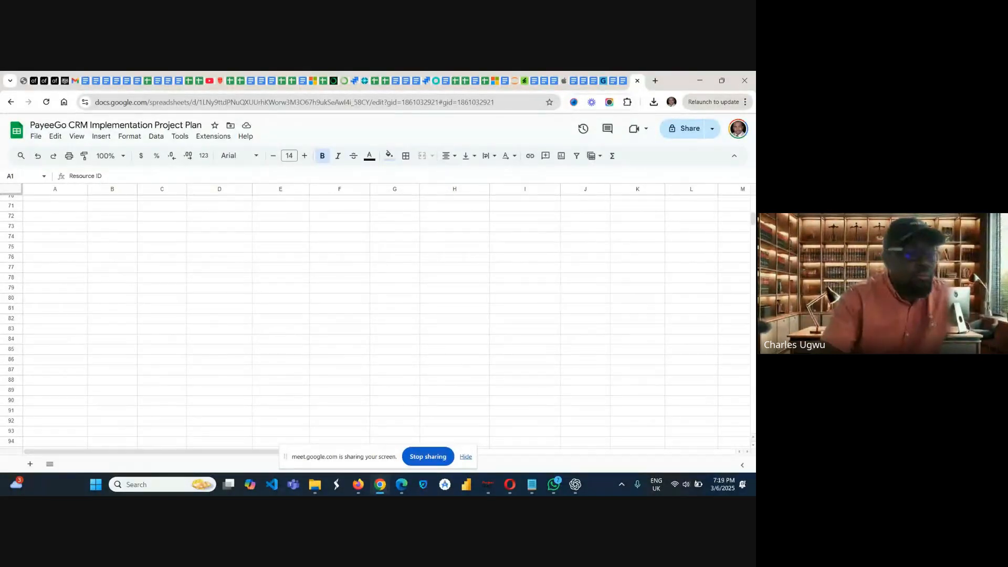
left_click_drag(525, 277, 525, 379)
scroll(525, 380, "down", 4)
scroll(525, 380, "down", 8)
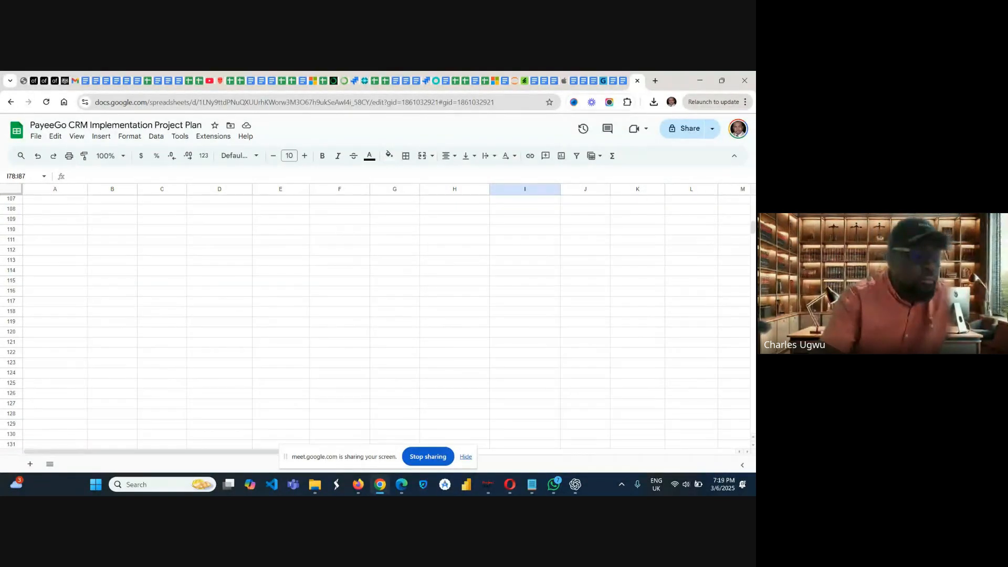
left_click_drag(525, 342, 525, 403)
scroll(525, 403, "up", 3)
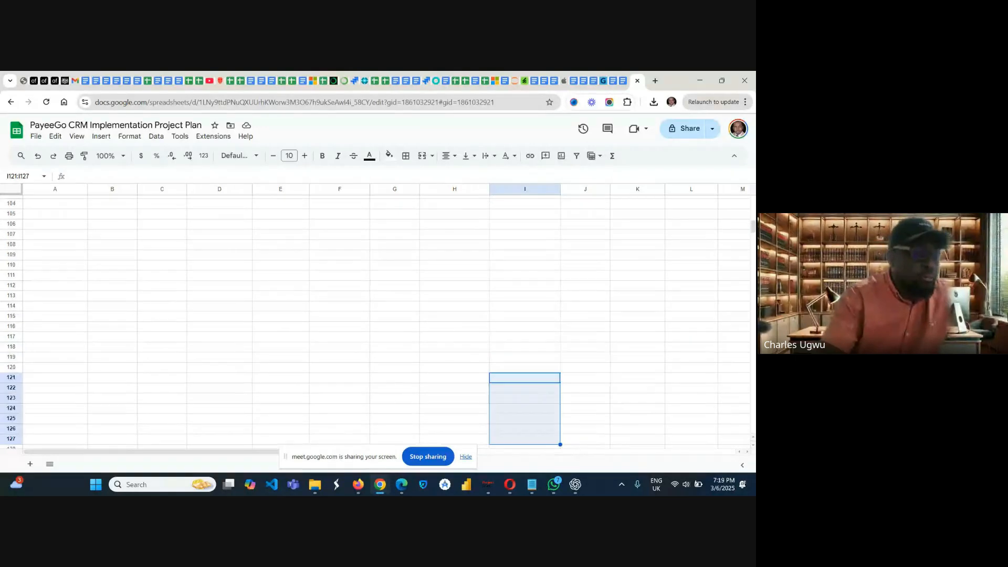
scroll(525, 403, "up", 1)
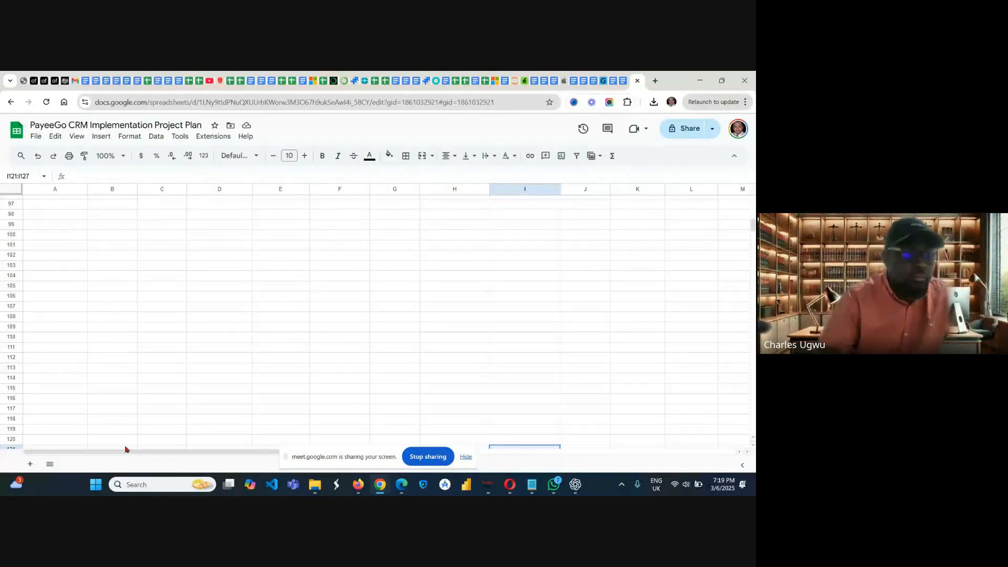
left_click_drag(135, 451, 67, 455)
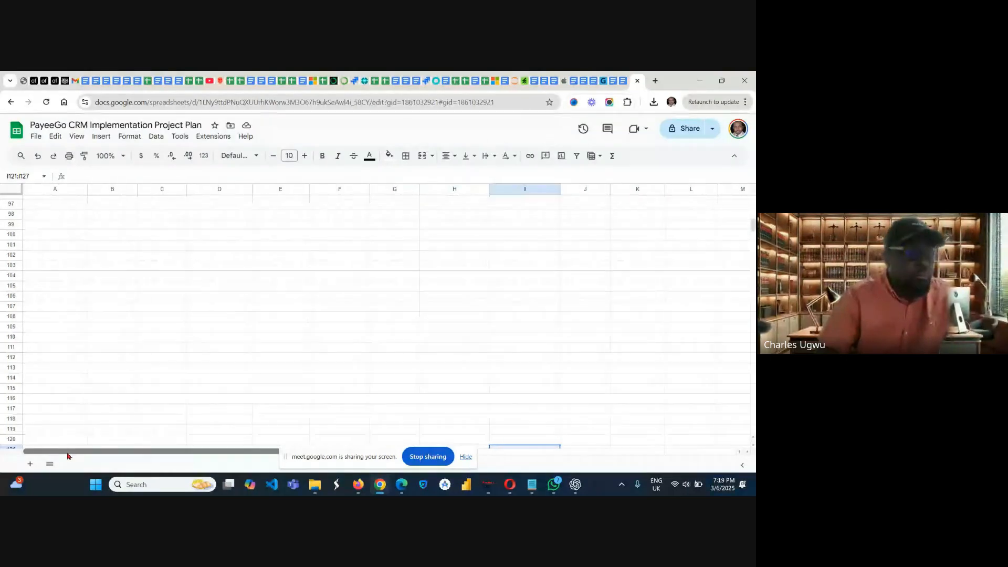
scroll(368, 315, "up", 15)
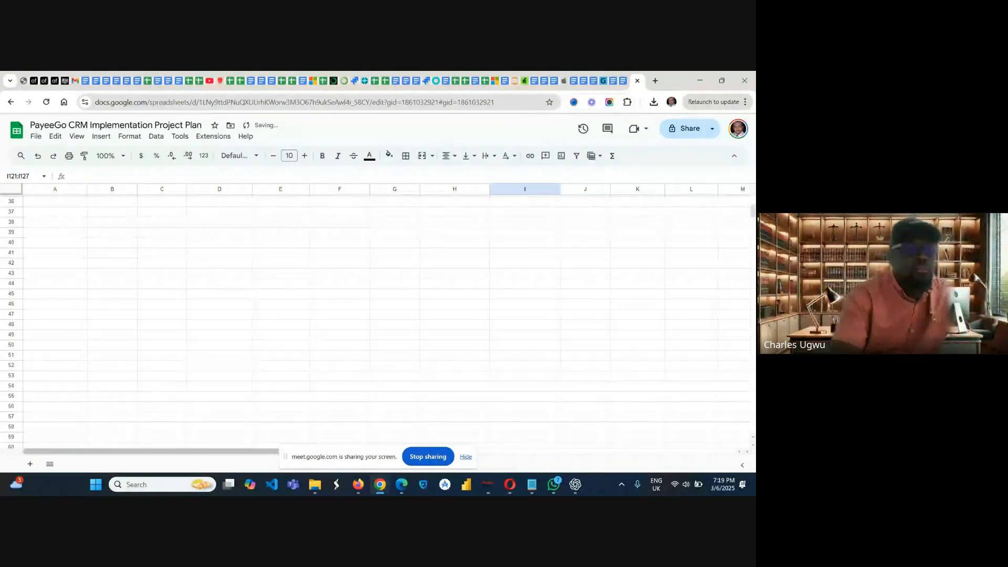
left_click_drag(162, 330, 162, 412)
left_click_drag(752, 210, 752, 198)
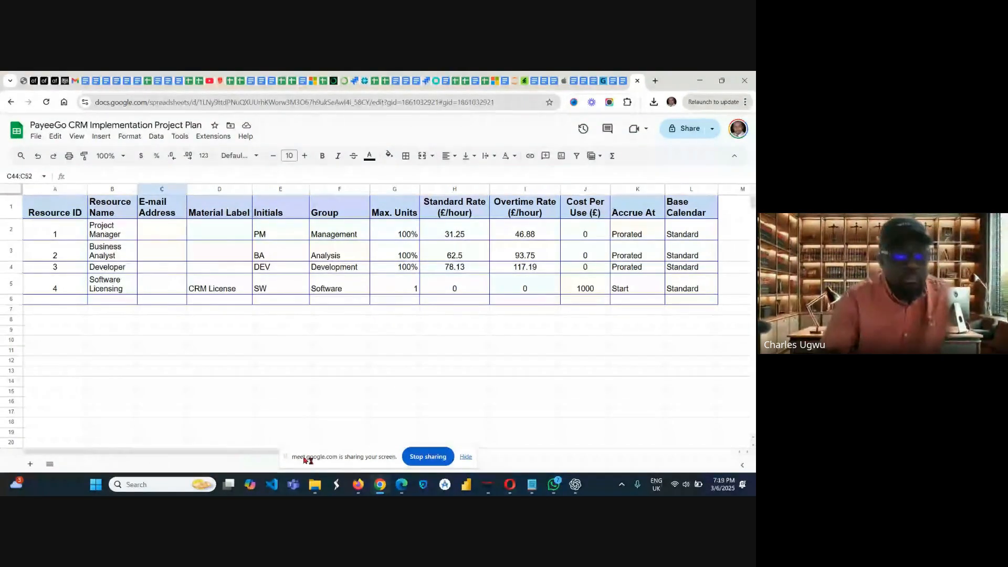
Move the screen-sharing notice clear of the sheet tabs and show the Task Schedule sheet.
left_click_drag(344, 453, 498, 391)
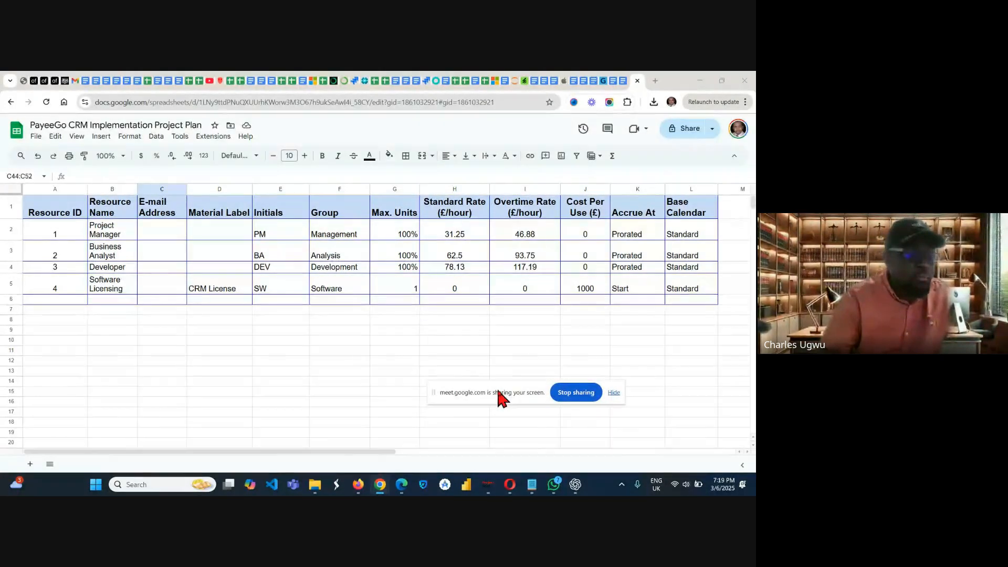
left_click(50, 465)
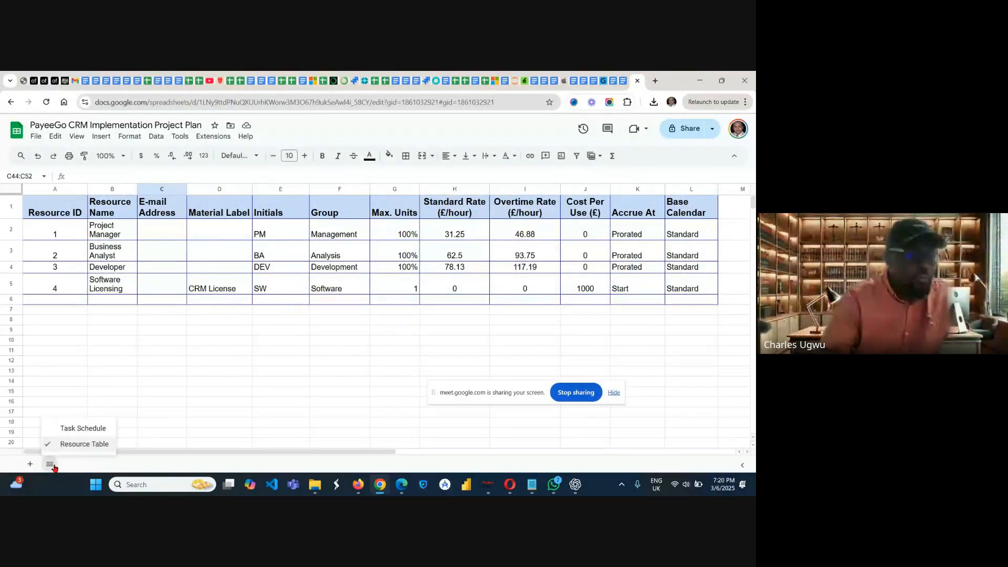
left_click(79, 428)
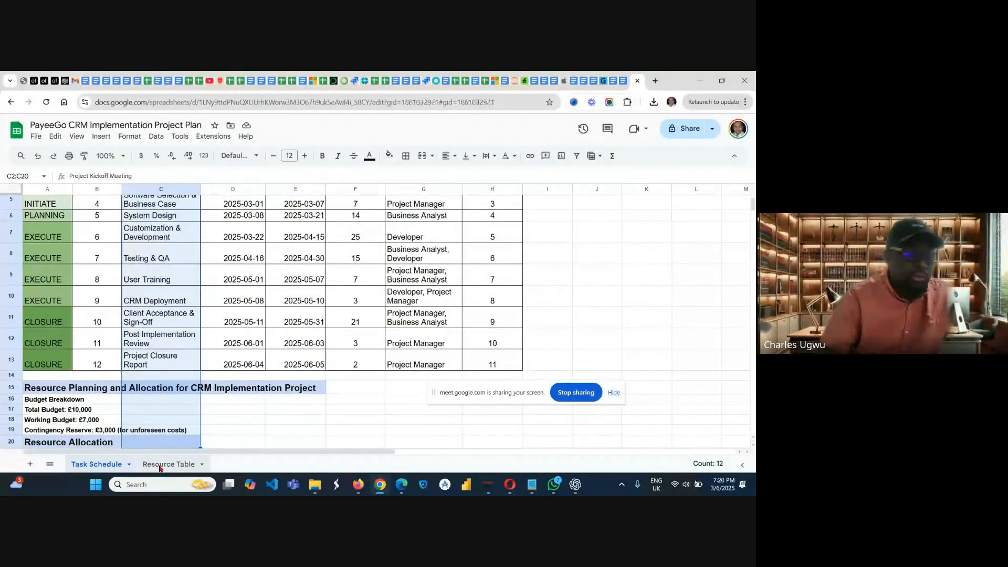
Review the Resource Table sheet, and return to the Task Schedule to go through its tasks from Project Kickoff Meeting to Project Closure Report.
left_click(160, 465)
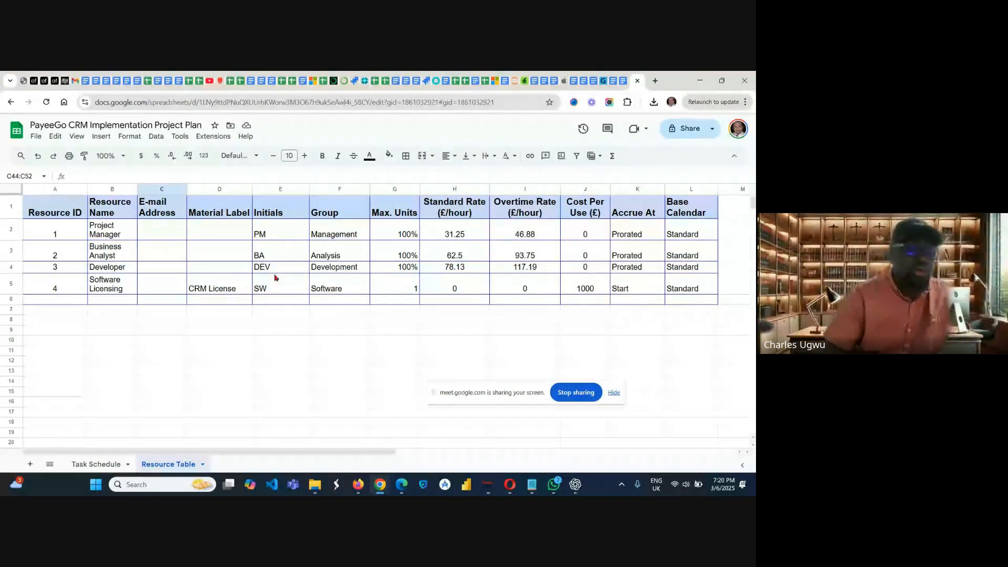
left_click(101, 465)
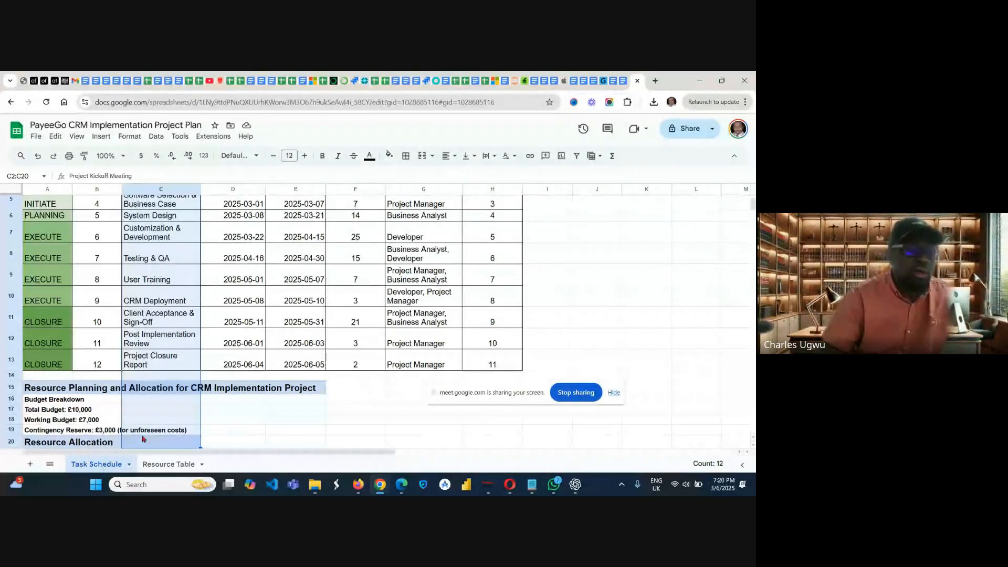
left_click(167, 360)
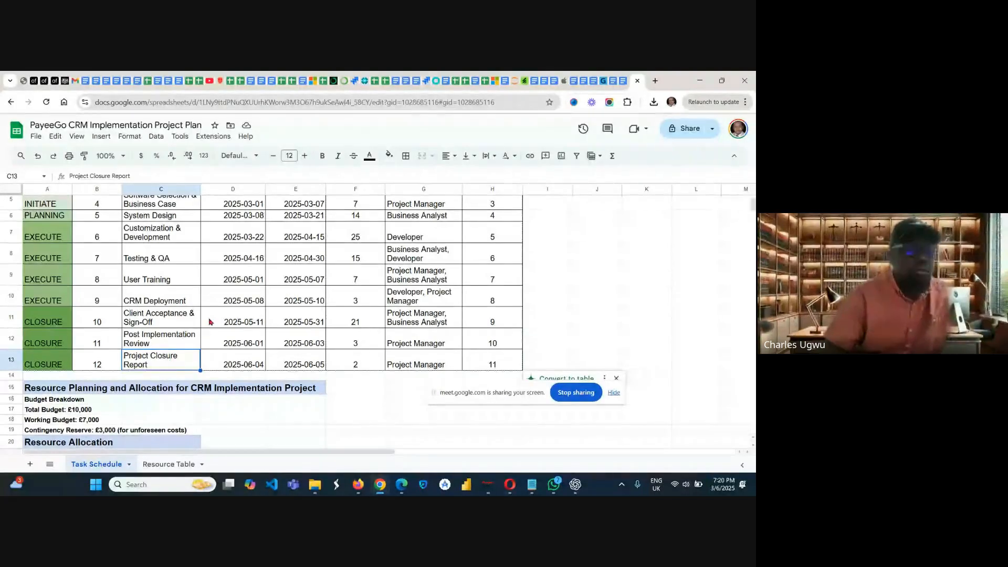
scroll(209, 321, "up", 4)
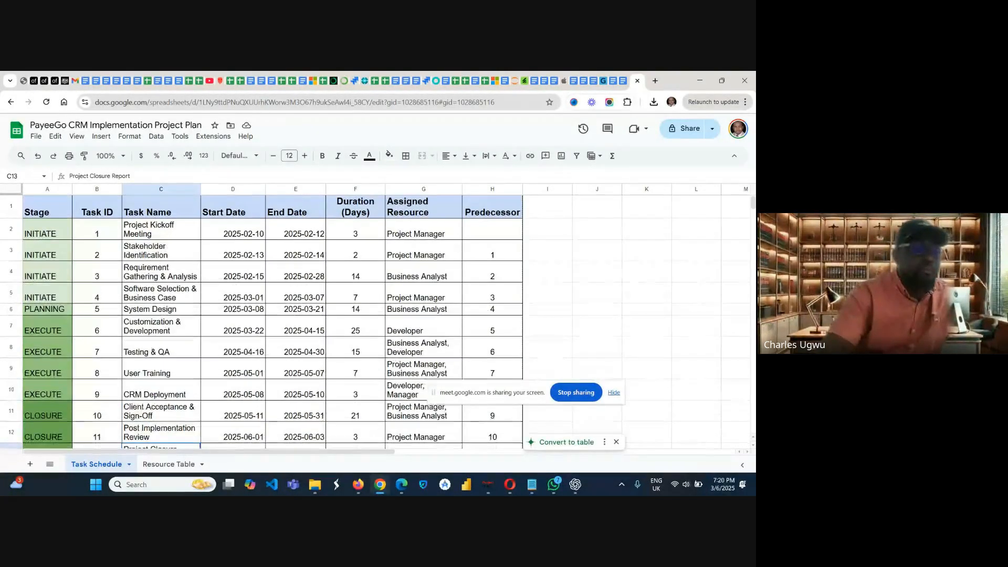
scroll(367, 315, "down", 2)
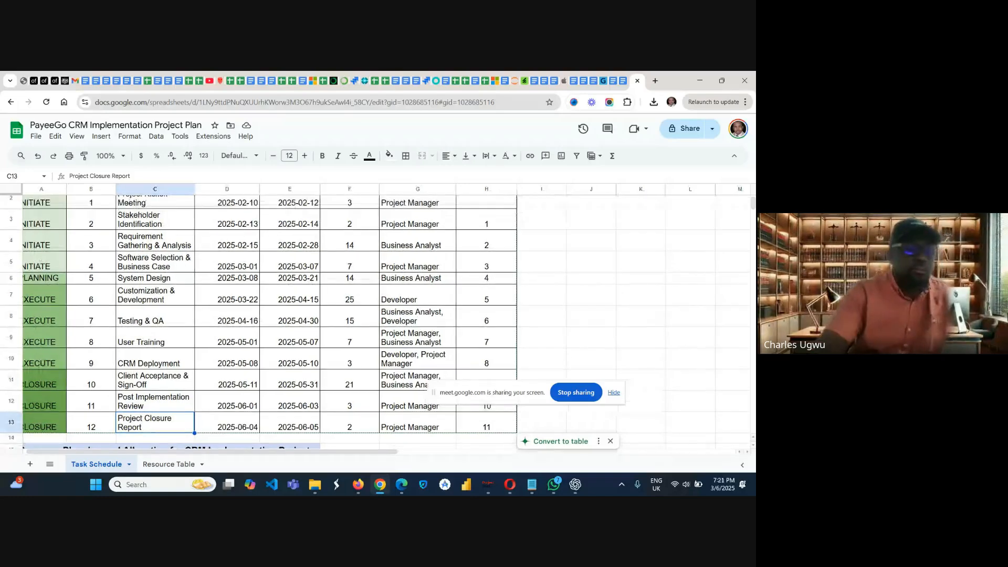
scroll(166, 235, "up", 1)
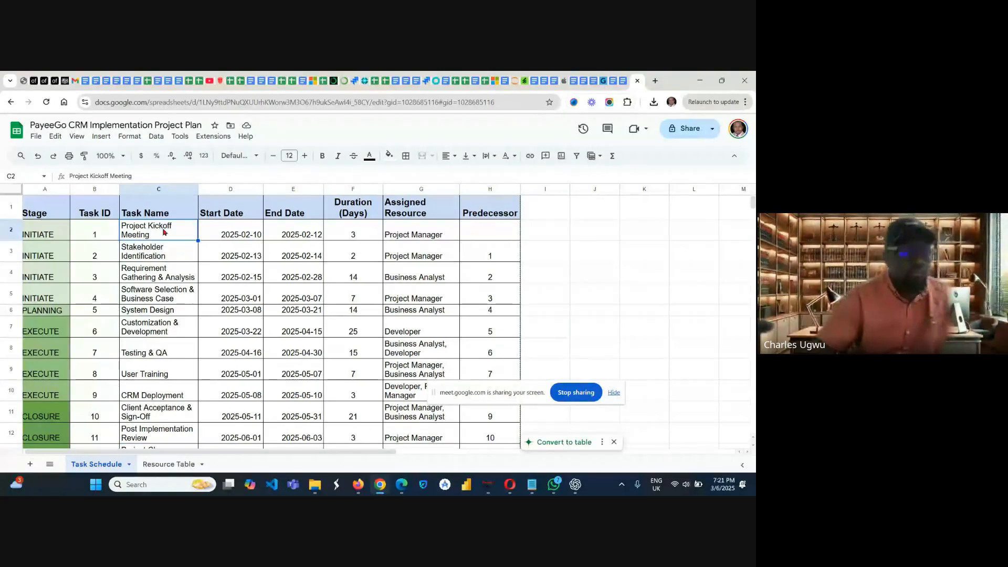
Copy the twelve task names from Project Kickoff Meeting to Project Closure Report, cells C2:C13, in the Task Schedule sheet.
left_click(164, 232)
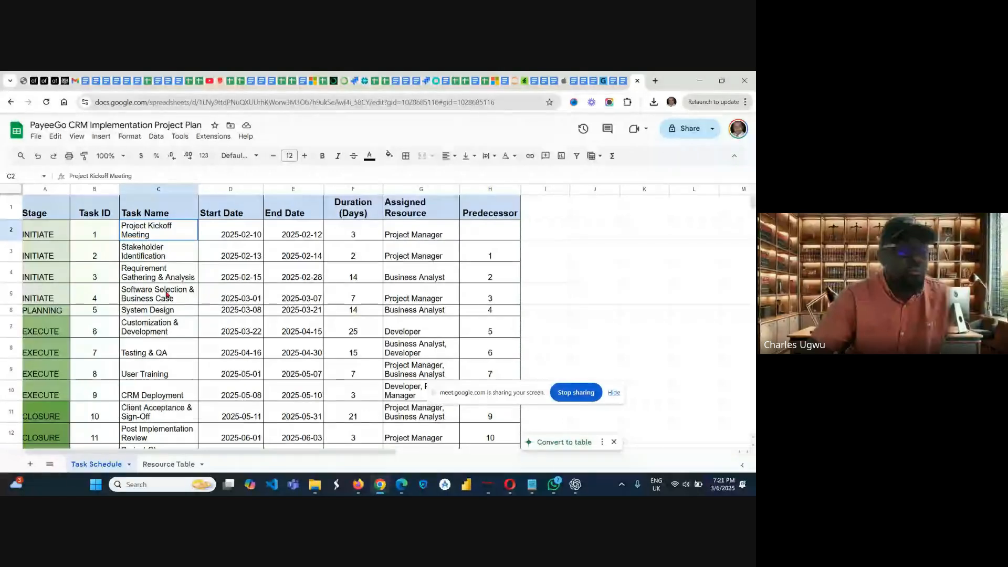
left_click(164, 257, "shift")
mouse_move(164, 265)
left_mouse_down()
mouse_move(173, 452)
mouse_move(169, 390)
left_mouse_up()
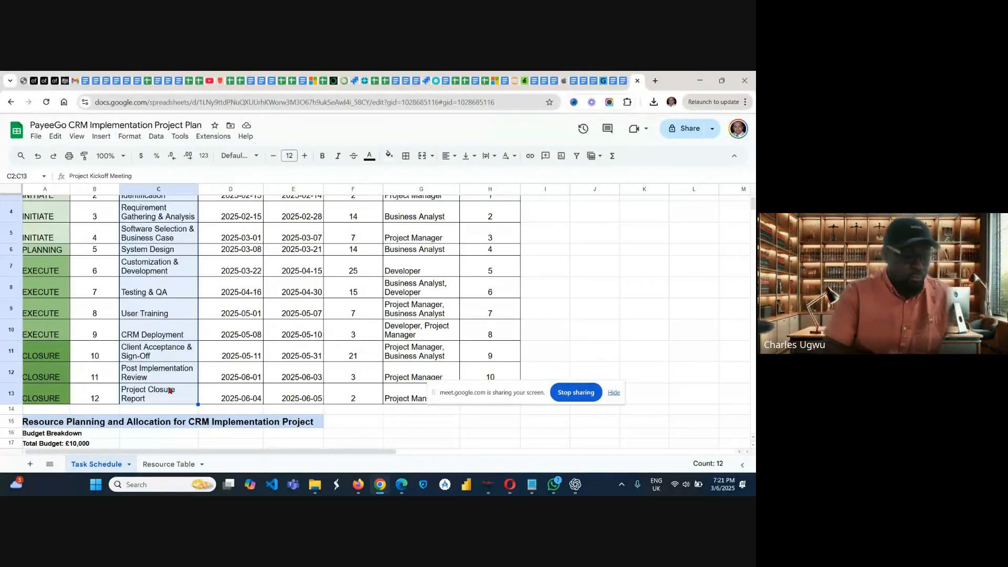
key("ctrl+c")
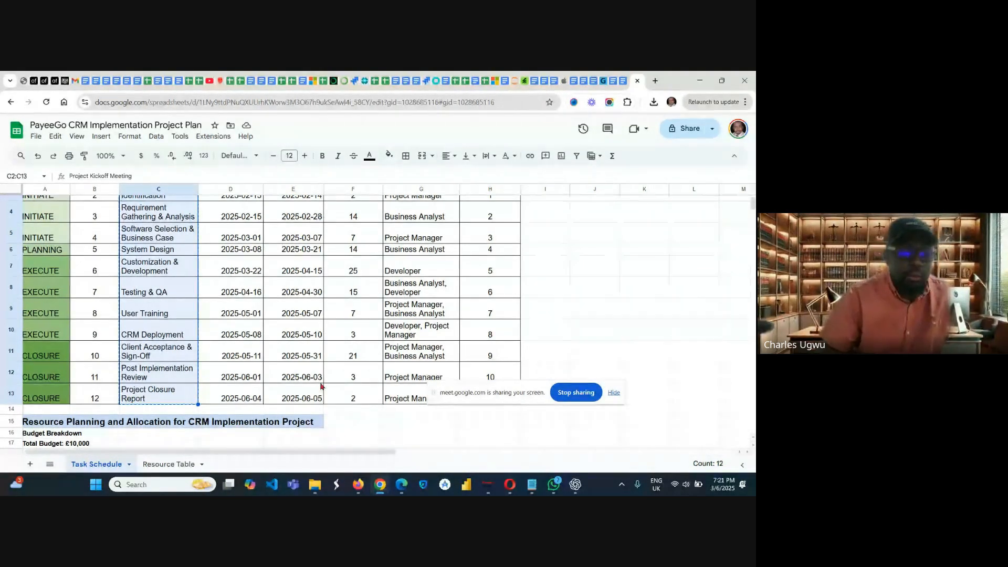
Switch to the PayeeGo CRM Project in ProjectLibre and paste the copied task names into the Name column, starting at the first row.
mouse_move(488, 484)
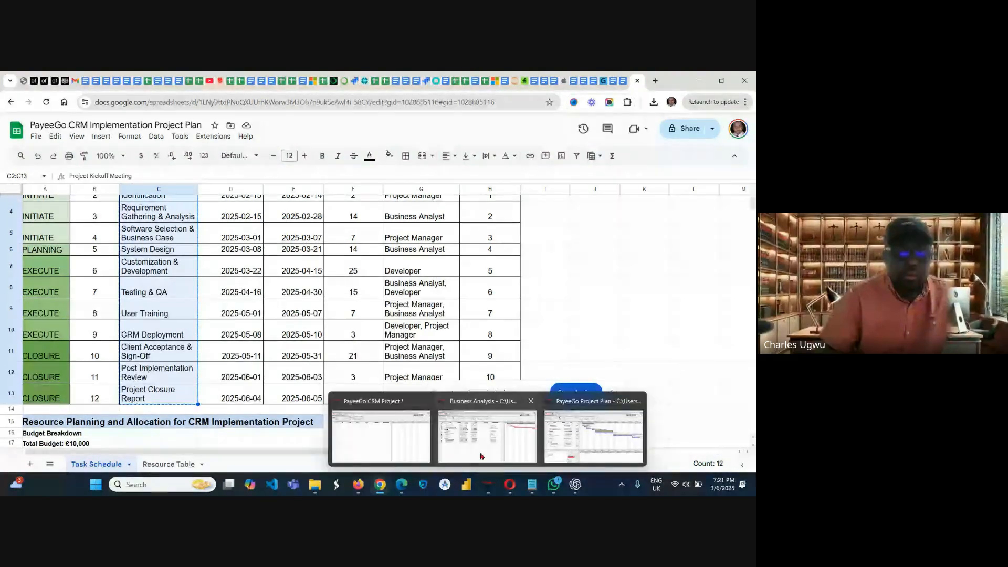
left_click(371, 444)
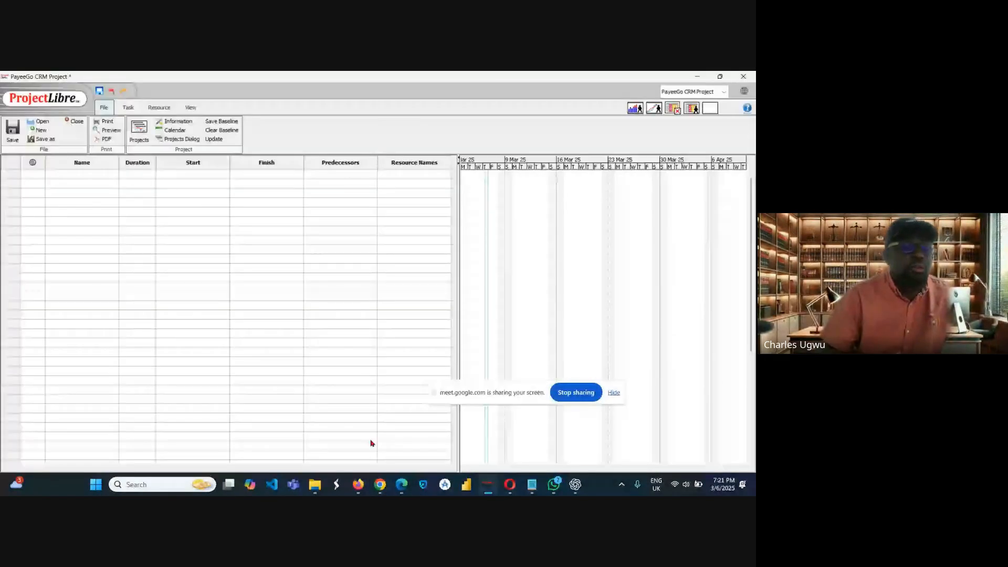
left_click(70, 176)
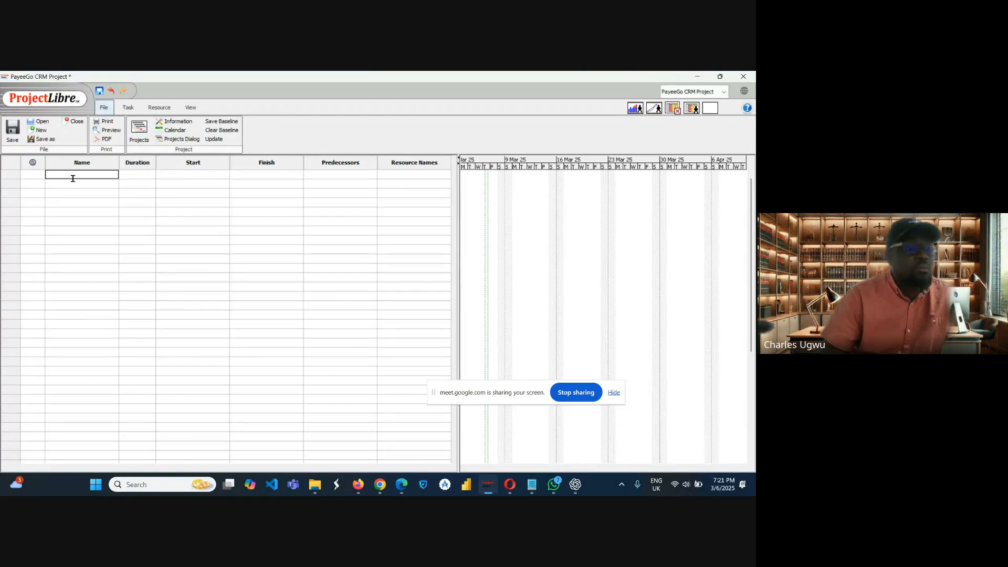
left_click(77, 184)
left_click(78, 195)
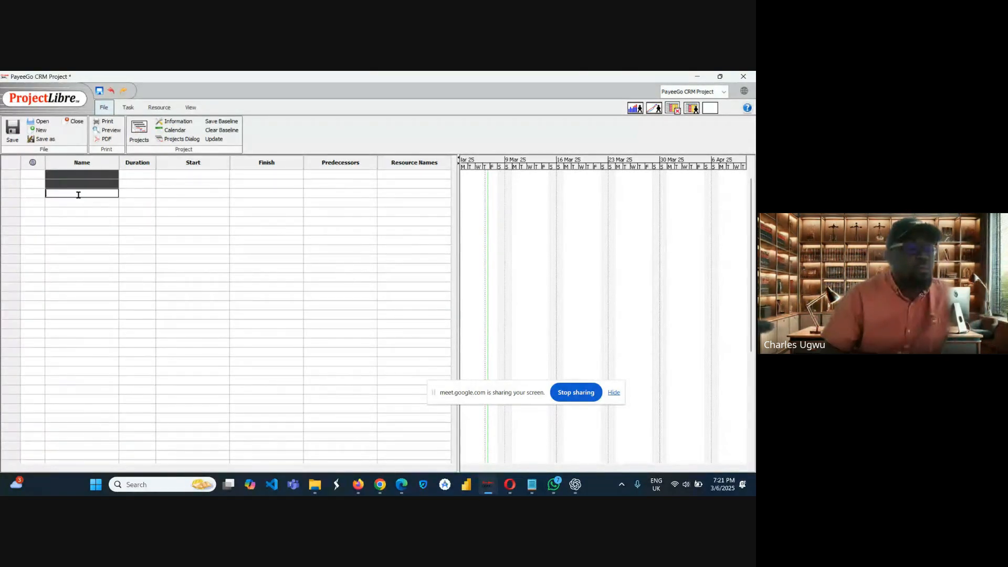
left_click(80, 204)
left_click(79, 212)
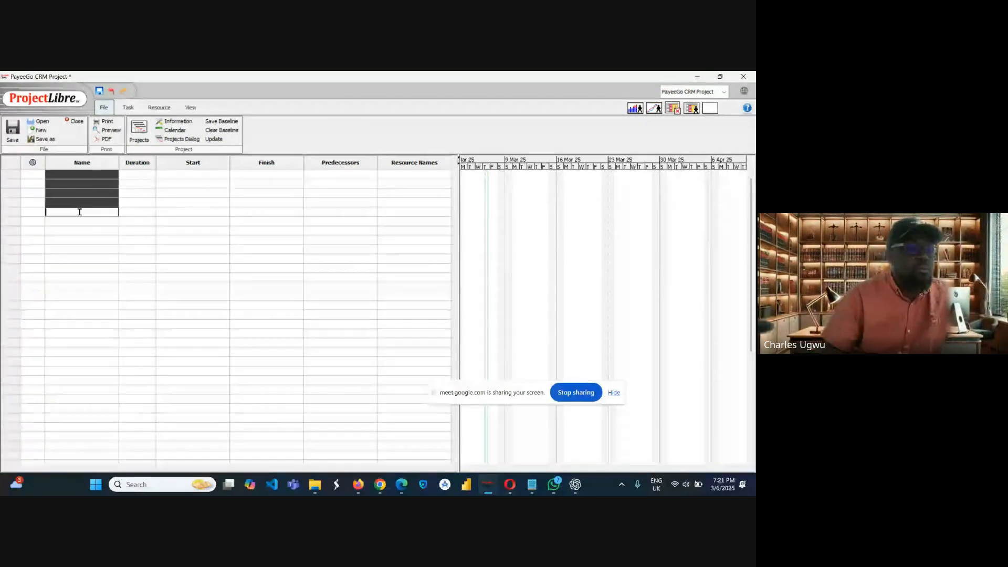
left_click(79, 220)
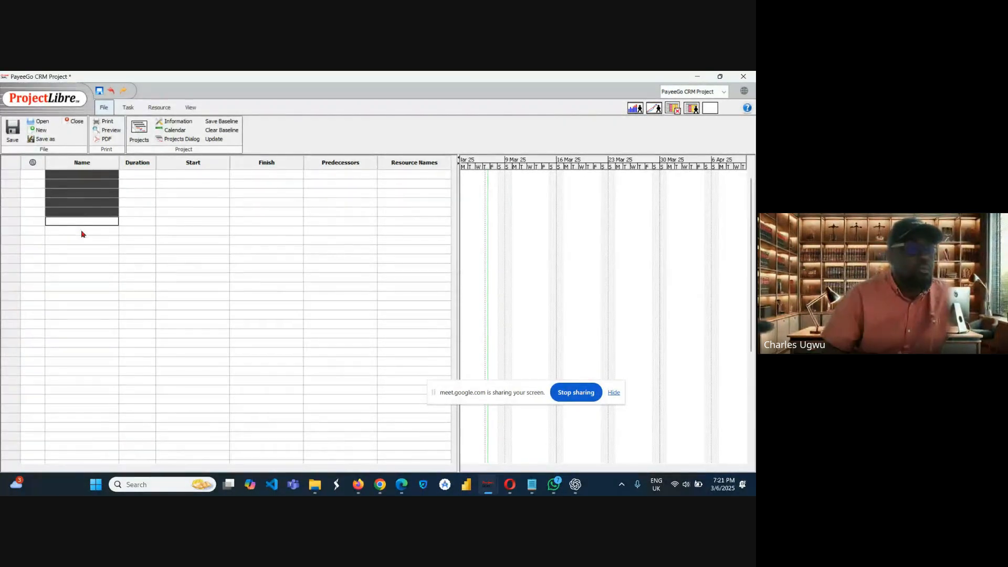
left_click(81, 231)
left_click(81, 241)
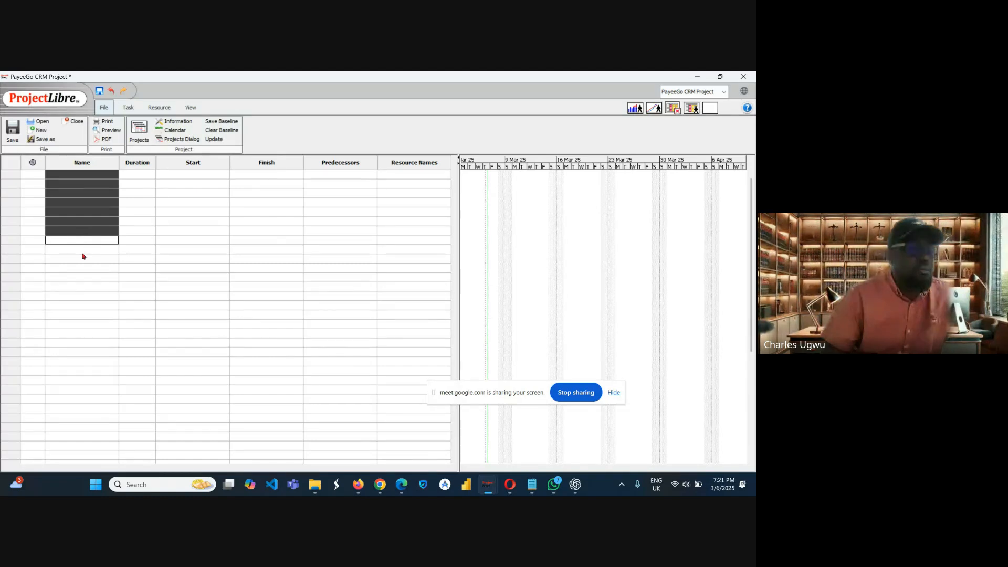
left_click(81, 249)
left_click(85, 259)
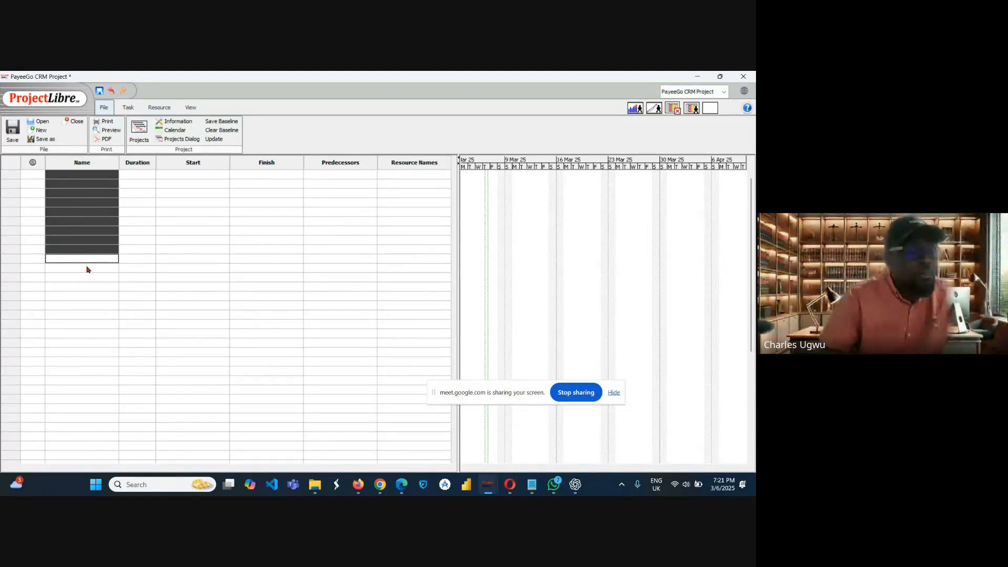
left_click(87, 269)
left_click(89, 277)
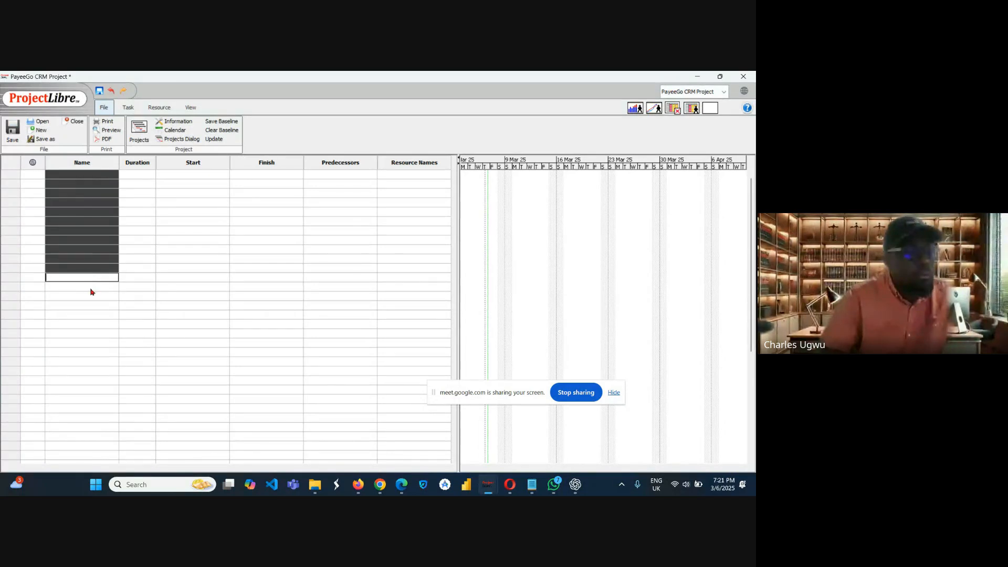
left_click(89, 288)
left_click(93, 297)
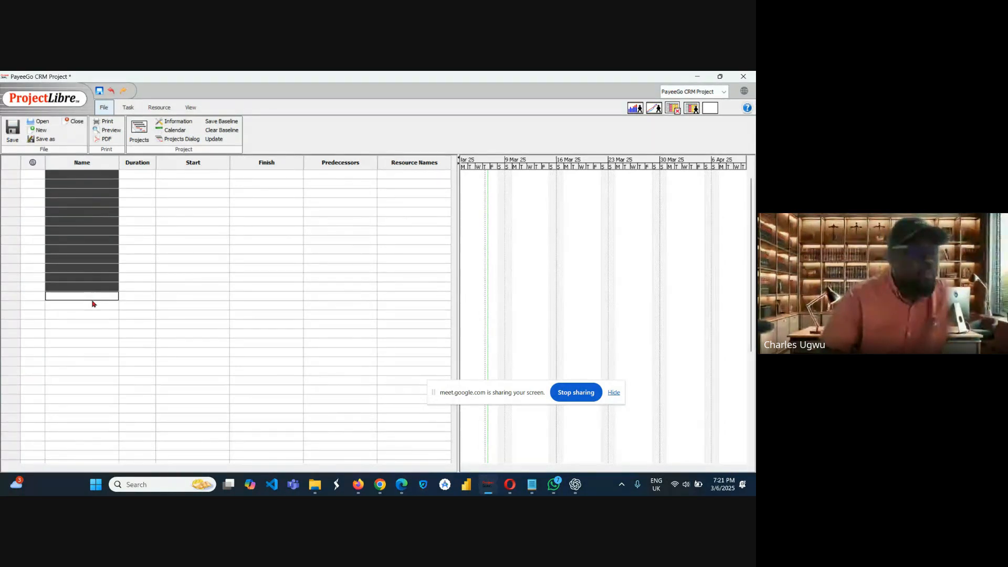
left_click(93, 306)
left_click(94, 314)
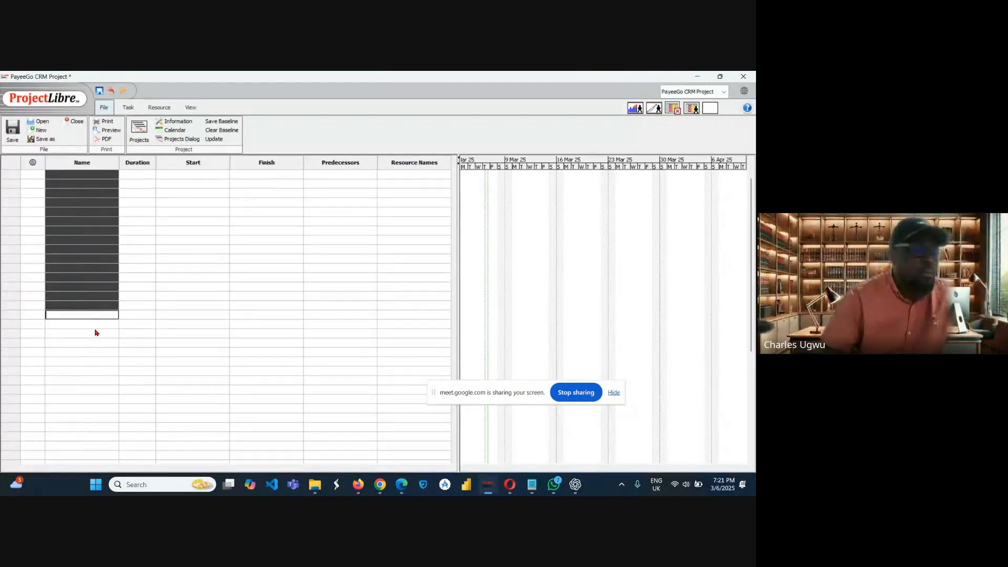
left_click(95, 327)
left_click(92, 335)
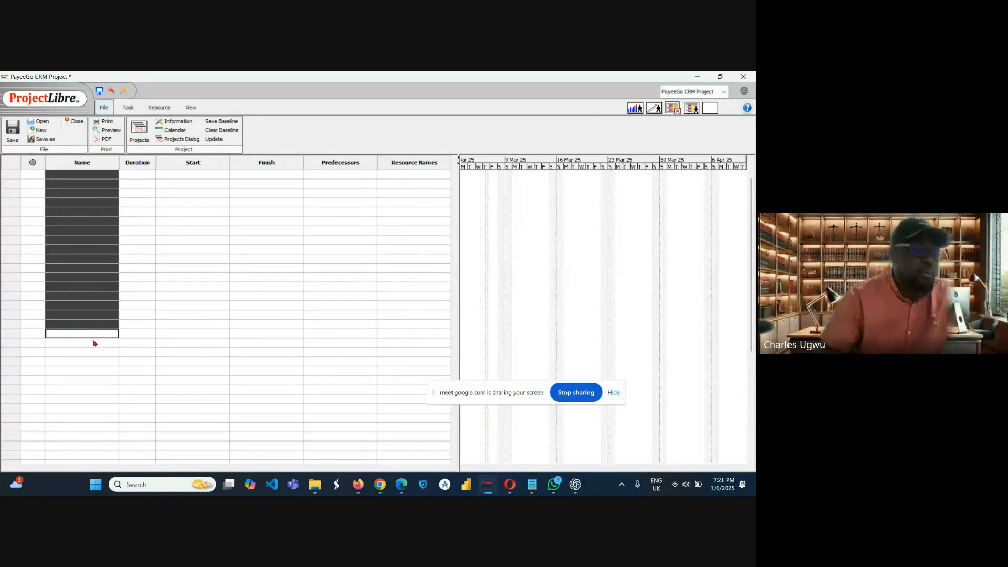
left_click(93, 343)
left_click(94, 352)
left_click(93, 360)
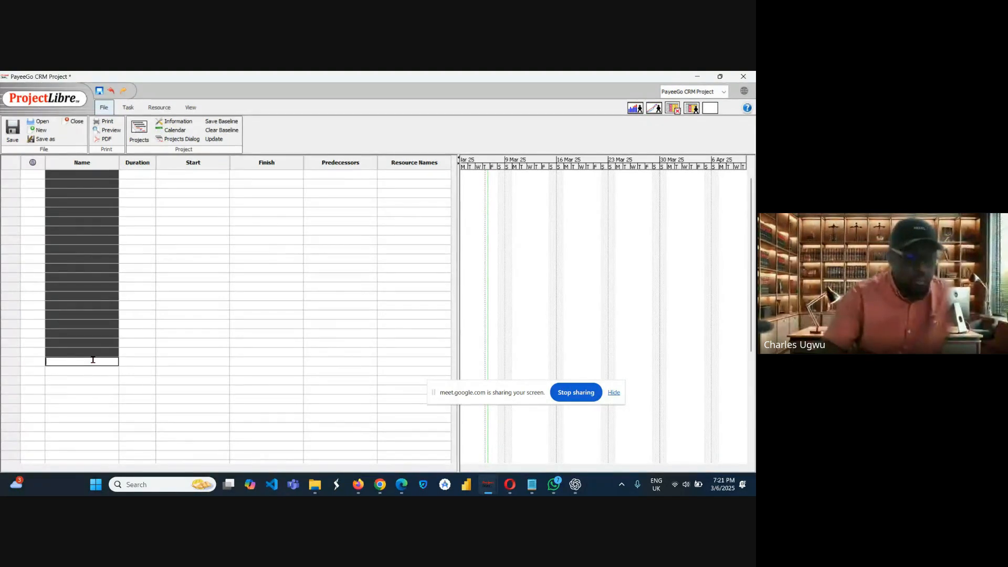
key("ctrl+v")
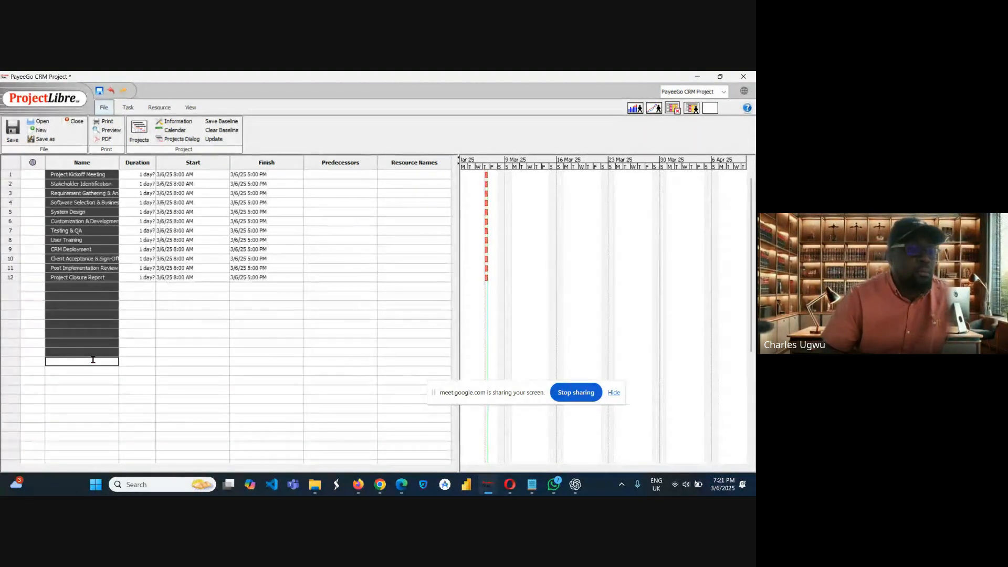
left_click(91, 399)
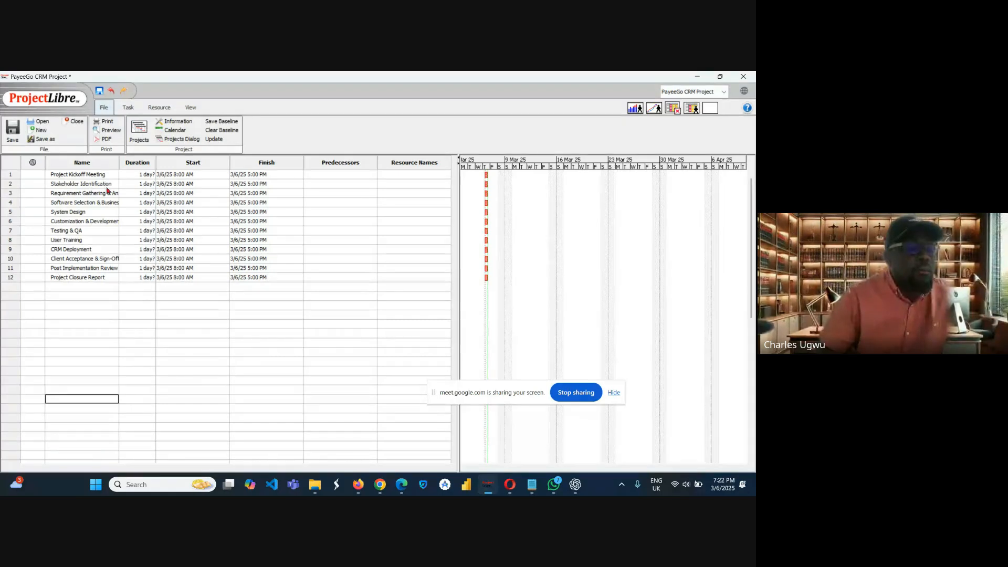
Insert a new task above Project Kickoff Meeting and name it INITIATE.
left_click(7, 176)
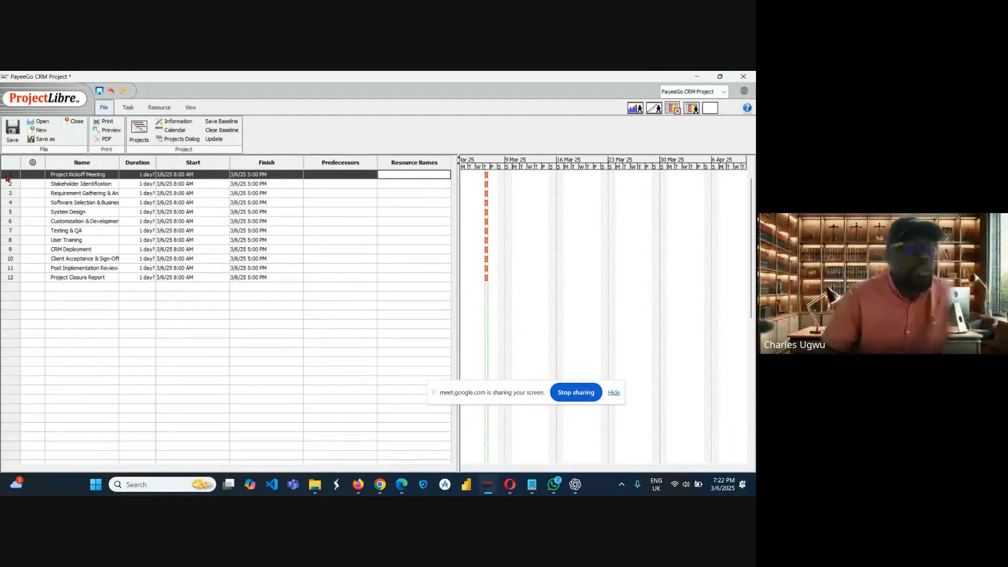
right_click(6, 178)
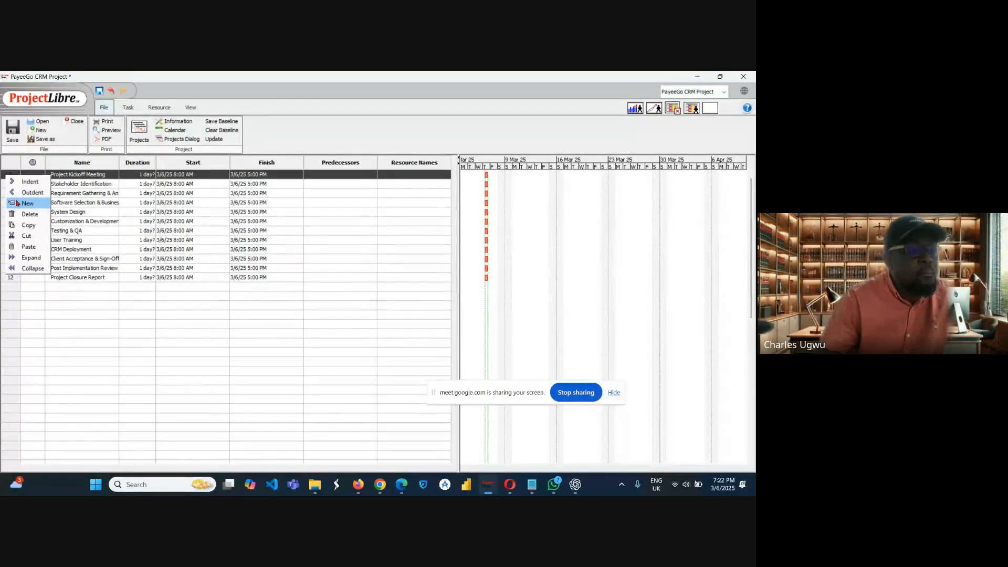
left_click(16, 204)
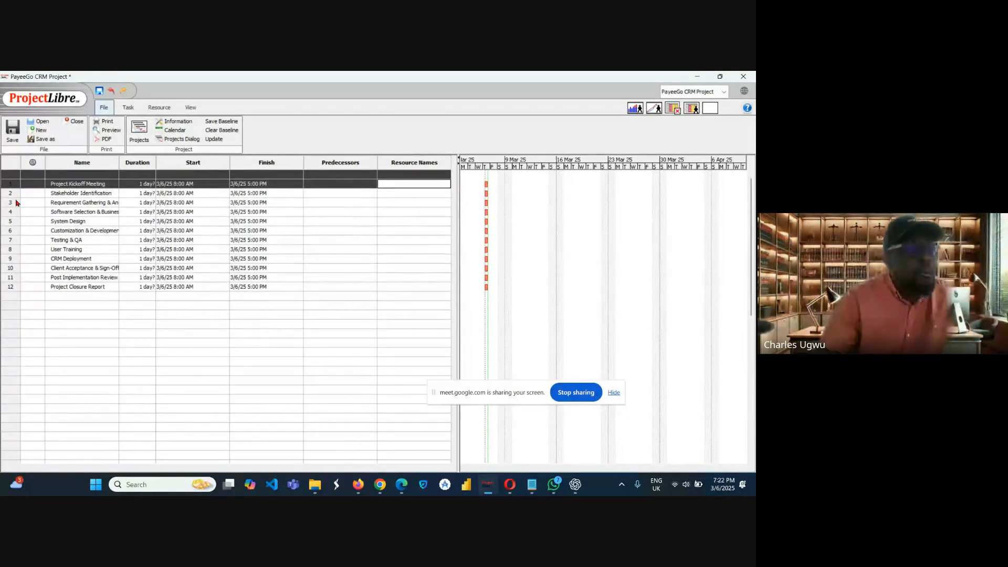
left_click(58, 175)
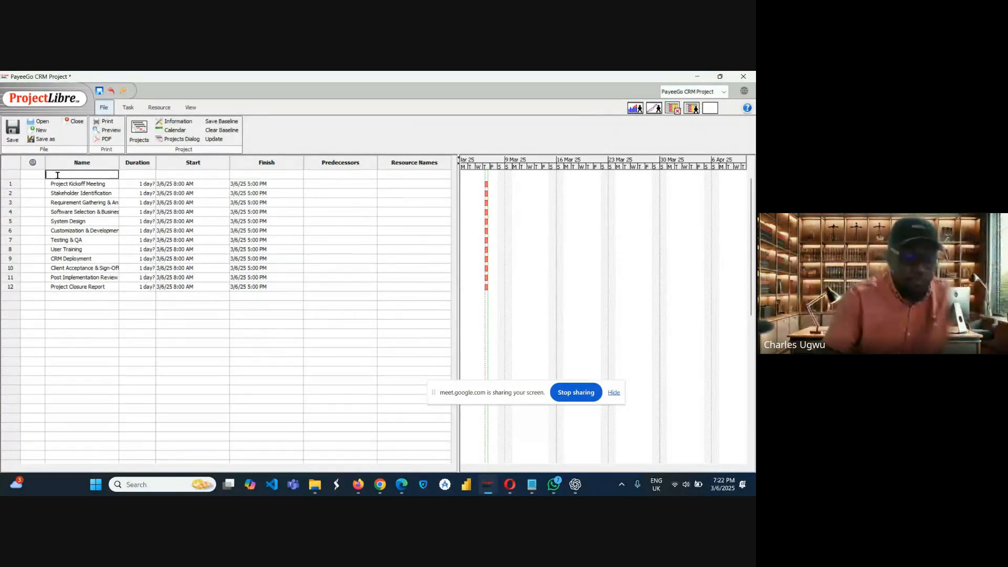
type("INI")
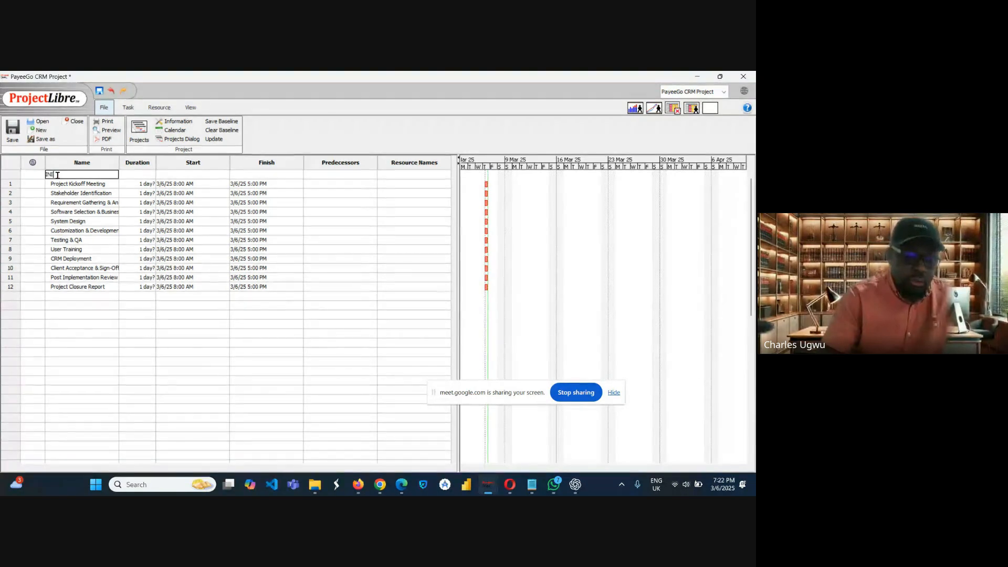
type("TIATE")
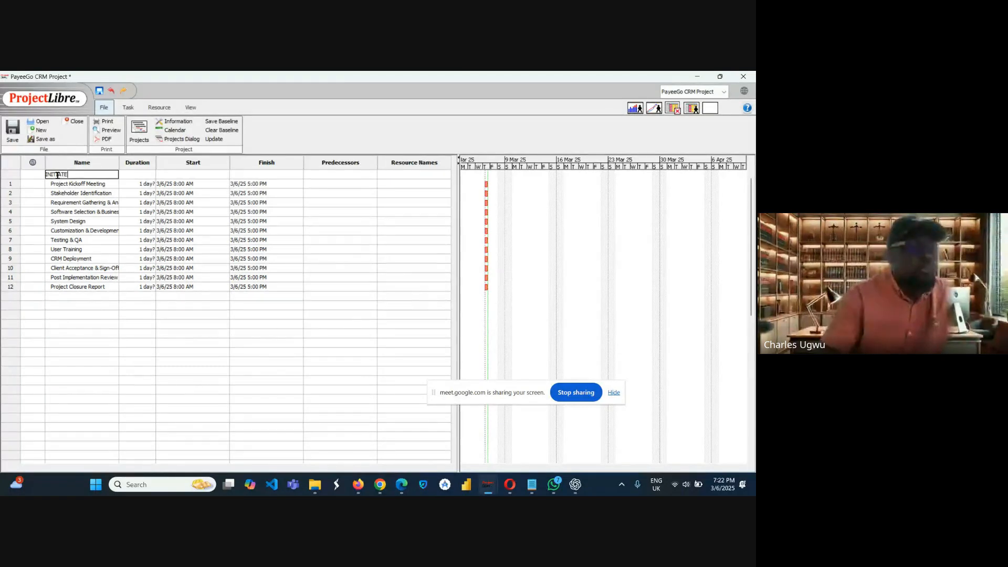
double_click(75, 223)
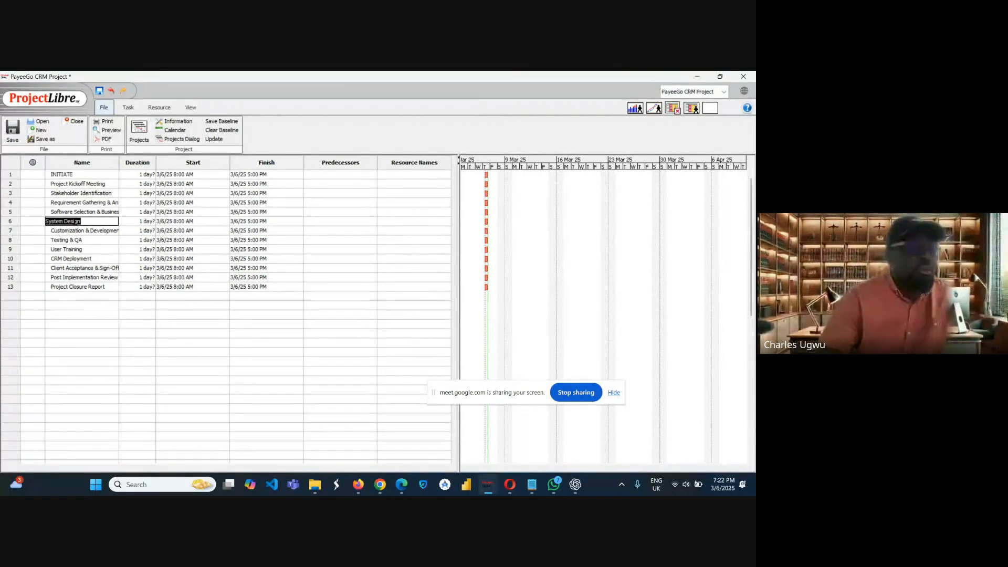
double_click(79, 239)
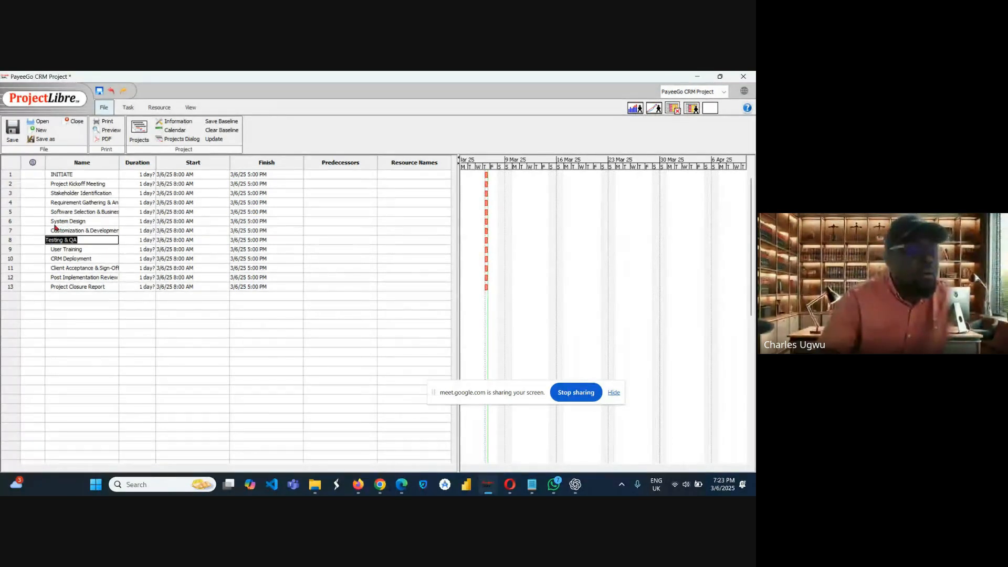
Insert a new task above System Design and name it PLANNING.
left_click(8, 223)
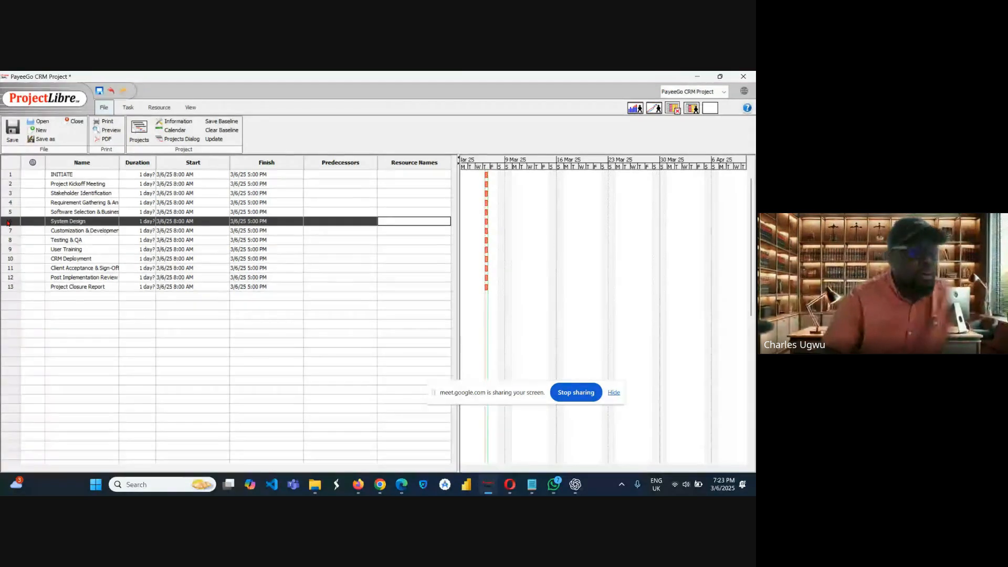
right_click(7, 223)
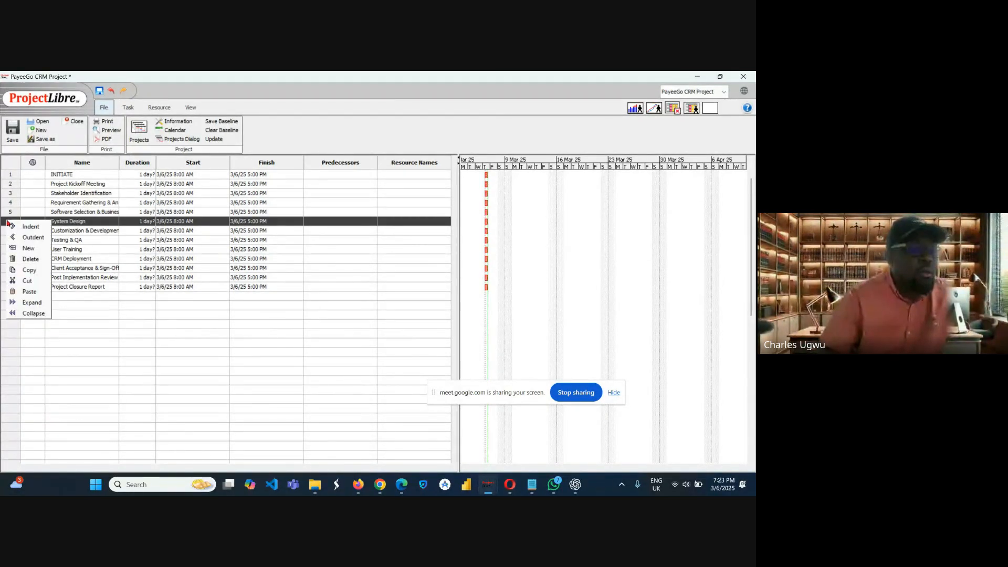
left_click(28, 248)
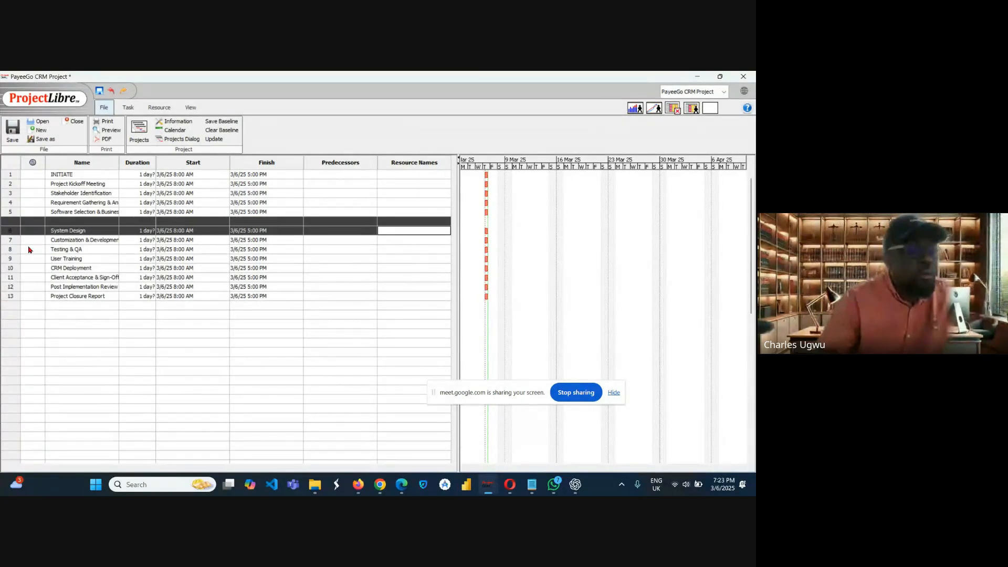
left_click(64, 219)
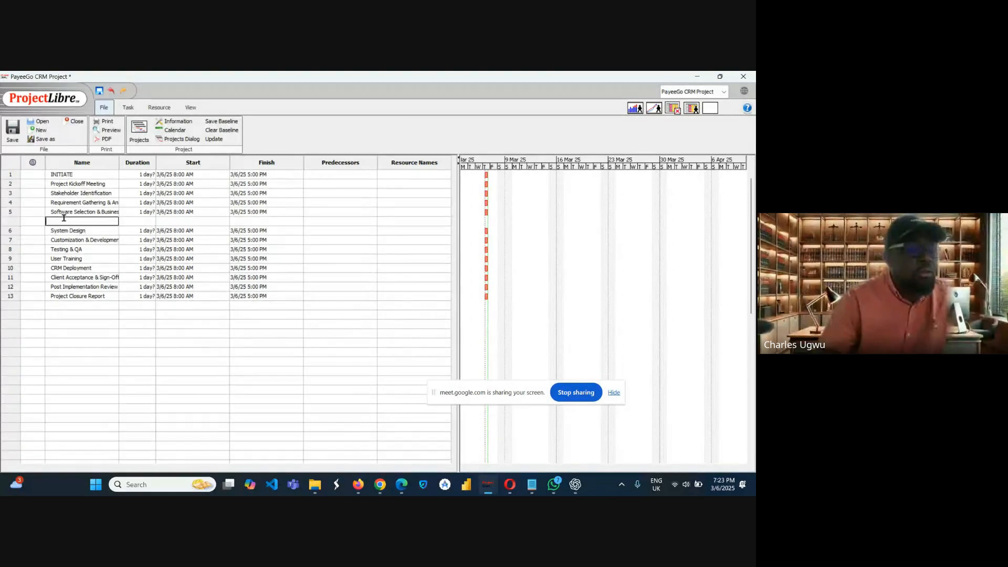
type("PLANNING")
Insert a new task above Customization & Development and name it EXECUTE.
left_click(11, 242)
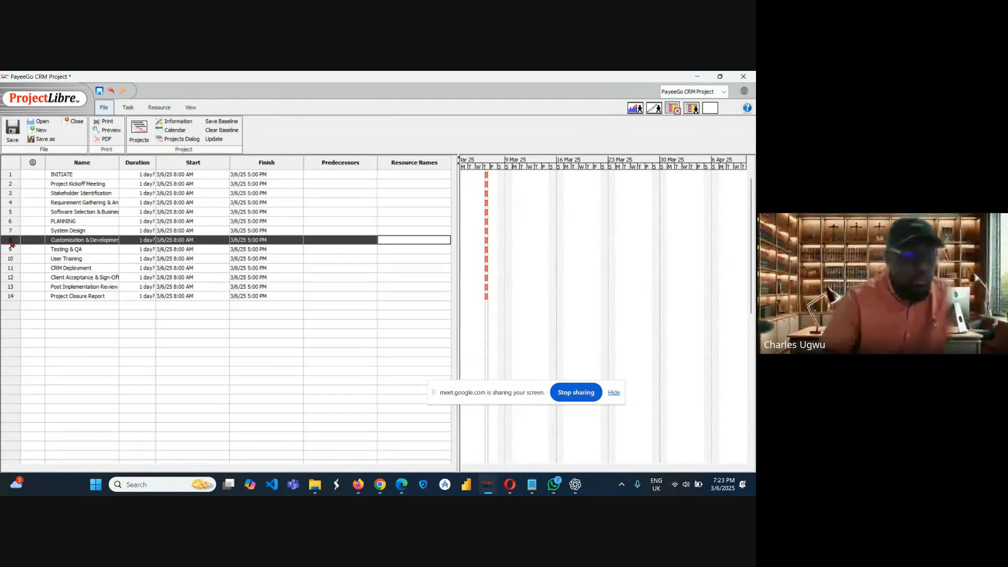
right_click(11, 243)
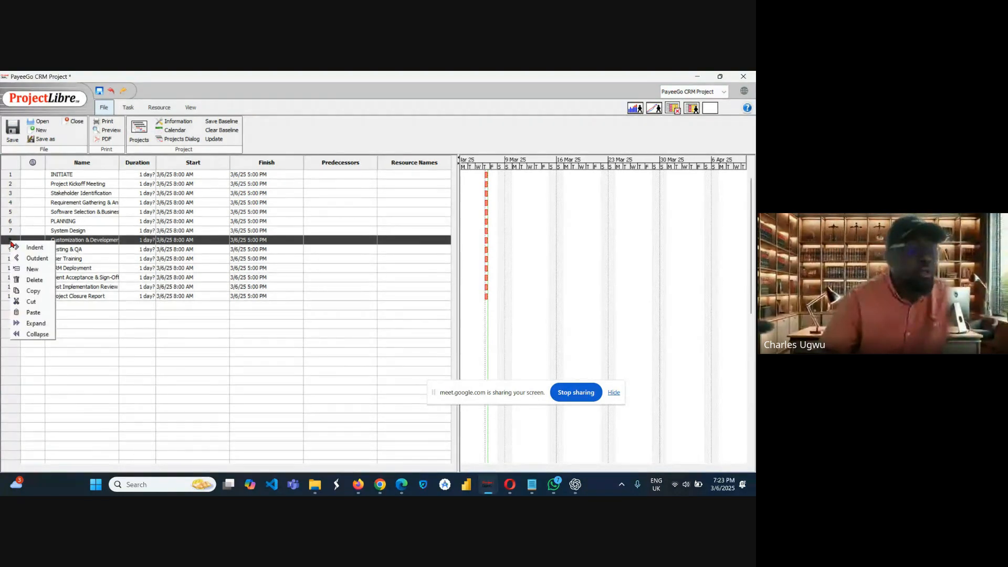
left_click(32, 269)
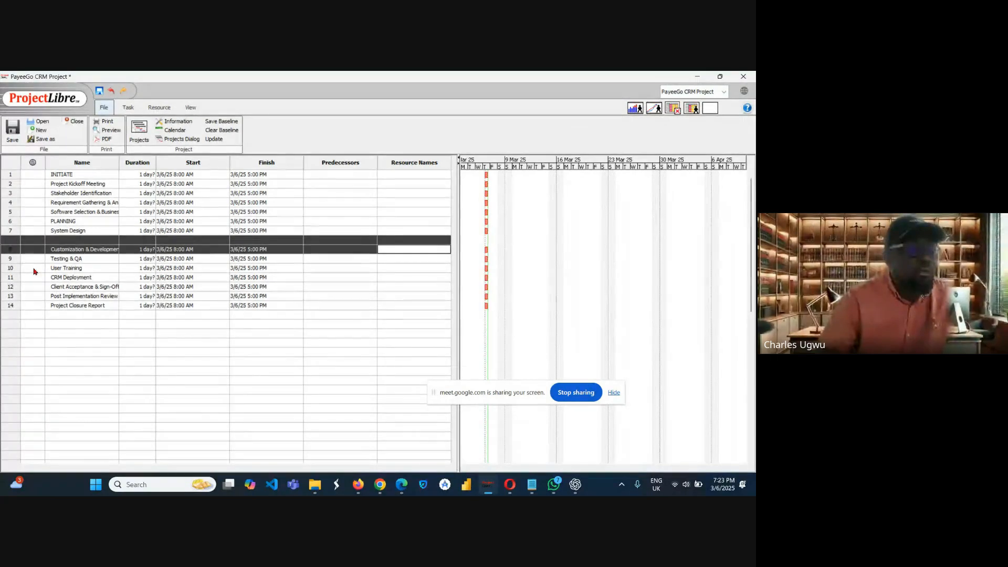
left_click(69, 240)
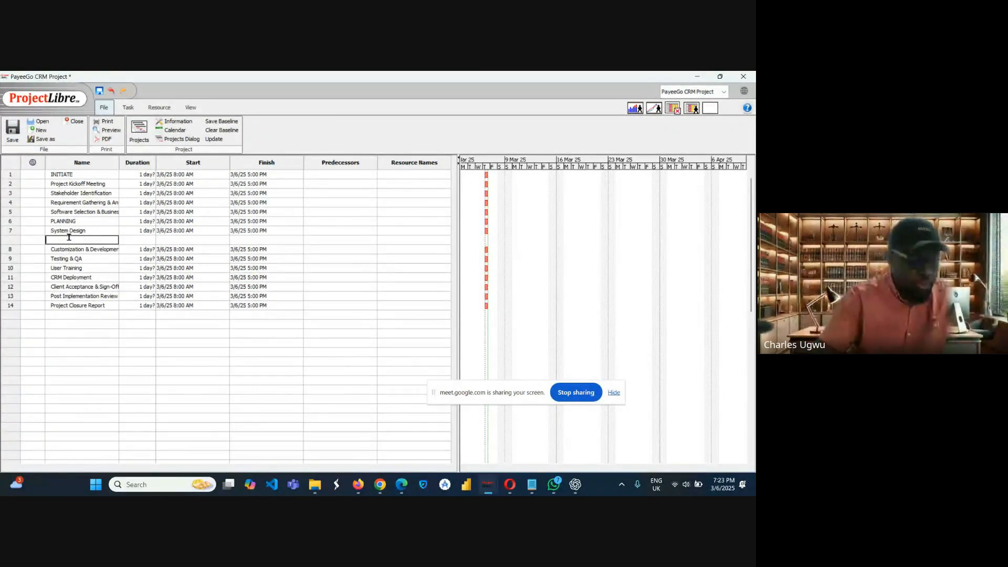
type("EXECUTE")
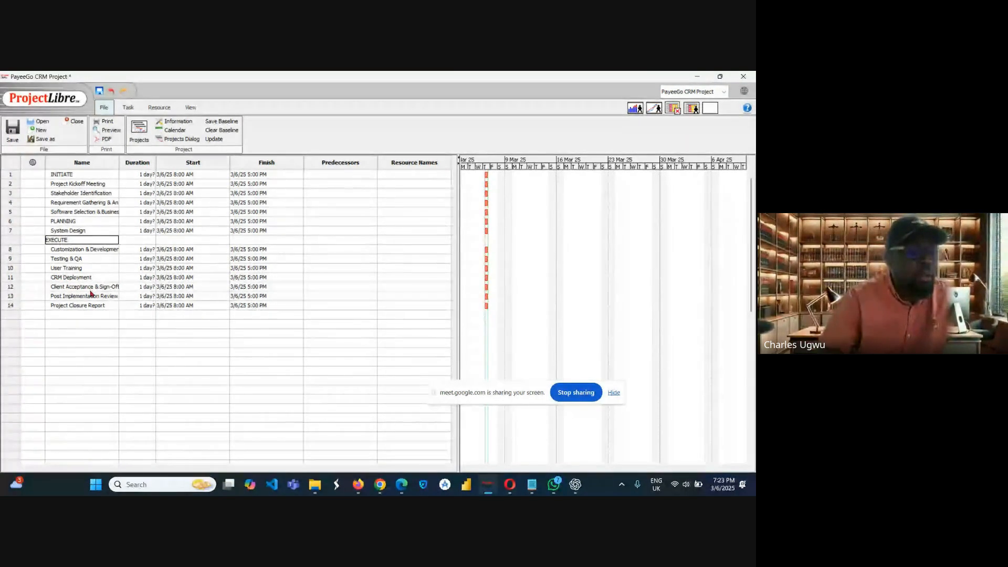
Insert a new task above Client Acceptance & Sign-Off and name it CLOSURE.
left_click(11, 288)
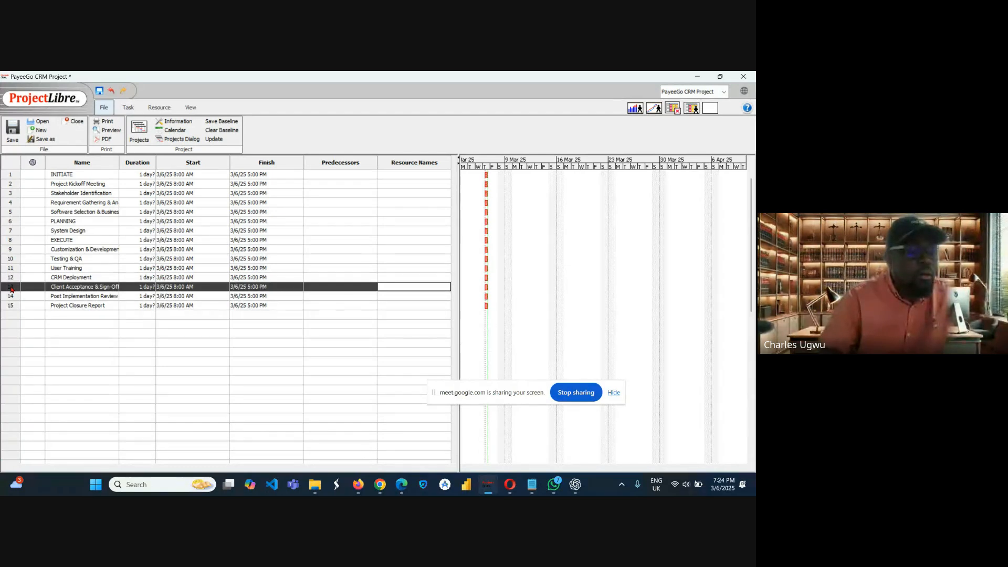
right_click(11, 288)
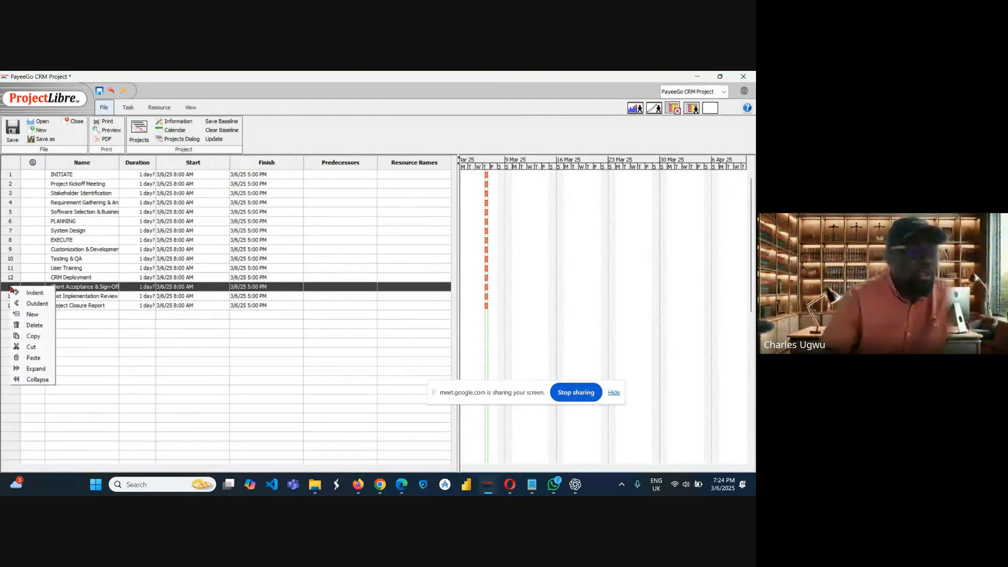
left_click(32, 314)
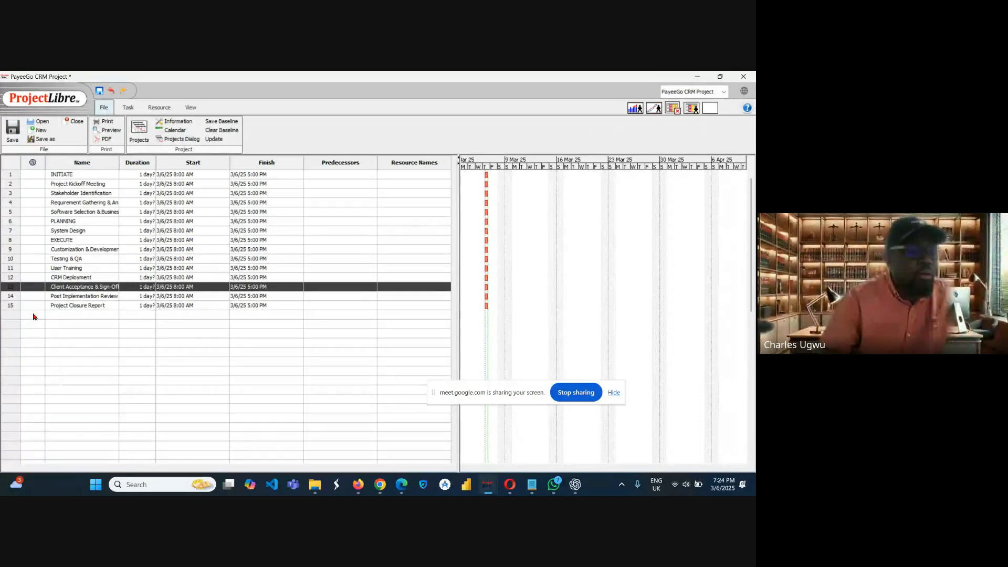
left_click(66, 285)
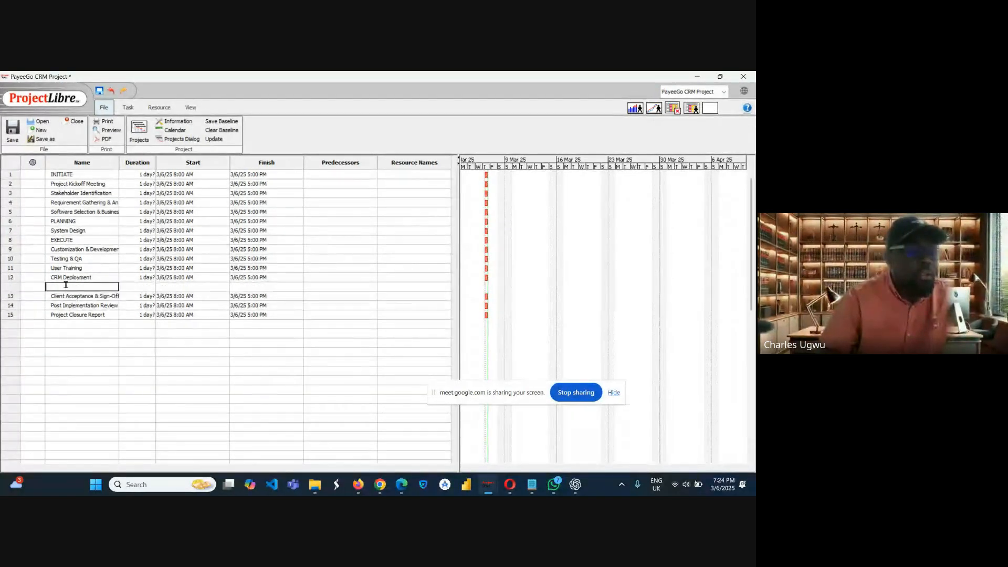
type("C")
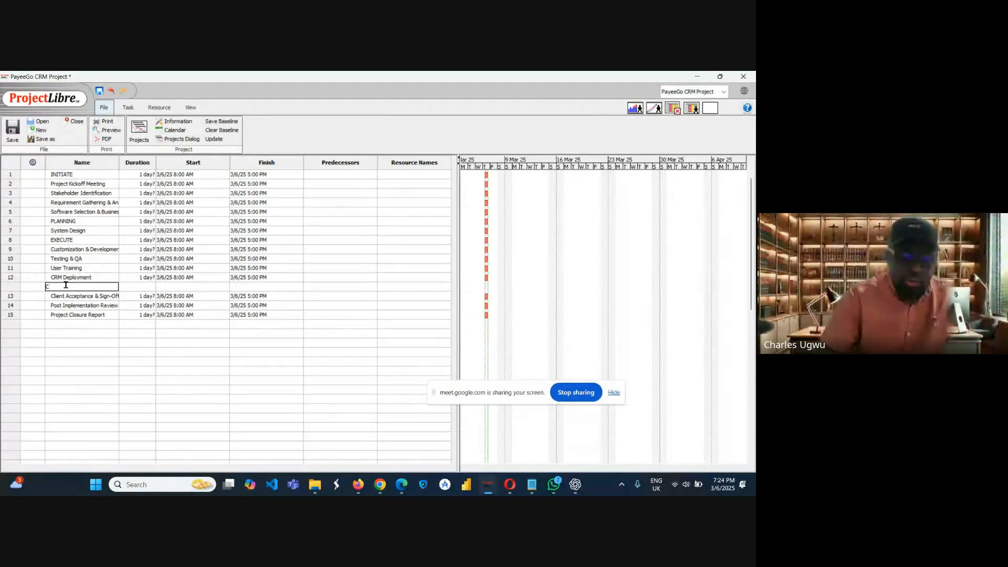
type("LUSURE")
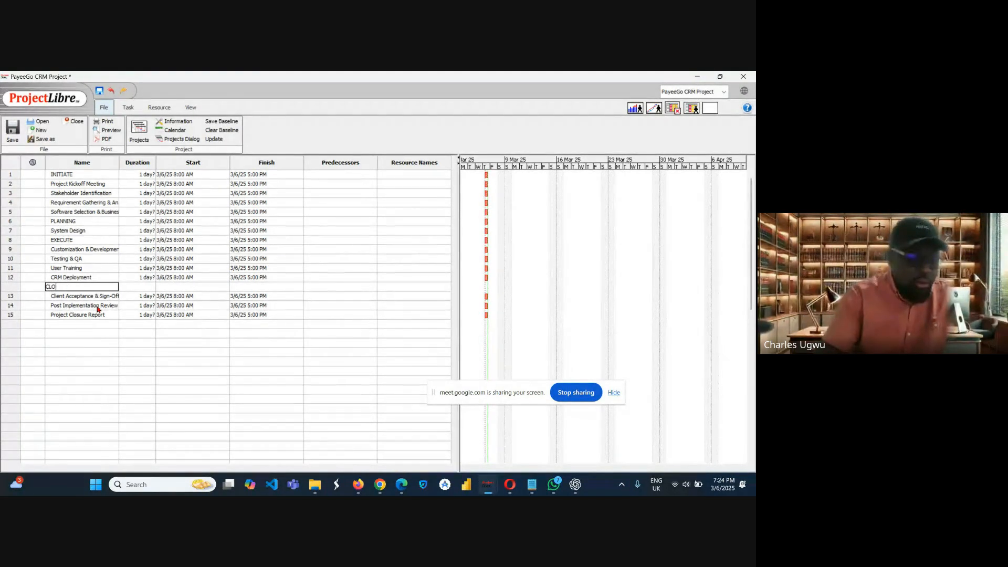
type("RE")
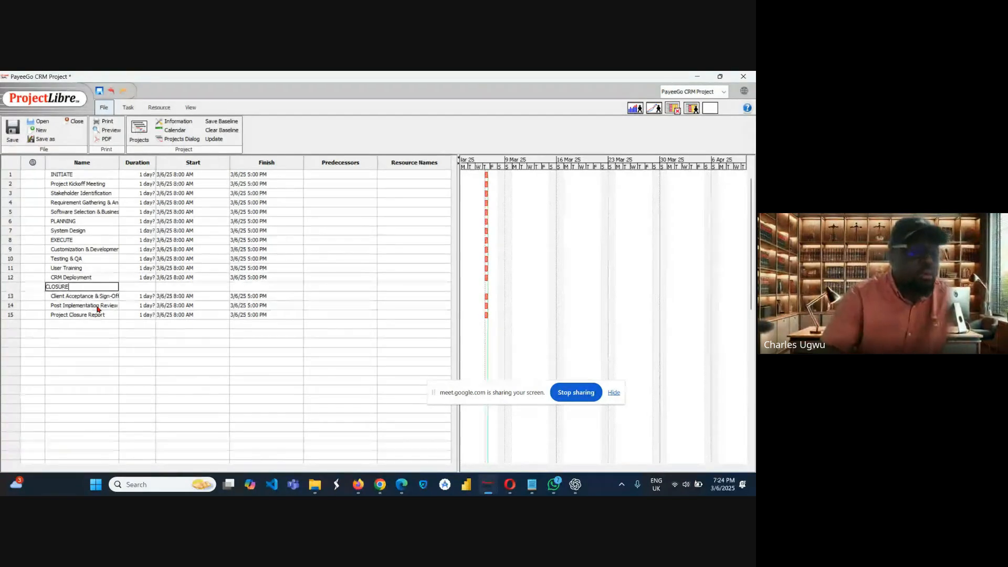
left_click(90, 296)
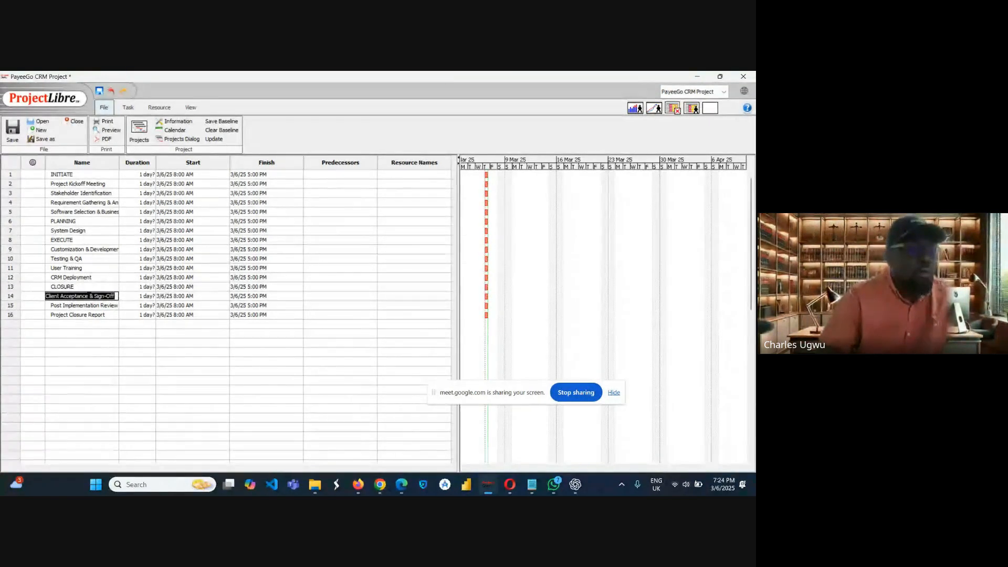
Indent the four tasks from Project Kickoff Meeting to Software Selection & Business Case as subtasks of INITIATE.
left_click(76, 185)
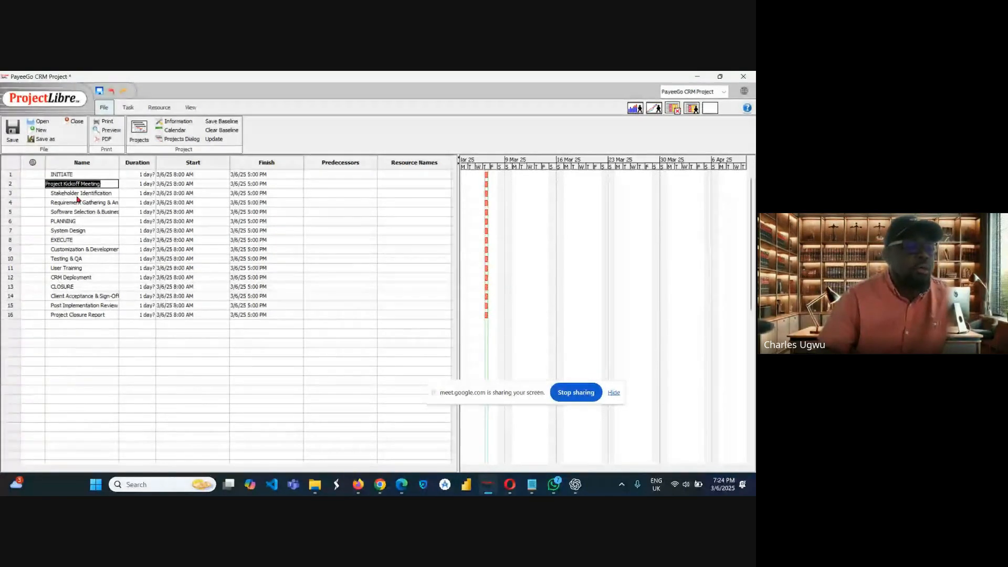
left_click(78, 202)
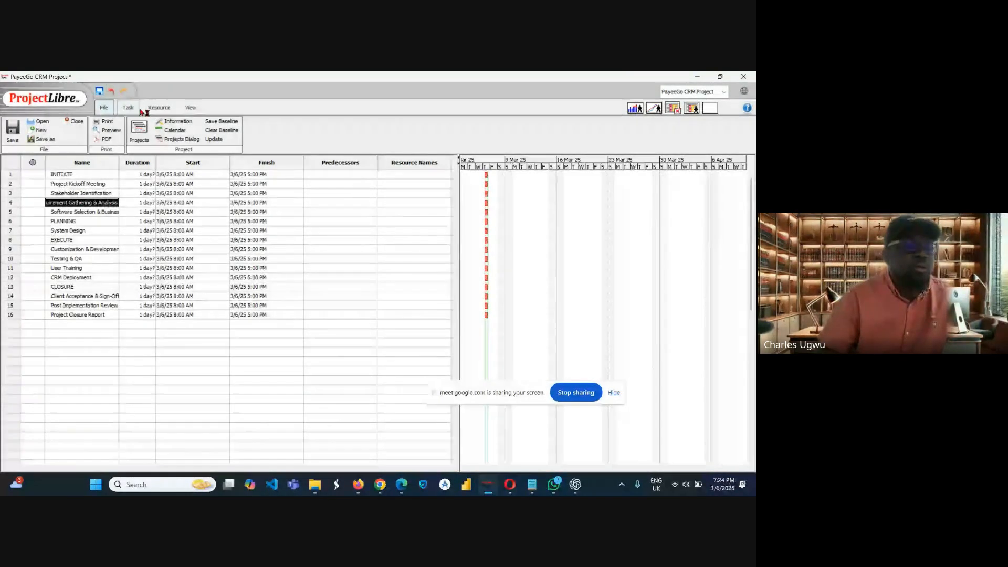
left_click(79, 202)
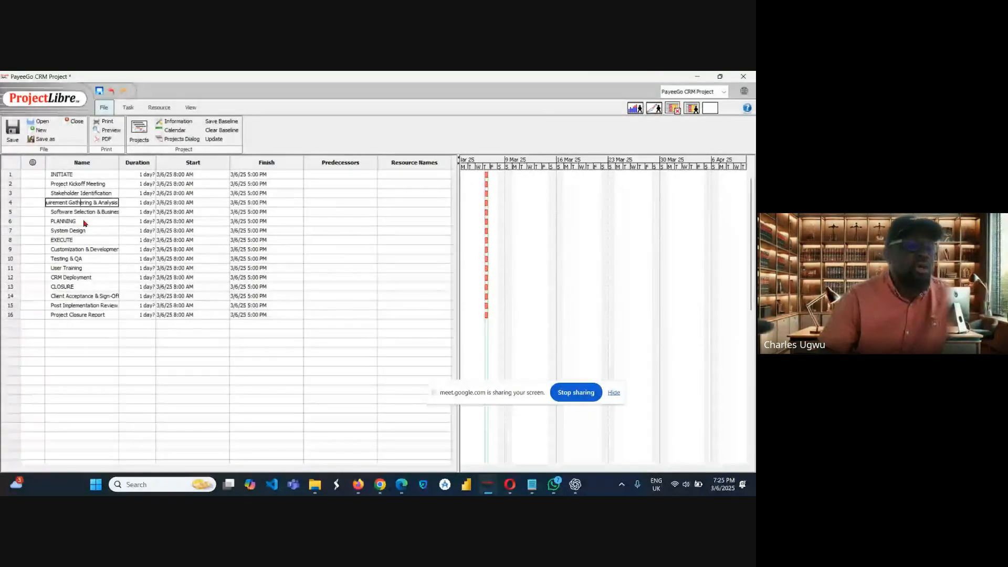
left_click(128, 108)
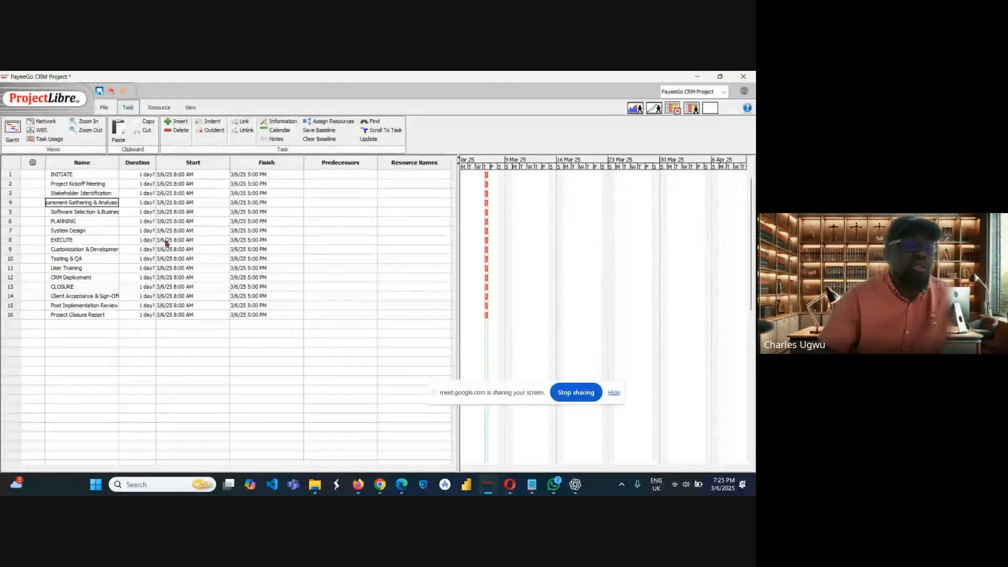
left_click(159, 109)
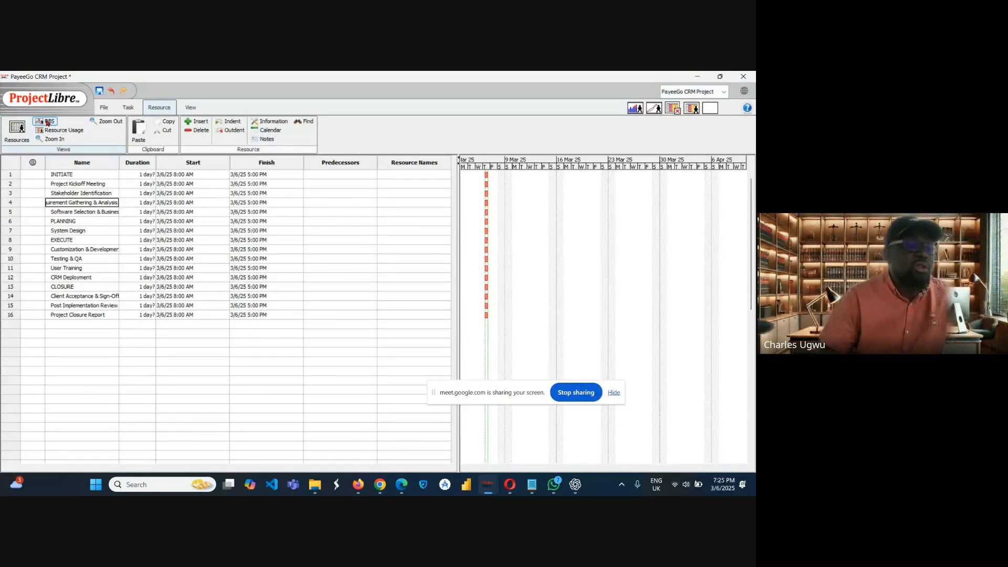
left_click(129, 108)
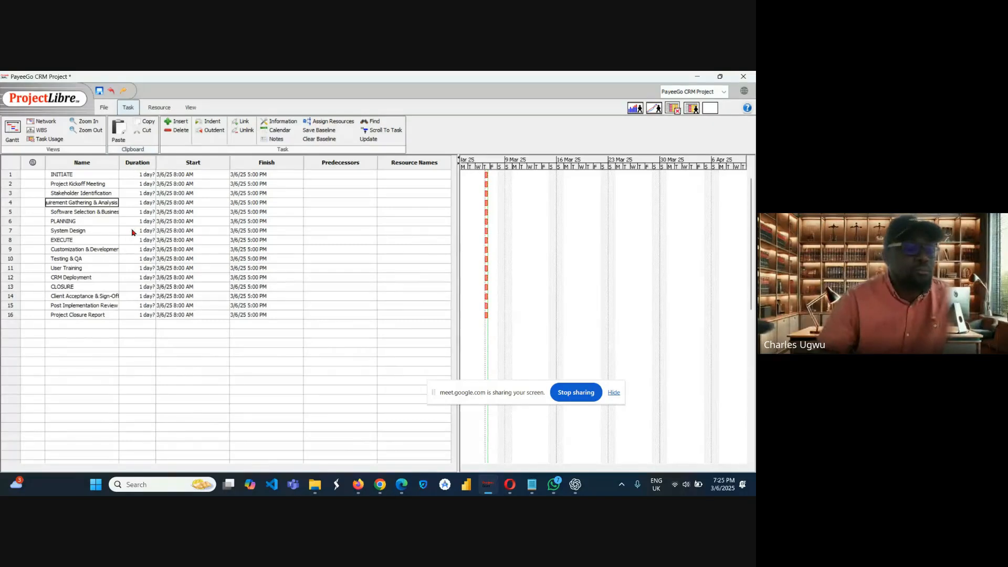
left_click(90, 186, "ctrl")
left_click(87, 193, "ctrl")
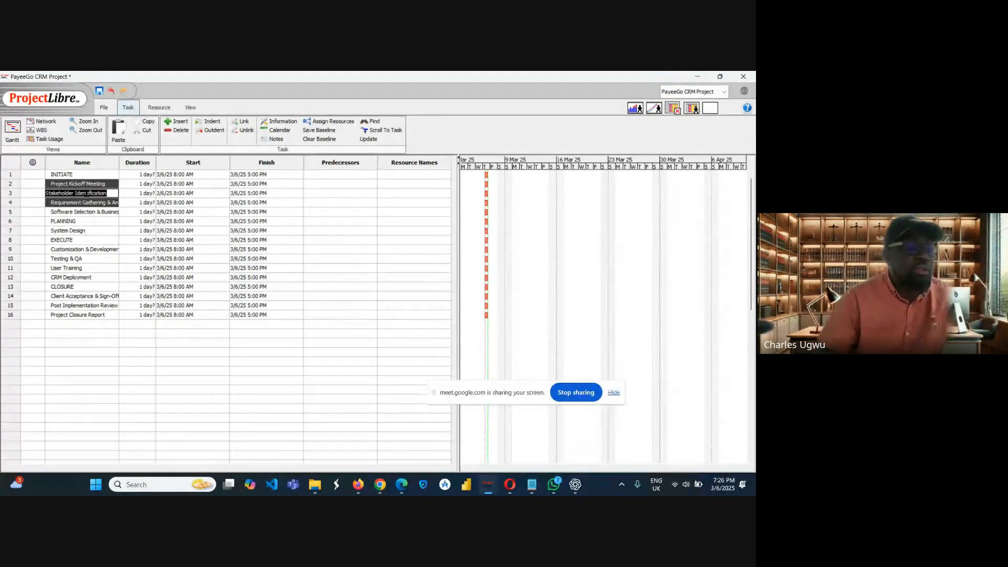
left_click(79, 212, "ctrl")
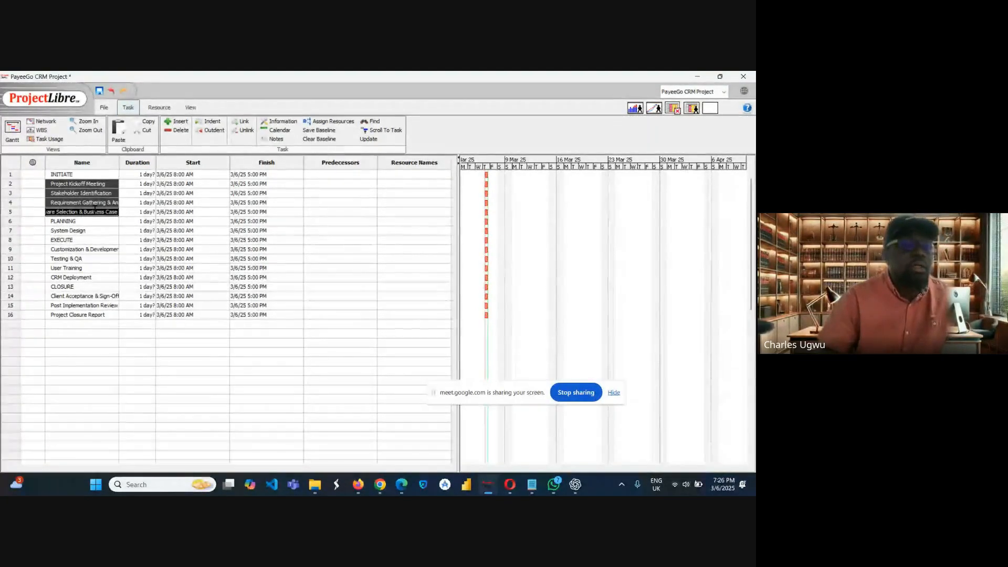
left_click(212, 121)
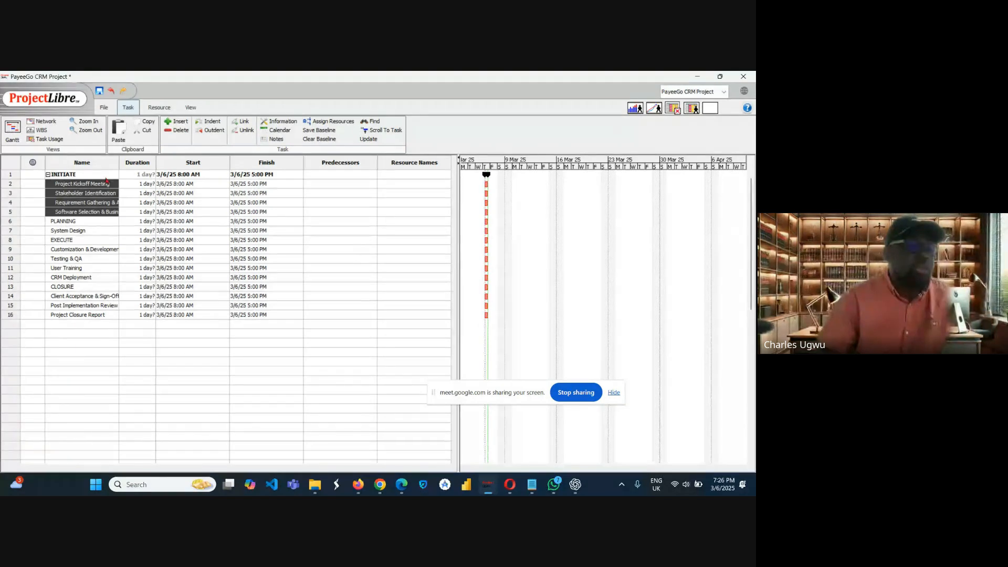
left_click(214, 130)
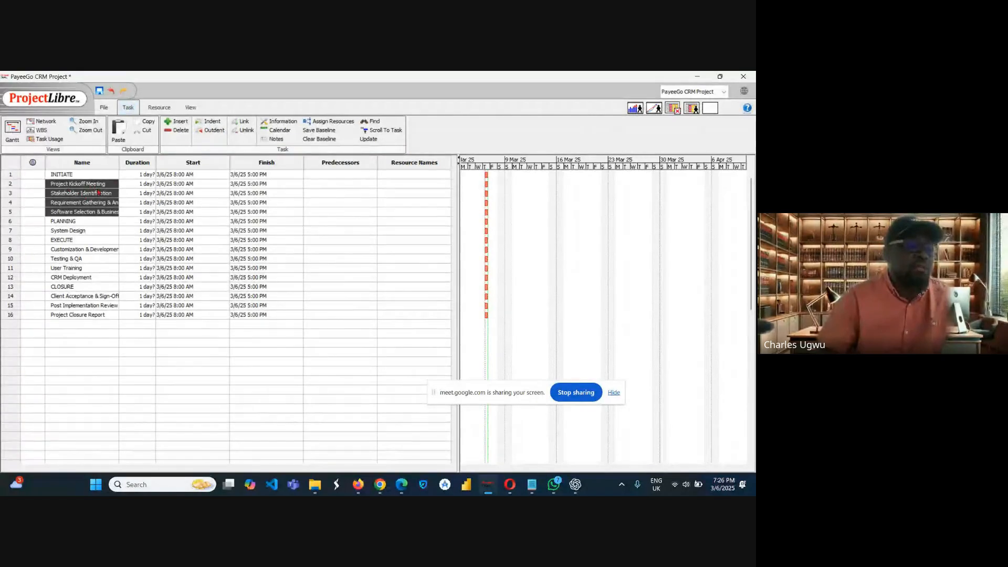
left_click(211, 123)
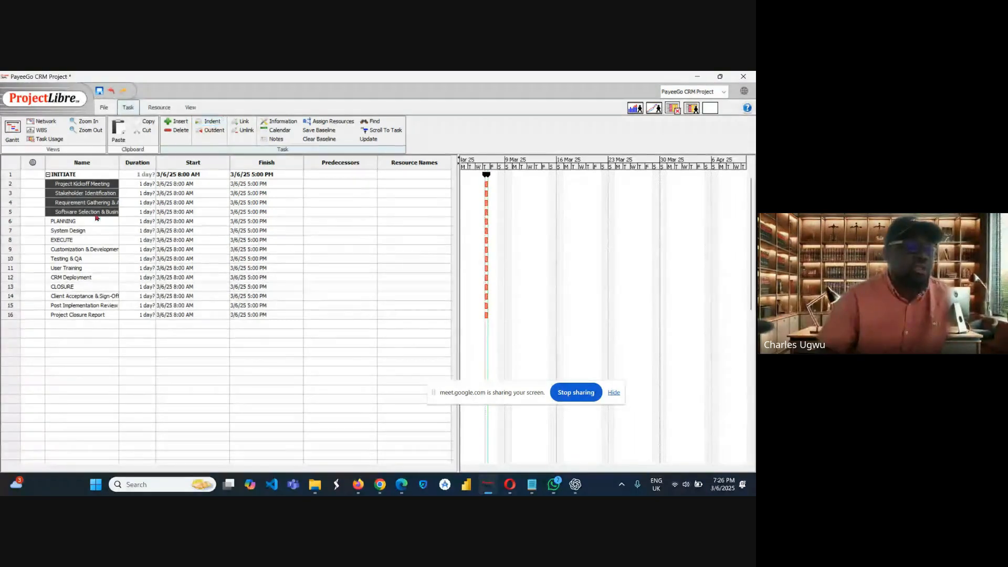
Indent System Design as a subtask of PLANNING.
left_click(72, 222)
left_click(71, 221)
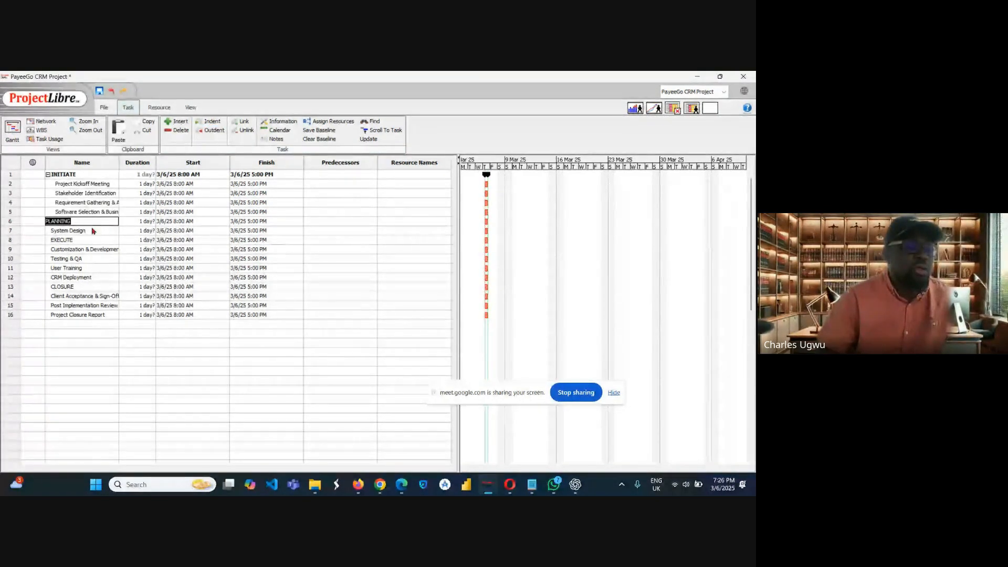
double_click(87, 231)
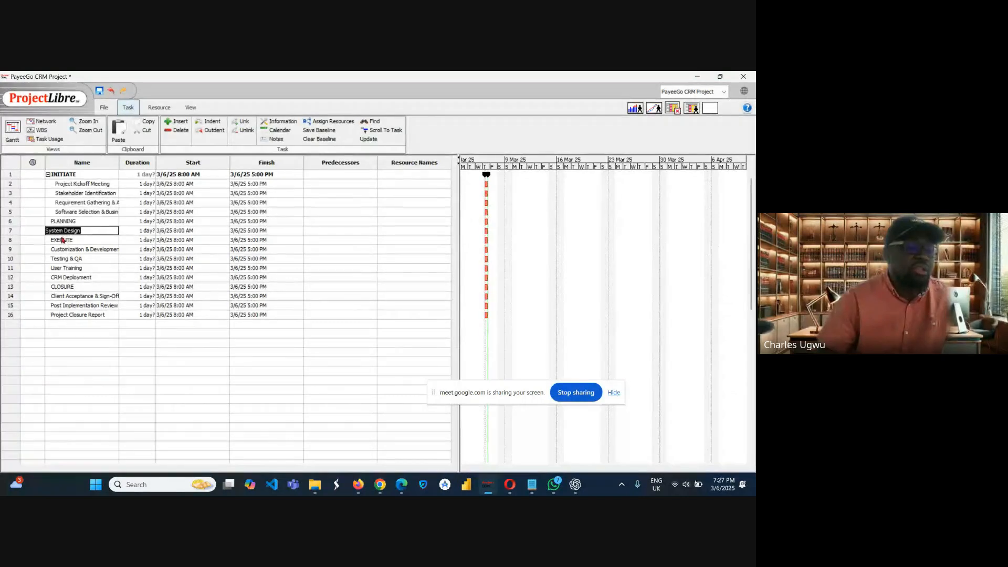
left_click(211, 124)
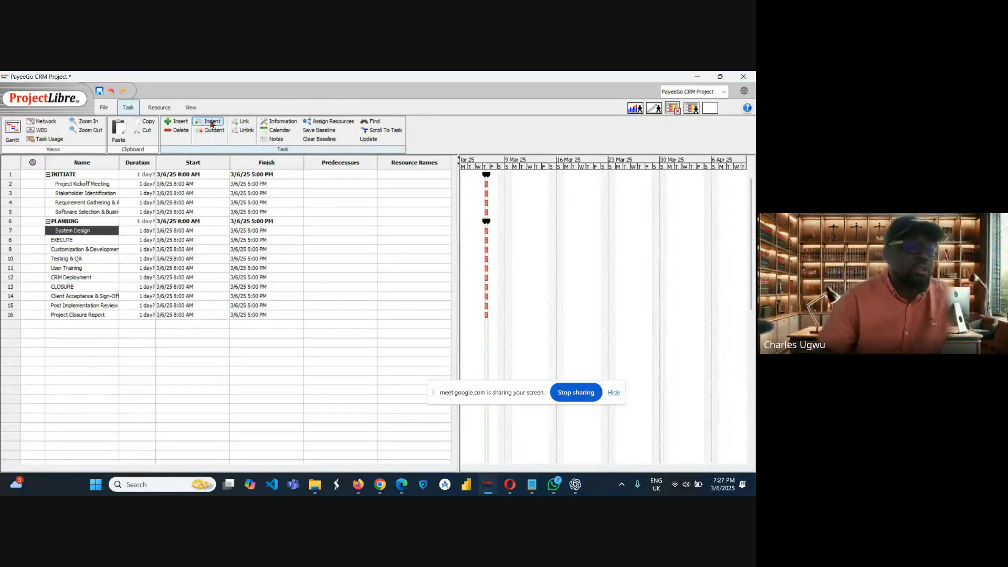
Indent Customization & Development, Testing & QA, User Training and CRM Deployment as subtasks of EXECUTE.
double_click(73, 250)
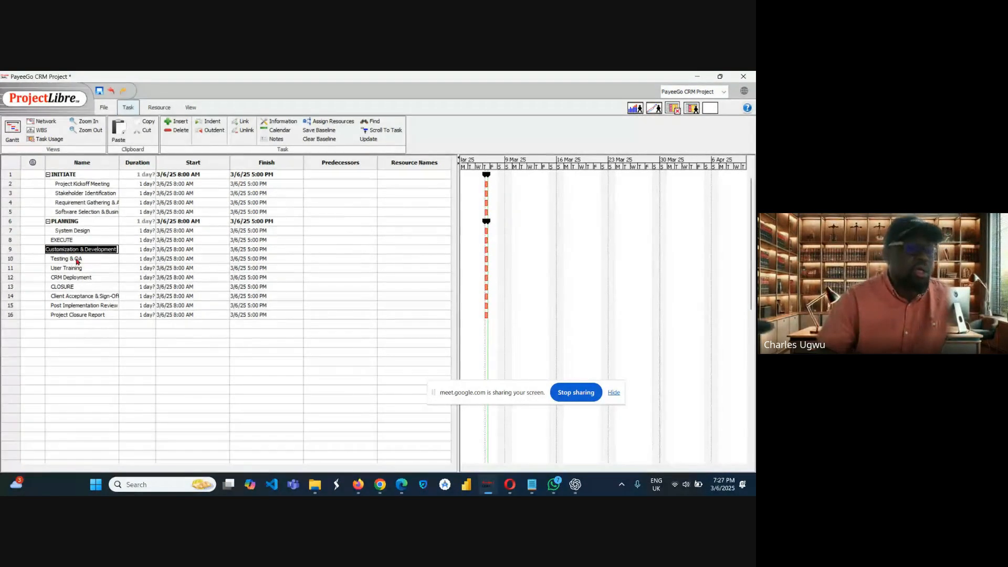
double_click(79, 259)
double_click(87, 269)
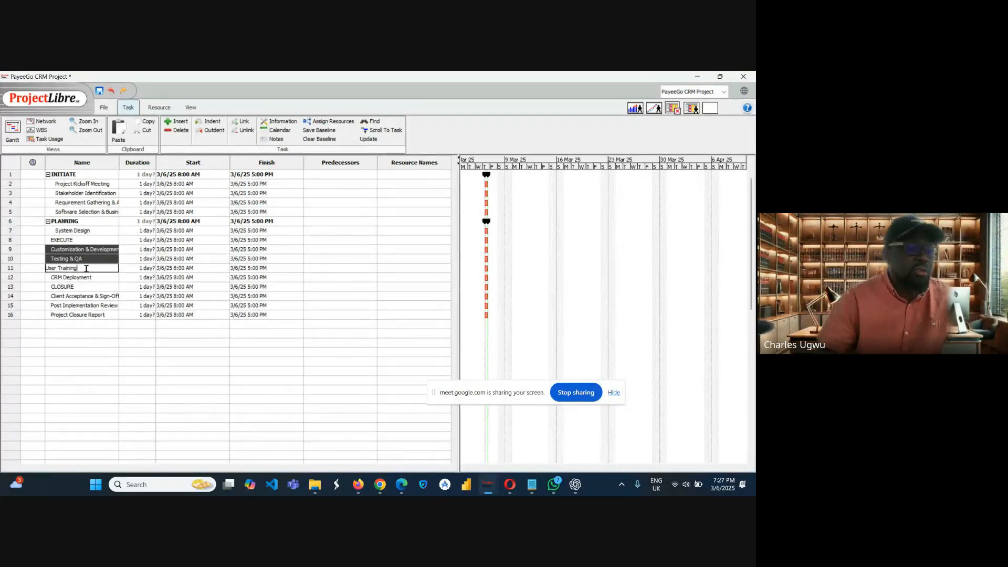
double_click(91, 278)
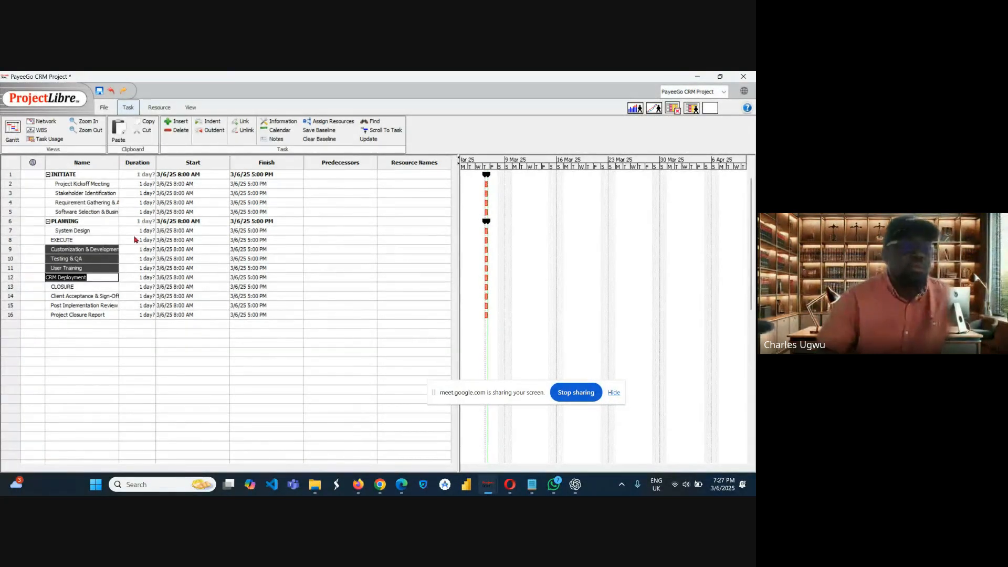
left_click(210, 122)
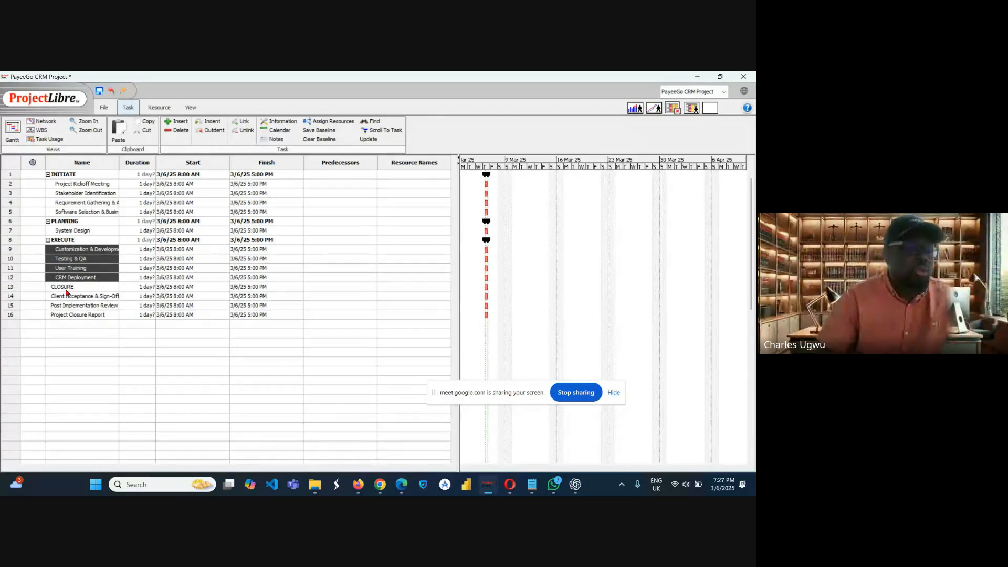
Indent Client Acceptance & Sign-Off, Post Implementation Review and Project Closure Report as subtasks of CLOSURE.
left_click(79, 298)
left_click(72, 298)
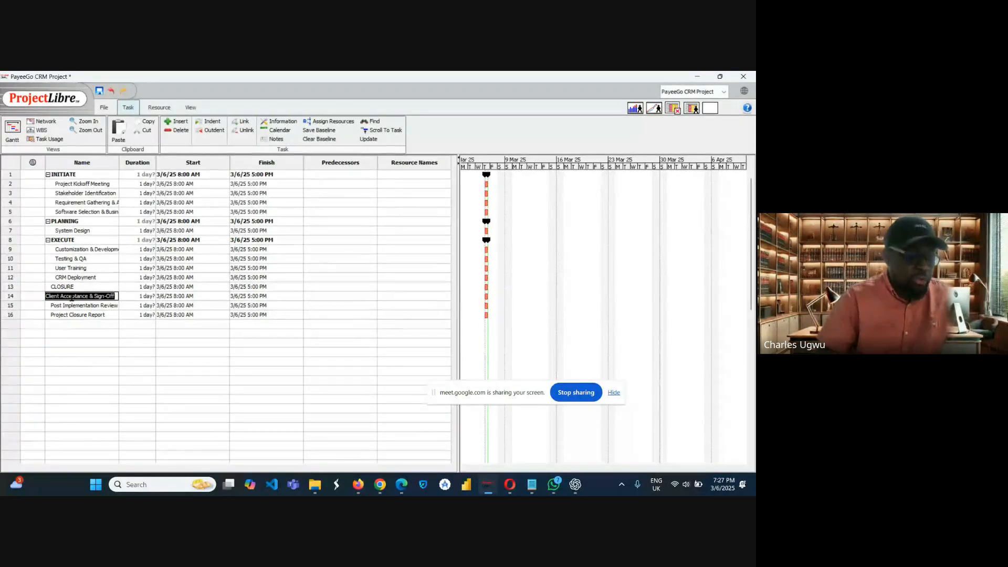
left_click_drag(72, 298, 84, 313)
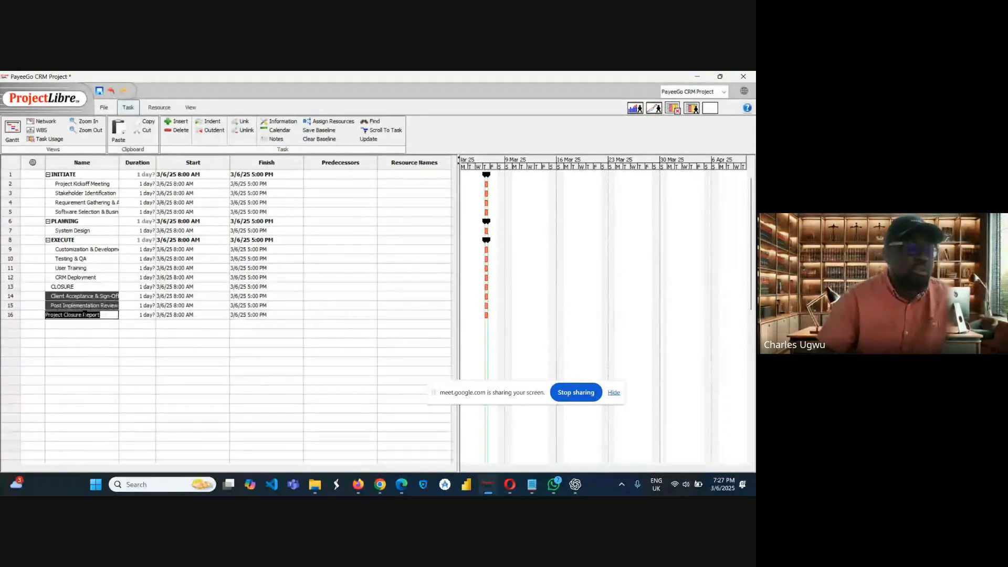
left_click(212, 122)
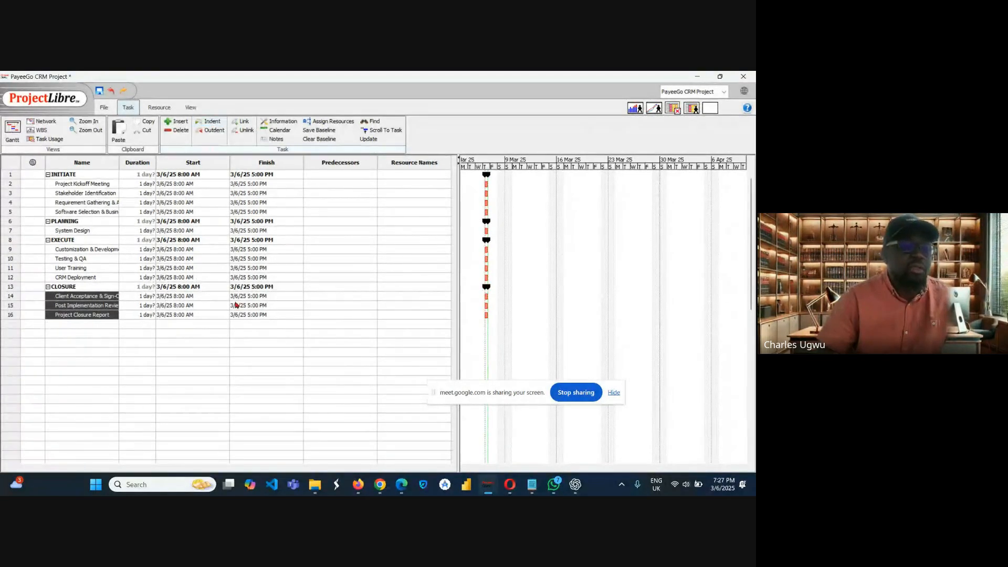
double_click(242, 371)
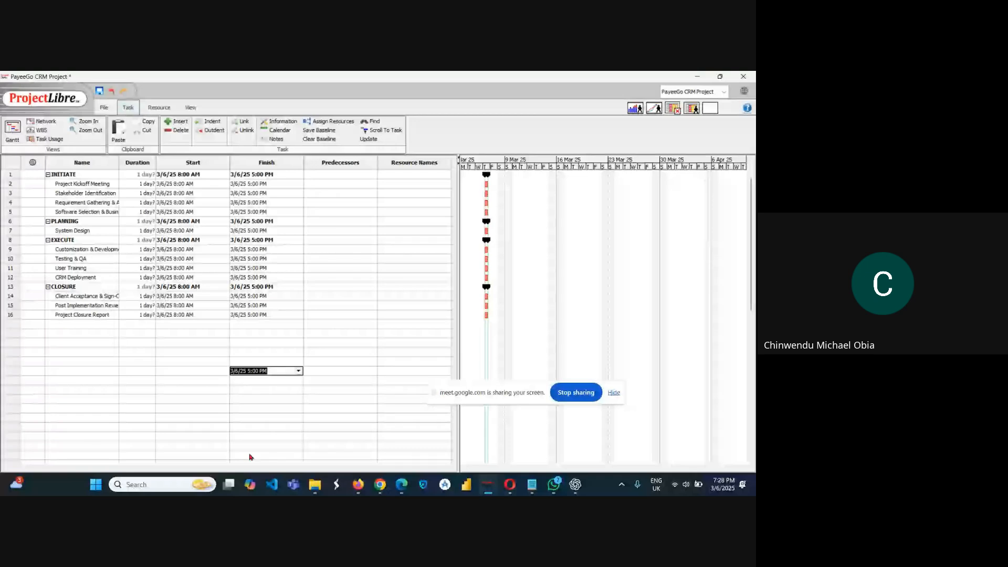
left_click(297, 335)
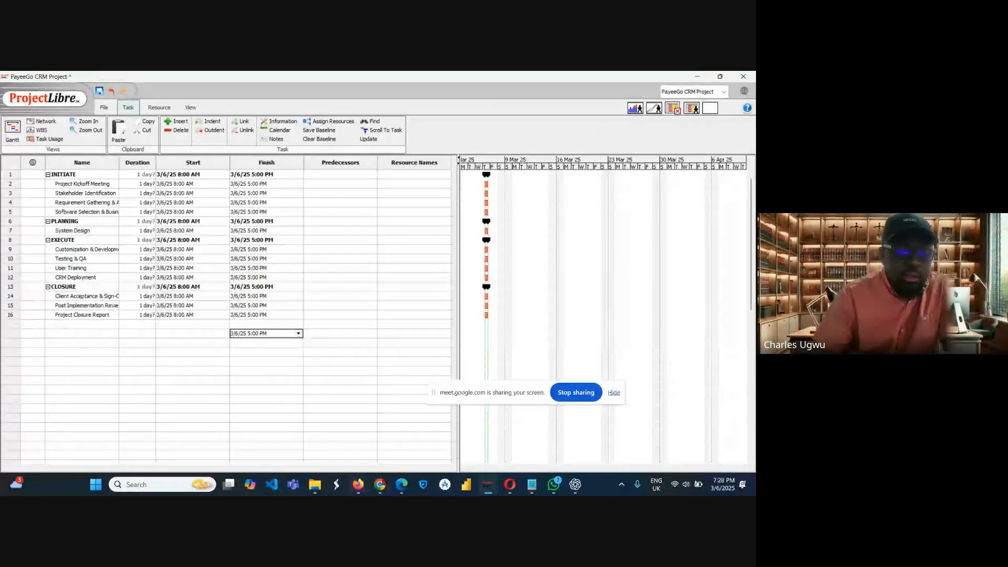
Switch to the PayeeGo CRM Implementation Project Plan spreadsheet in Chrome and review the Task Schedule from its header row.
mouse_move(380, 484)
mouse_move(277, 428)
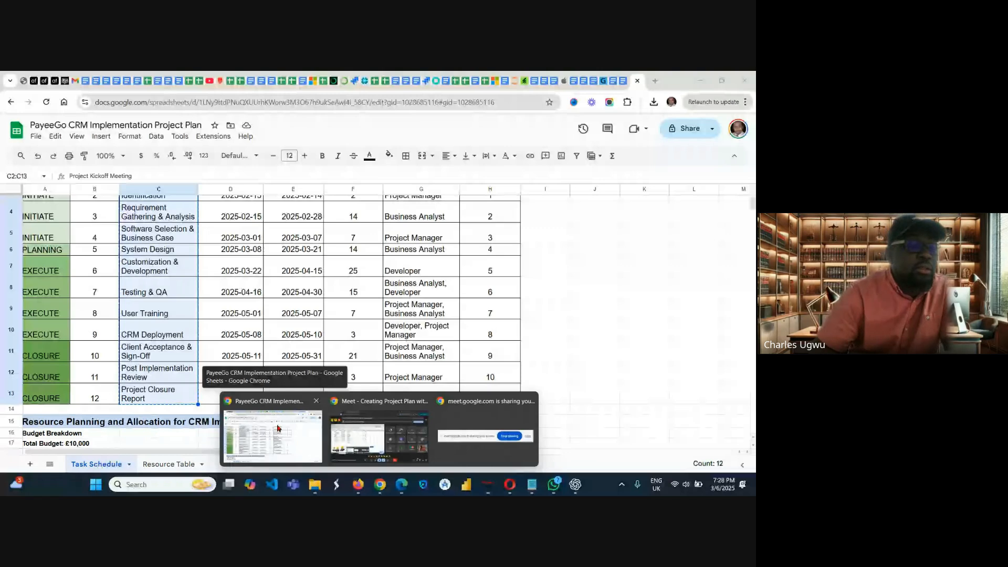
left_click(277, 428)
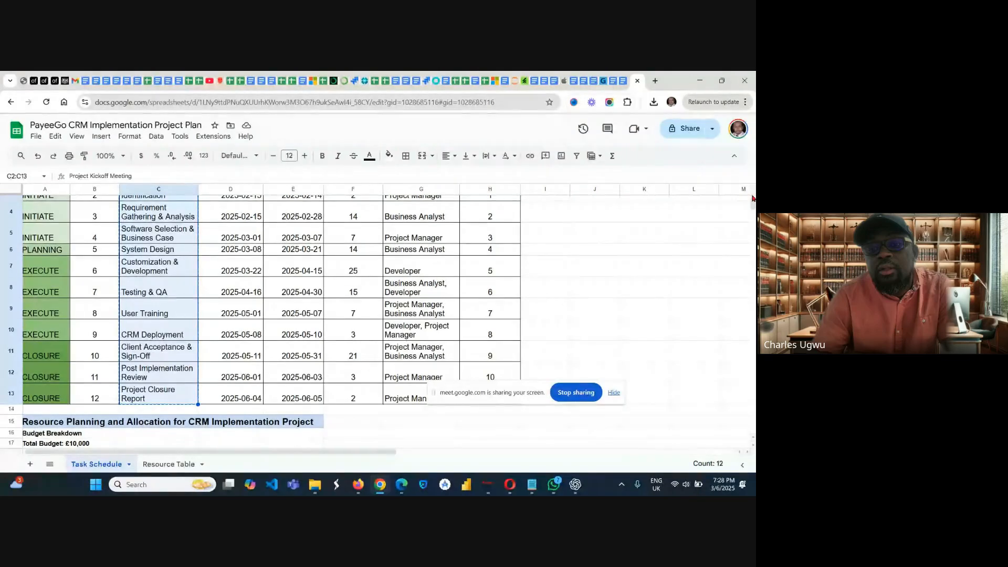
scroll(729, 226, "up", 3)
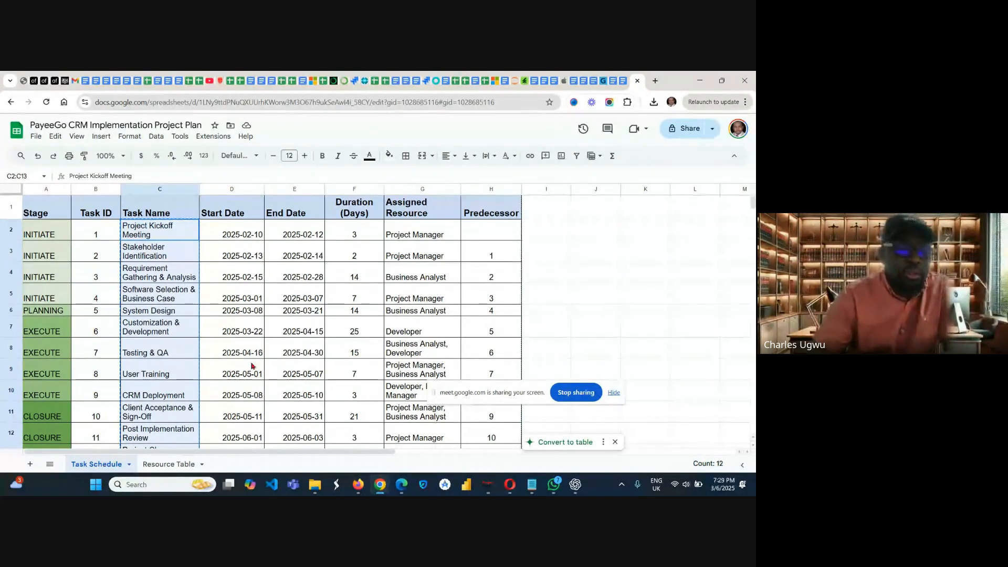
mouse_move(315, 484)
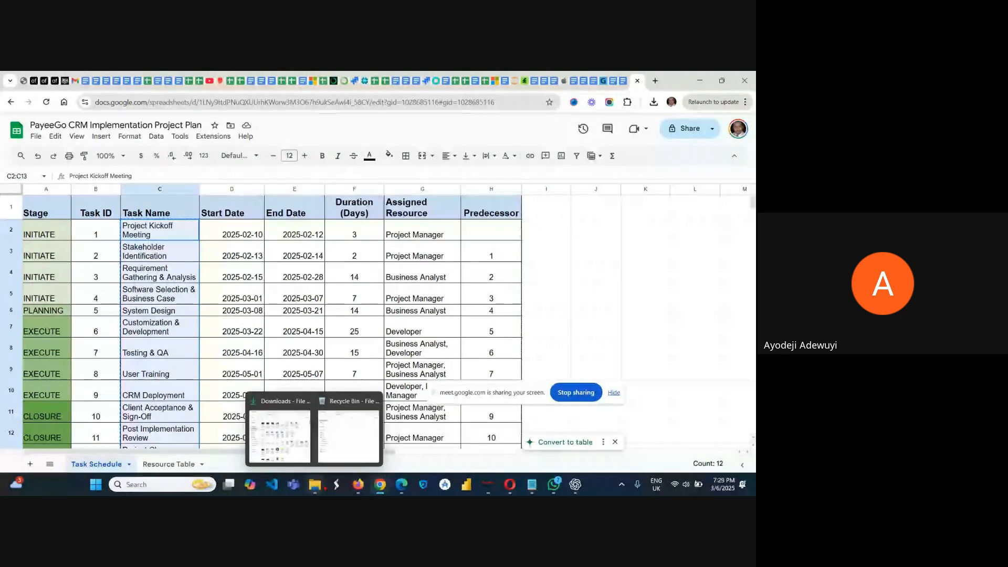
Switch to the PayeeGo CRM Project in ProjectLibre and set the Stakeholder Identification duration to 3 days.
mouse_move(488, 484)
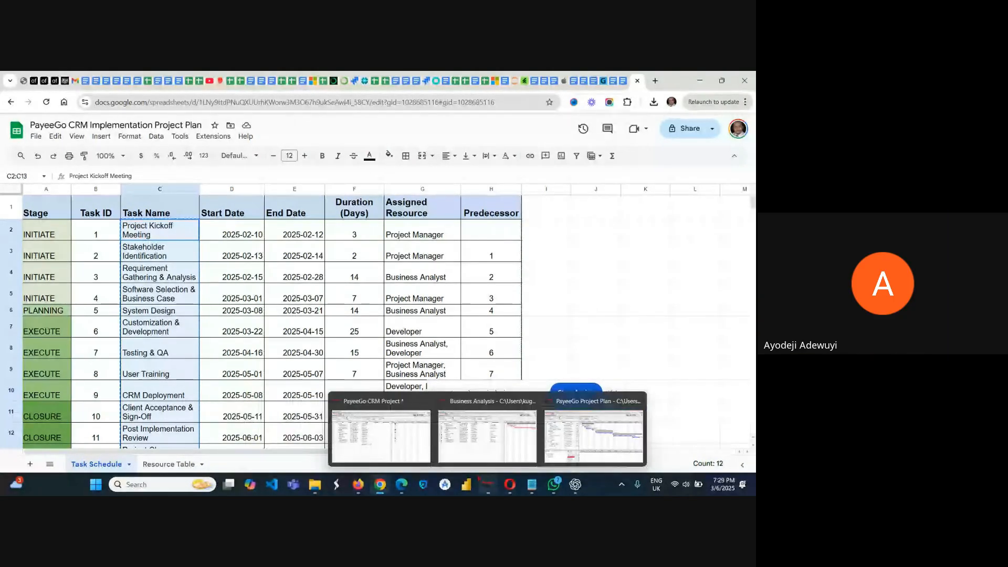
left_click(386, 439)
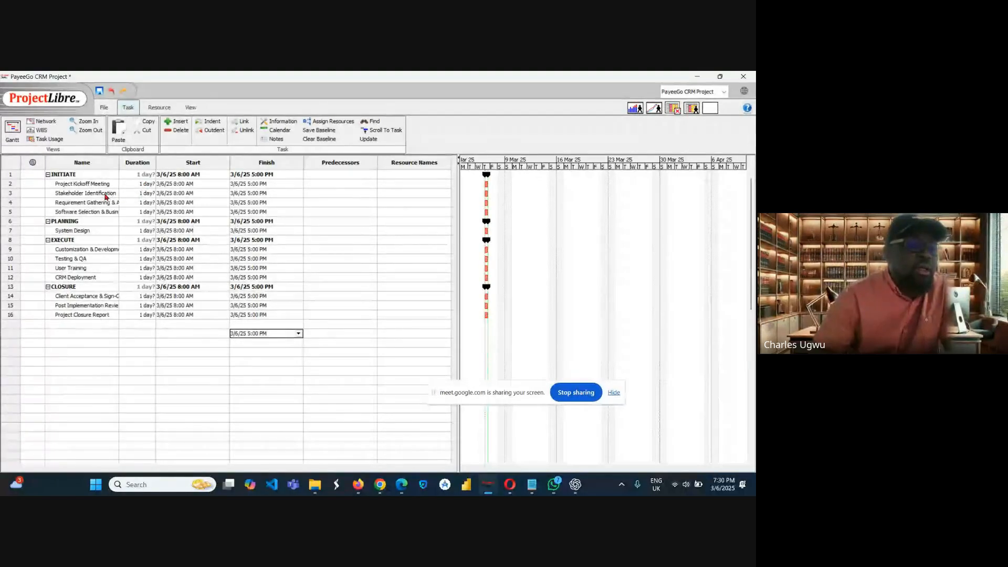
left_click(141, 192)
double_click(140, 193)
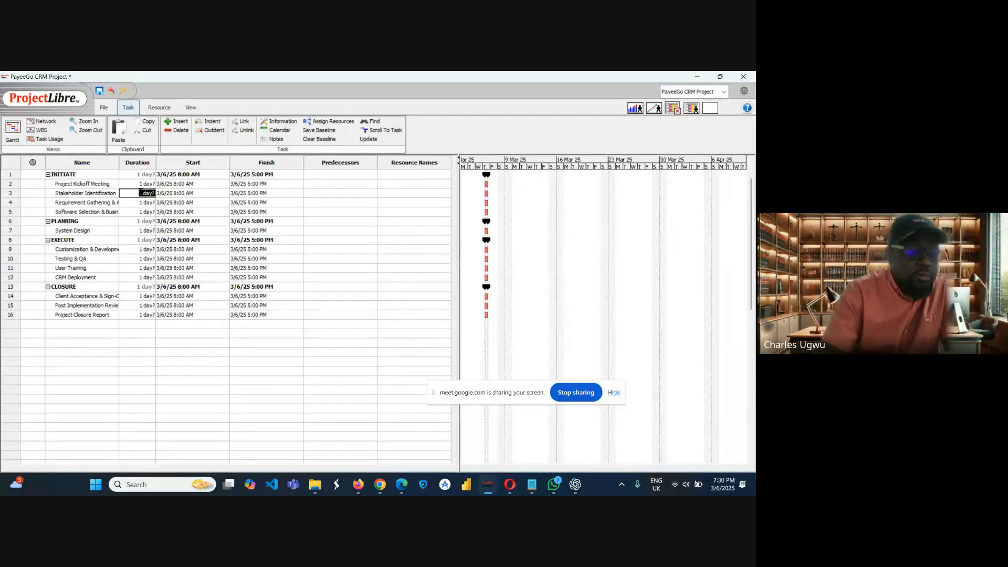
type("3")
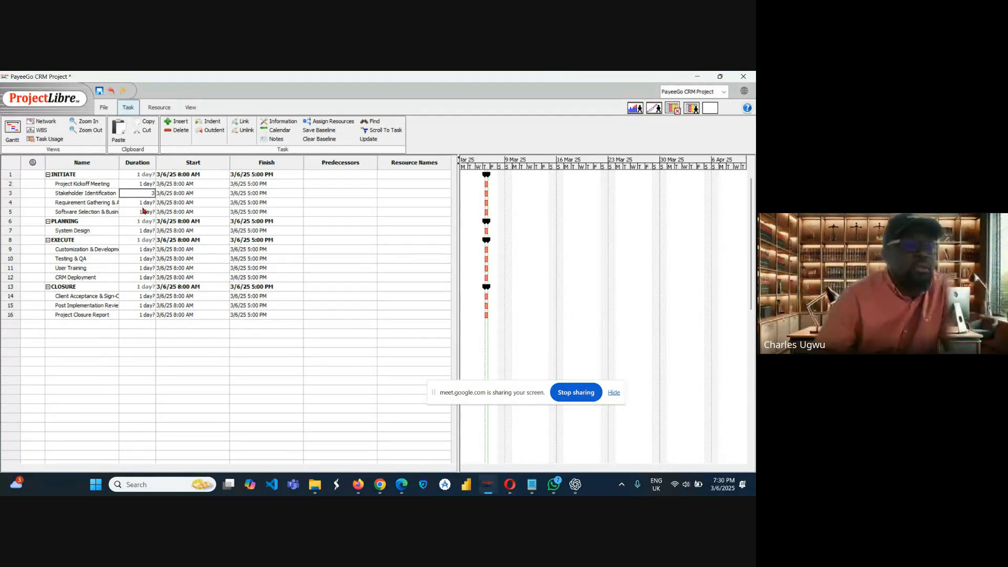
Set the Requirement Gathering & Analysis duration to 14 days and widen the Name column to fit the full task names.
left_click(141, 204)
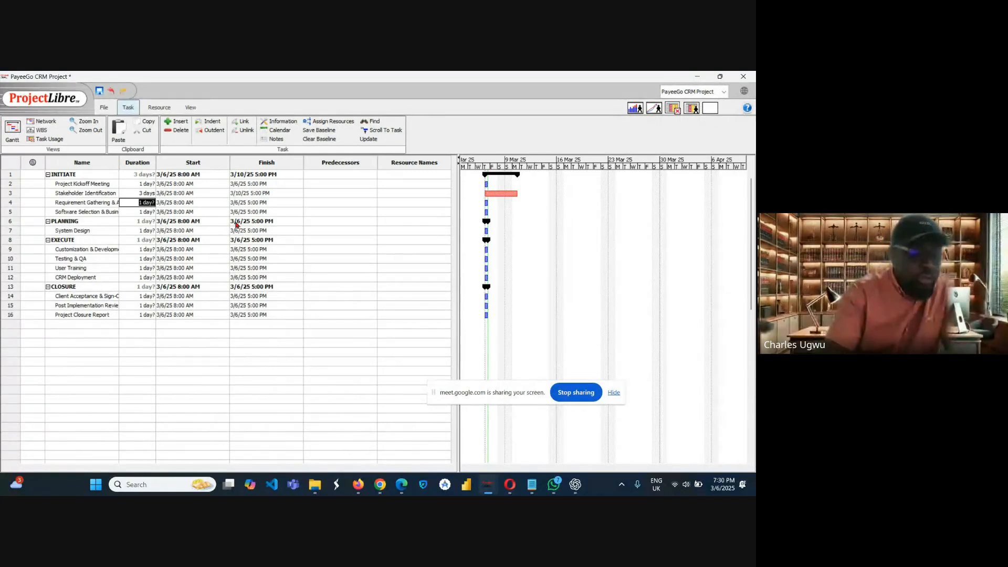
type("14")
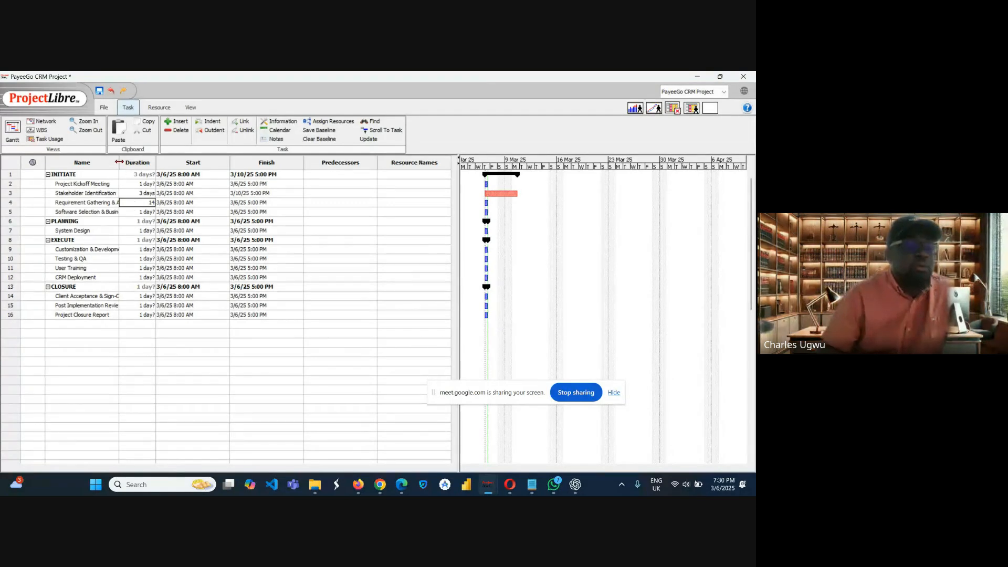
left_click_drag(119, 161, 149, 166)
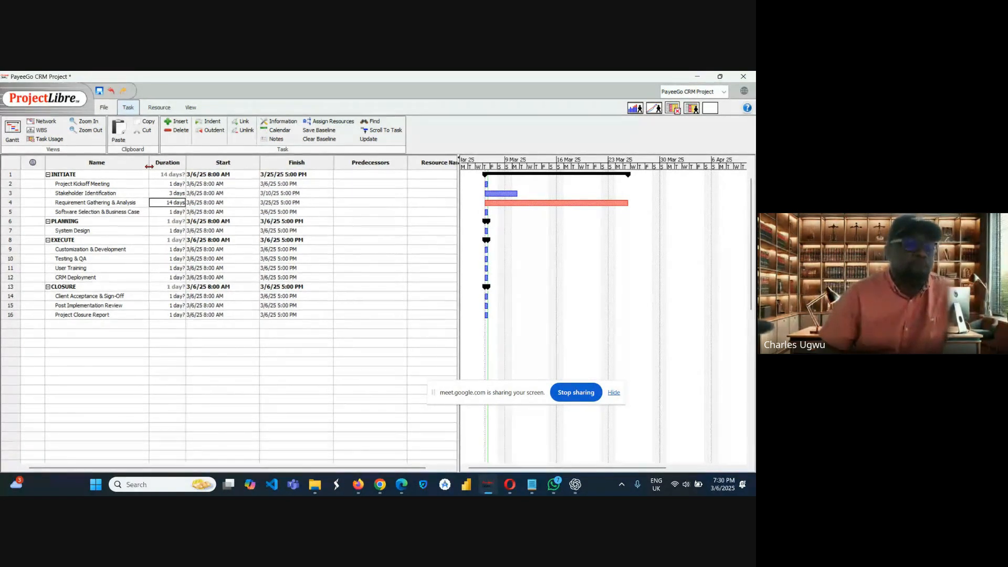
Set the durations of Software Selection & Business Case to 6 days and System Design to 10 days.
double_click(162, 212)
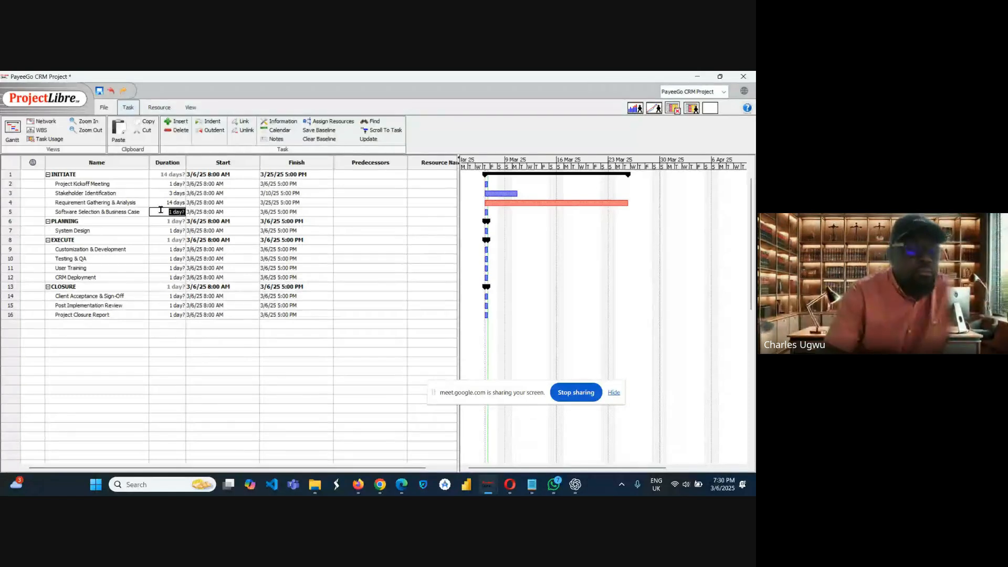
type("6")
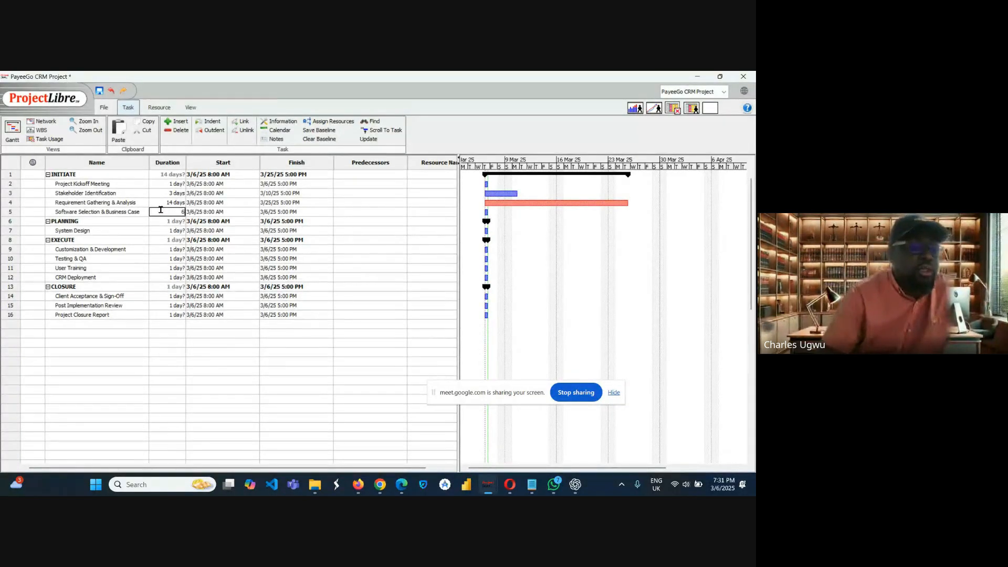
left_click(162, 229)
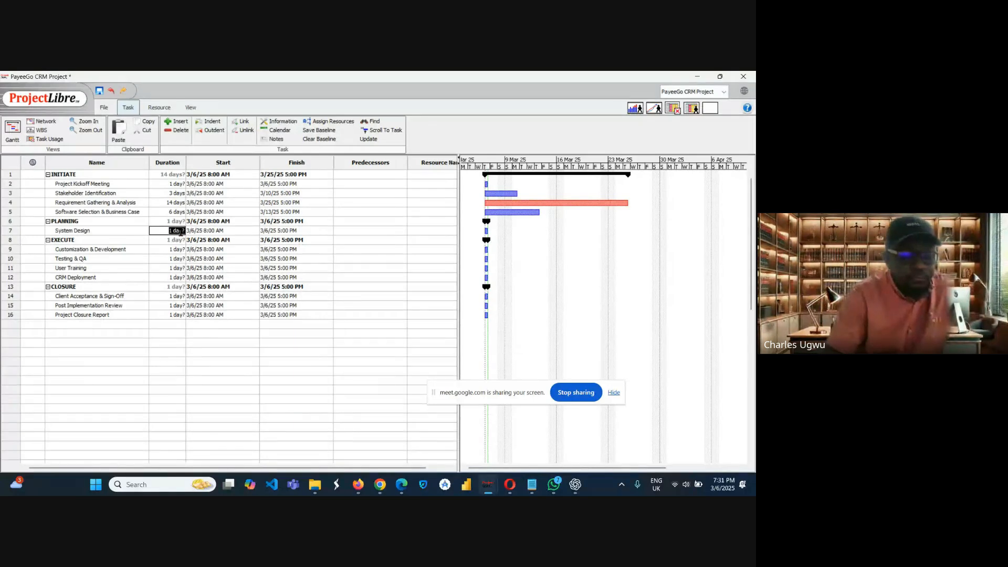
type("10")
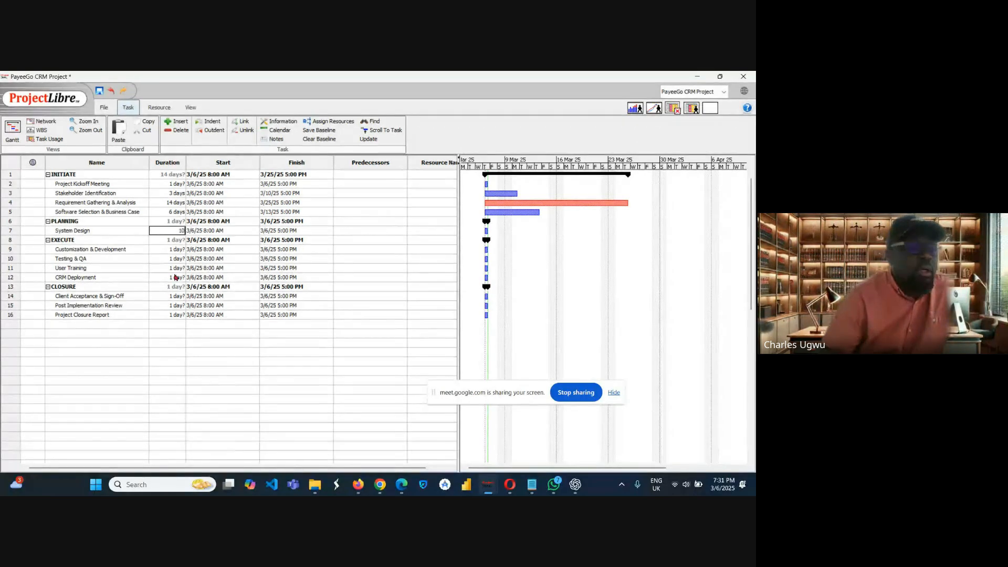
Set the Customization & Development duration to 20 days.
left_click(169, 249)
left_click(170, 249)
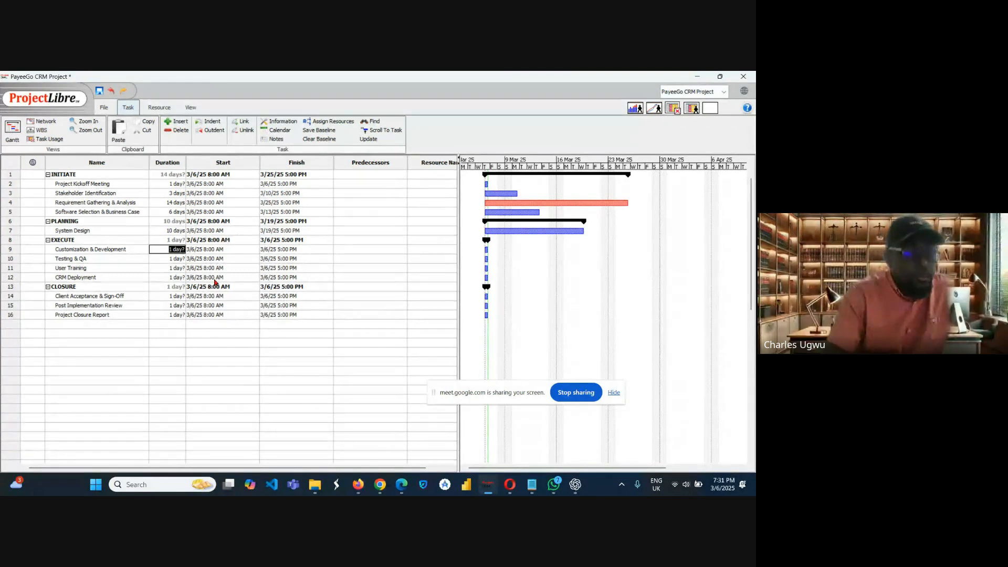
type("14")
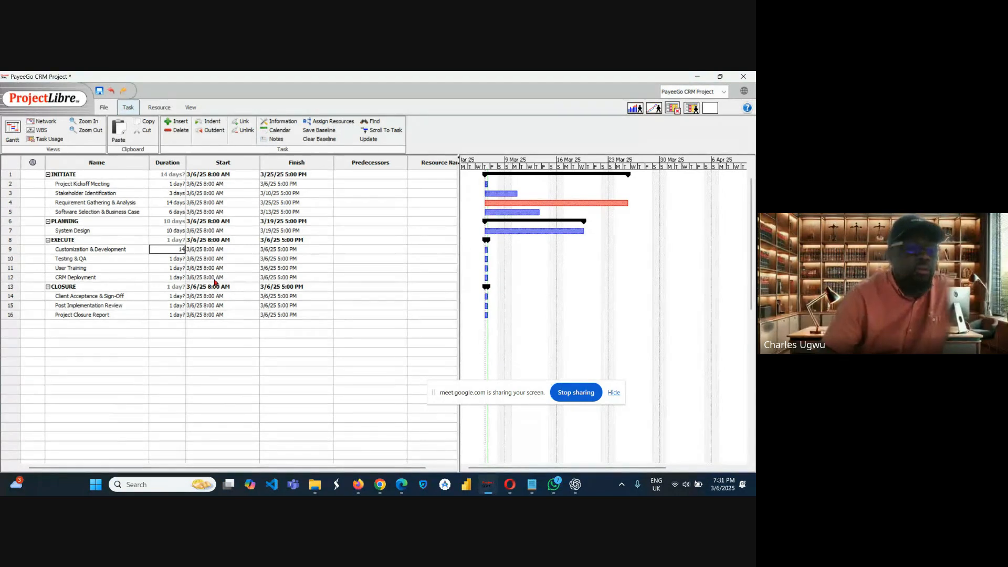
key("BackSpace")
type("20")
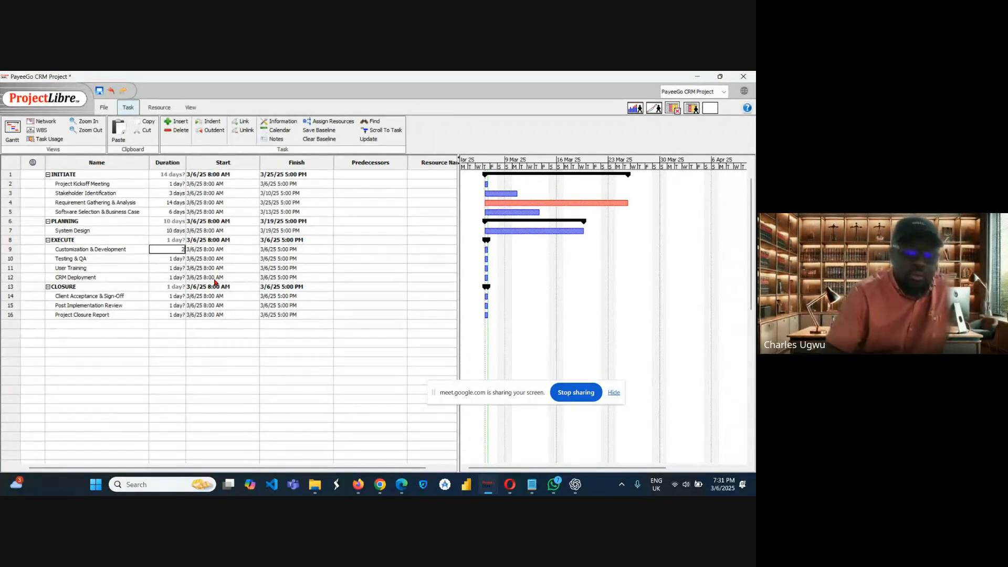
Set the durations of Testing & QA to 3 days, User Training to 5 days and CRM Deployment to 2 days.
left_click(168, 259)
left_click(167, 258)
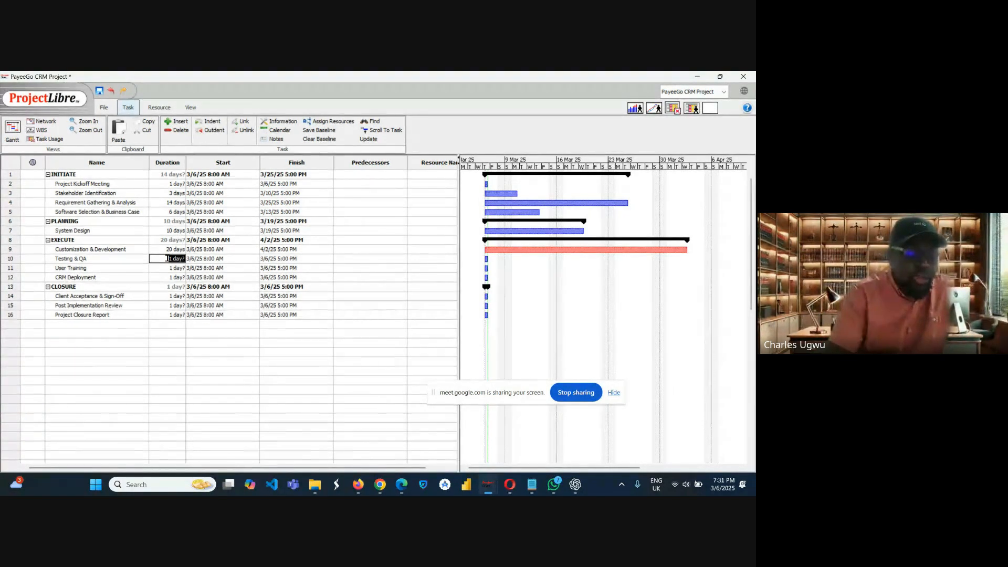
type("3")
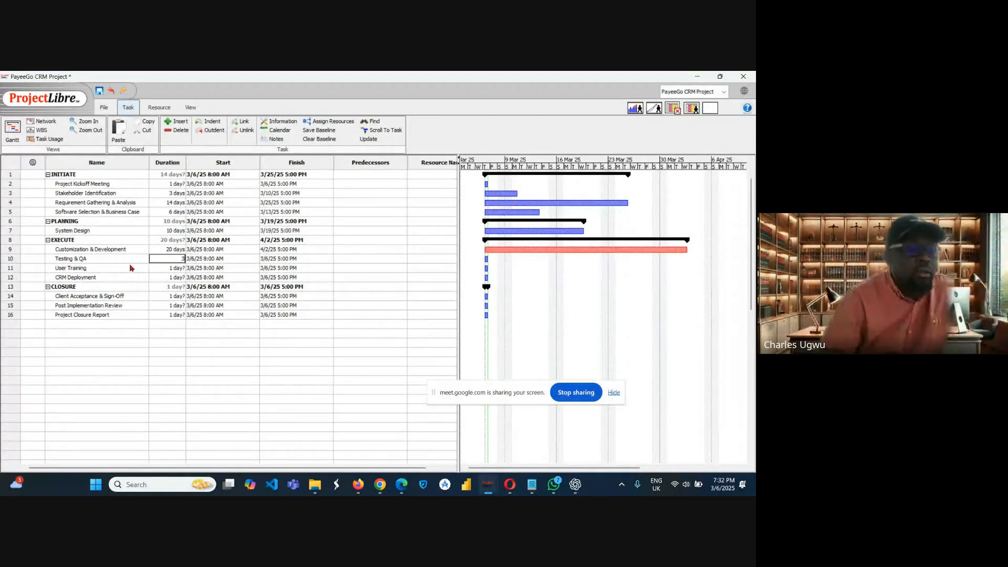
left_click(164, 268)
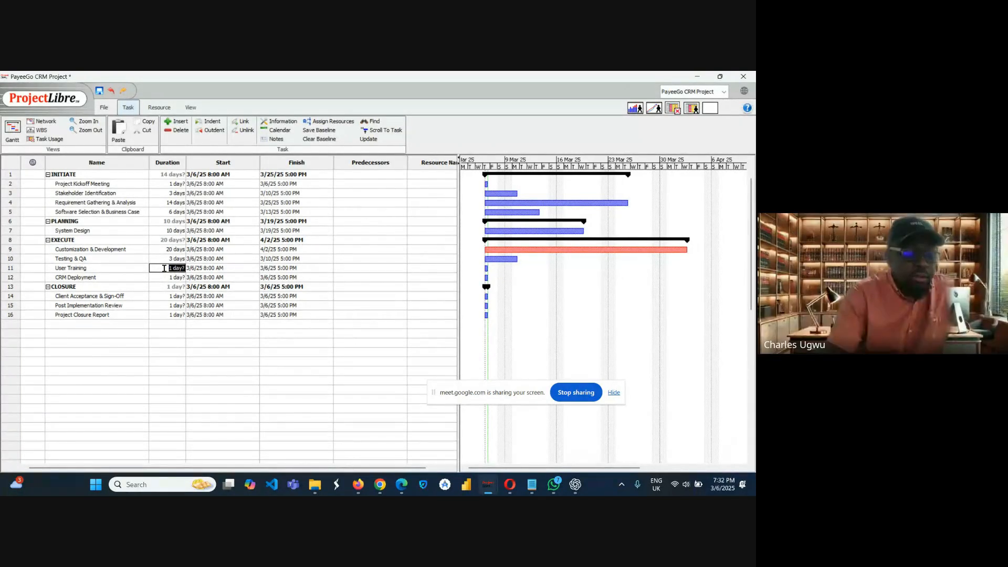
type("5")
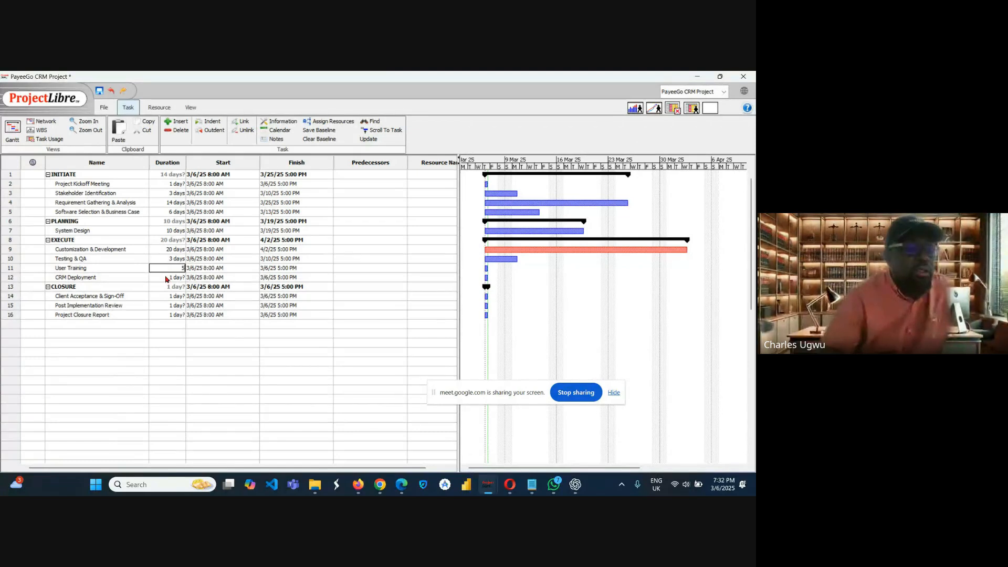
key("Return")
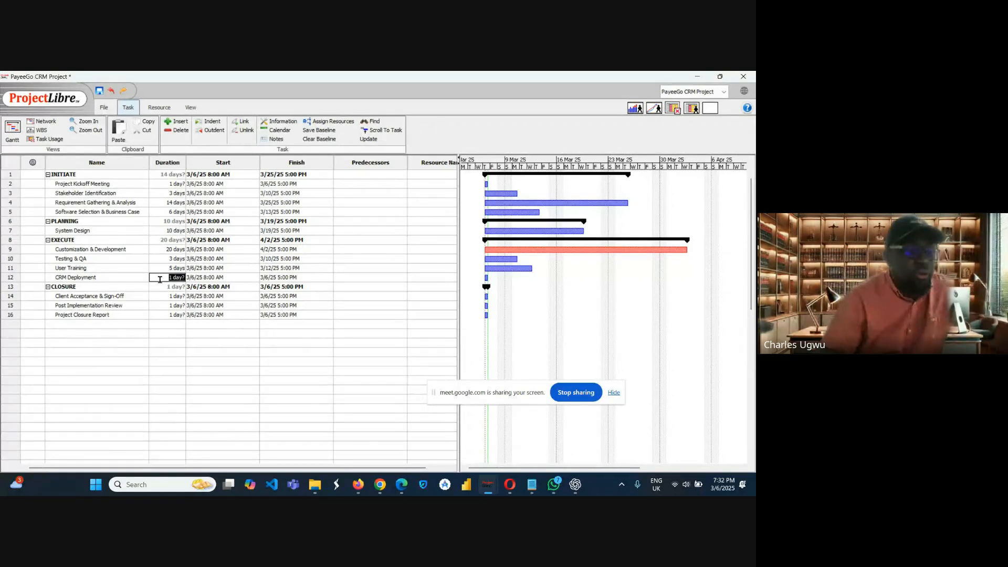
type("2")
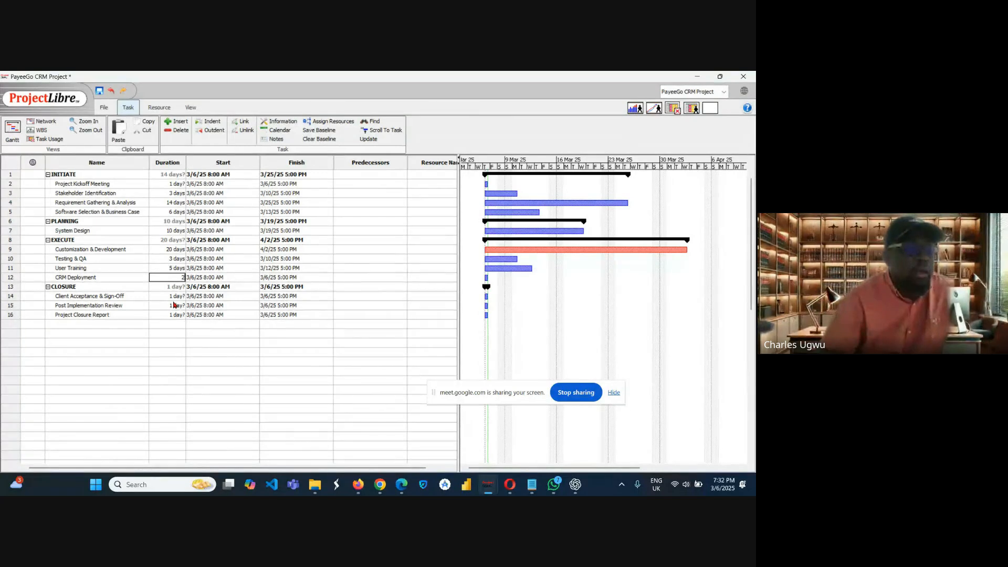
Set the durations of Client Acceptance & Sign-Off to 3 days and Project Closure Report to 2 days.
double_click(169, 295)
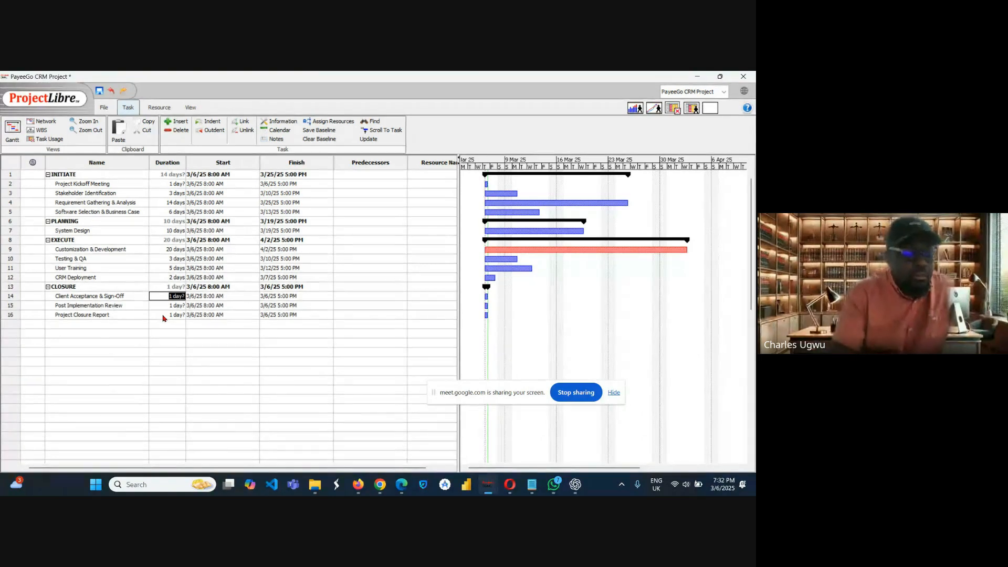
type("3")
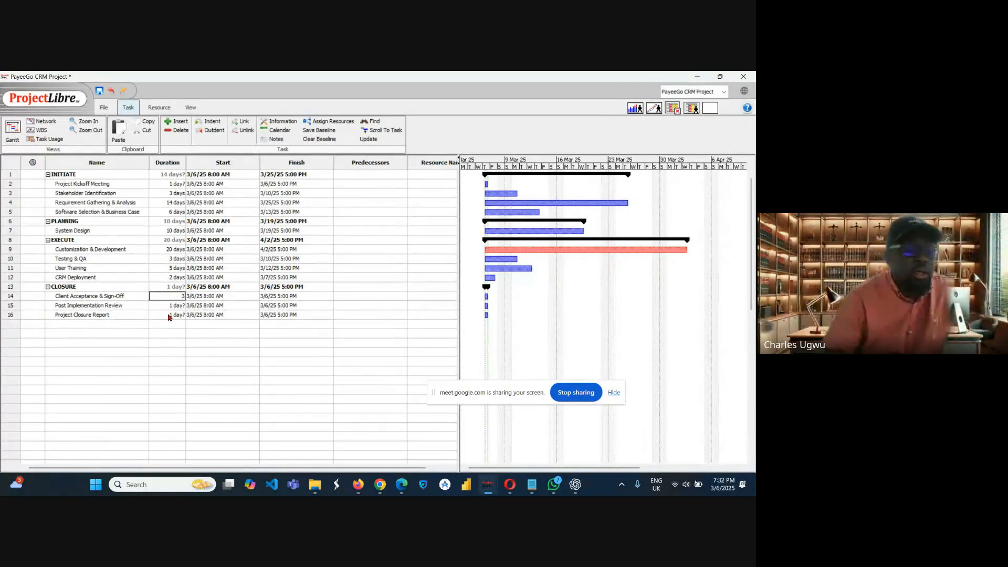
left_click(168, 315)
left_click(166, 314)
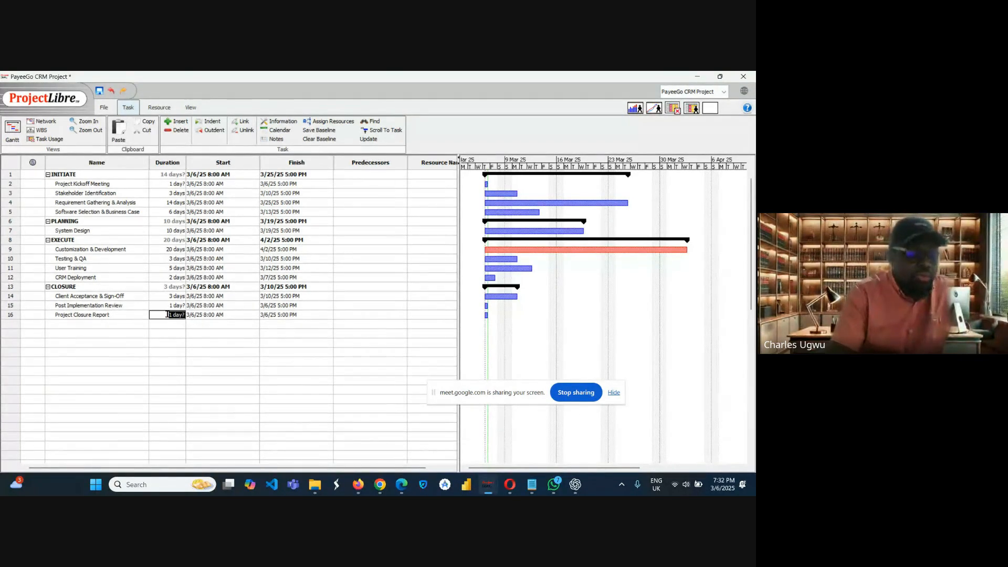
type("2")
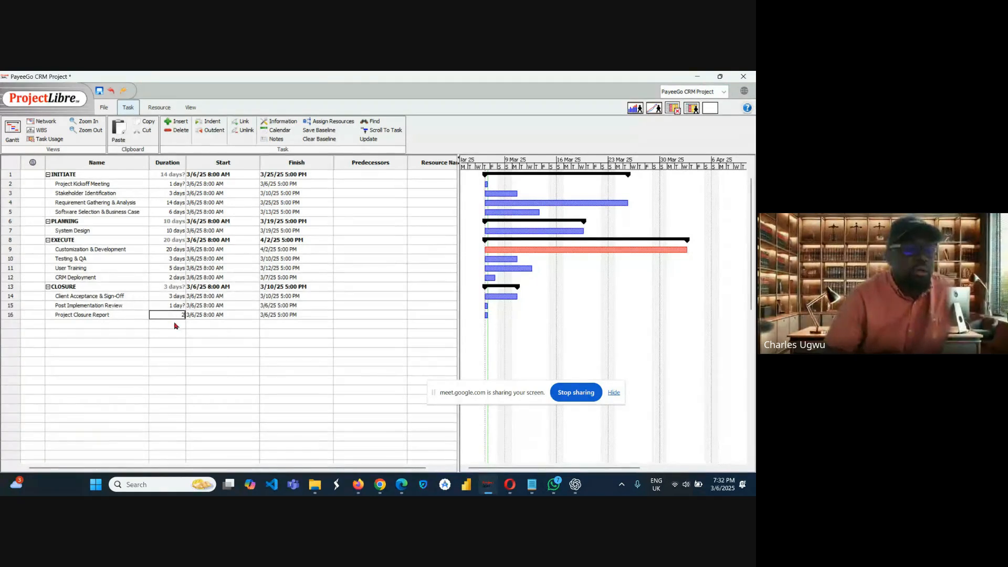
key("Return")
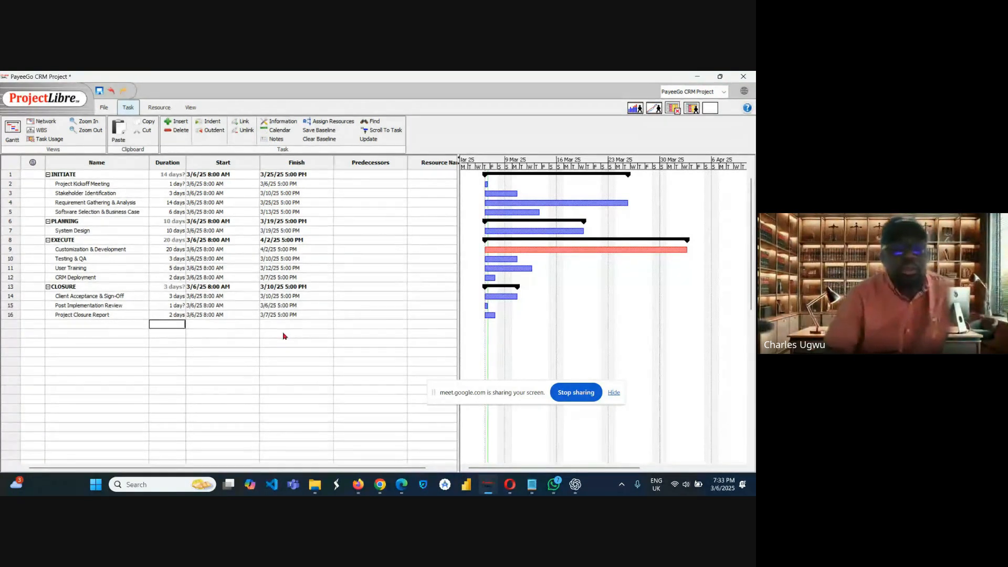
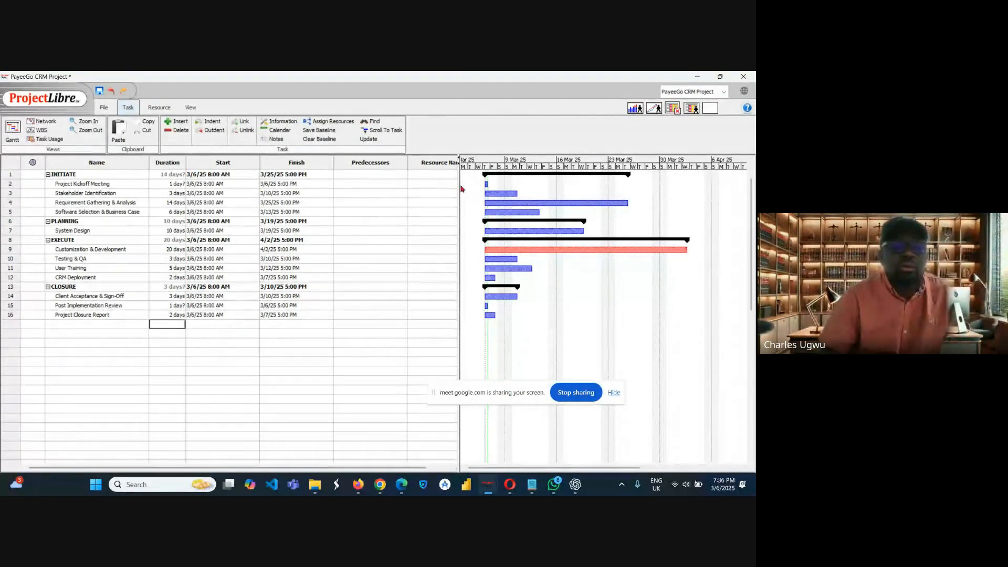
Widen the task table beside the Gantt chart so the Resource Names column shows in full.
left_click_drag(459, 184, 486, 186)
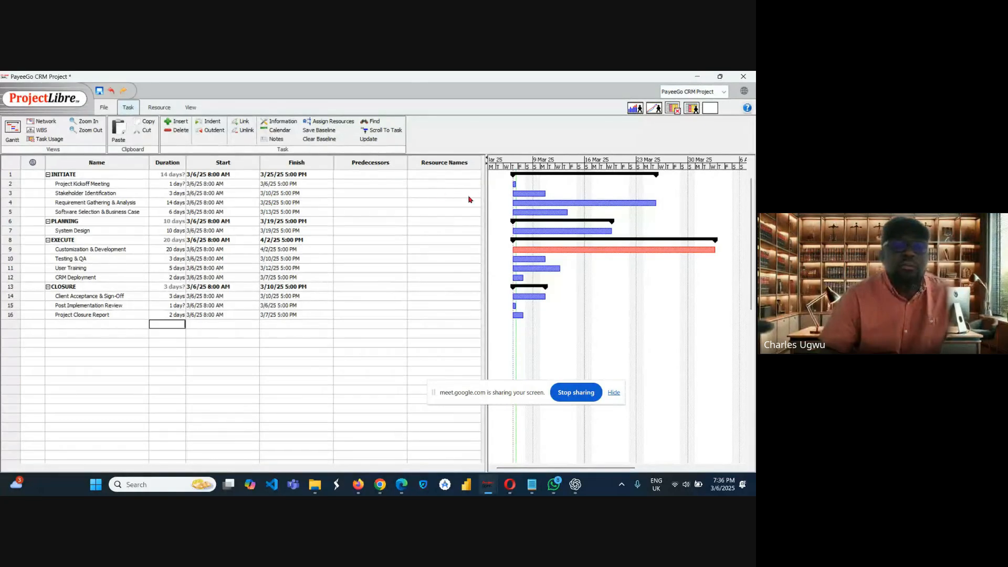
mouse_move(487, 195)
left_mouse_down()
mouse_move(499, 199)
mouse_move(487, 199)
left_mouse_up()
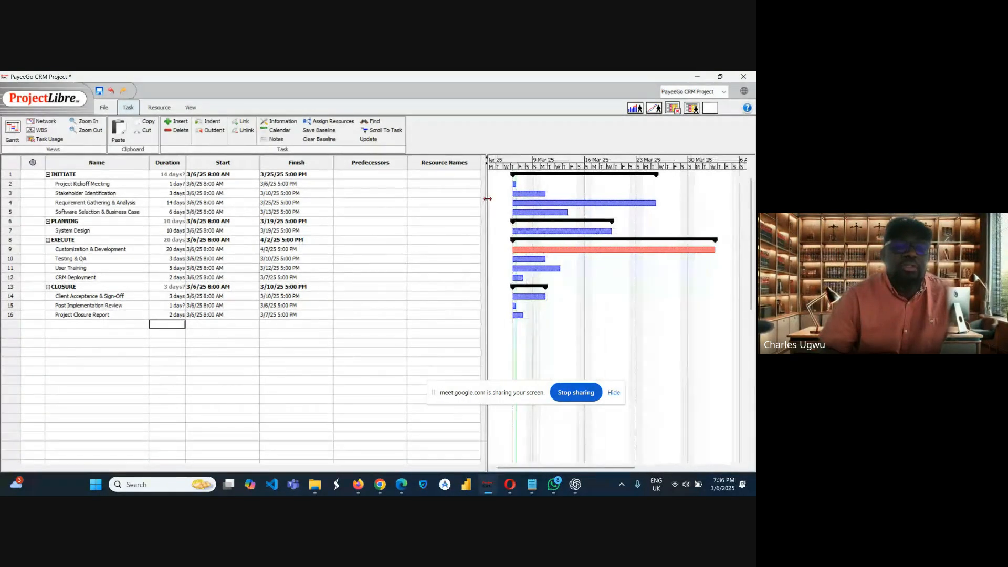
left_click(356, 175)
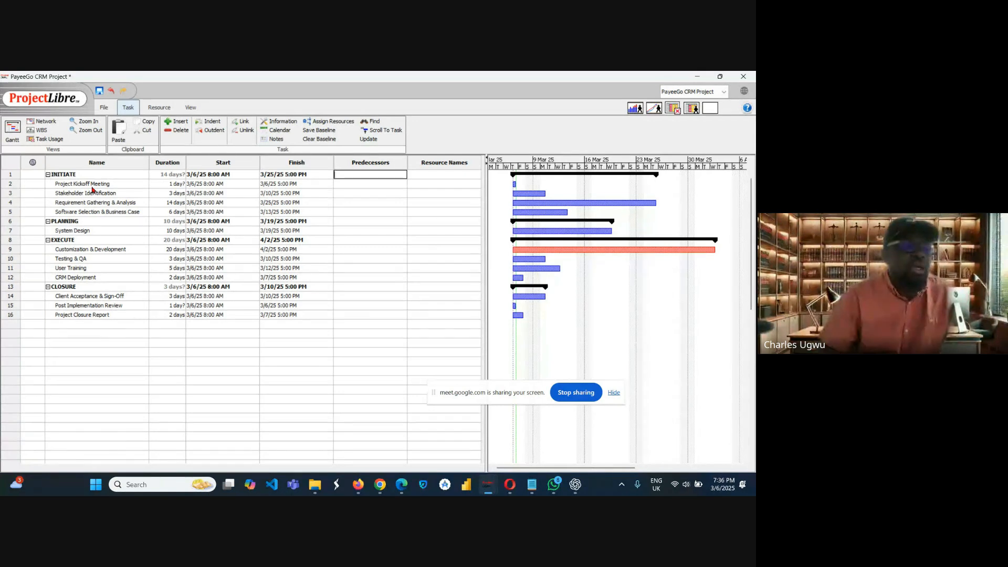
left_click(360, 185)
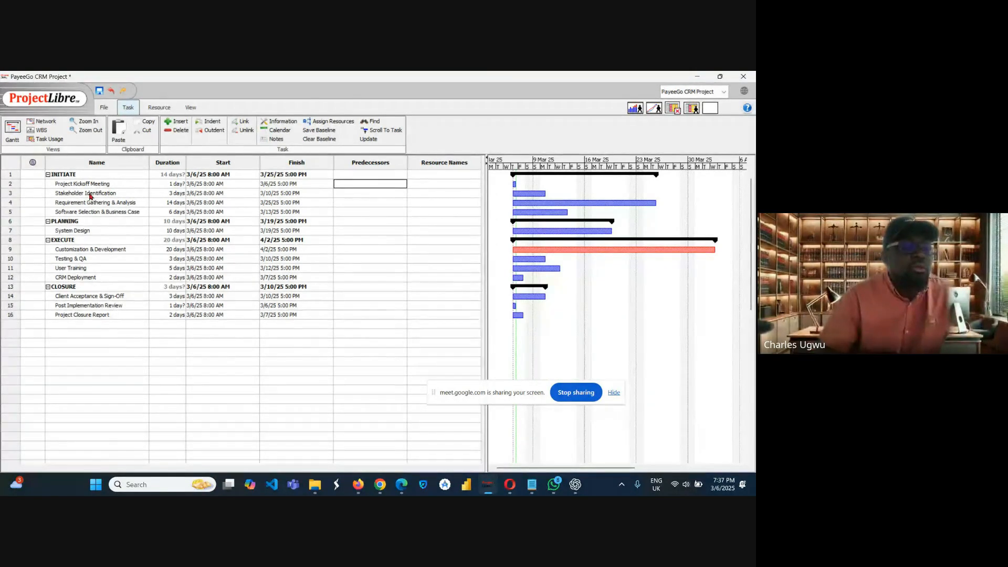
Set task 2 as the predecessor of Stakeholder Identification and task 3 as the predecessor of Requirement Gathering & Analysis.
left_click(347, 194)
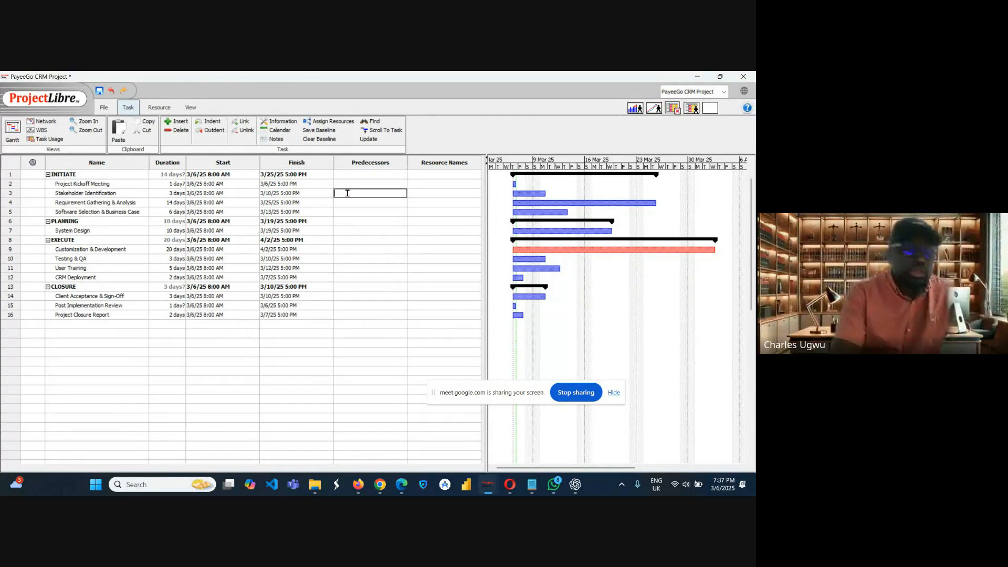
type("2")
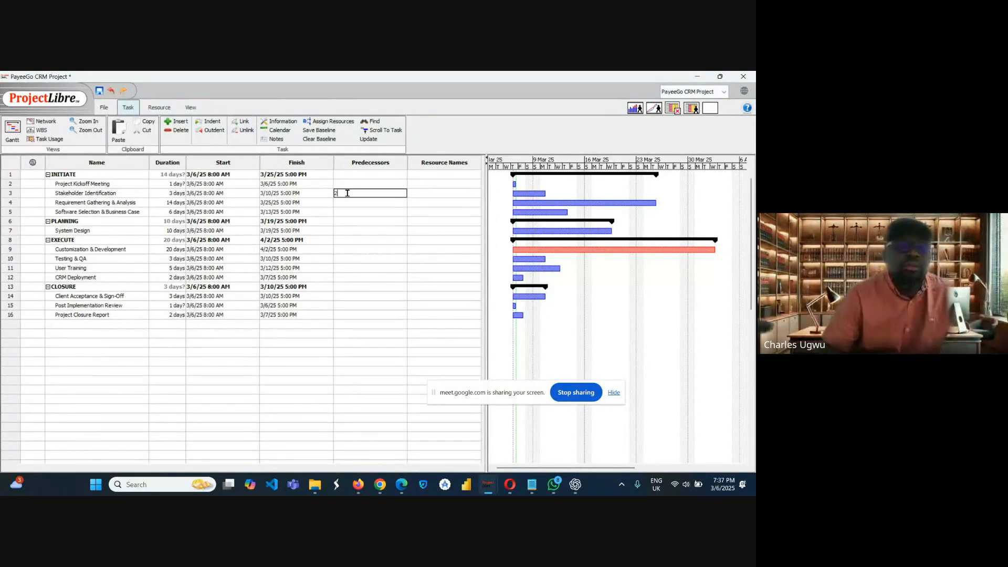
key("Return")
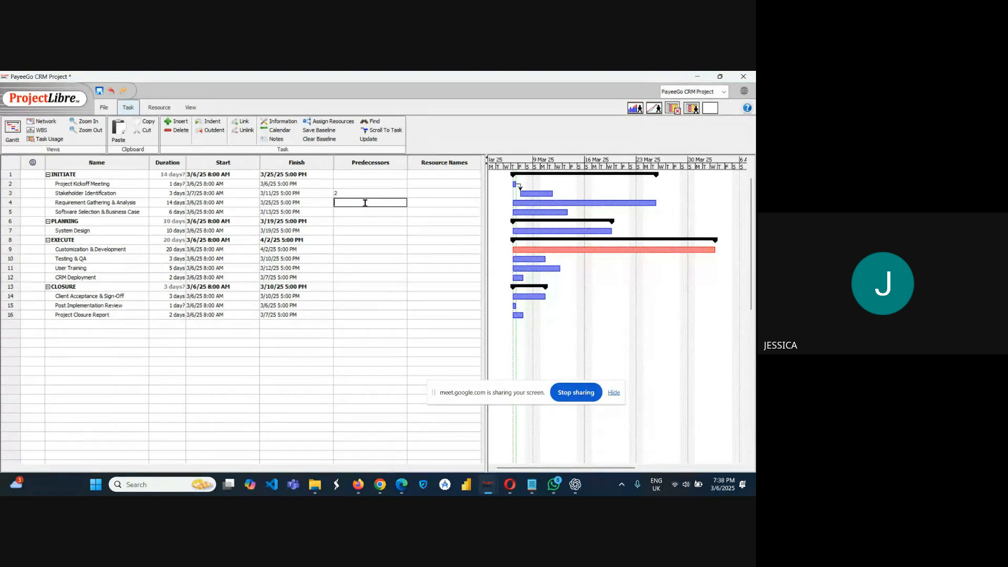
type("3")
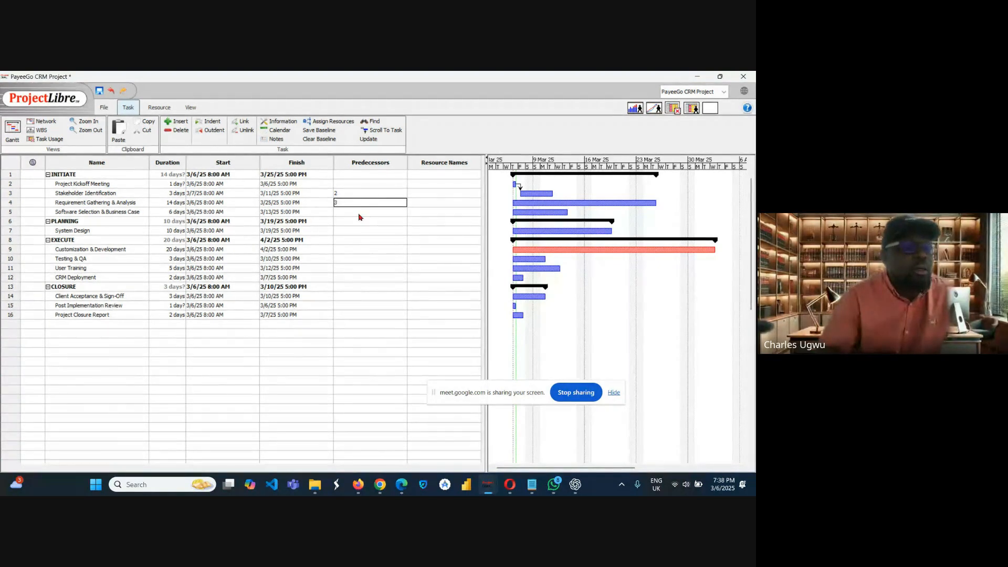
left_click(358, 213)
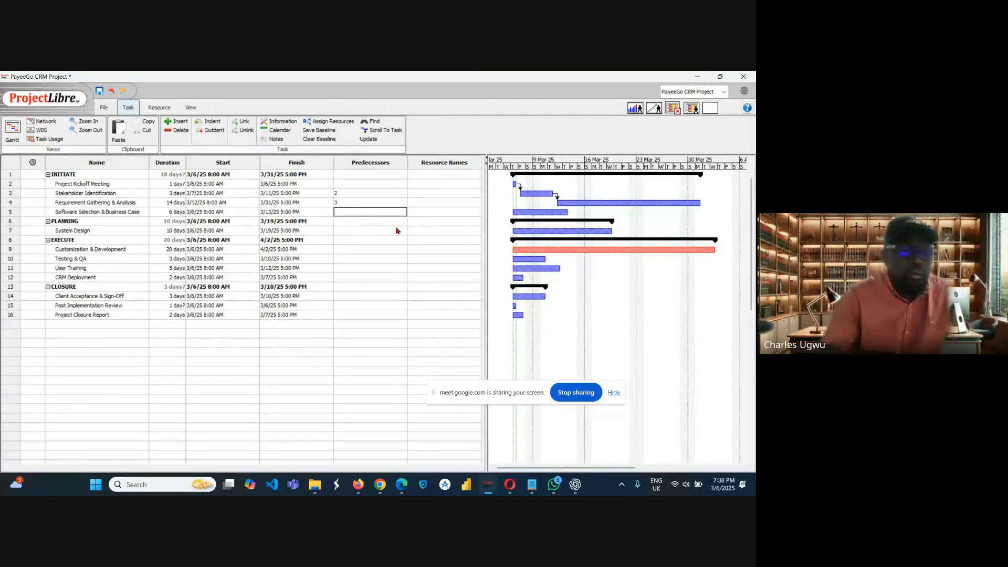
Set task 4 as the predecessor of Software Selection & Business Case and task 5 as the predecessor of System Design.
type("4")
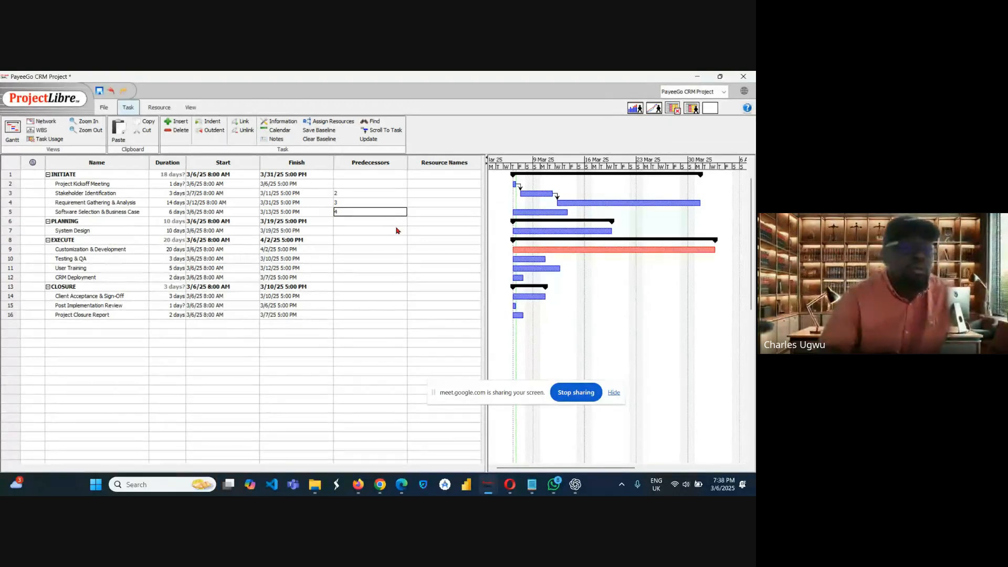
left_click(367, 230)
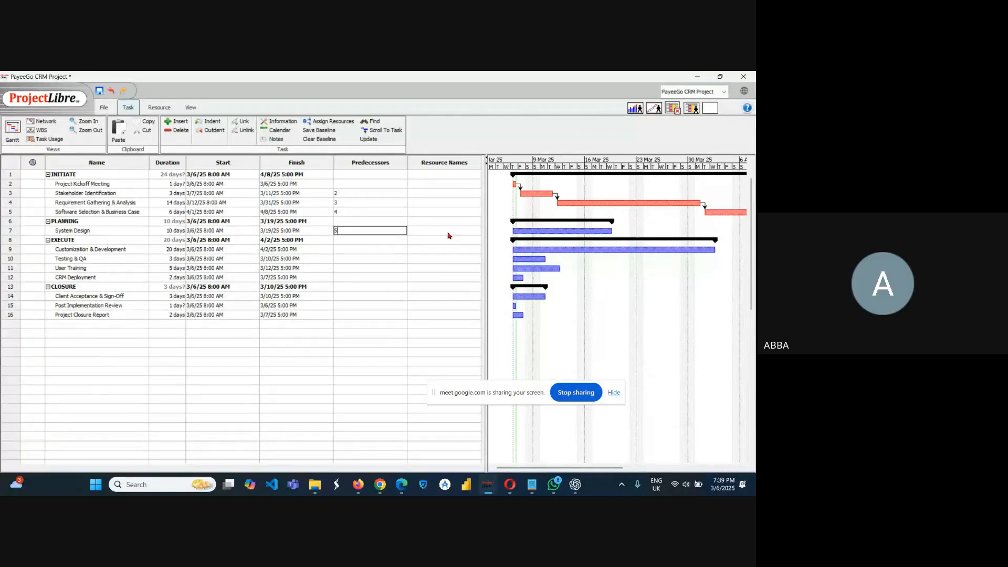
left_click(354, 249)
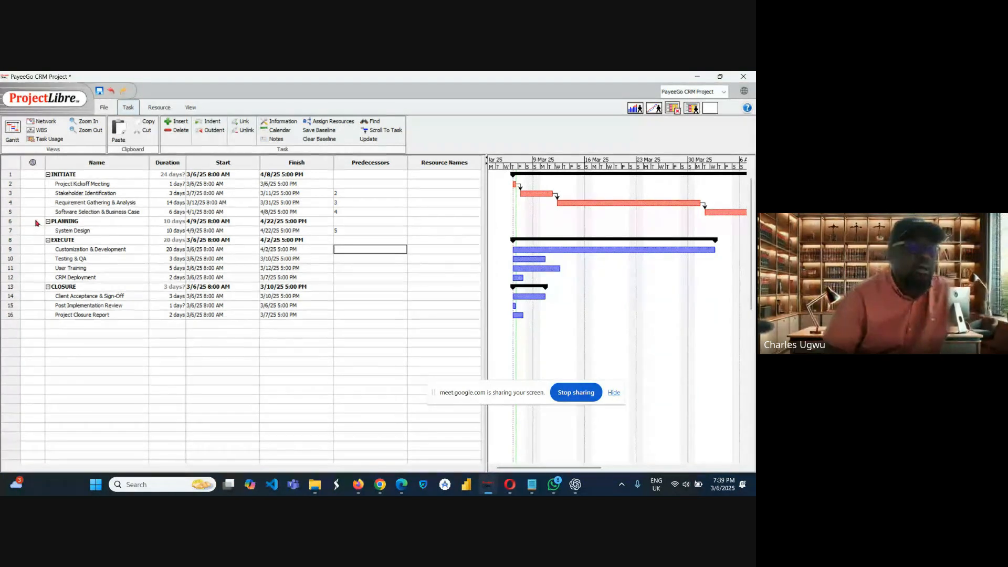
Set task 7 as the predecessor of Customization & Development and task 9 as the predecessor of Testing & QA.
left_click(84, 233)
double_click(92, 251)
triple_click(92, 252)
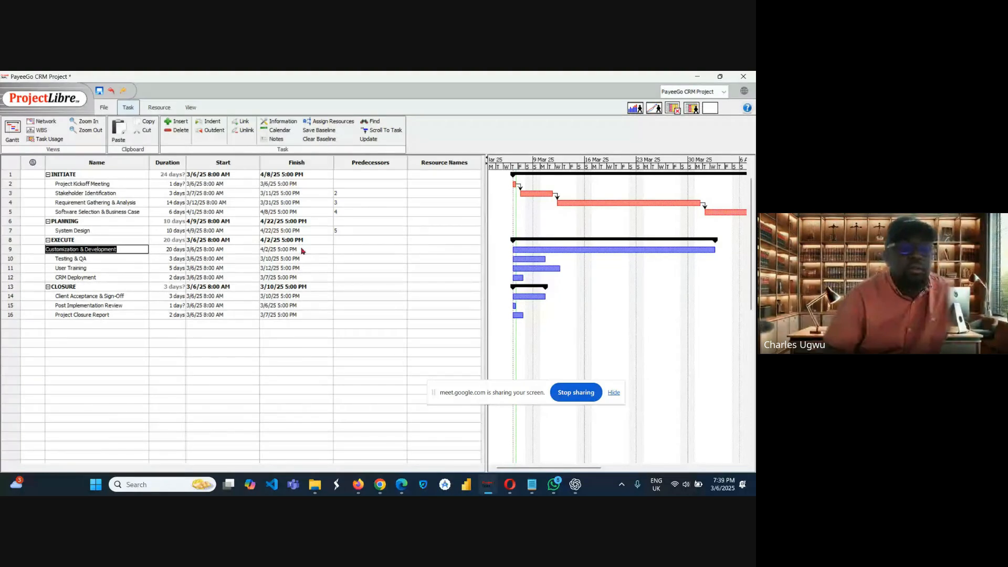
left_click(344, 248)
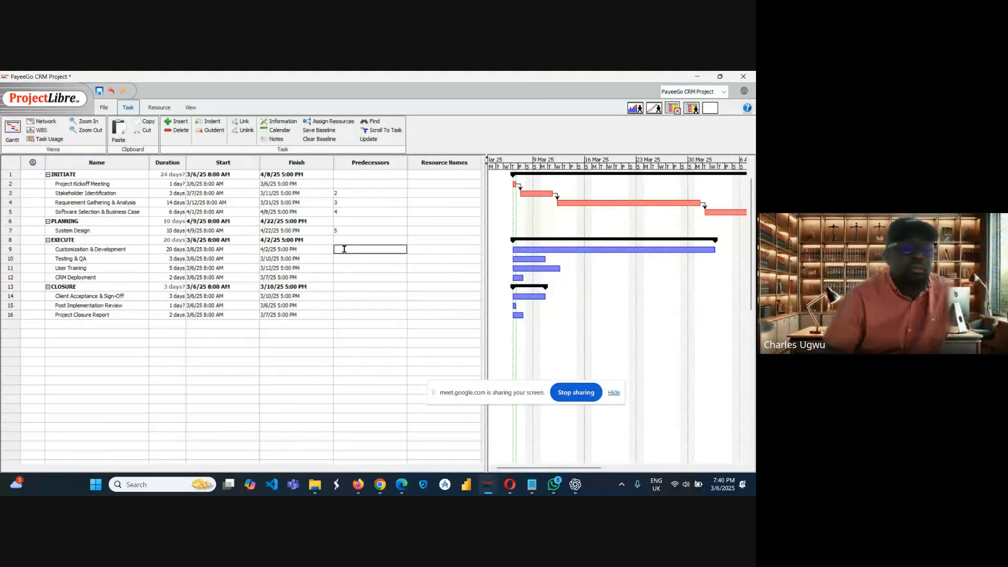
type("7")
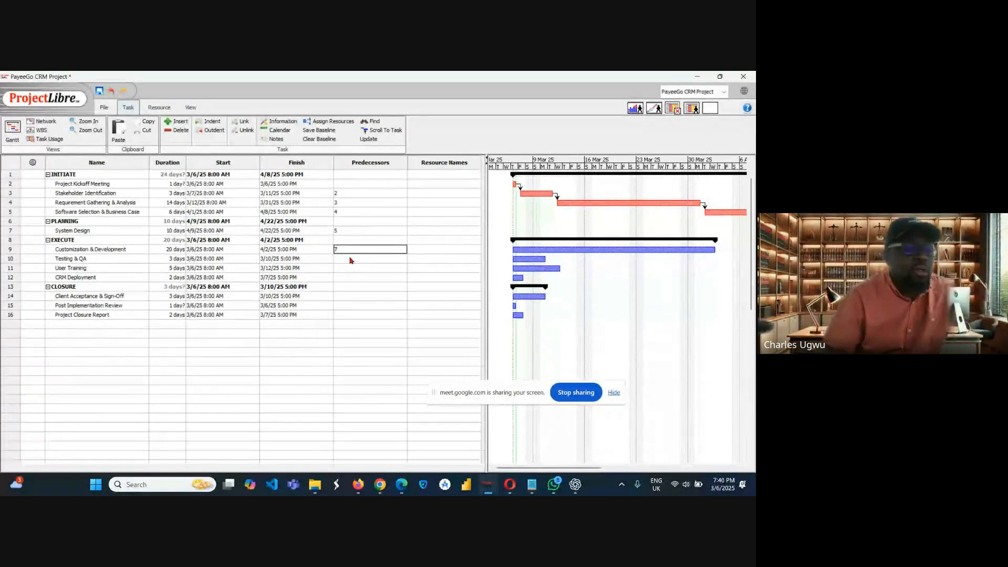
left_click(350, 259)
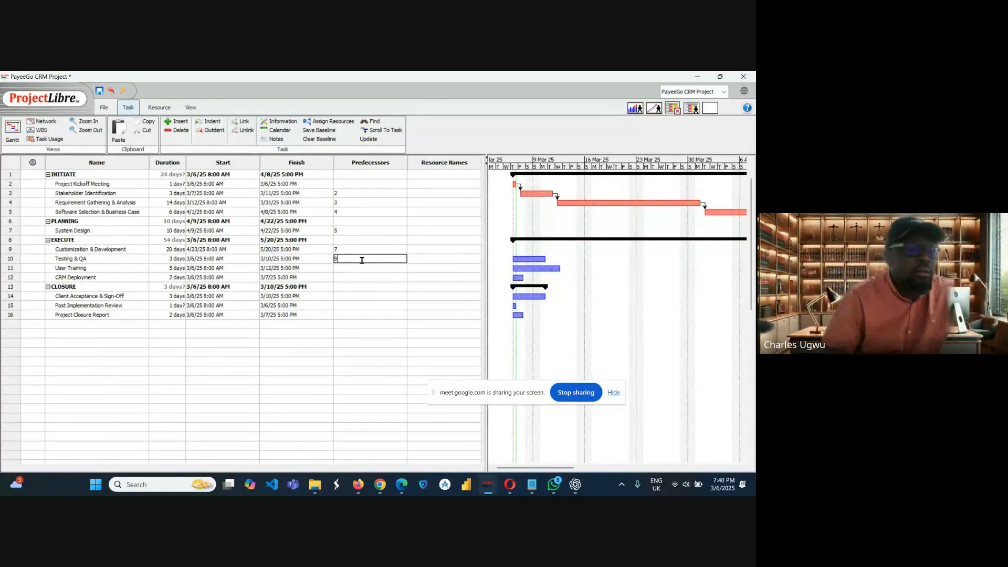
key("Return")
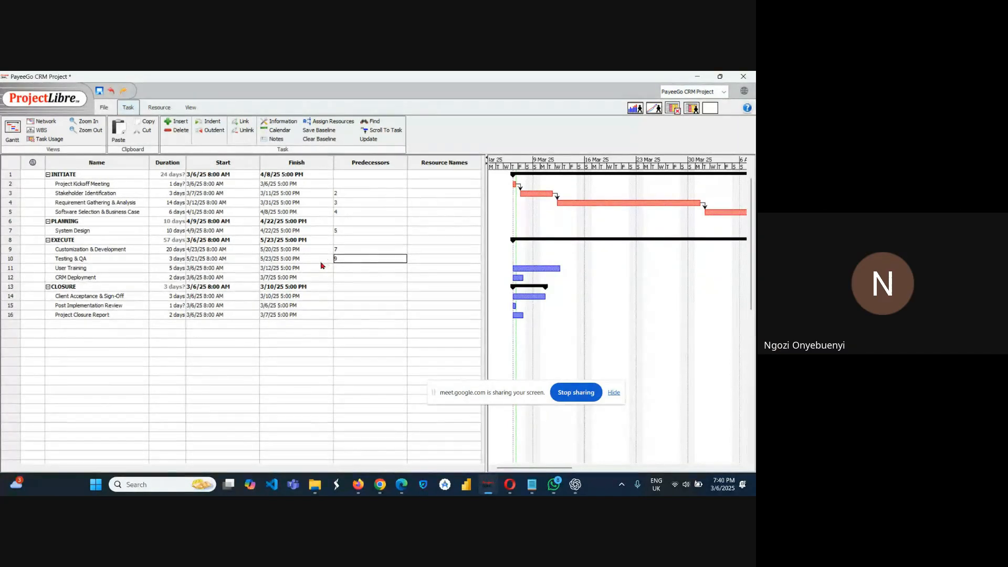
Set task 10 as the predecessor of User Training and task 11 as the predecessor of CRM Deployment.
left_click(347, 266)
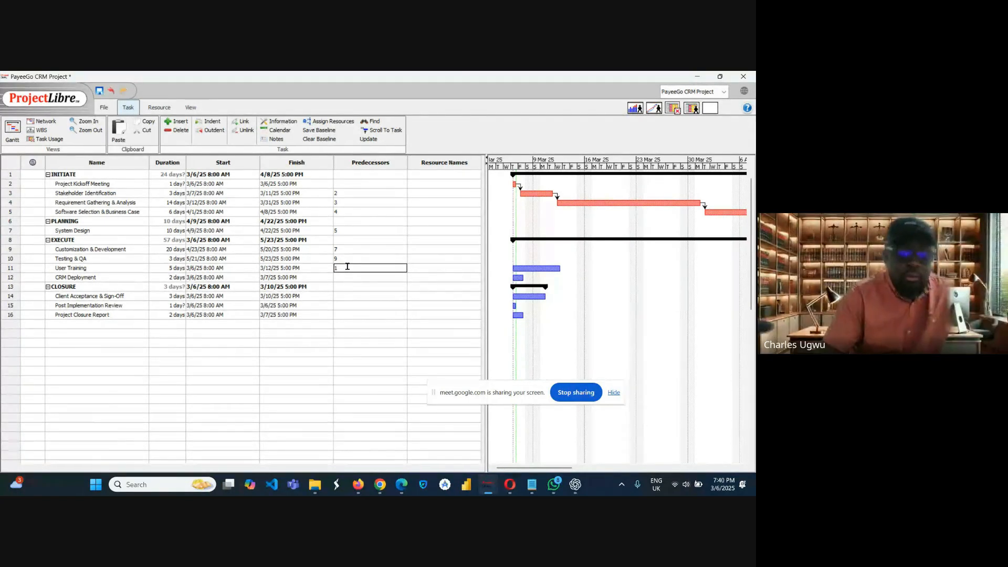
type("10")
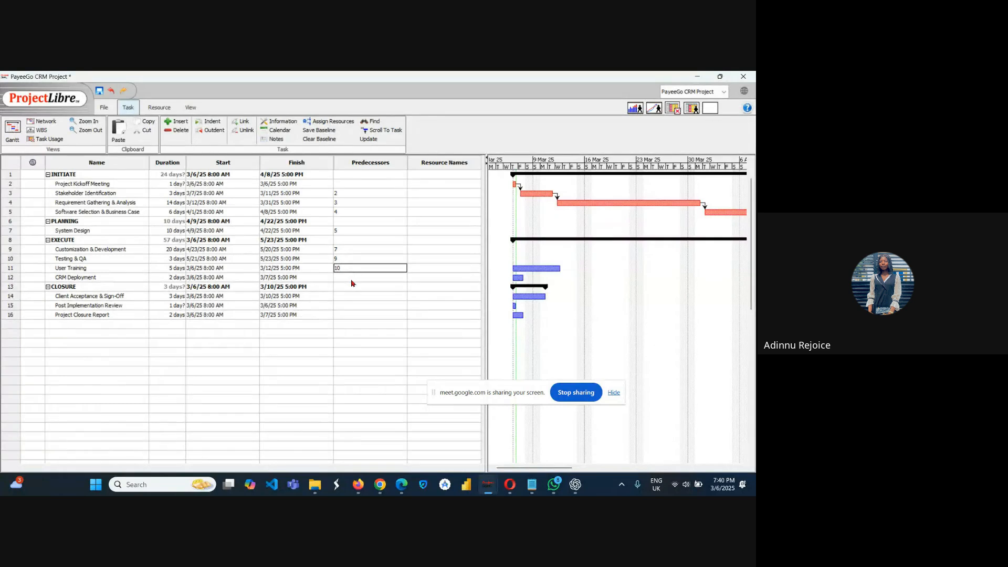
left_click(351, 279)
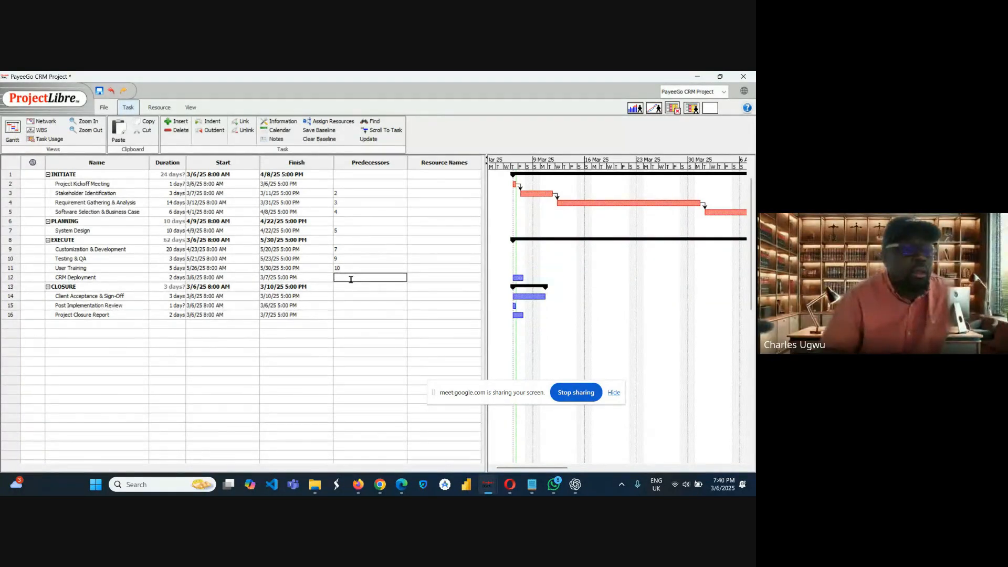
type("1")
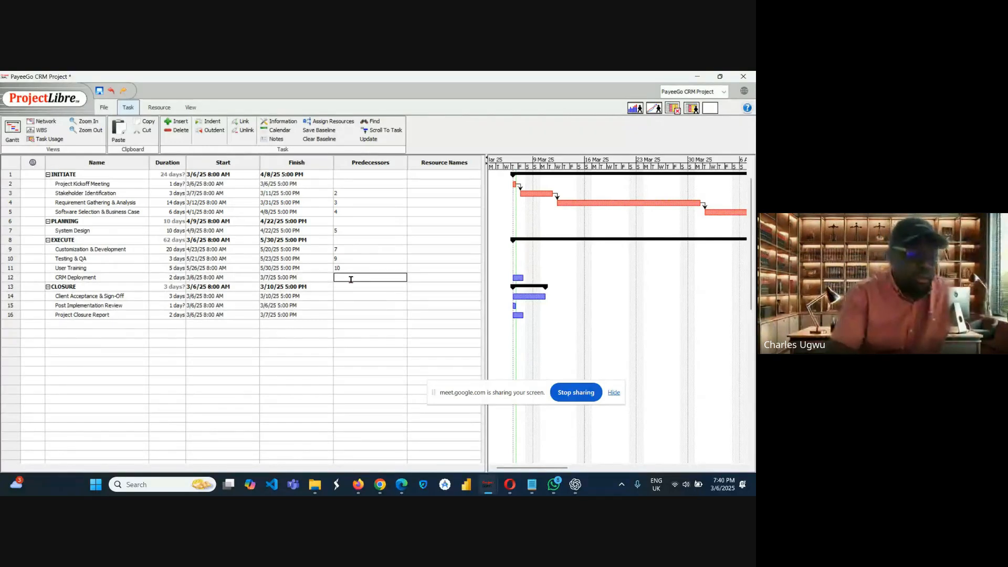
type("1")
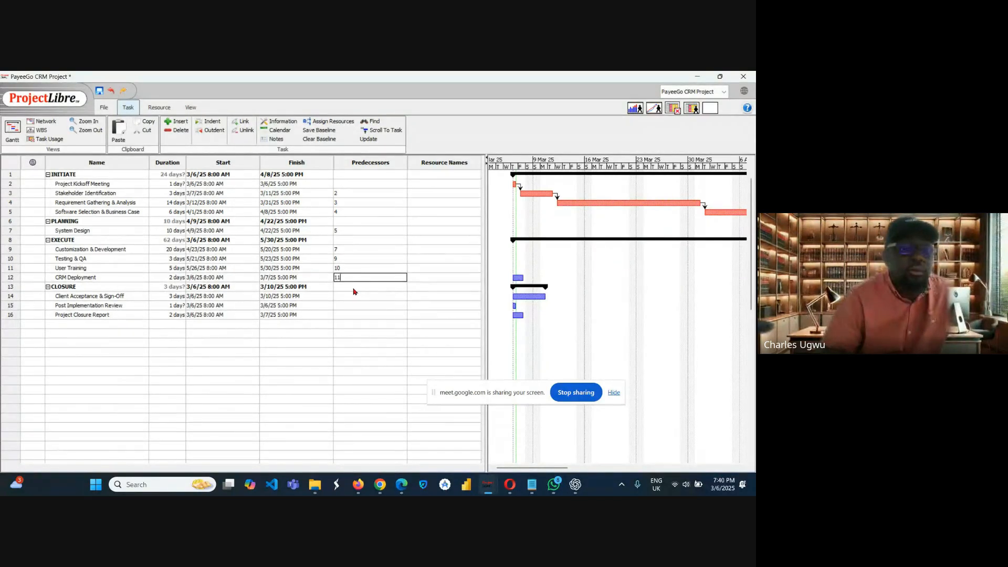
left_click(353, 288)
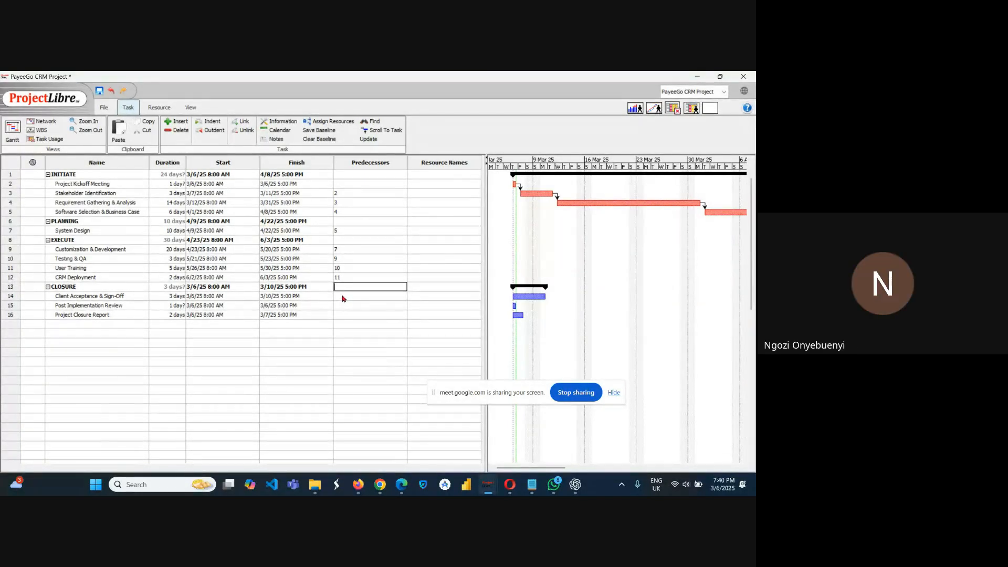
Set task 12 as the predecessor of Client Acceptance & Sign-Off and task 14 as the predecessor of Post Implementation Review.
left_click(344, 296)
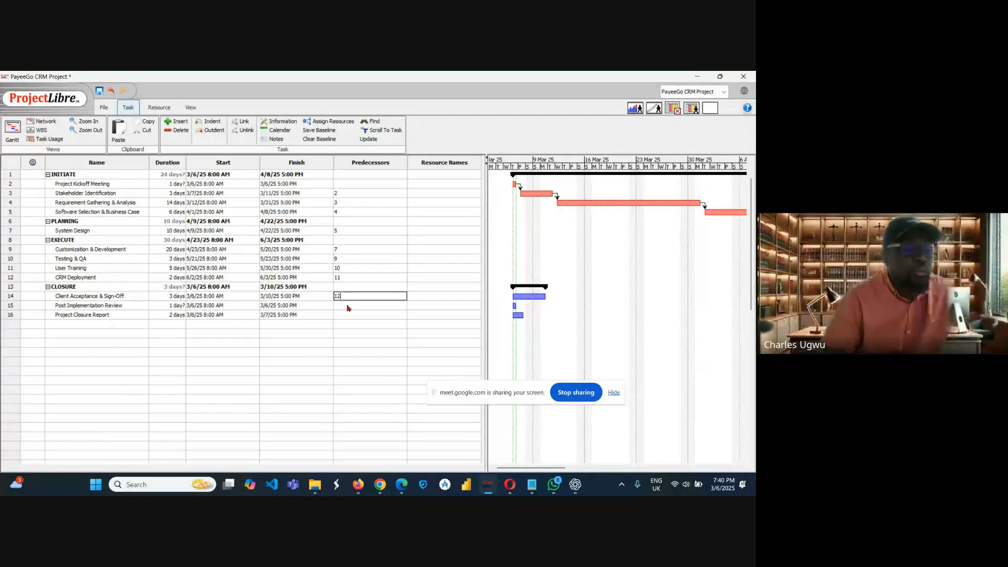
left_click(346, 305)
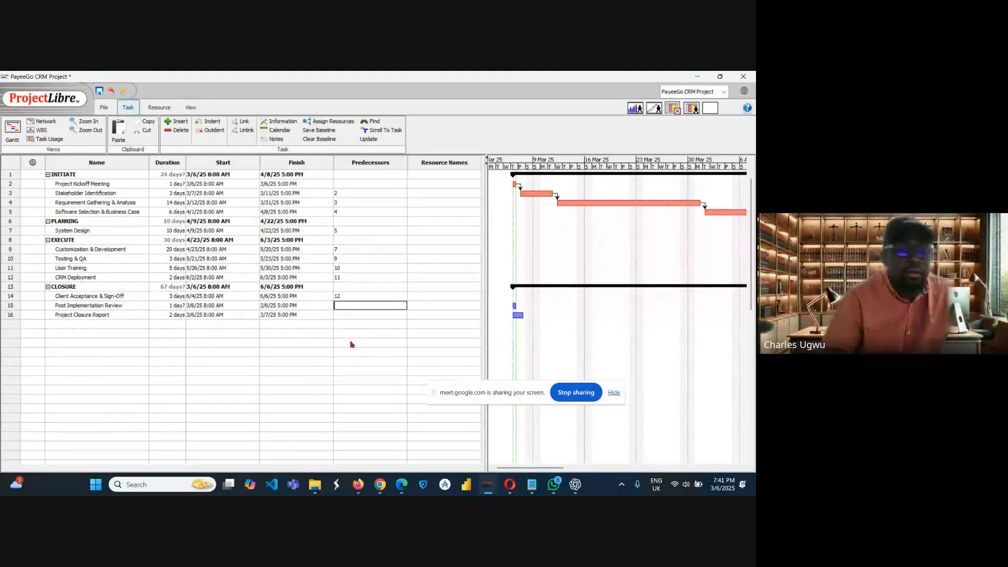
type("14")
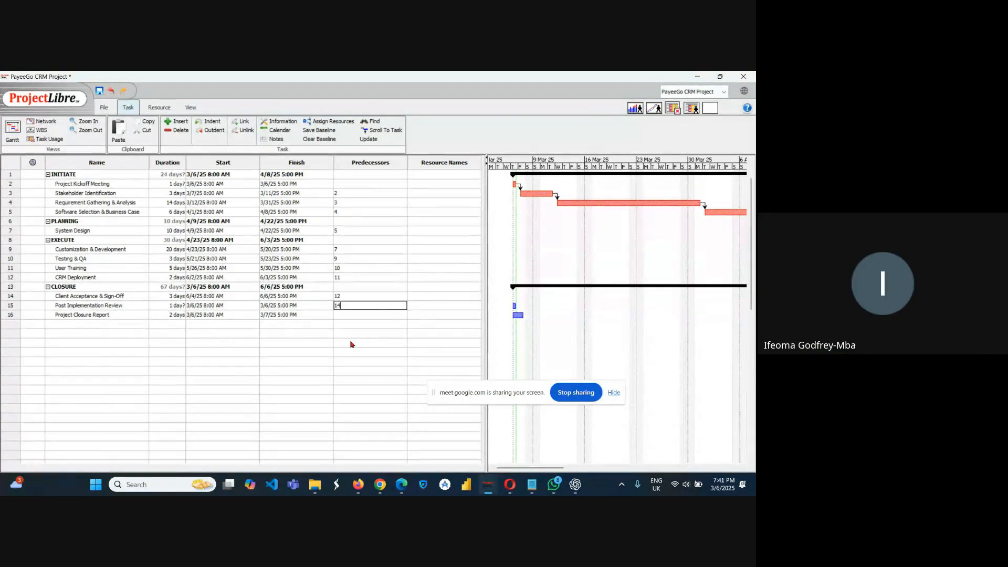
Set task 15 as the predecessor of Project Closure Report.
left_click(350, 313)
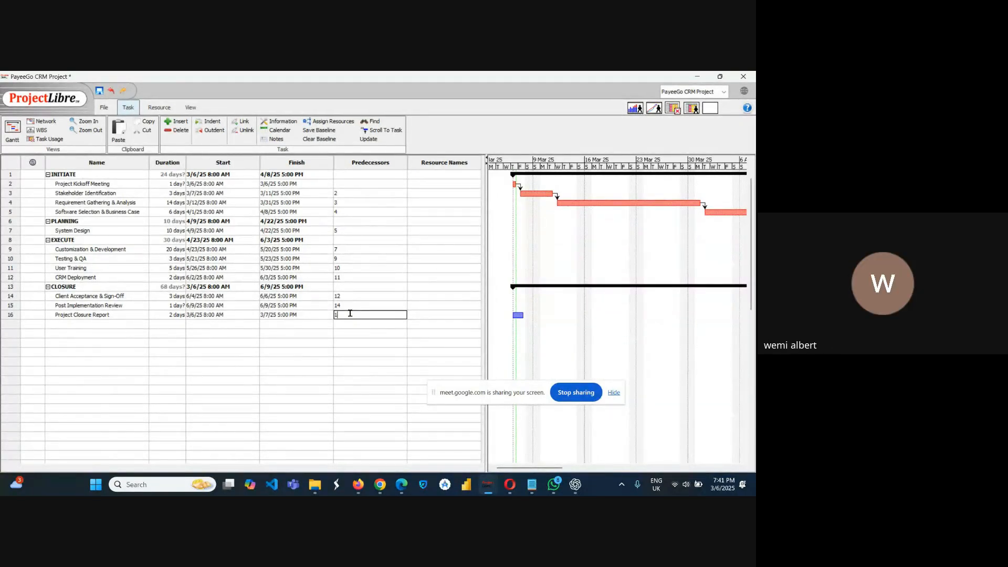
type("5")
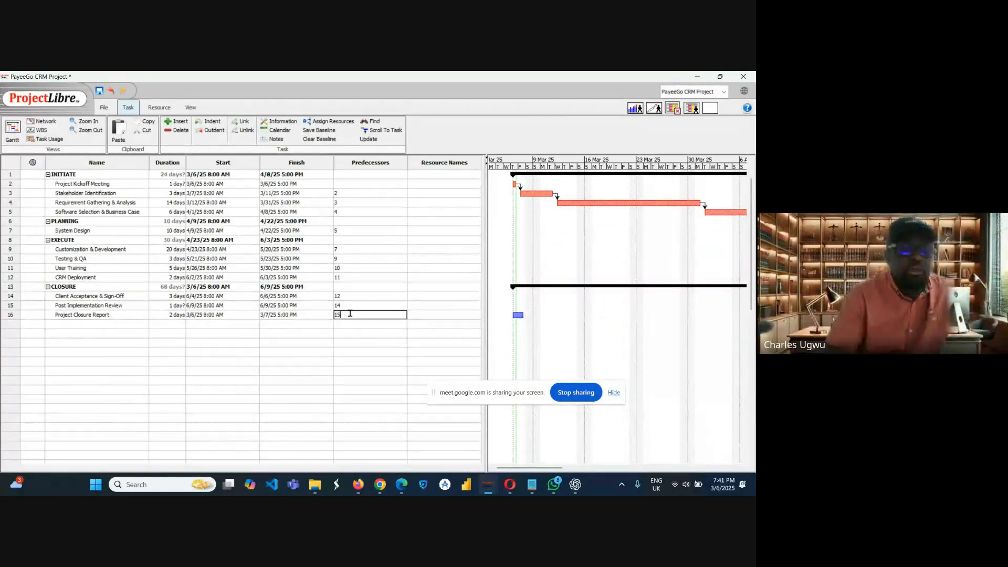
left_click(373, 348)
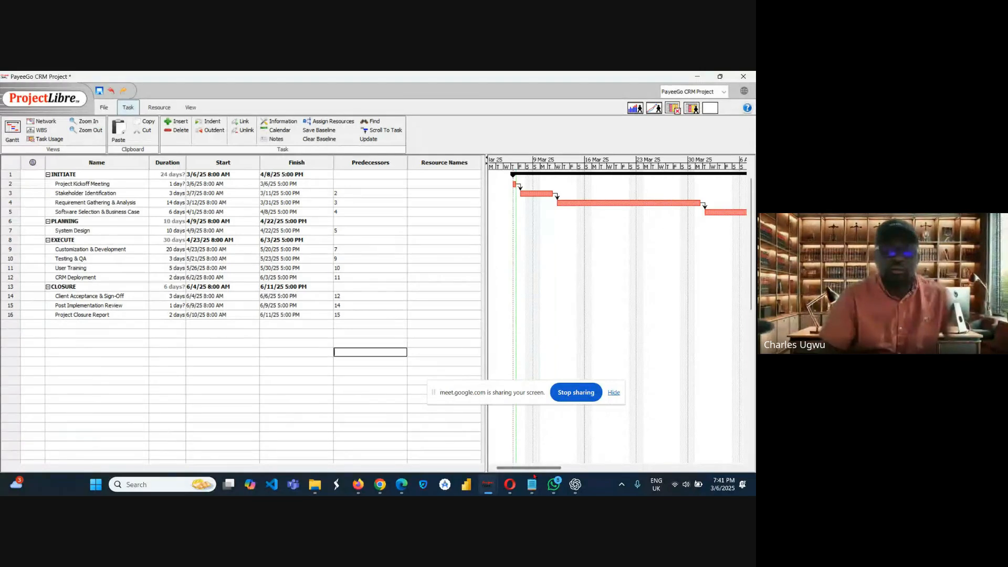
Move the screen-sharing bar clear of the task table and the Gantt chart.
mouse_move(535, 468)
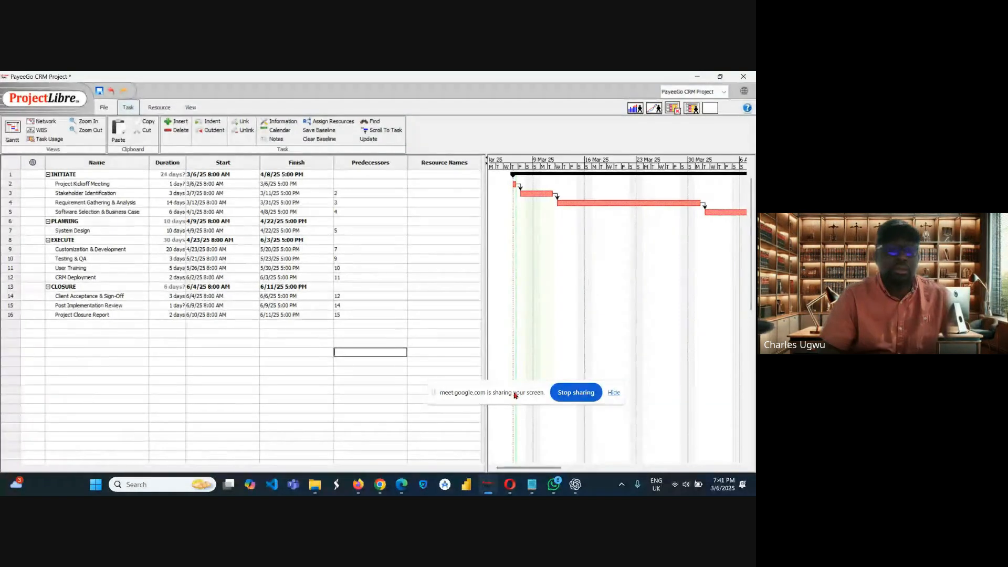
left_click(514, 395)
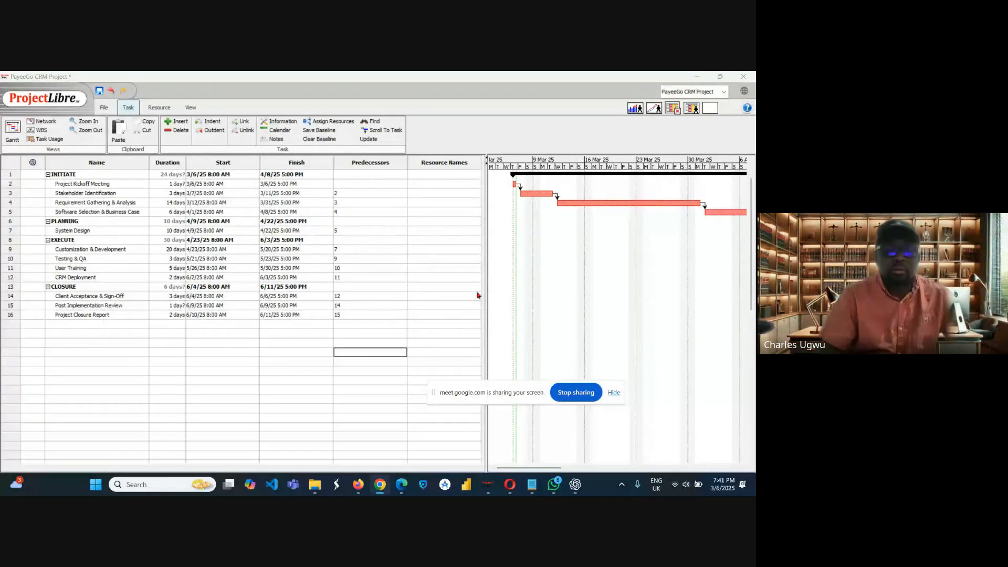
left_click_drag(520, 393, 361, 81)
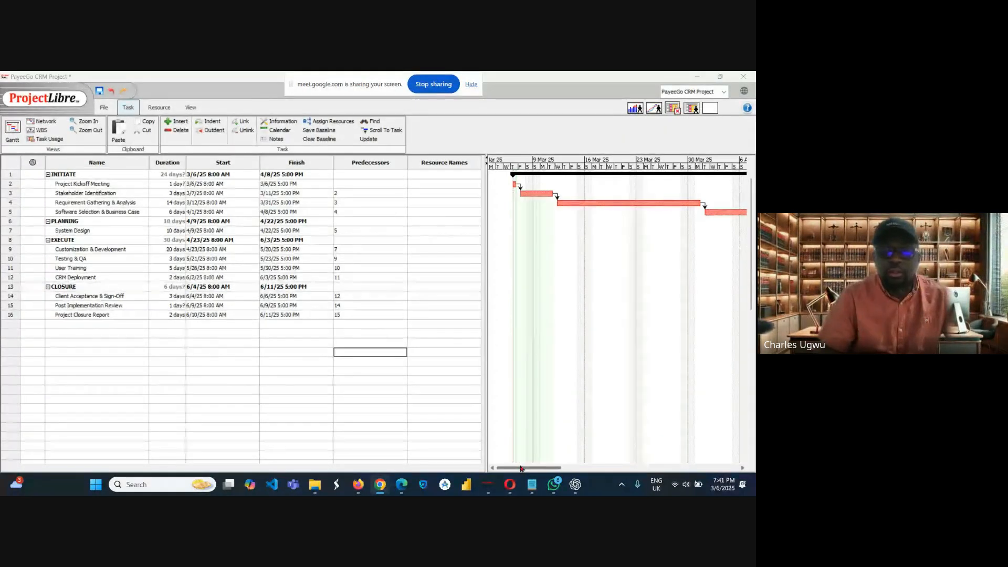
Examine the linked task bars along the whole Gantt timeline with the chart area widened, then bring the task table columns back.
left_click_drag(521, 469, 620, 415)
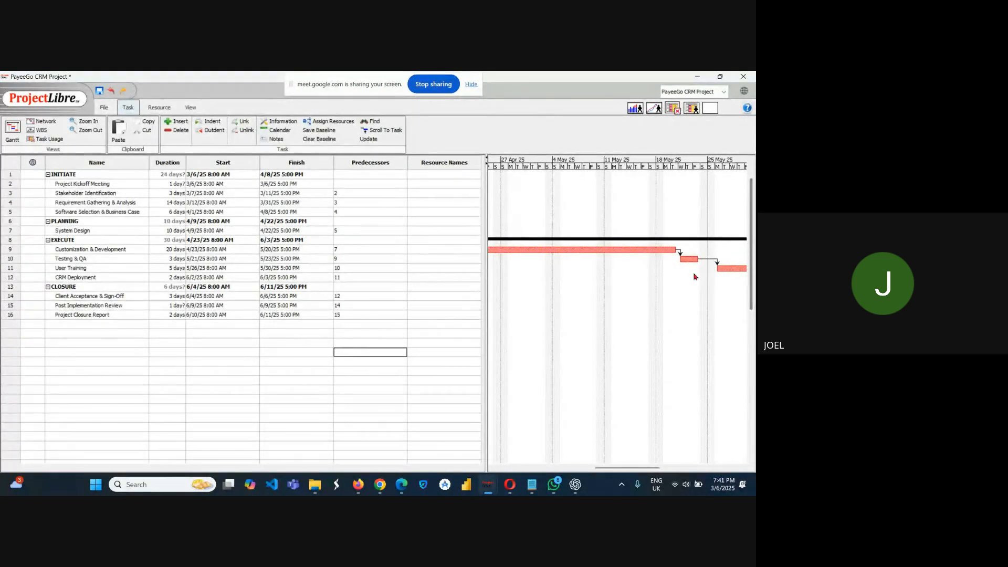
left_click_drag(616, 468, 542, 430)
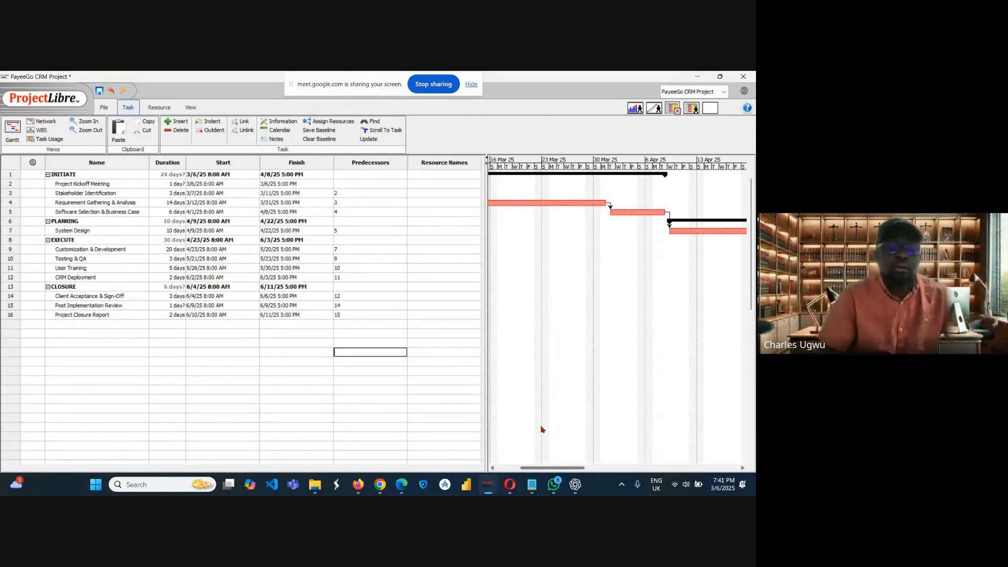
left_click_drag(483, 352, 342, 347)
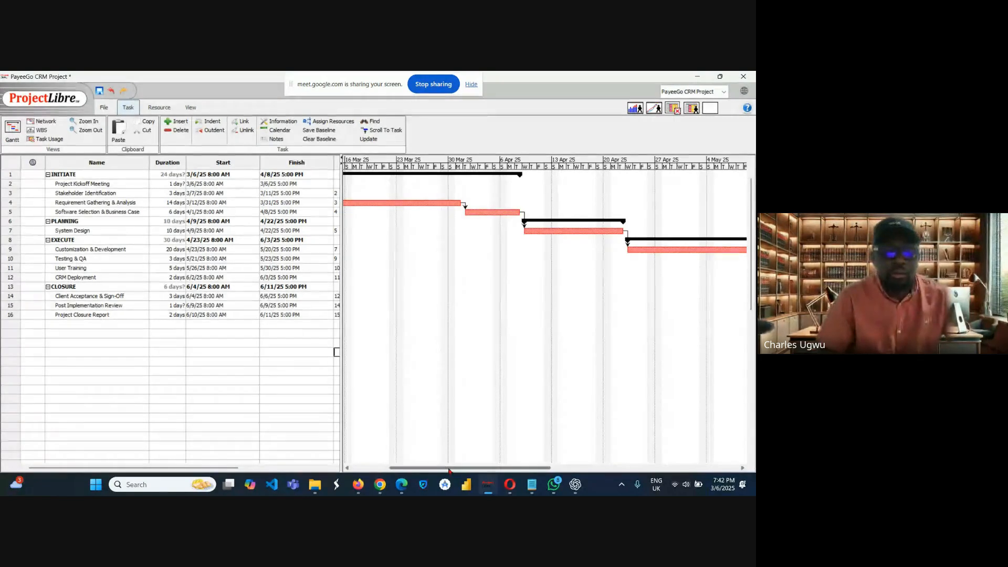
left_click_drag(341, 365, 142, 346)
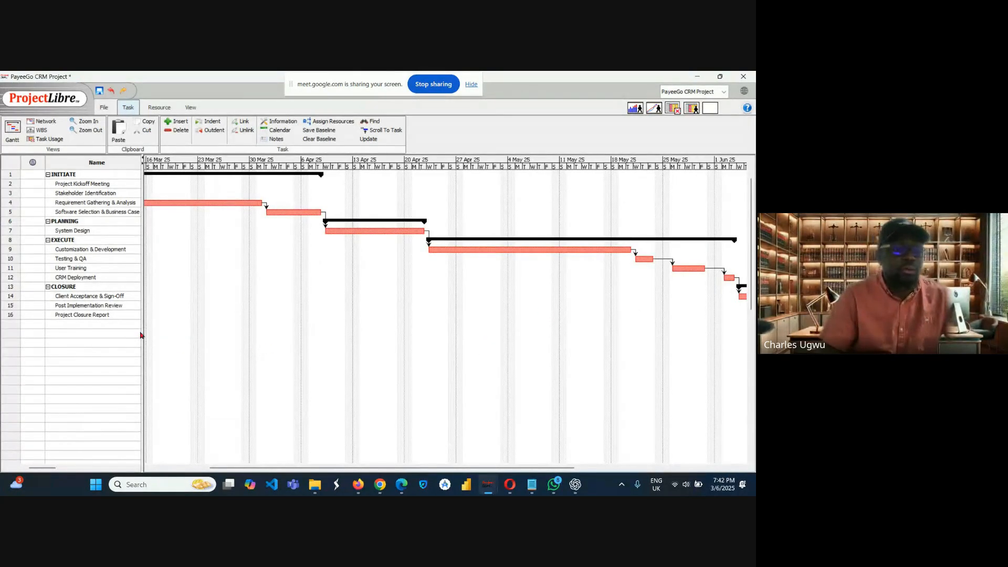
left_click_drag(141, 330, 44, 312)
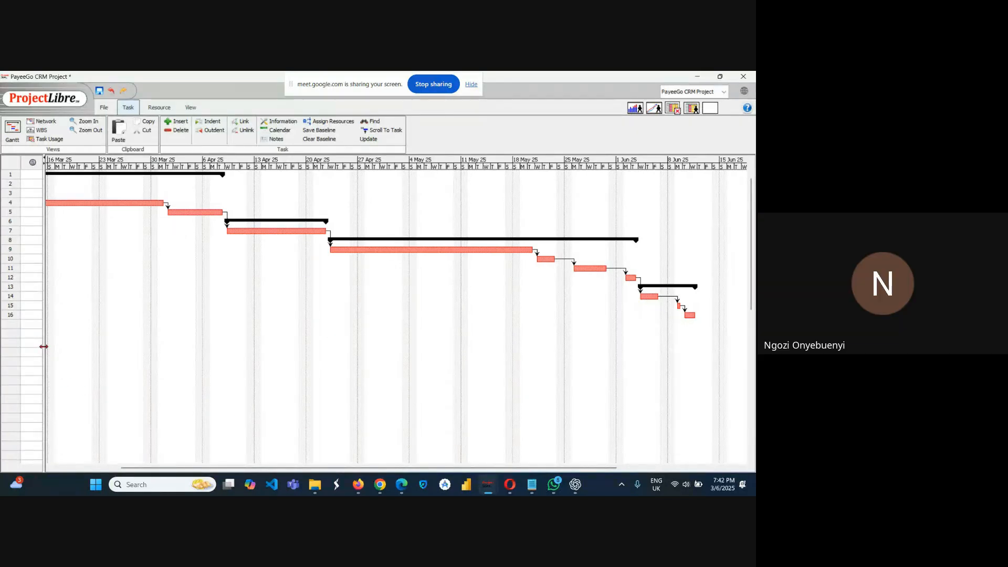
left_click_drag(43, 347, 149, 335)
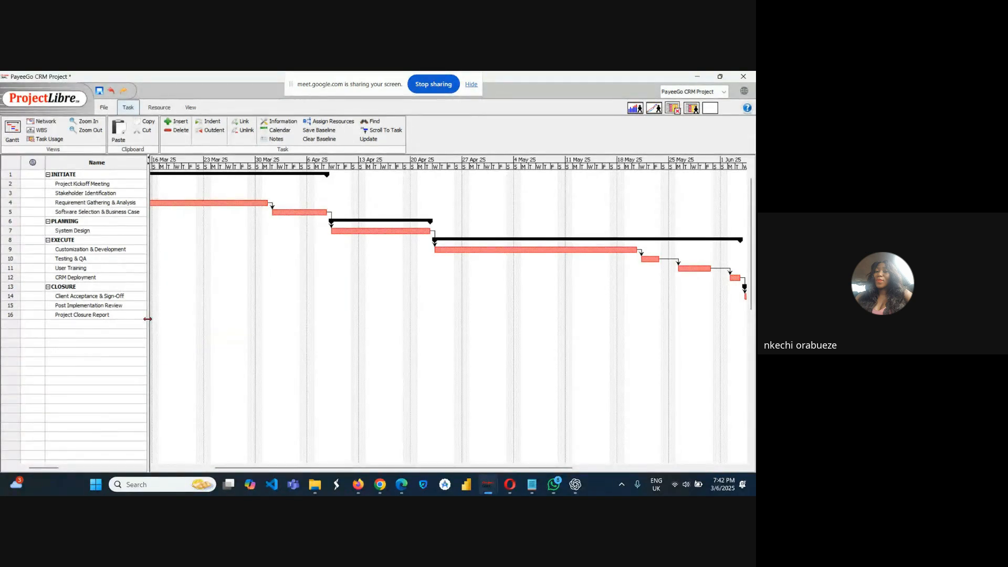
left_click_drag(147, 319, 484, 304)
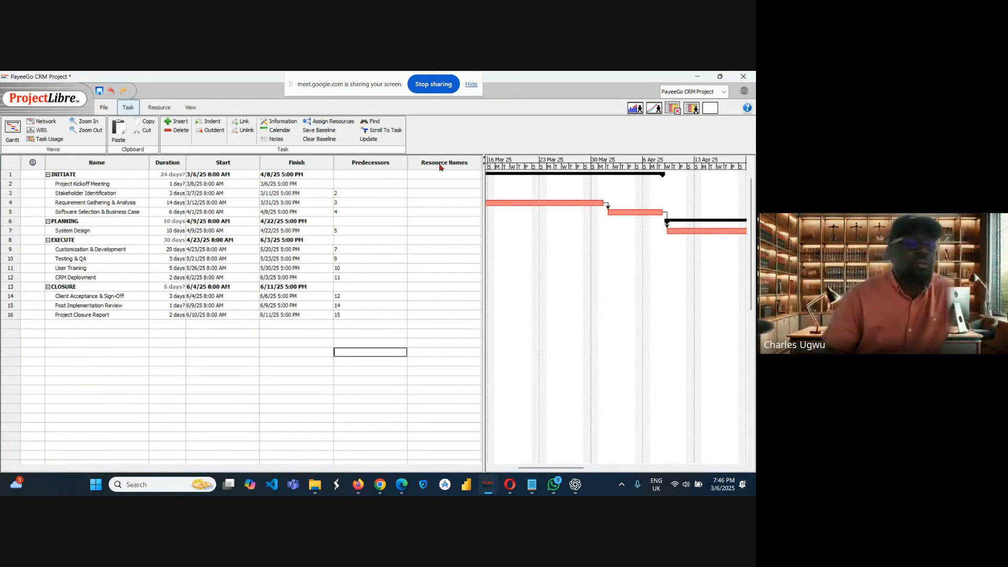
Open the project's resource sheet at the name of the first resource.
left_click(160, 108)
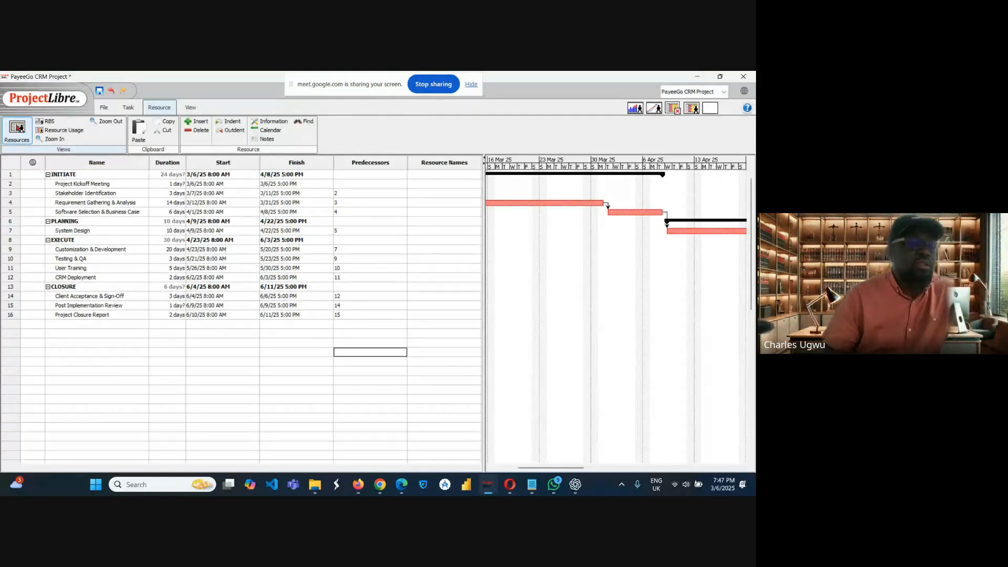
left_click(16, 129)
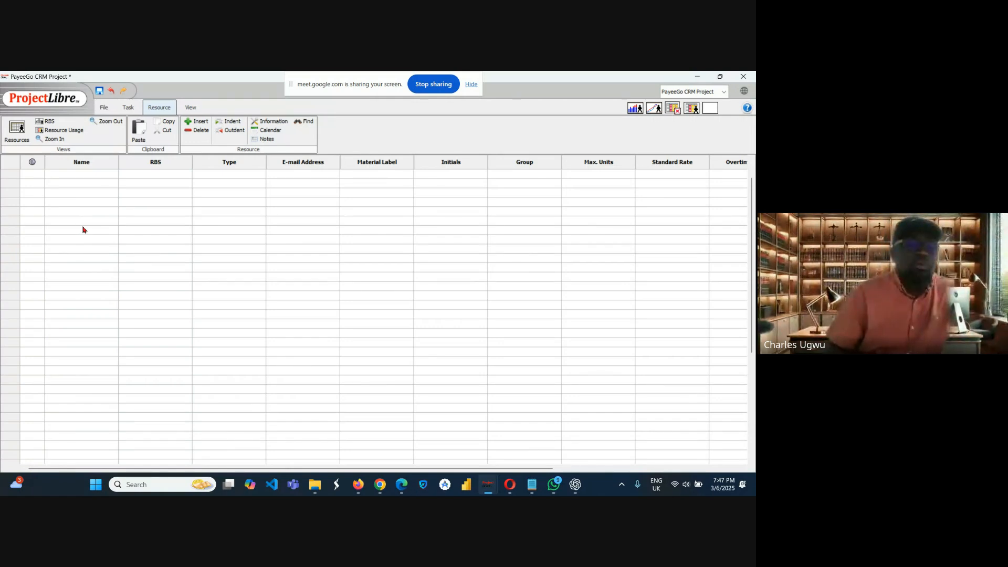
left_click(61, 175)
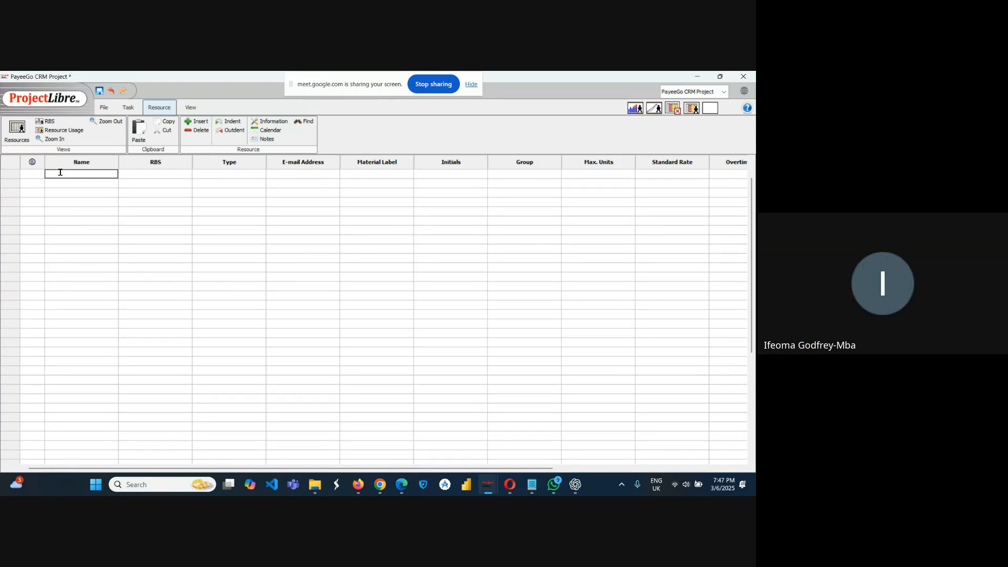
type("r")
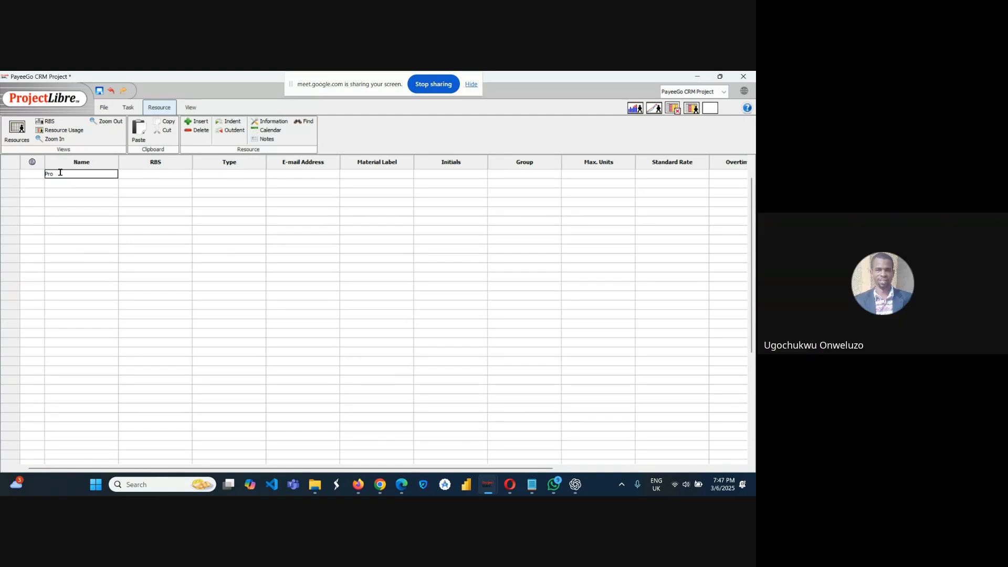
type("o")
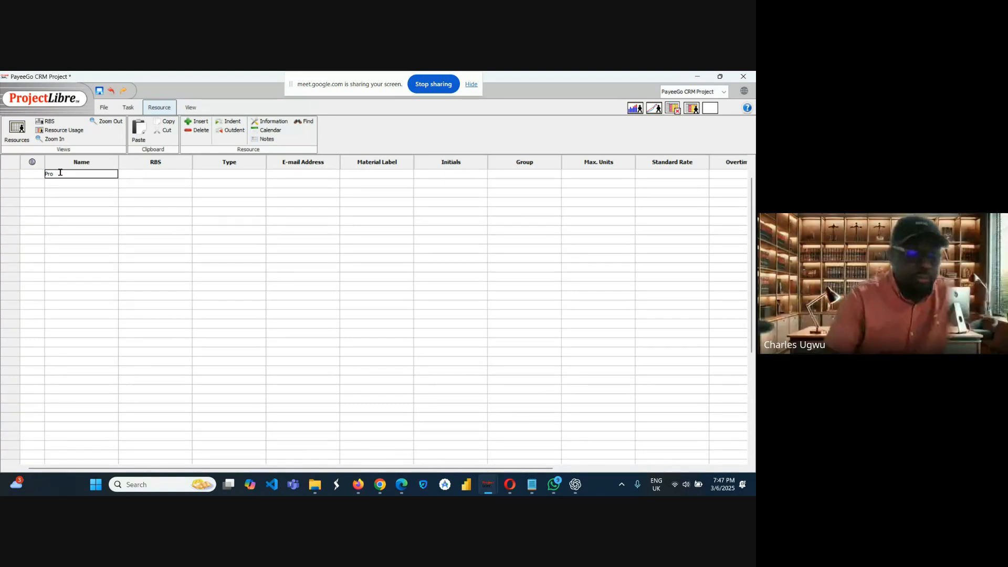
type("ject")
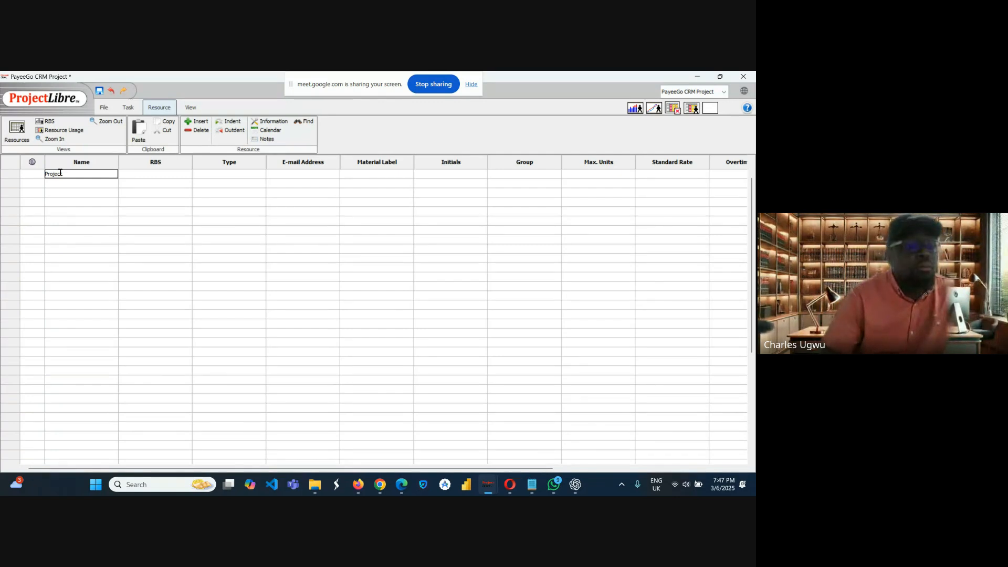
key("BackSpace")
key("BackSpace")
key("BackSpace")
key("BackSpace")
key("BackSpace")
key("BackSpace")
key("BackSpace")
key("BackSpace")
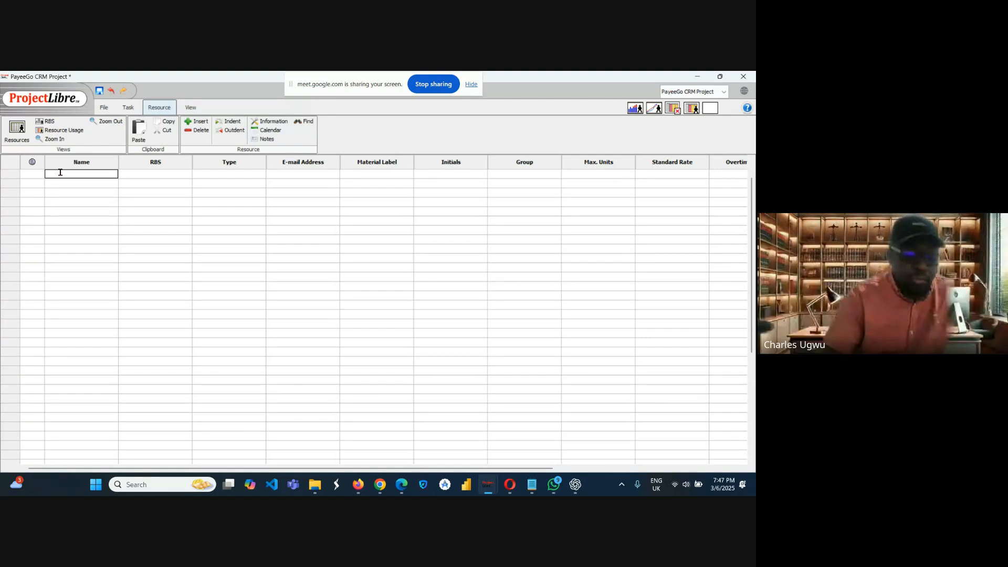
Enter PM as the name of the first resource.
type("PM")
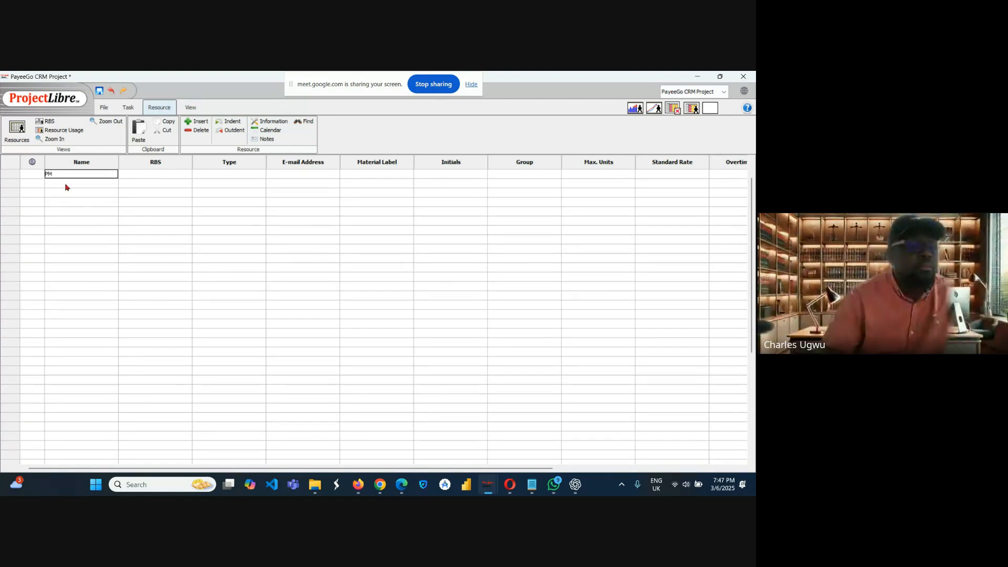
Enter PM, BA and Developer as the first three resource names and begin the fourth name with "Soft".
key("Return")
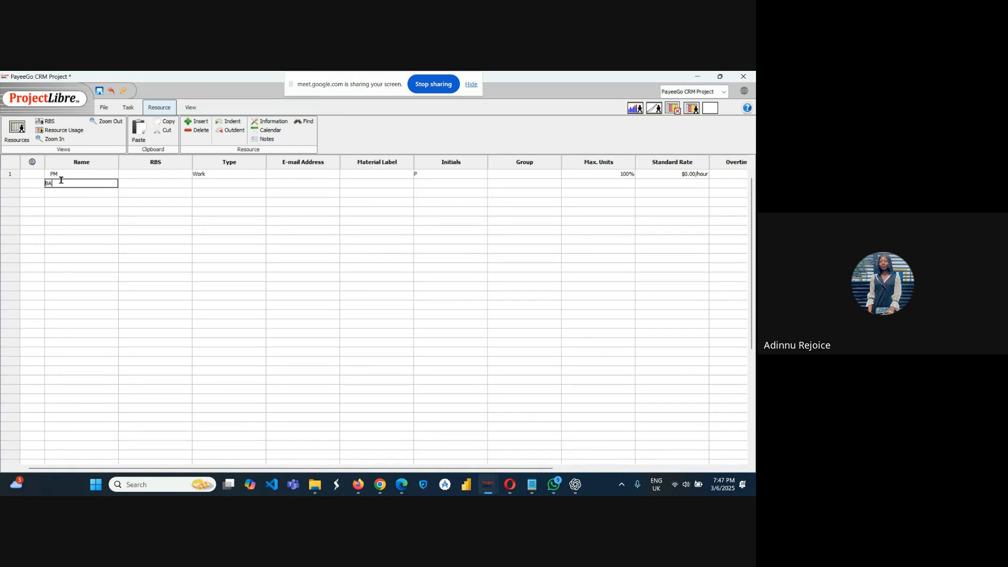
key("Return")
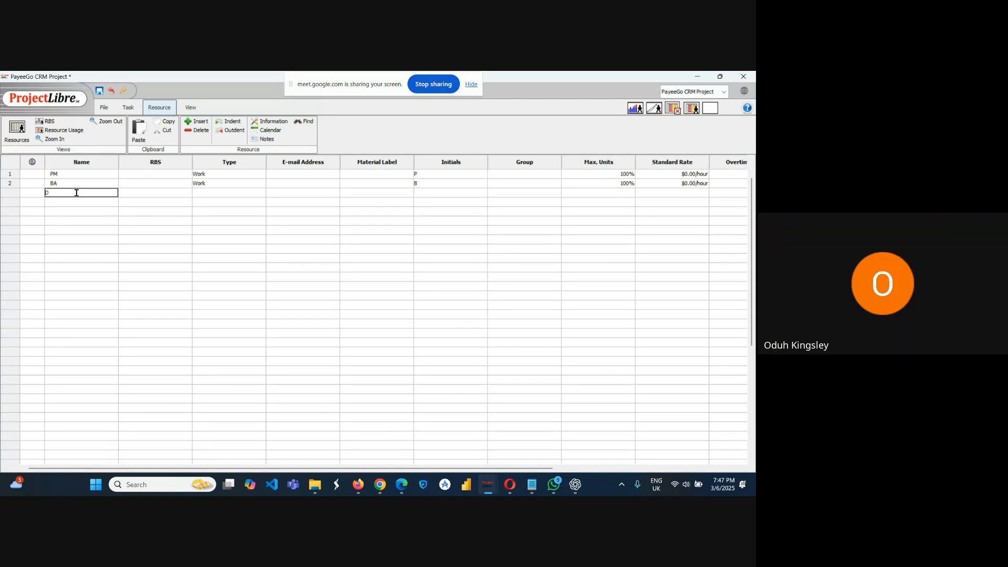
type("Developer")
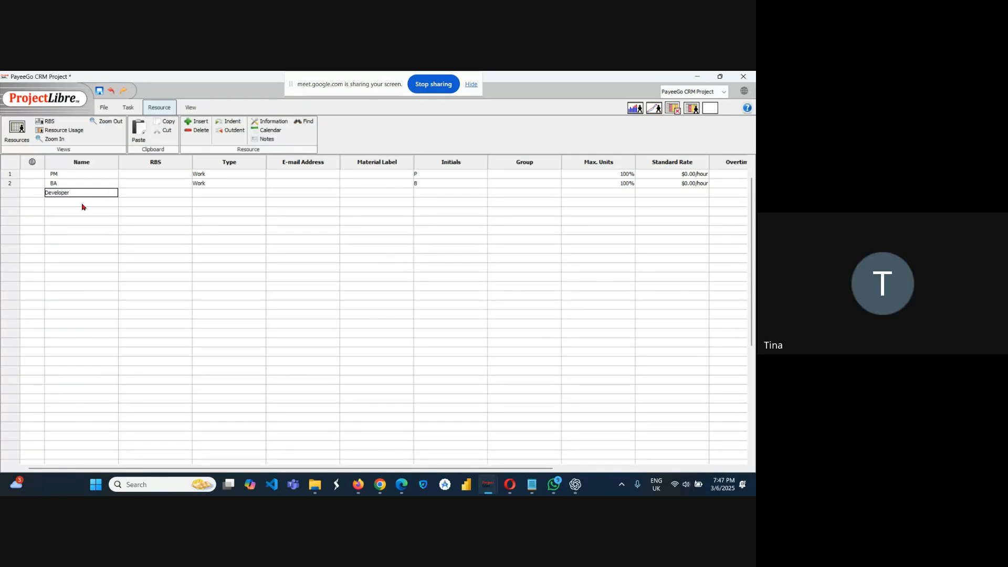
key("Return")
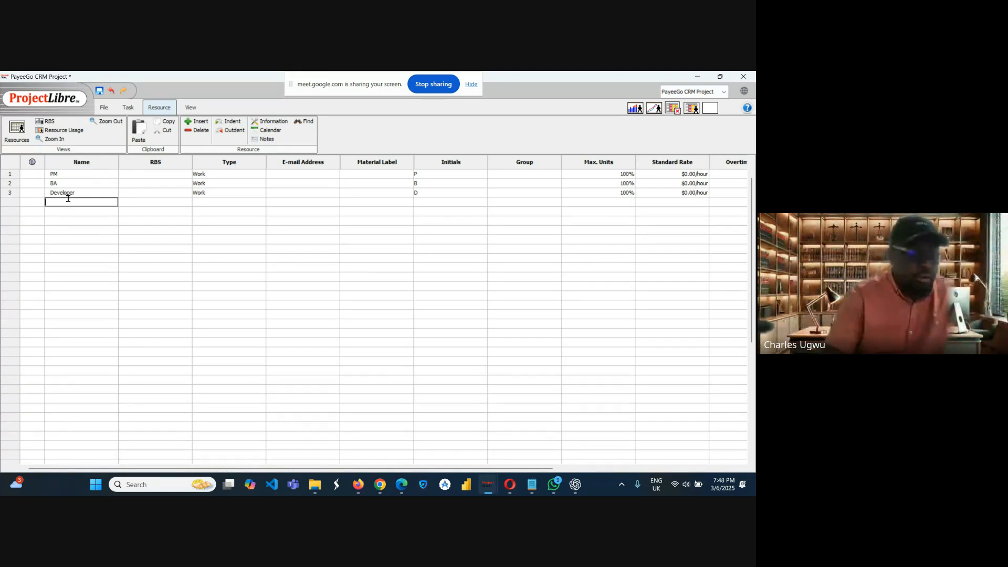
type("Soft")
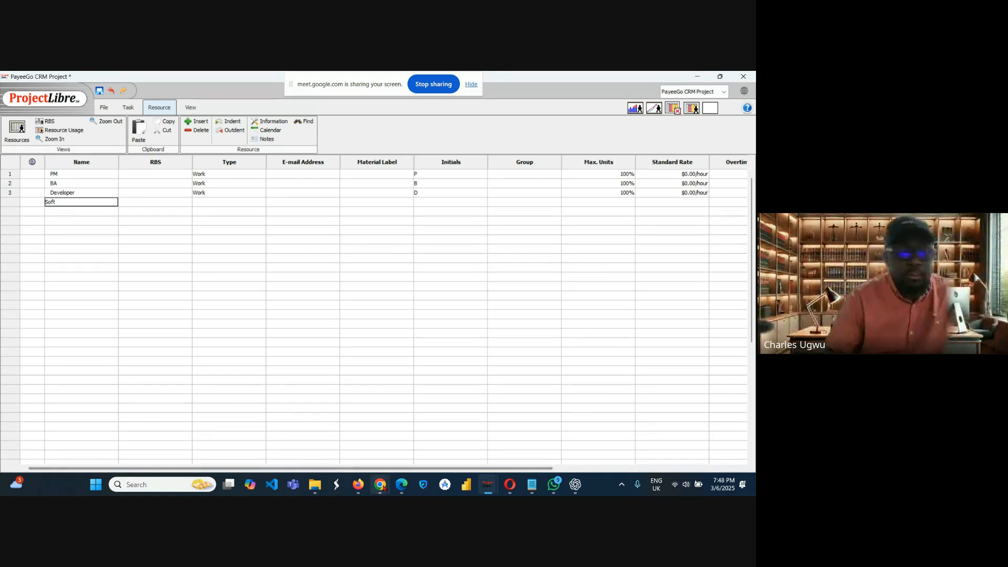
Switch to the PayeeGo CRM Implementation Project Plan in Google Sheets and examine the human and material resources under Resource Allocation.
mouse_move(384, 488)
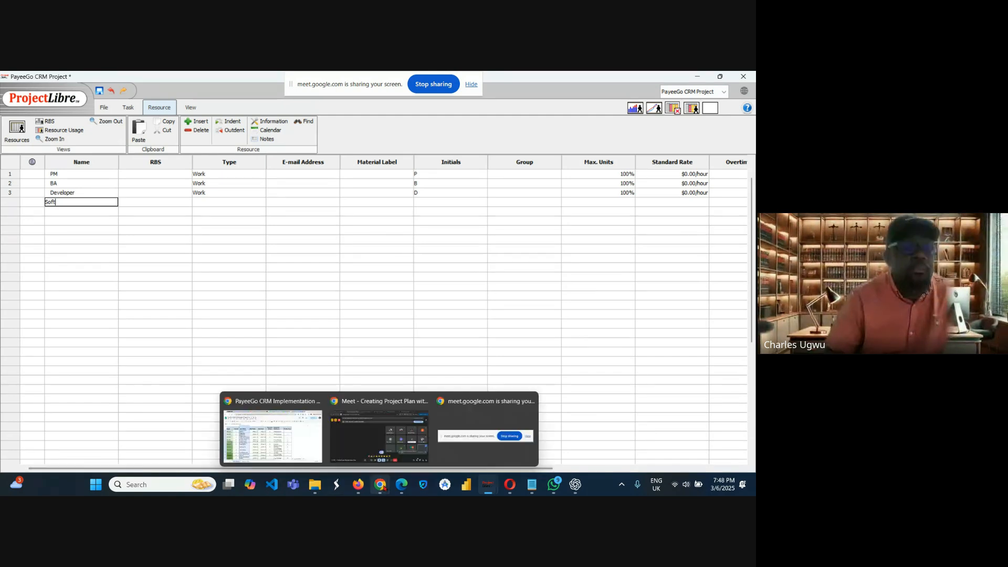
mouse_move(272, 452)
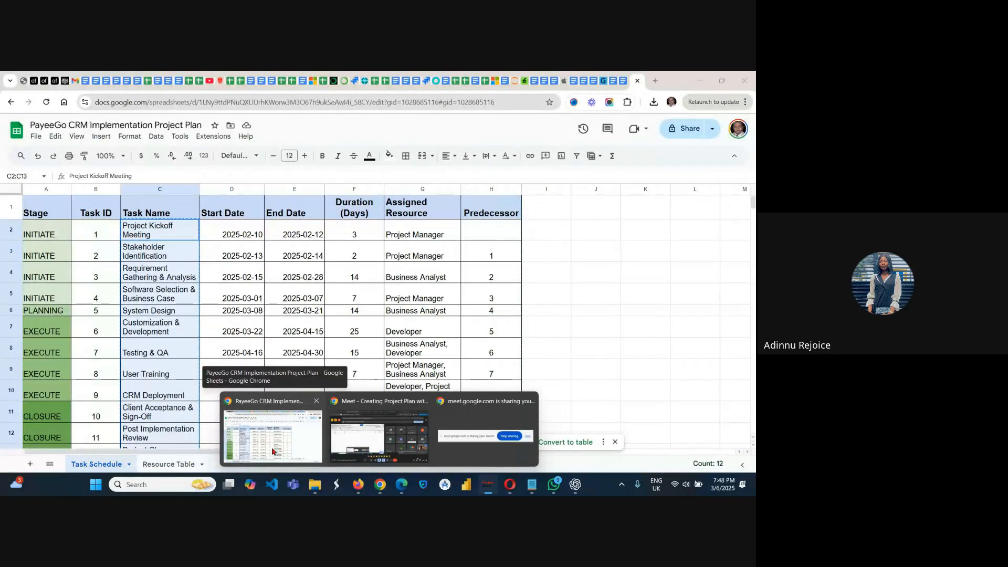
left_click(273, 451)
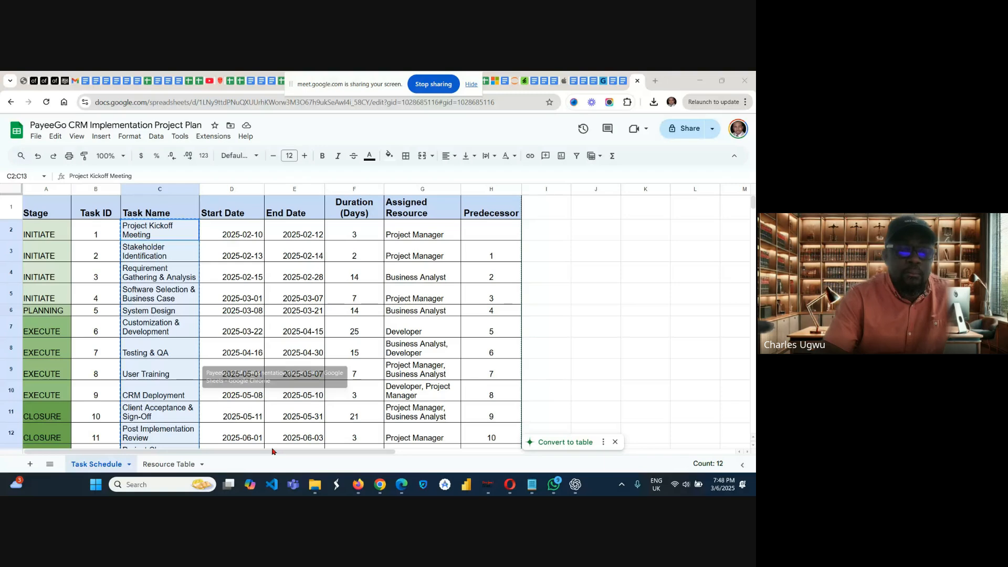
scroll(273, 451, "down", 5)
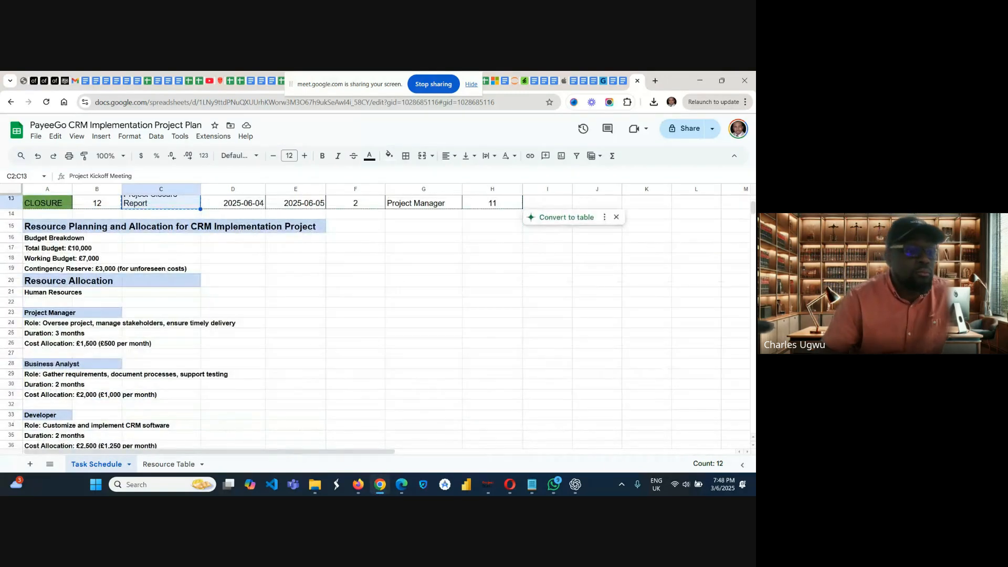
scroll(367, 320, "down", 3)
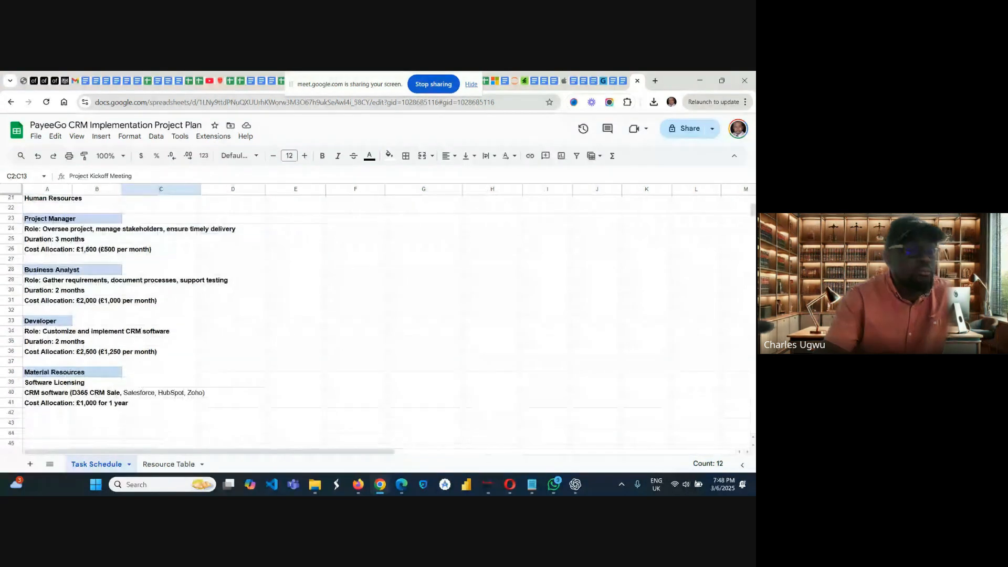
scroll(368, 320, "down", 1)
scroll(368, 320, "up", 2)
scroll(368, 320, "up", 1)
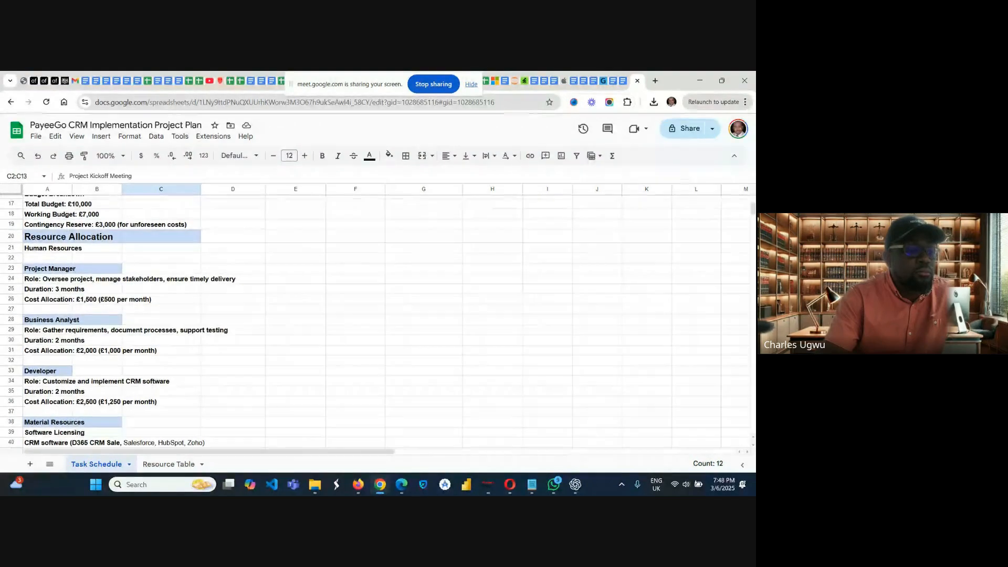
scroll(367, 321, "down", 1)
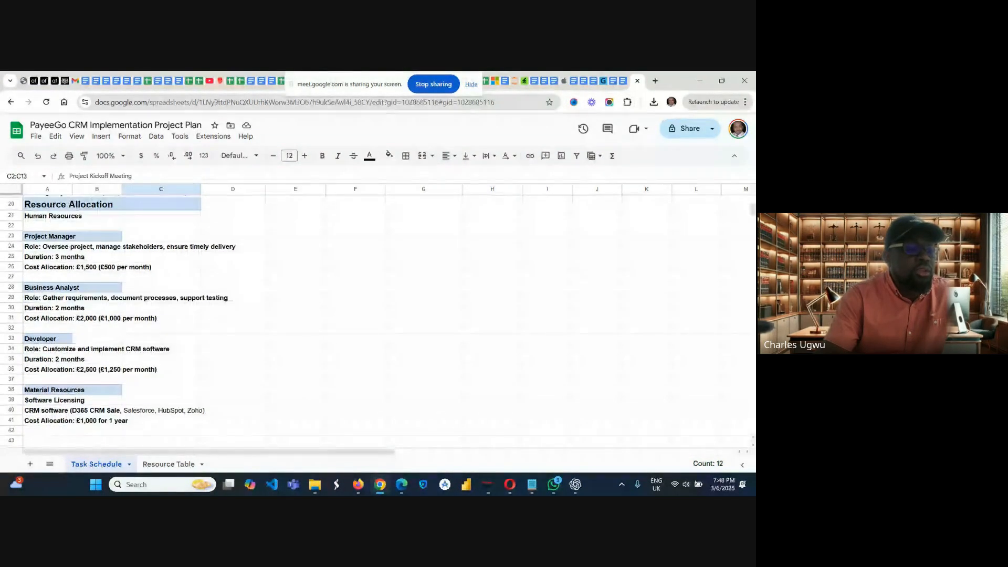
scroll(368, 320, "down", 1)
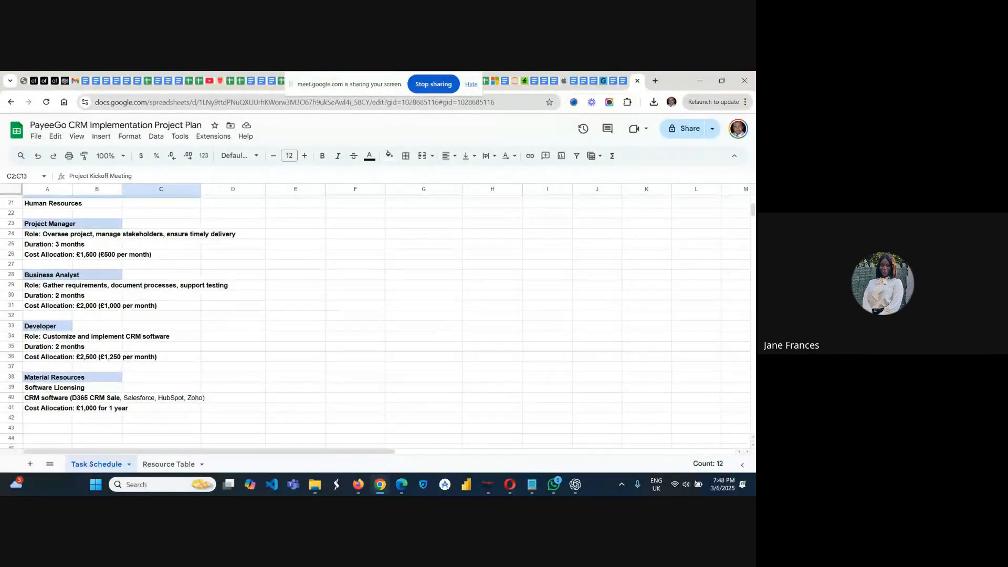
scroll(367, 320, "down", 1)
scroll(367, 320, "up", 2)
scroll(367, 321, "up", 1)
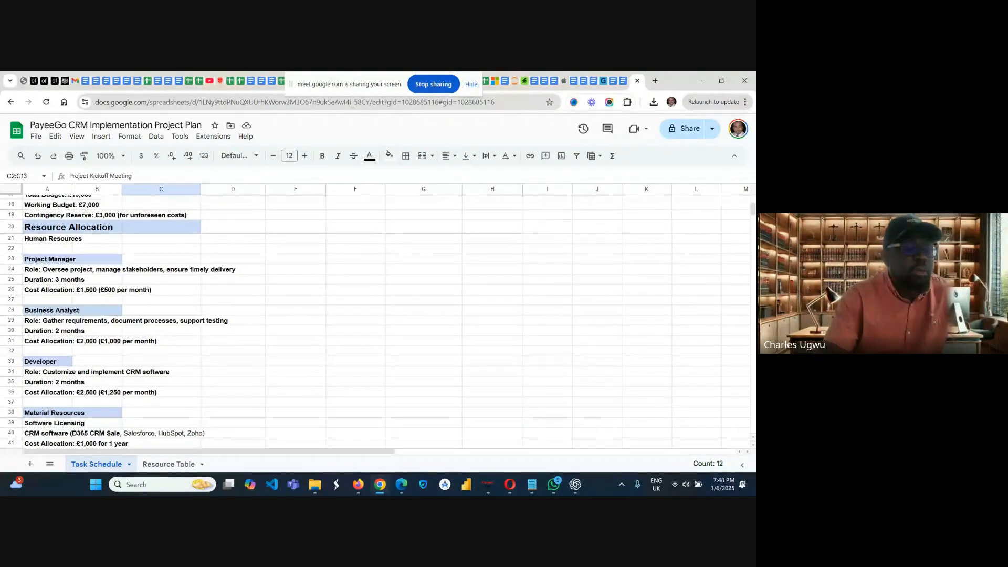
scroll(368, 320, "up", 1)
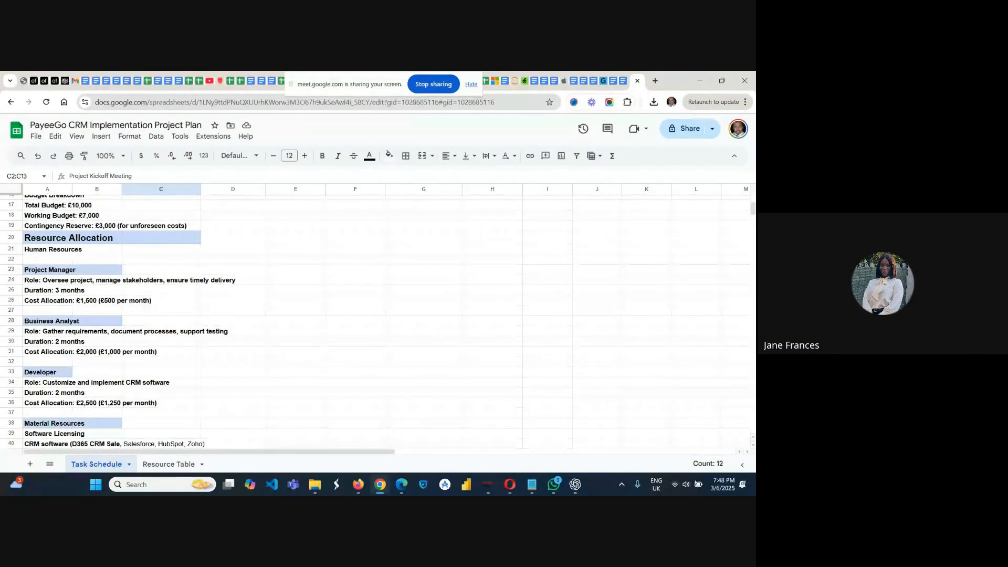
scroll(367, 321, "down", 3)
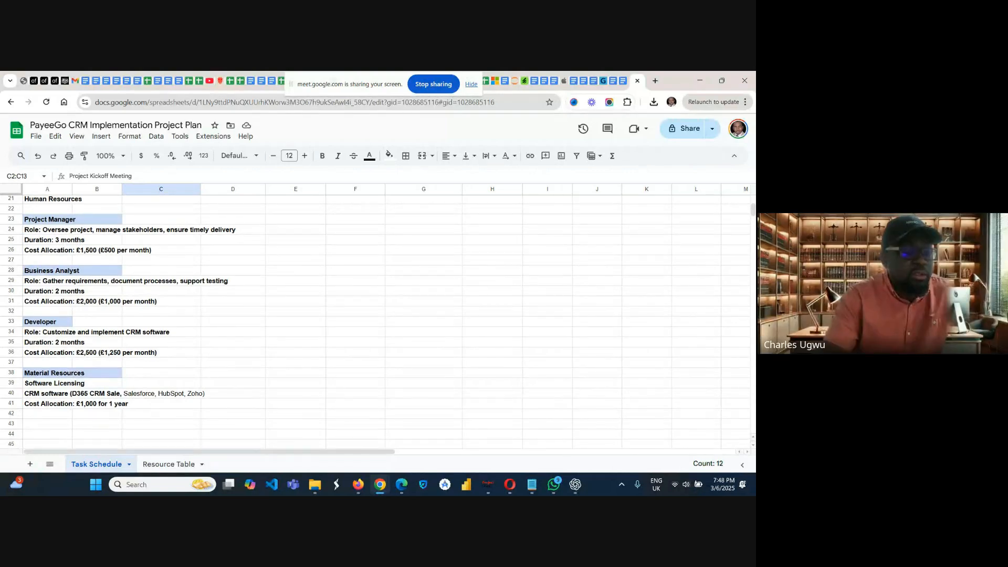
scroll(368, 320, "down", 2)
scroll(368, 320, "up", 3)
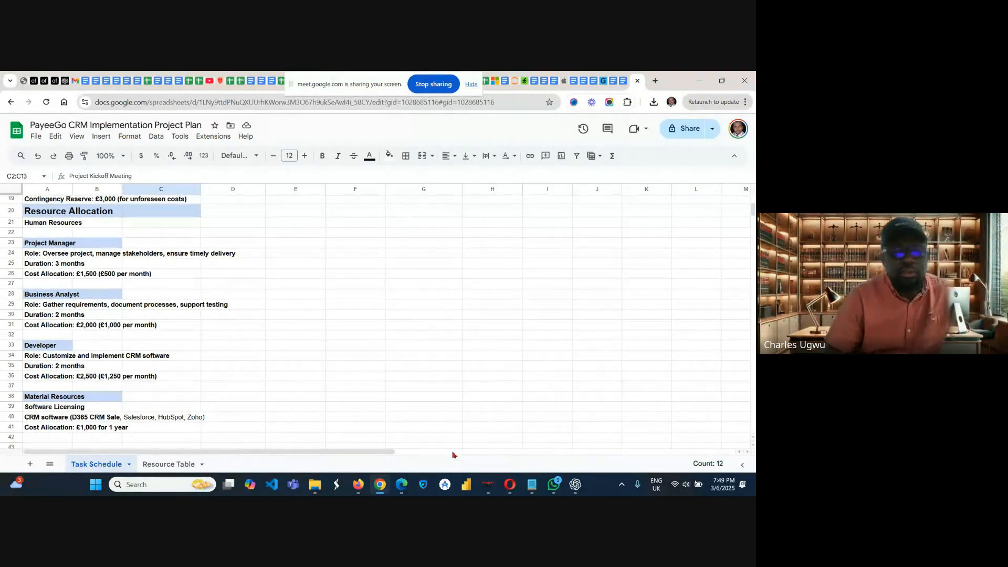
Return to the PayeeGo CRM Project in ProjectLibre and complete the fourth resource name as Software Procurement.
mouse_move(488, 484)
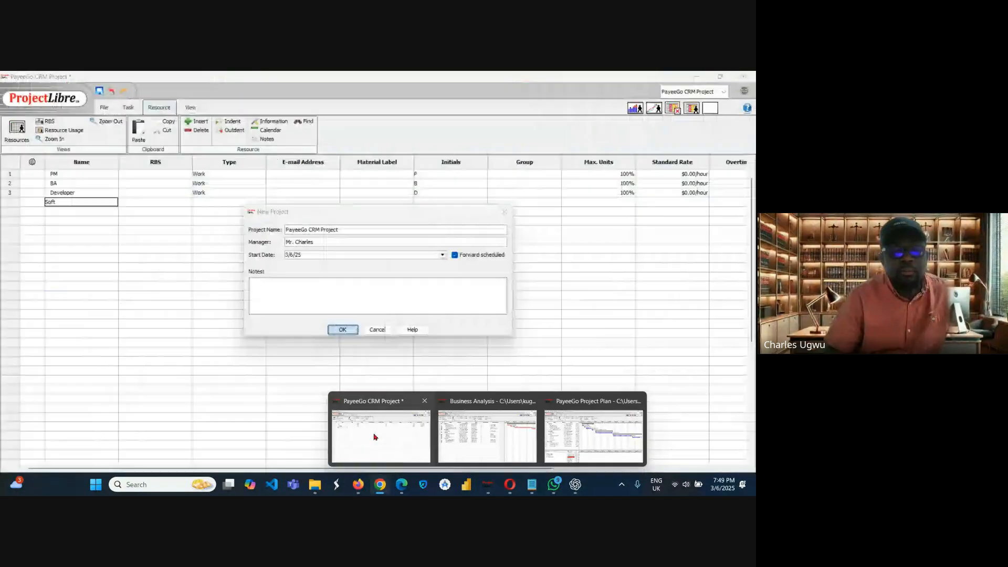
left_click(375, 436)
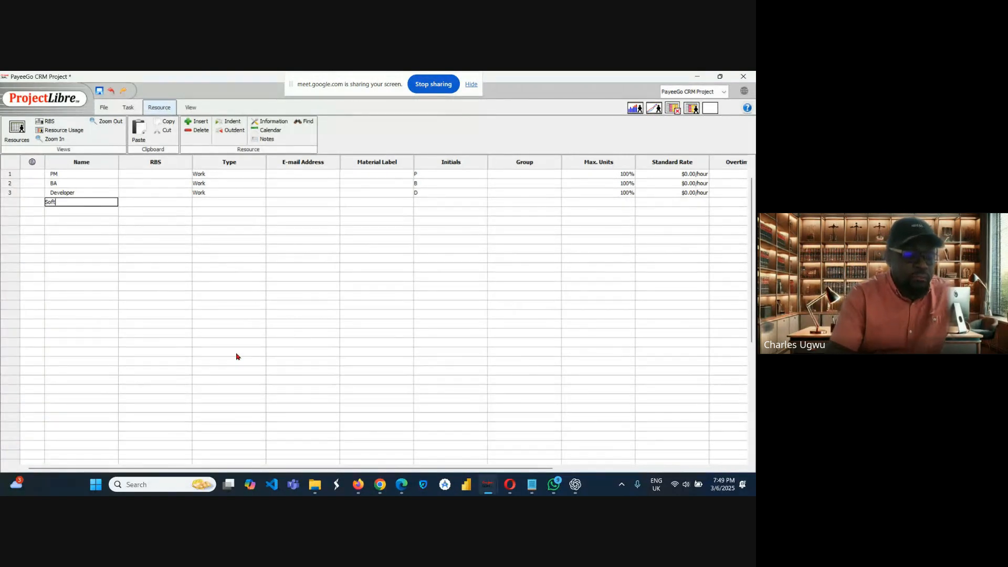
type("ware")
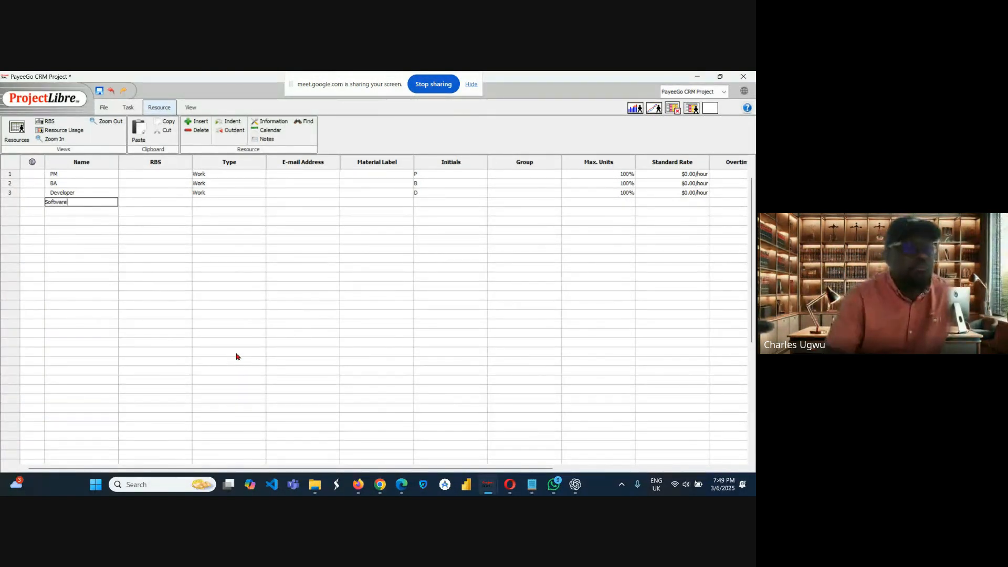
type(" Procurement")
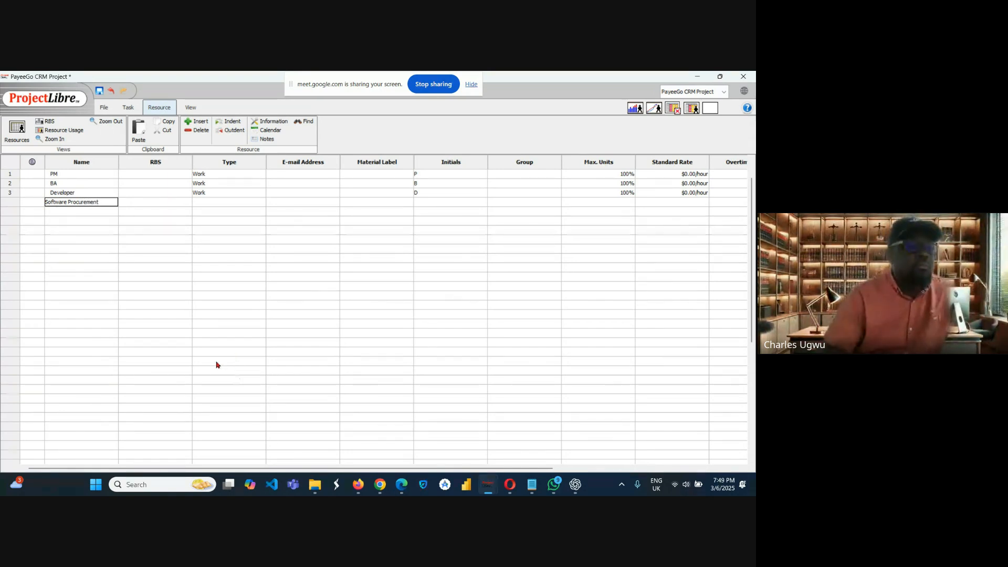
left_click(100, 209)
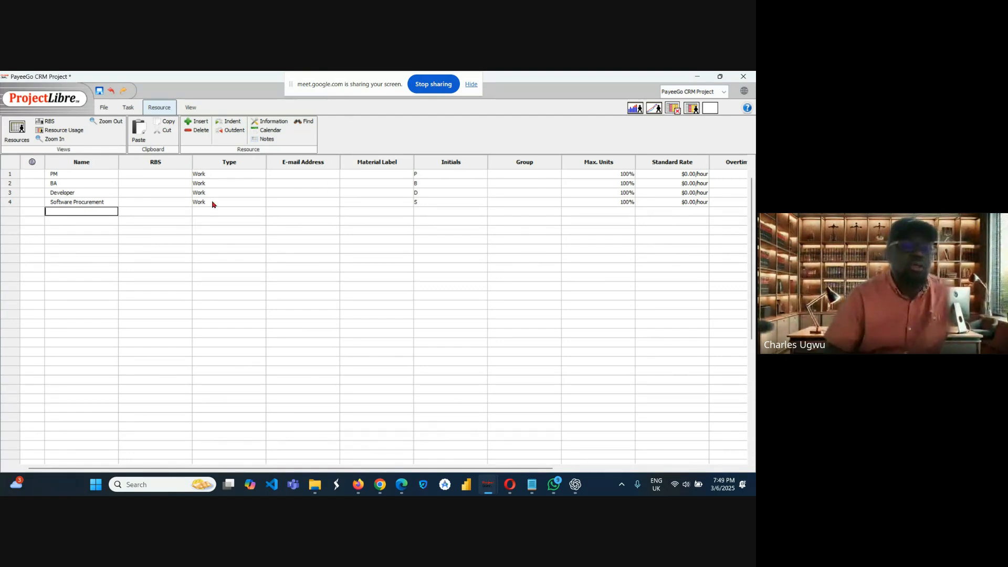
Change the resource type of Software Procurement to Material.
left_click(228, 203)
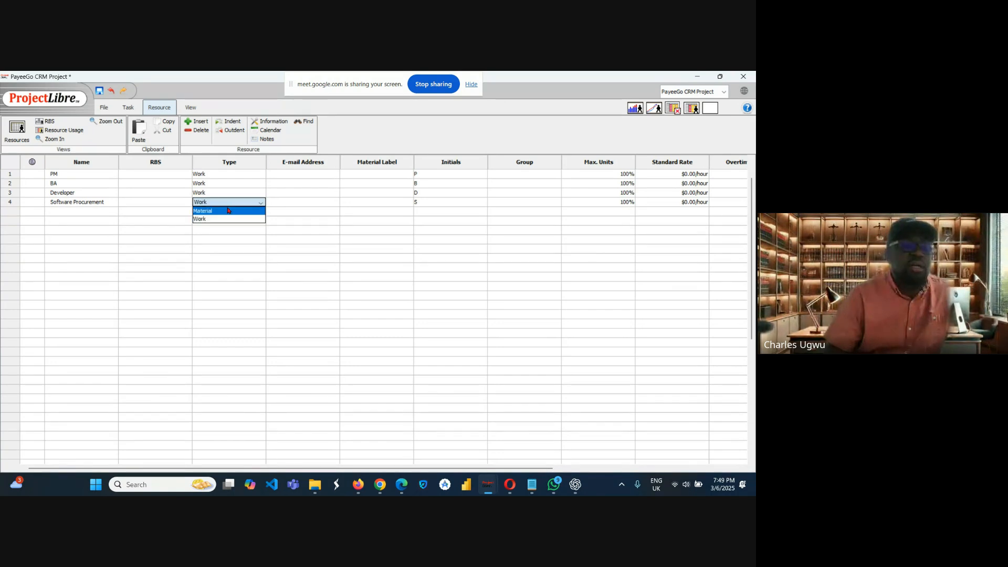
left_click(227, 210)
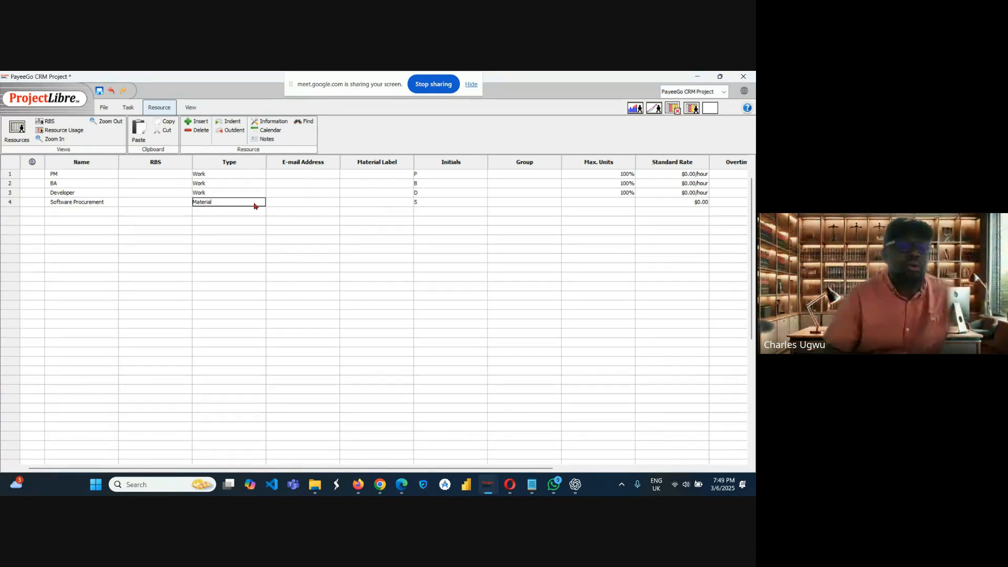
left_click(231, 213)
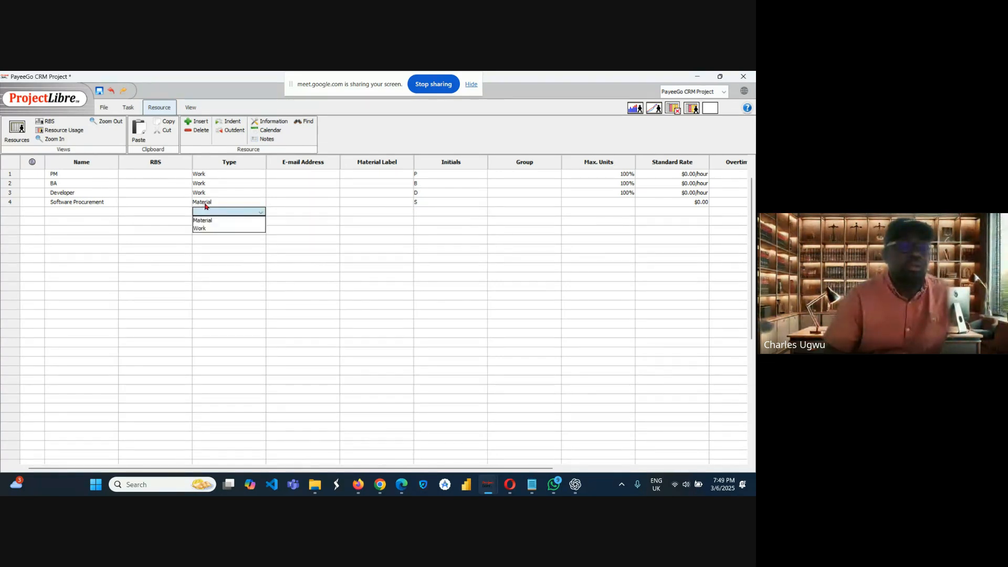
left_click(219, 210)
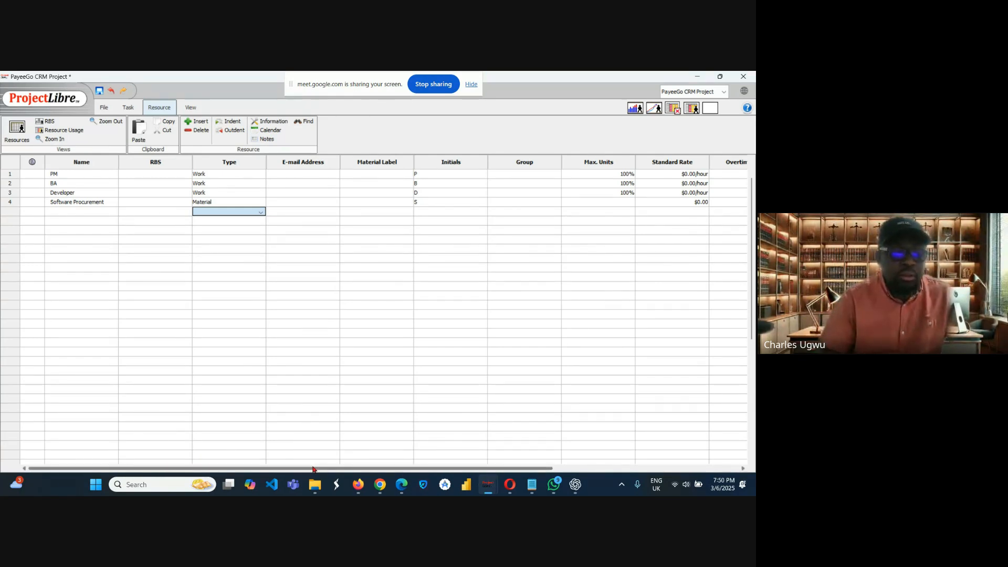
Check the resource rate columns, then review the cost allocations and the Resource Table sheet in the Google Sheets project plan.
left_click_drag(329, 467, 399, 449)
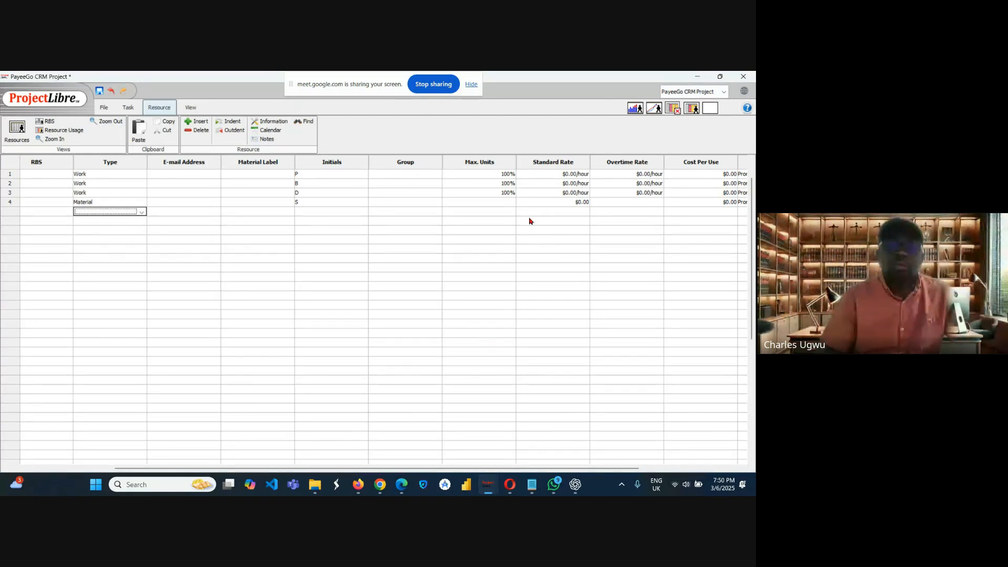
mouse_move(322, 477)
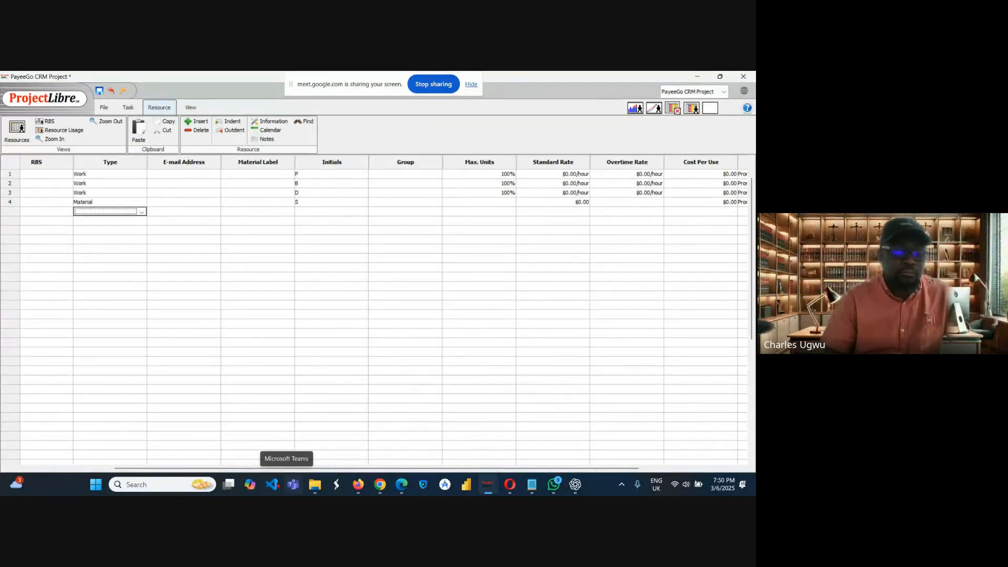
mouse_move(379, 484)
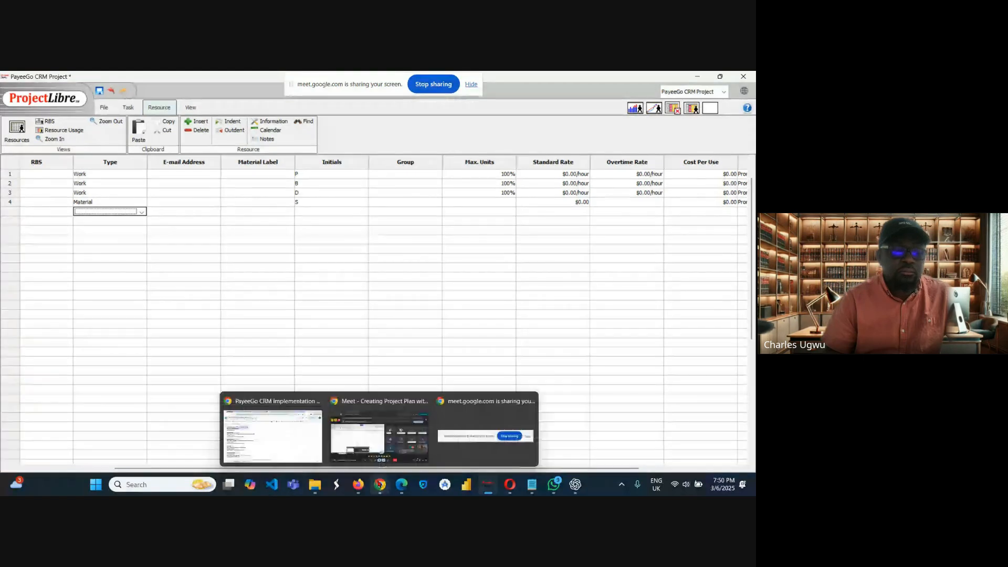
left_click(285, 433)
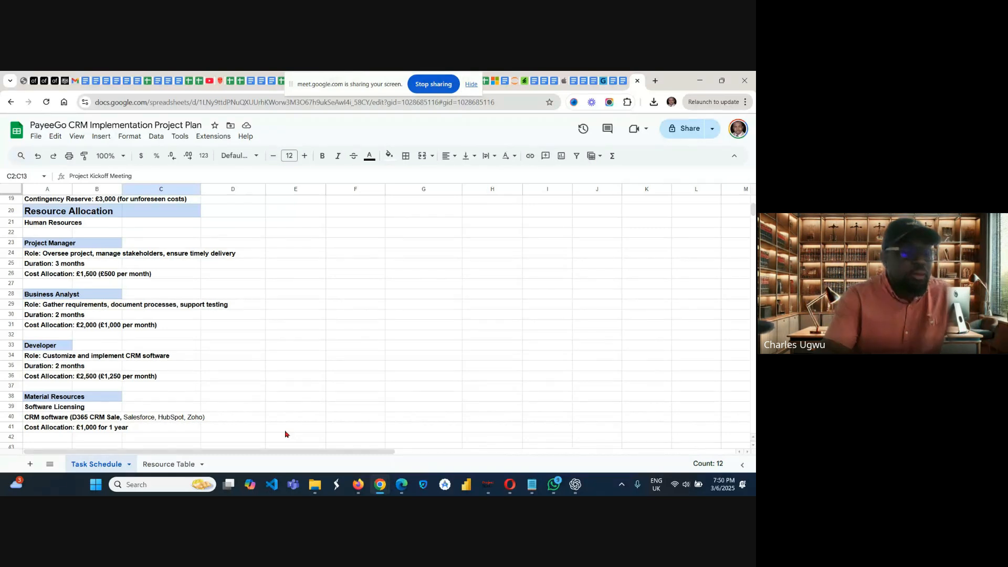
scroll(285, 434, "down", 3)
scroll(285, 434, "up", 4)
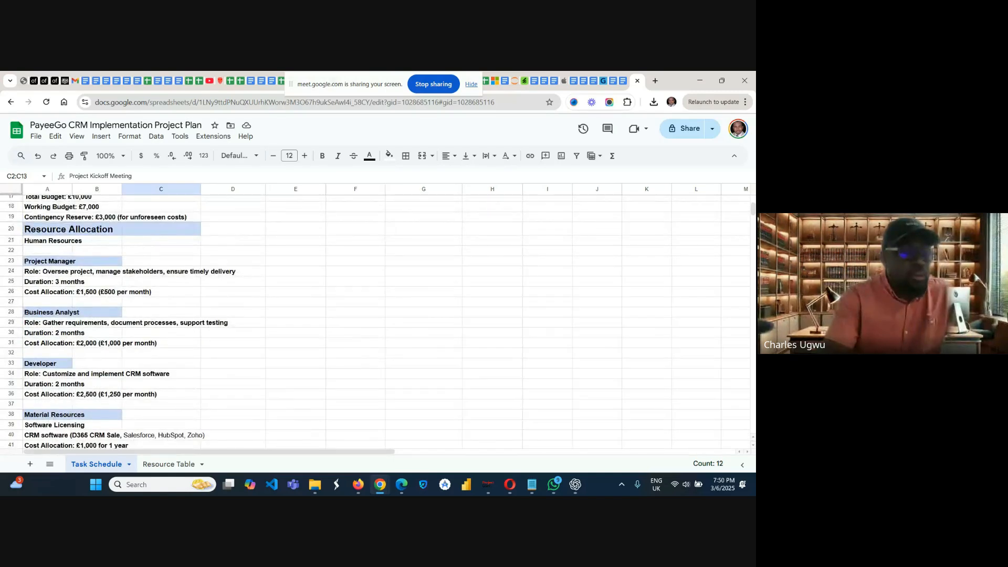
scroll(285, 433, "down", 2)
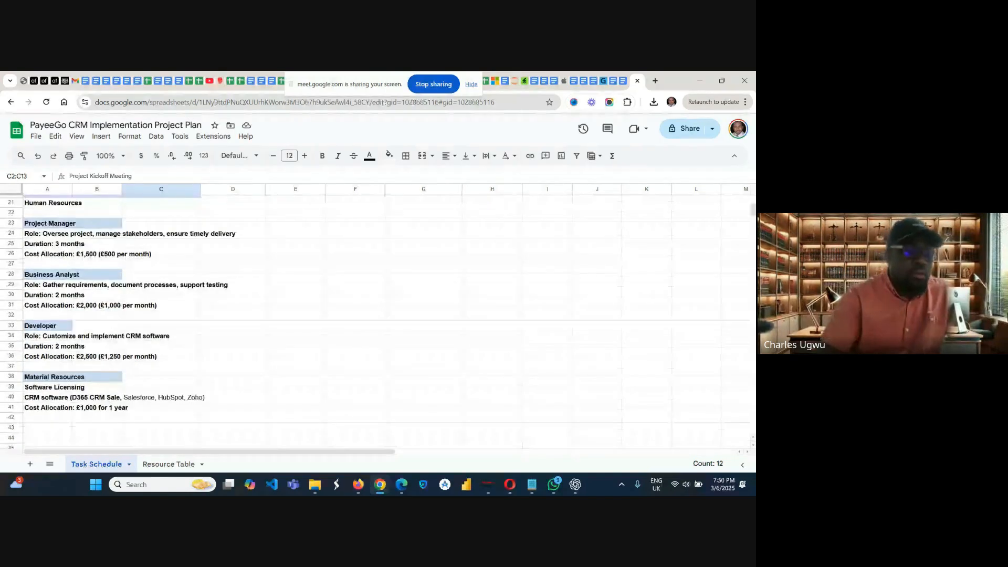
left_click(161, 464)
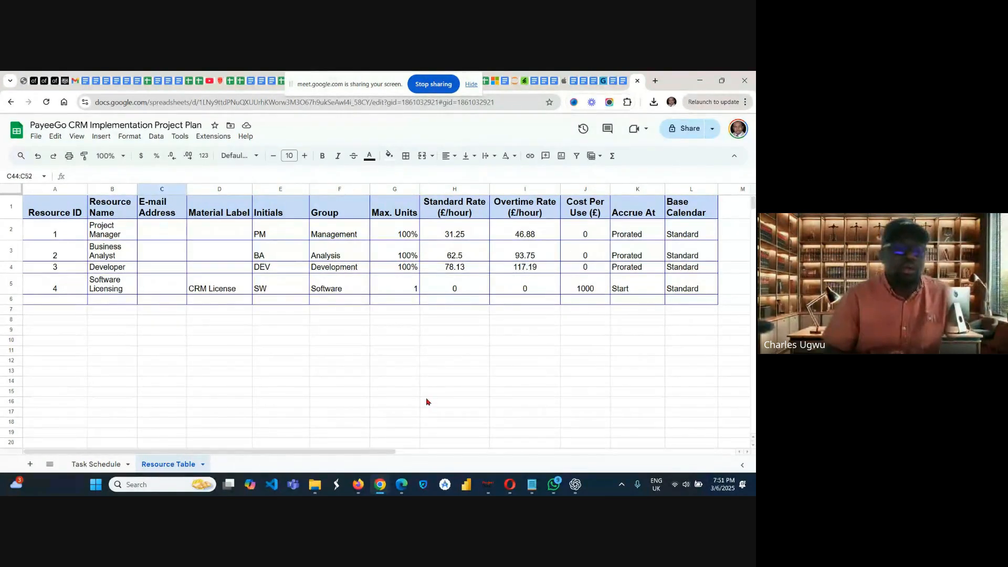
Return to the PayeeGo CRM Project in ProjectLibre and set the standard hourly rates to $30 for PM and $60 for BA.
mouse_move(493, 477)
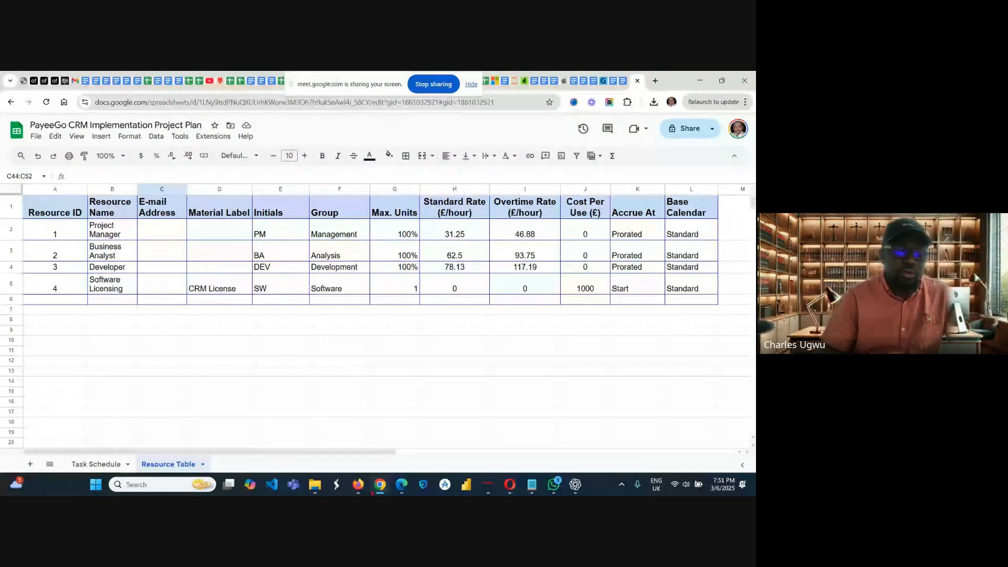
mouse_move(373, 489)
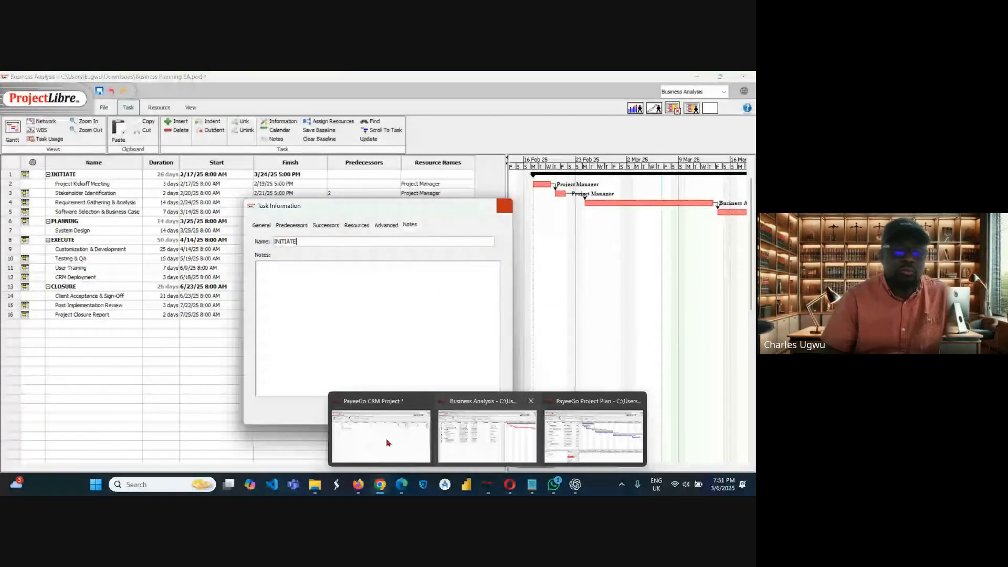
left_click(388, 443)
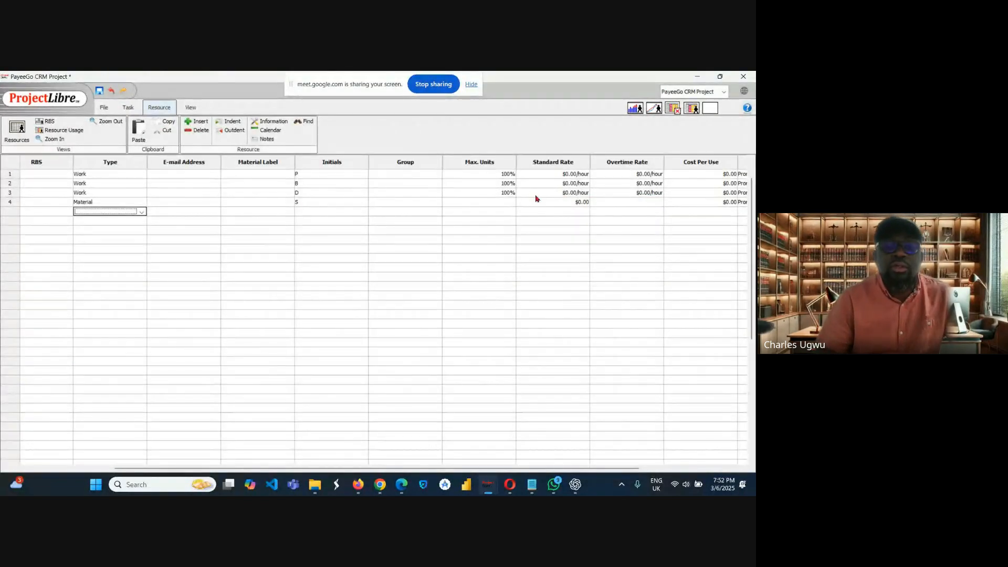
double_click(553, 173)
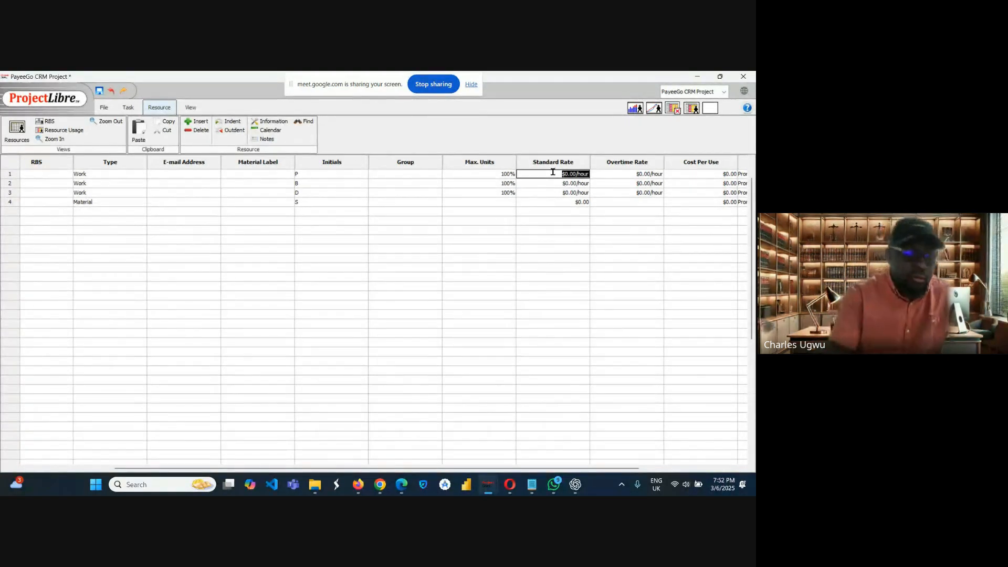
type("30")
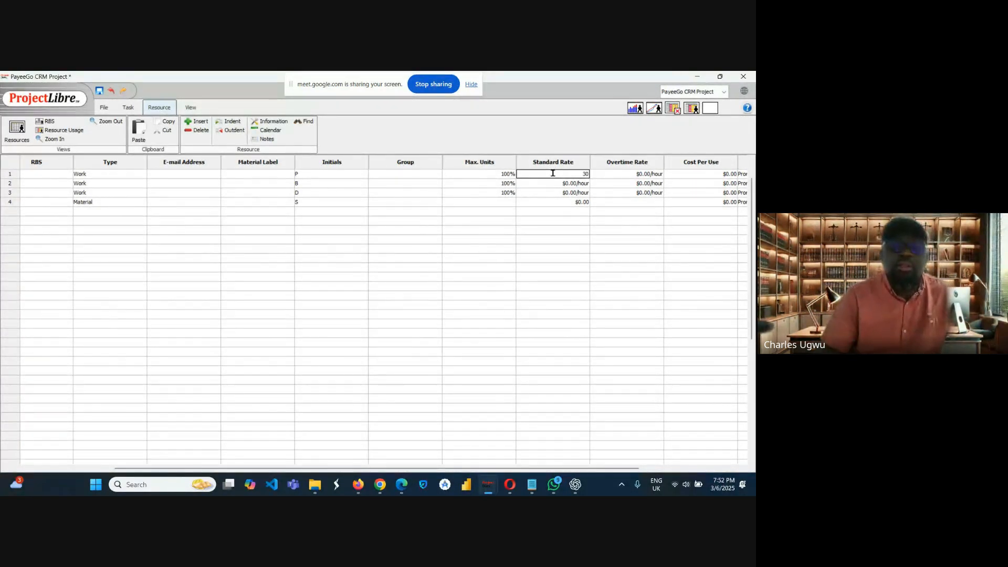
left_click(554, 184)
double_click(554, 184)
type("60")
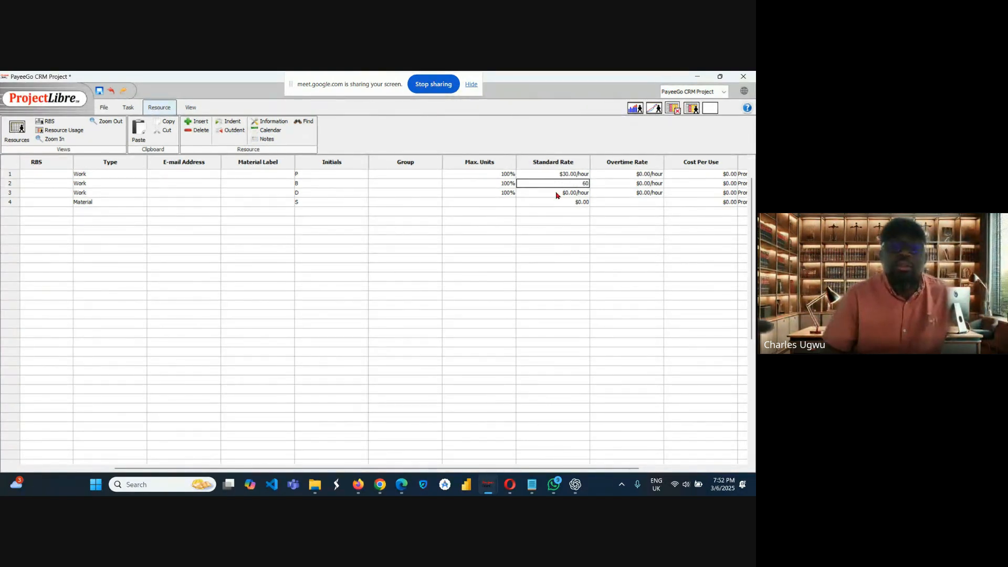
Set the Developer's standard rate to $70 per hour and Software Procurement's standard rate to $1000.
left_click(553, 193)
double_click(552, 193)
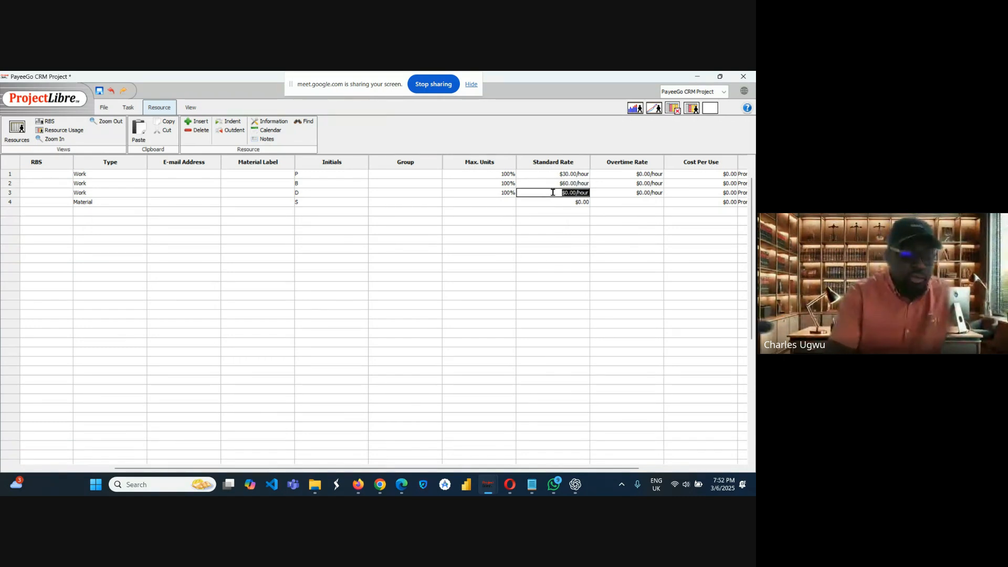
type("70")
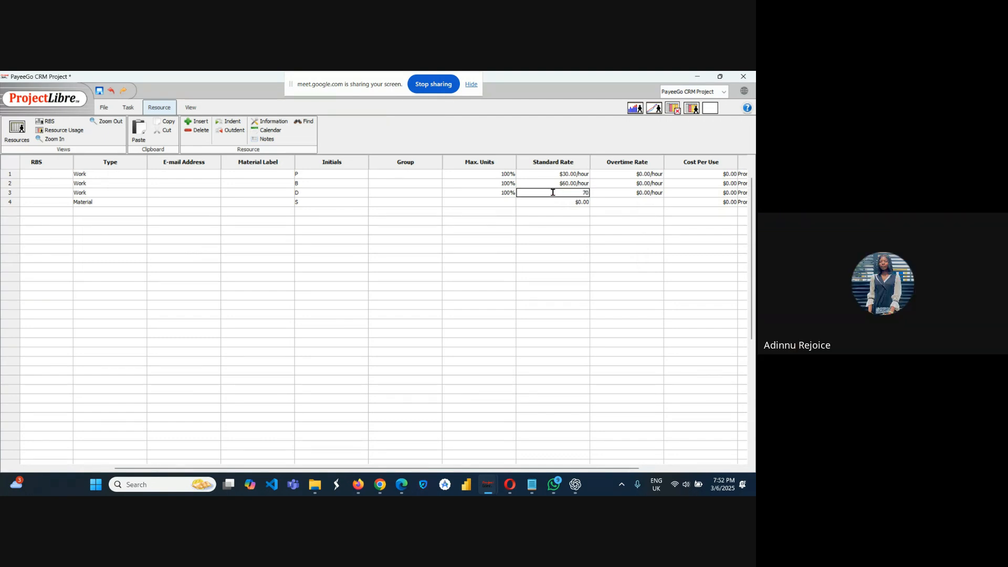
left_click(552, 204)
double_click(552, 202)
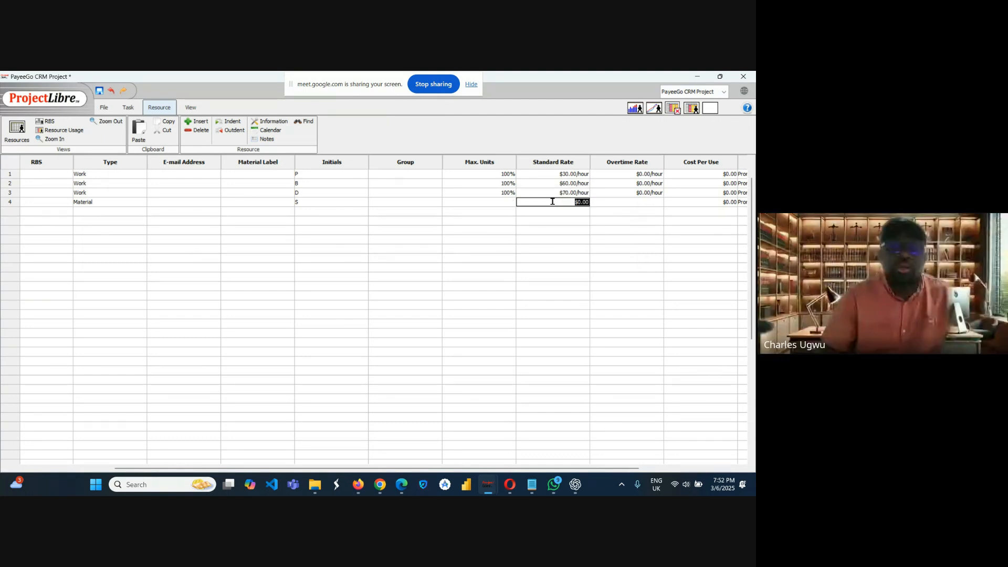
type("1000")
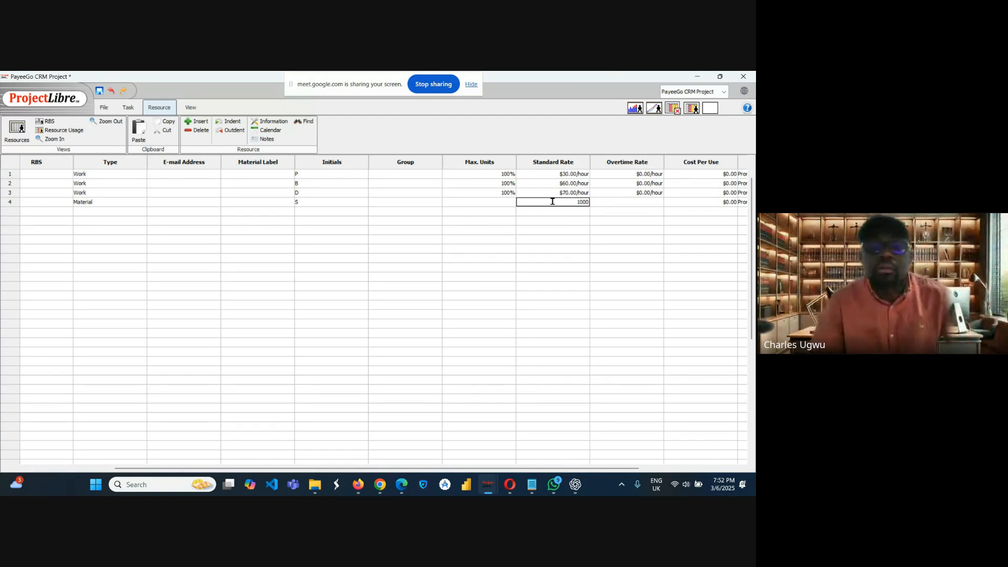
key("Return")
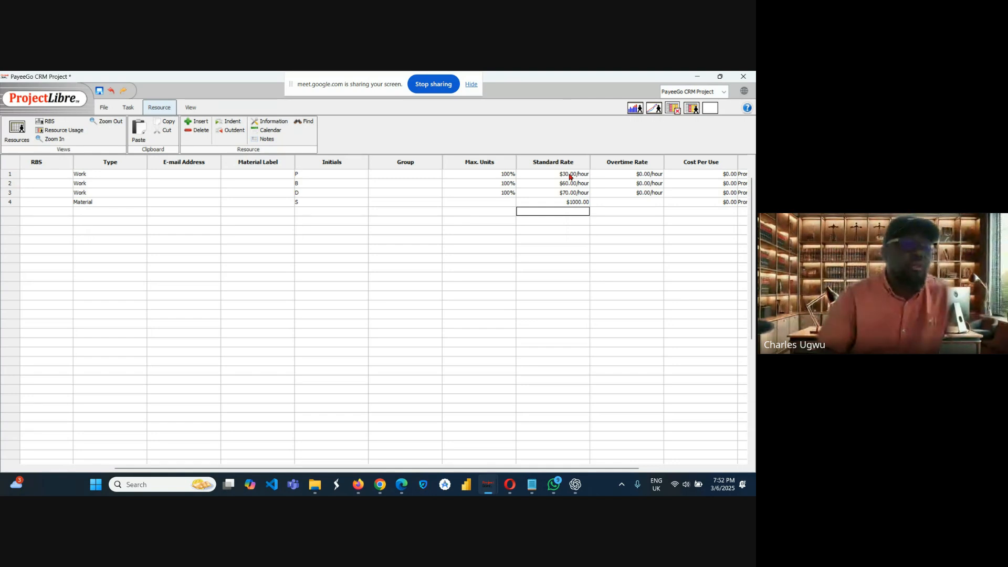
Revise the standard hourly rates to $60 for PM and $50 for BA.
double_click(570, 175)
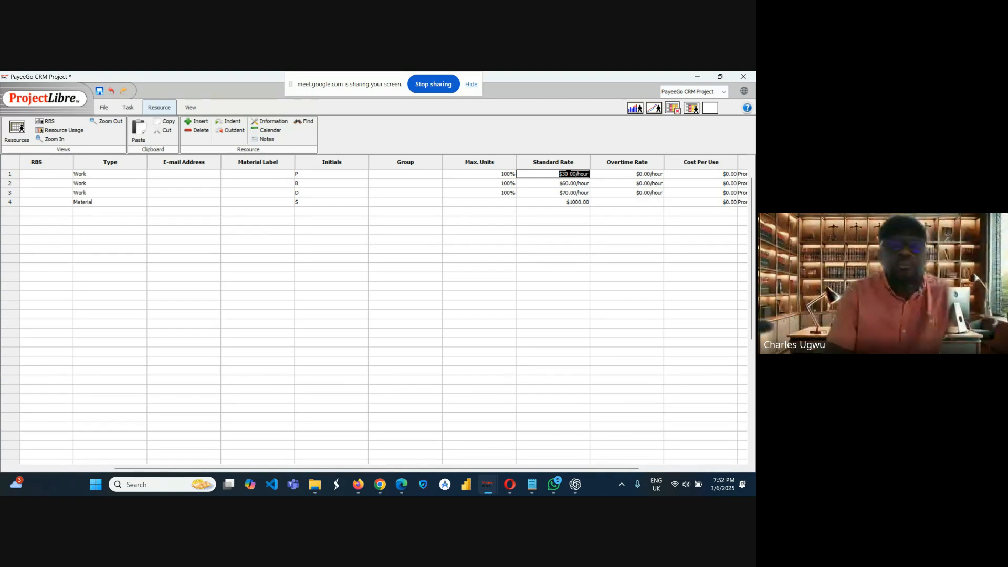
type("6")
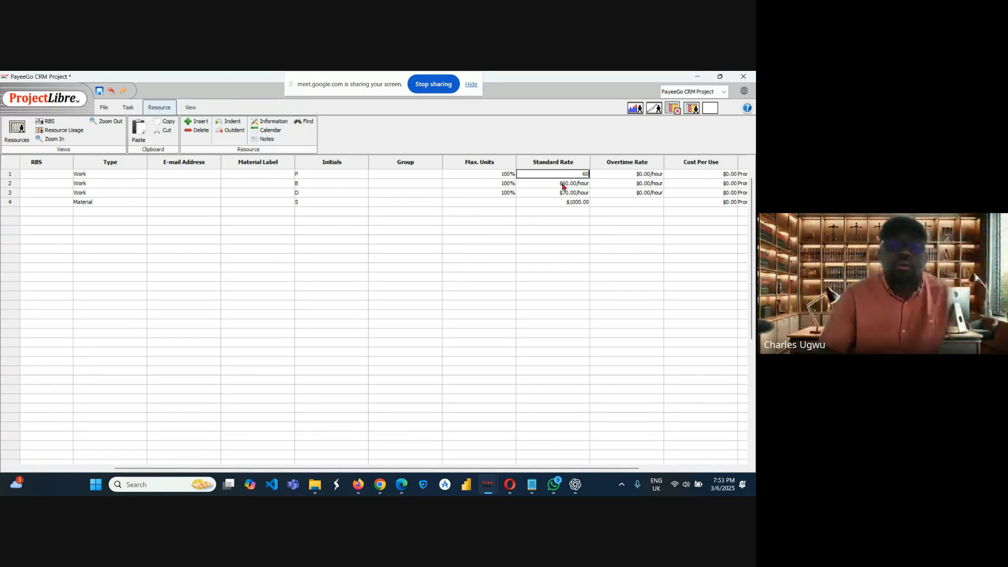
left_click(563, 185)
type("50")
left_click(552, 194)
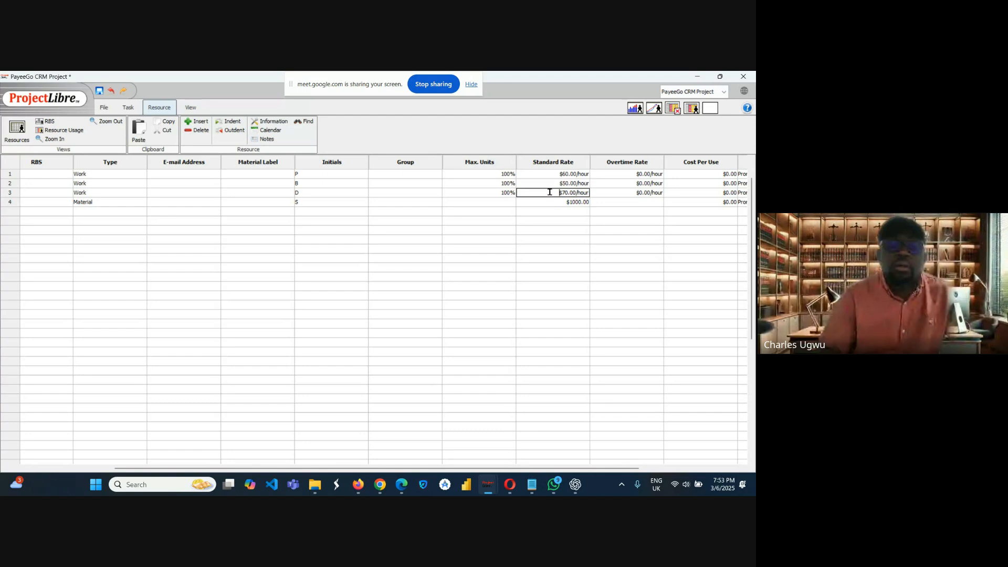
left_click(557, 228)
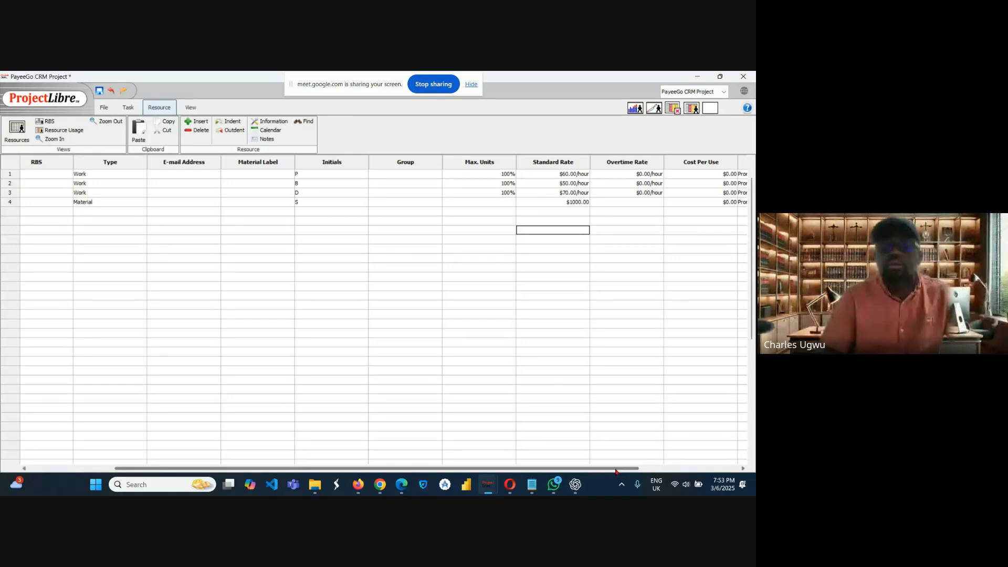
Review the resource sheet's columns from resource names and rates to cost per use, accrual and base calendar.
left_click_drag(616, 471, 727, 458)
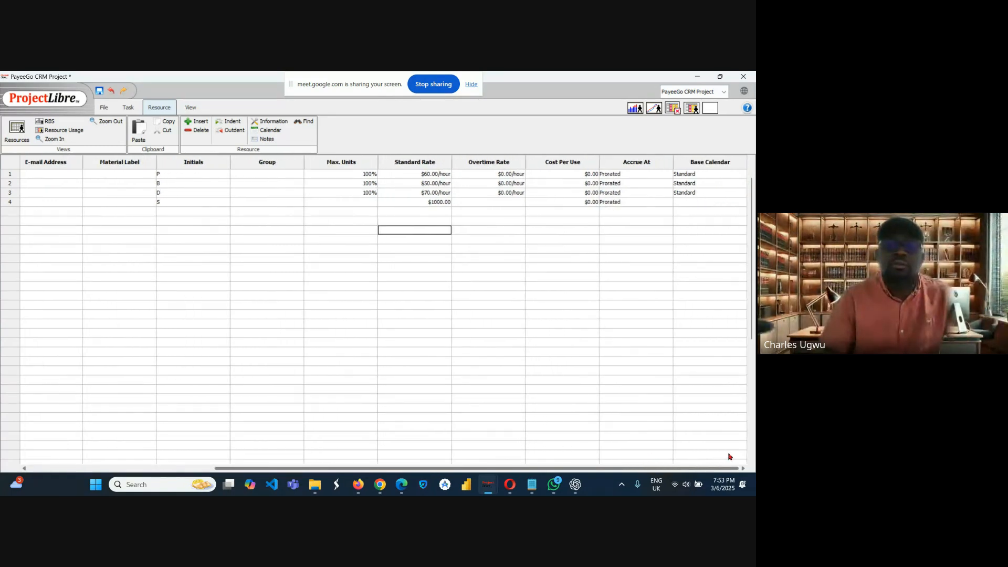
left_click_drag(729, 457, 574, 461)
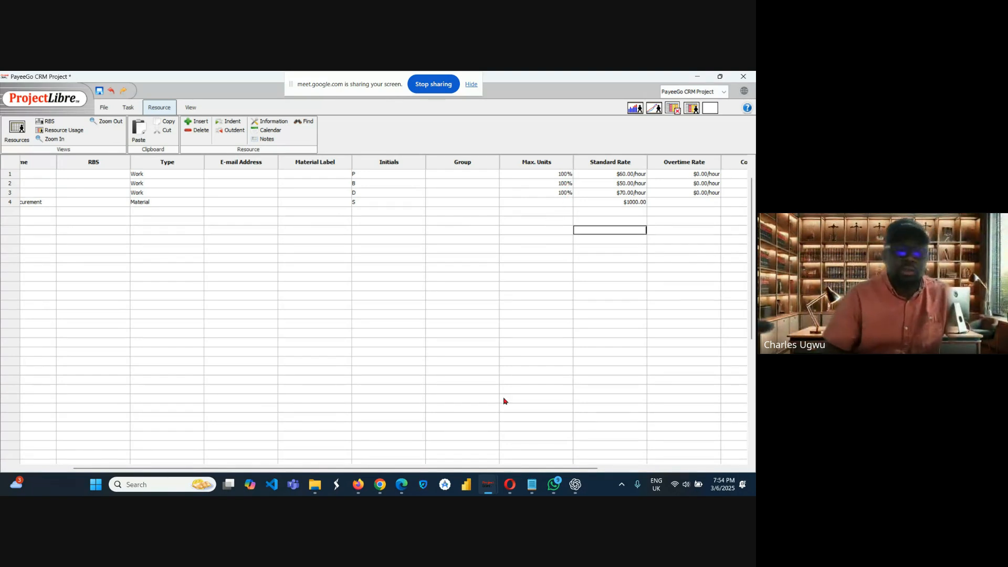
left_click_drag(473, 468, 416, 456)
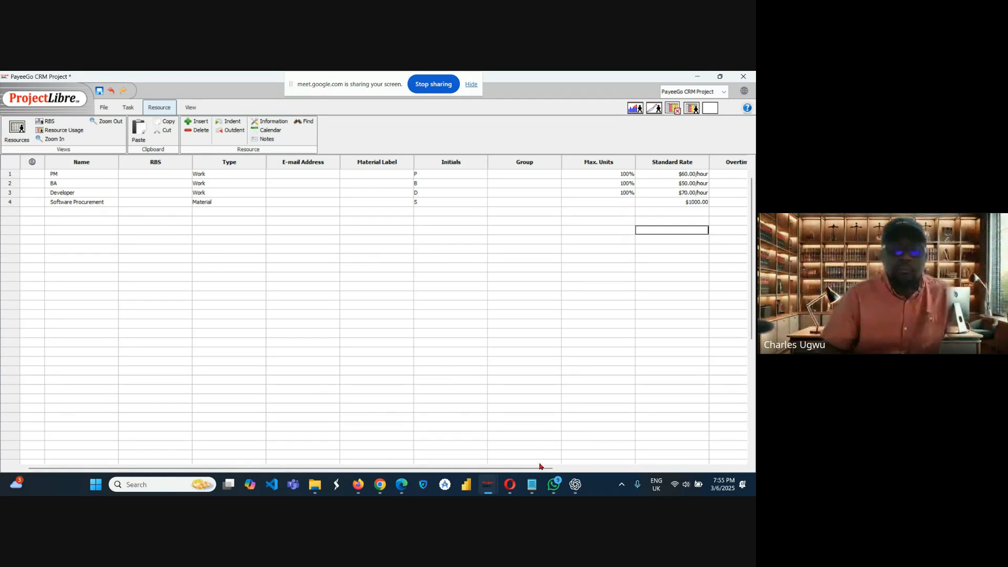
left_click_drag(544, 469, 650, 285)
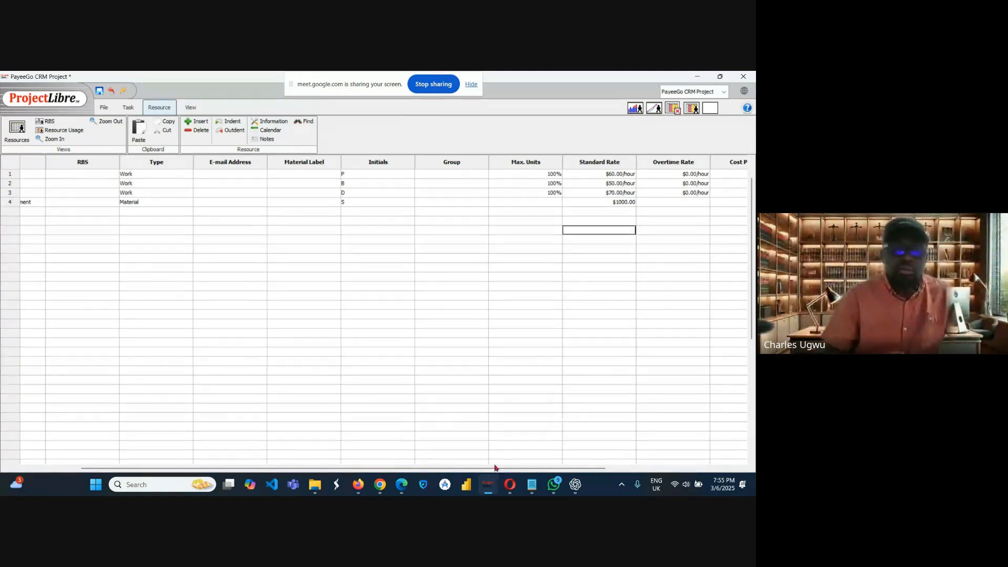
left_click_drag(493, 468, 435, 477)
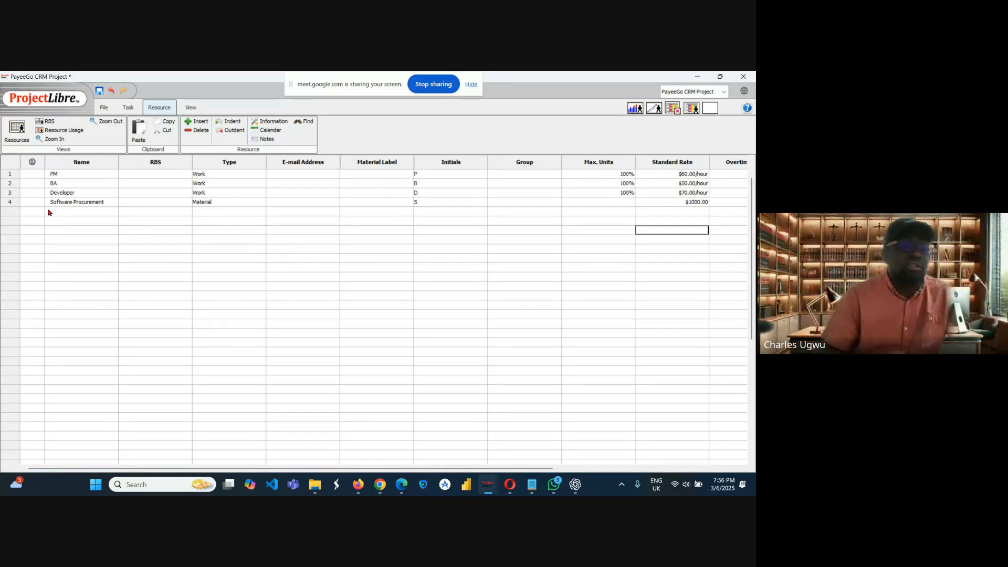
Switch to the project's Gantt view and widen the task table to show the full Resource Names column.
left_click(128, 108)
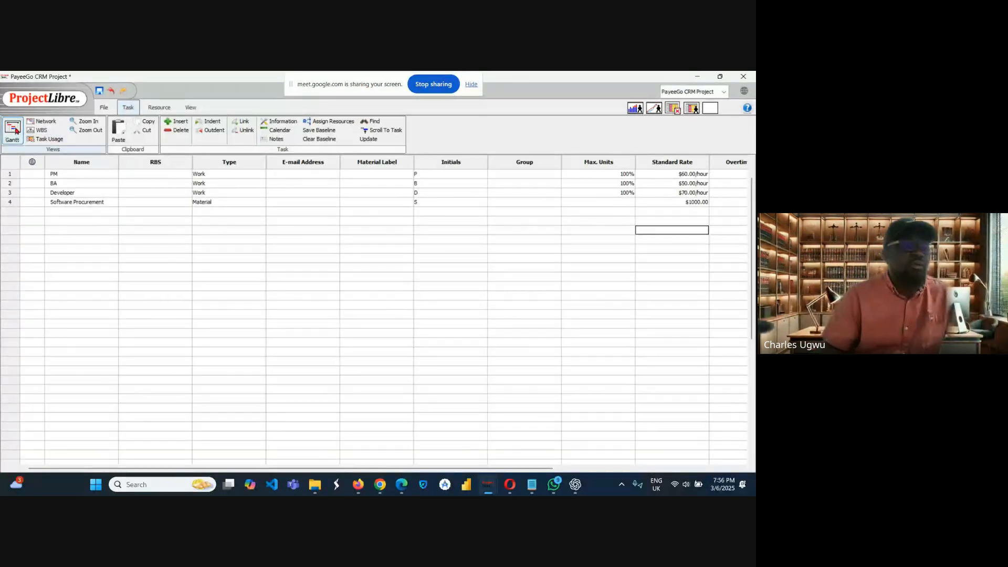
left_click(16, 131)
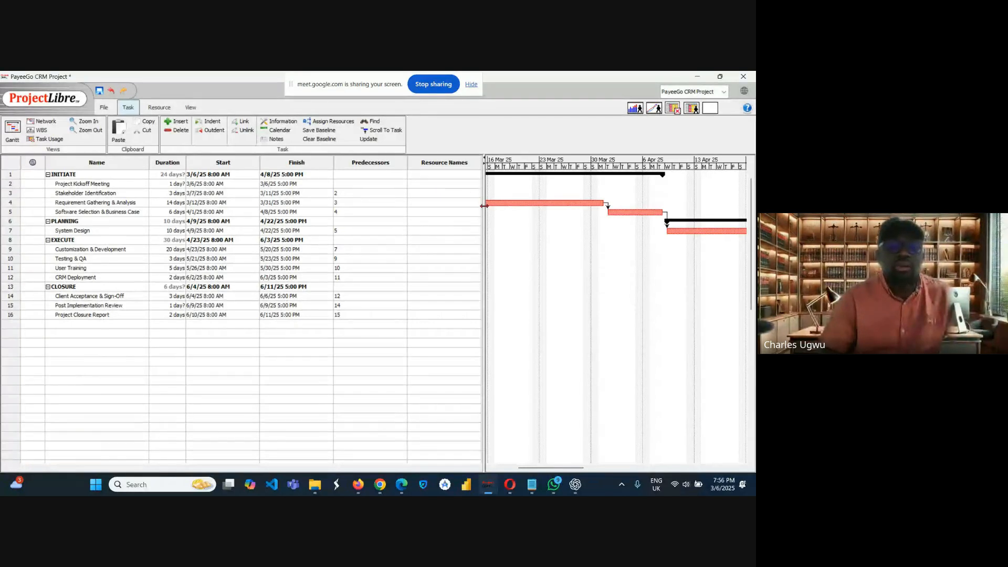
left_click_drag(483, 205, 506, 205)
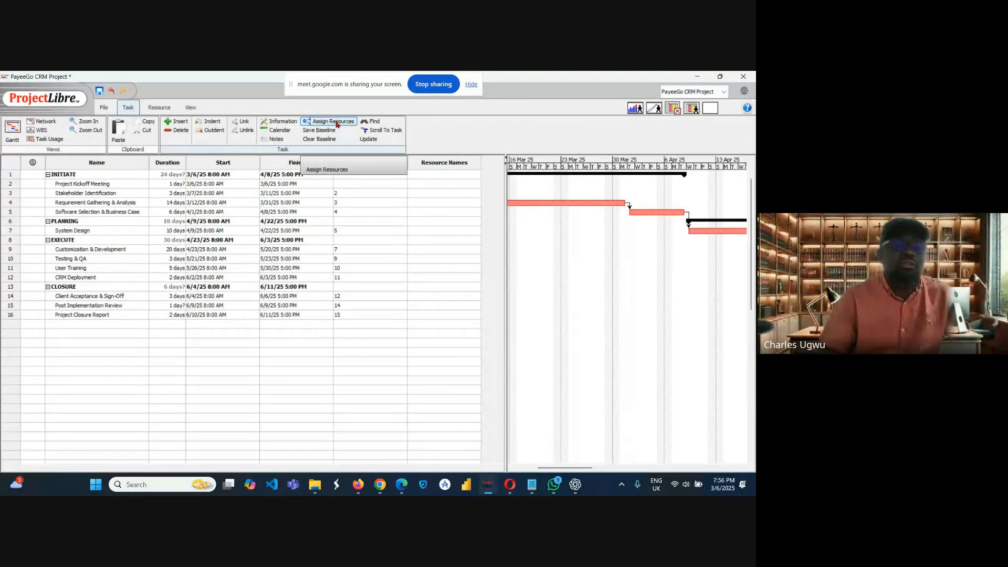
Assign the PM resource to the Project Kickoff Meeting task through its task information.
left_click(439, 182)
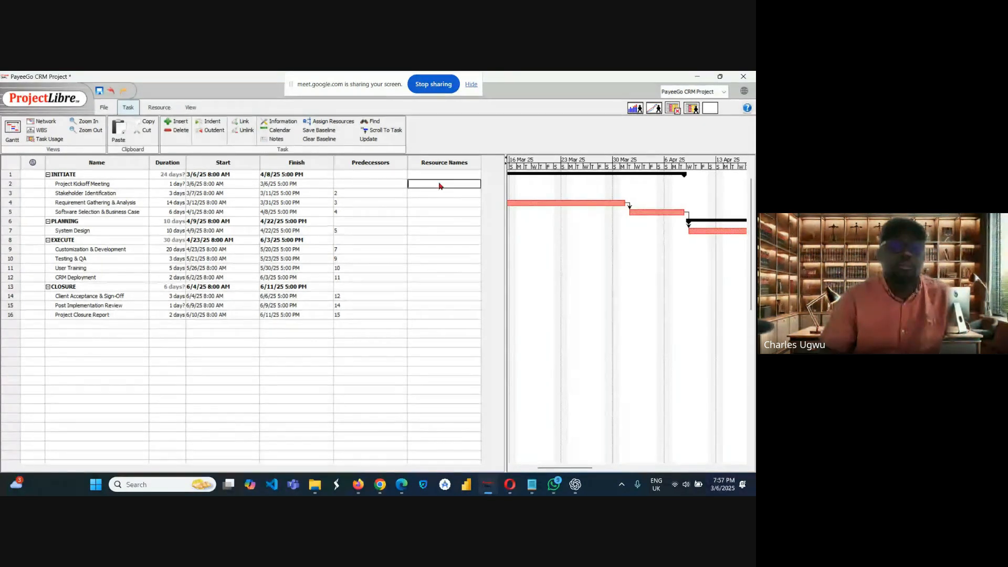
double_click(442, 182)
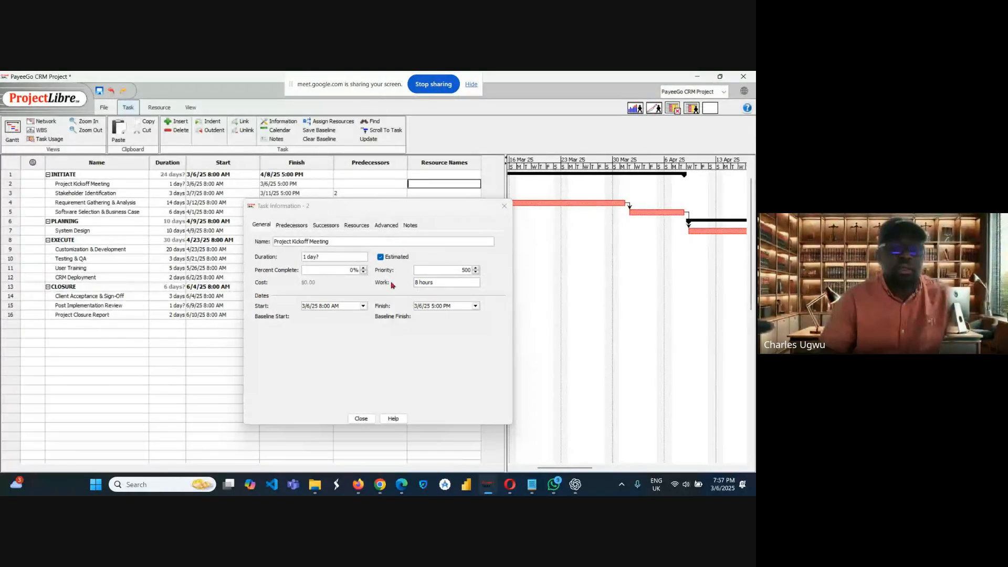
left_click(360, 227)
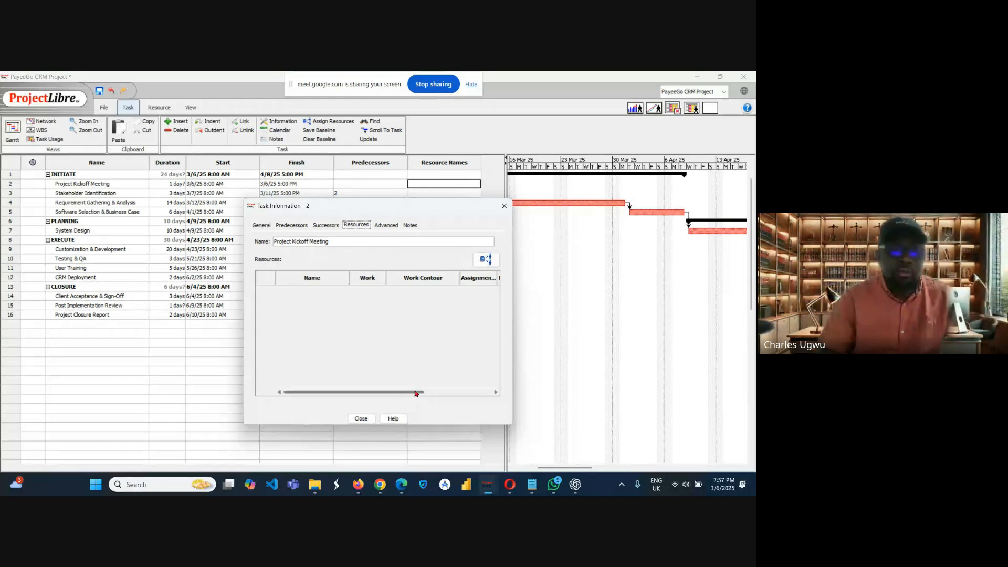
left_click_drag(415, 393, 374, 393)
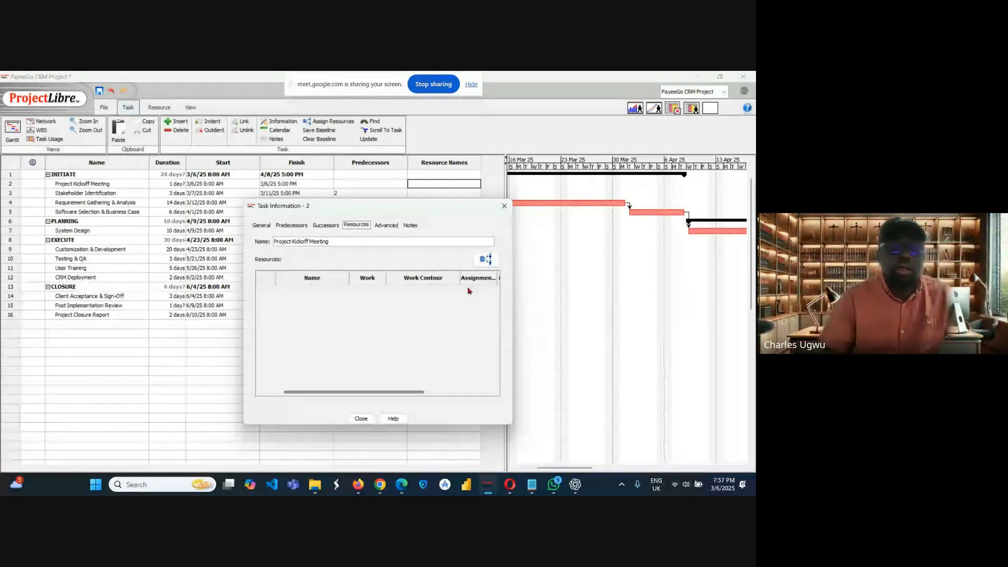
left_click(485, 259)
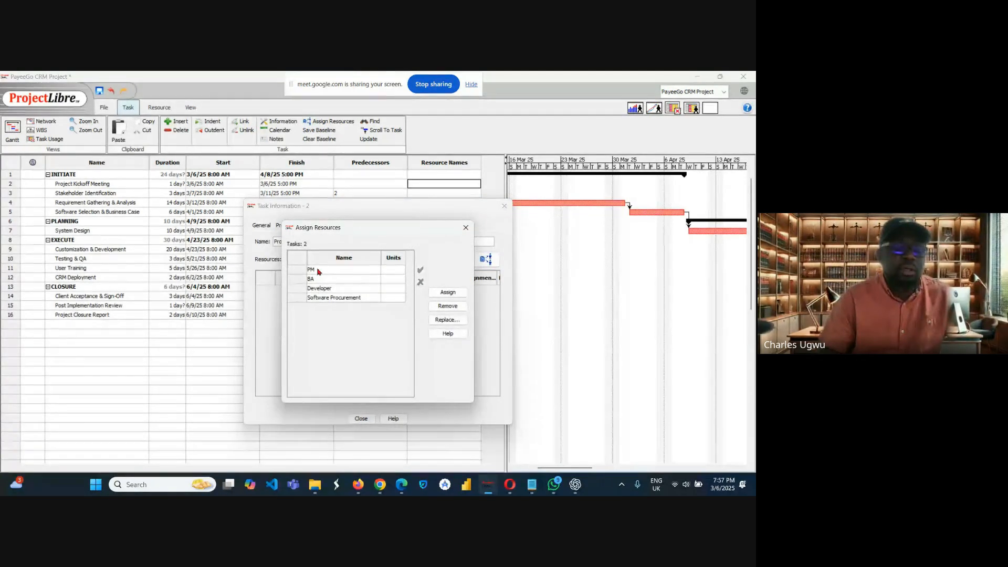
left_click(318, 272)
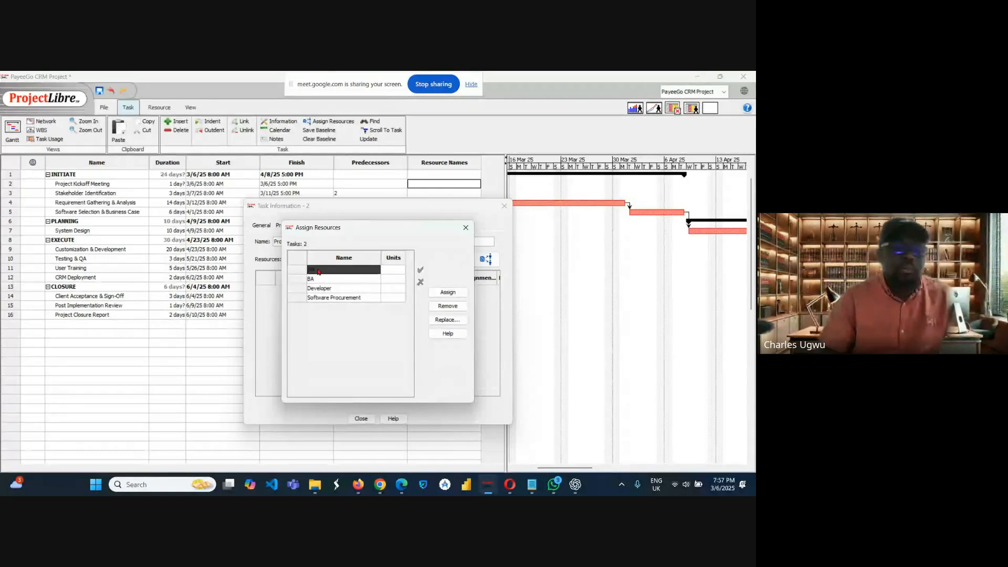
left_click(447, 293)
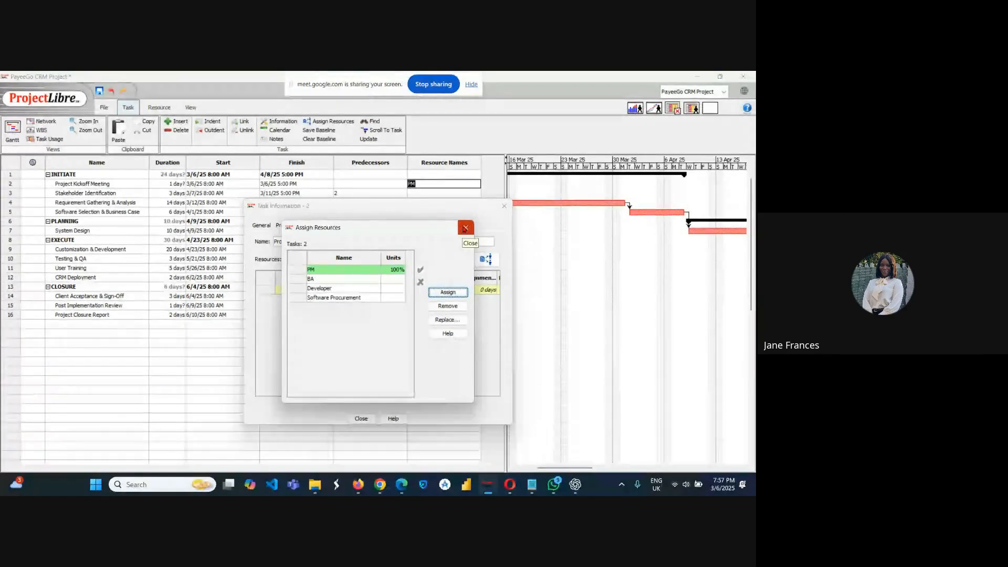
left_click(465, 227)
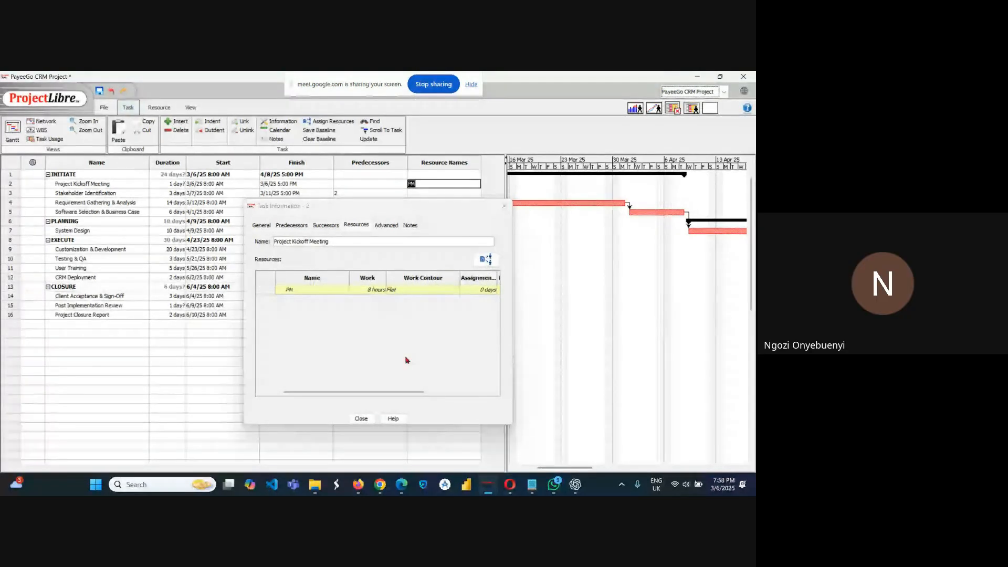
left_click(362, 419)
Assign both the PM and BA resources to the Stakeholder Identification task.
left_click(437, 203)
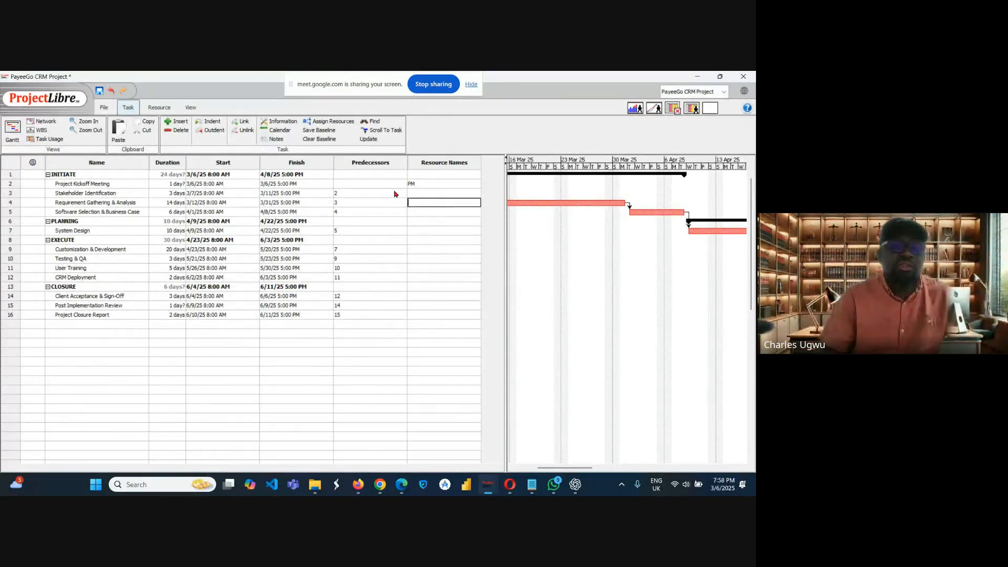
left_click(424, 191)
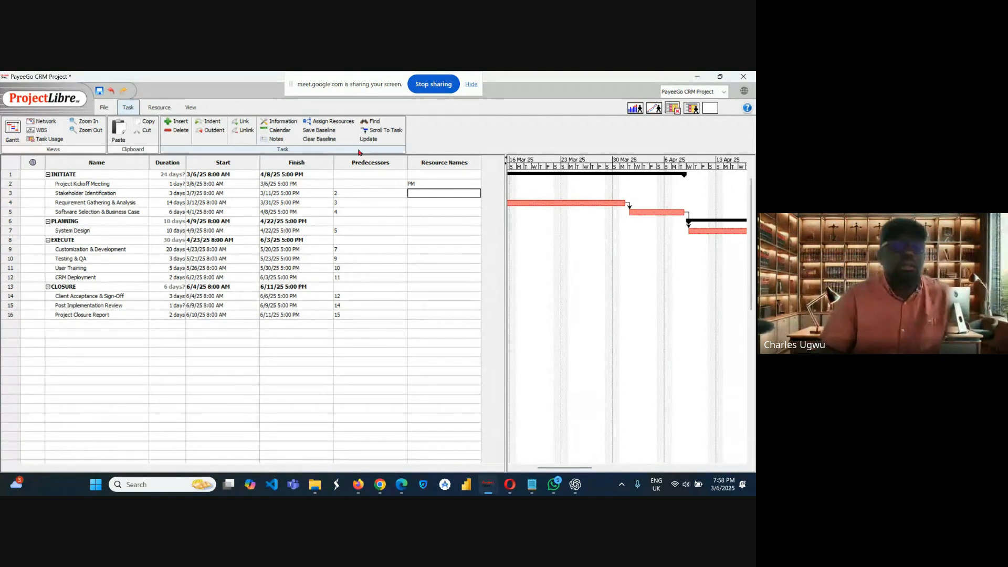
left_click(332, 123)
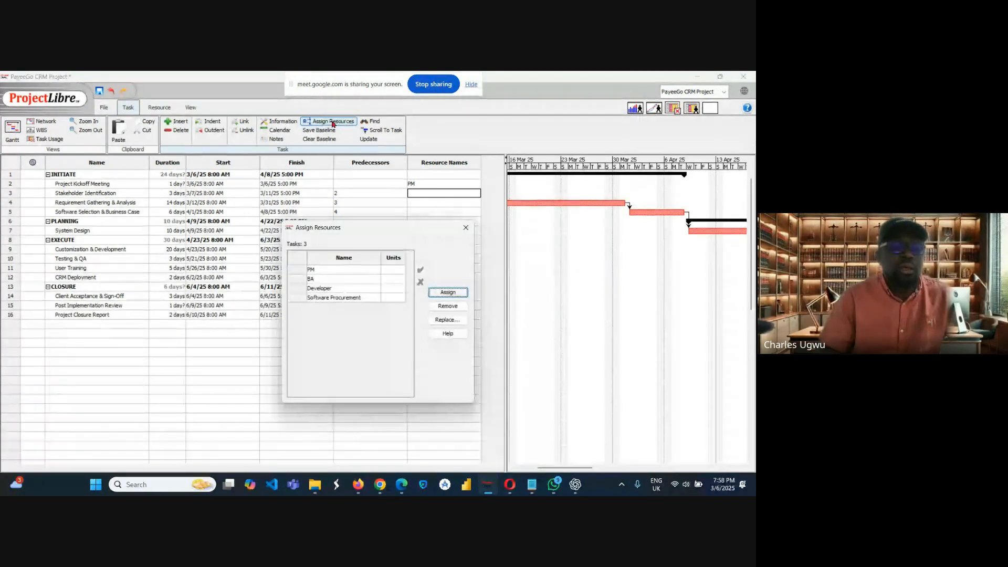
left_click(360, 271)
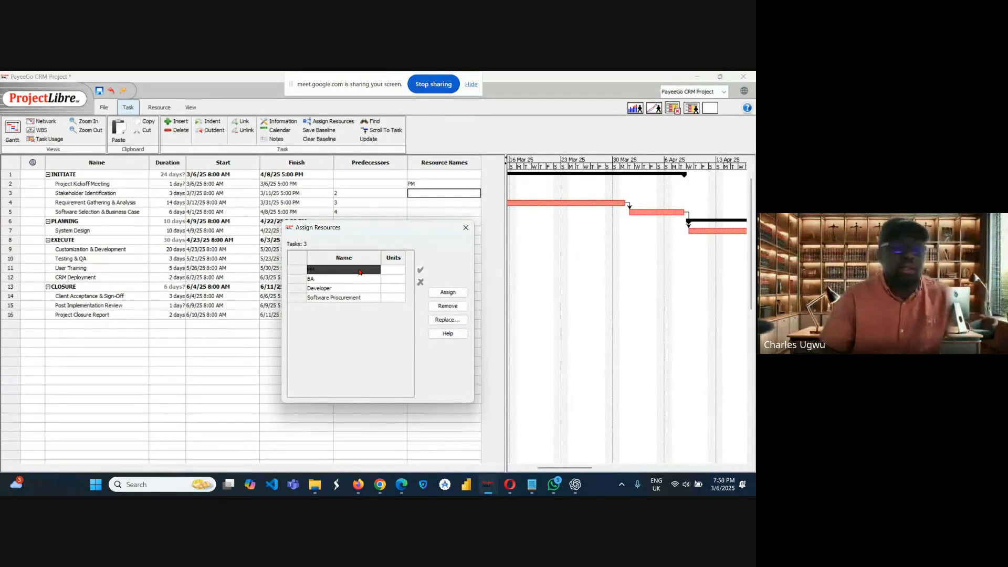
left_click(340, 279)
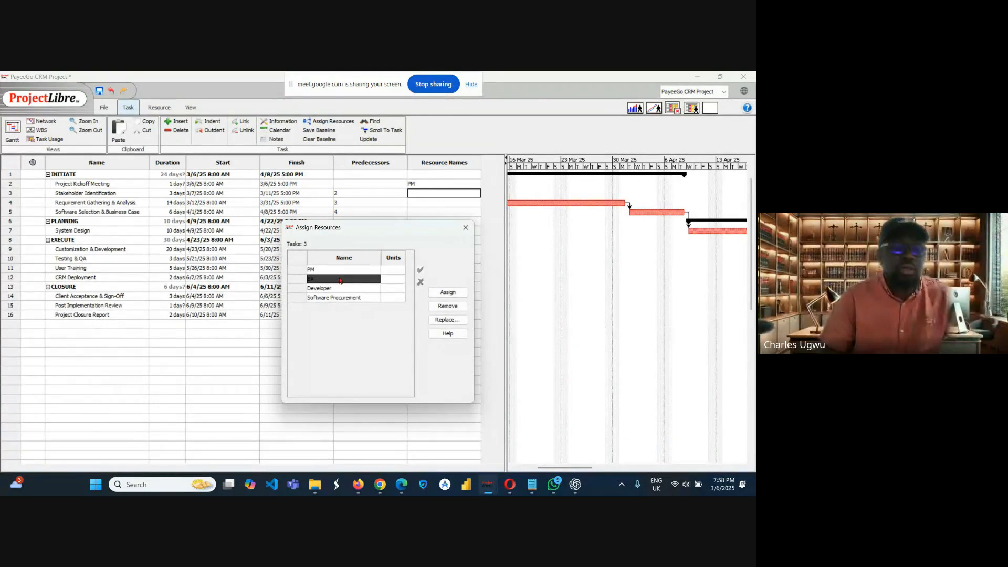
left_click(333, 268)
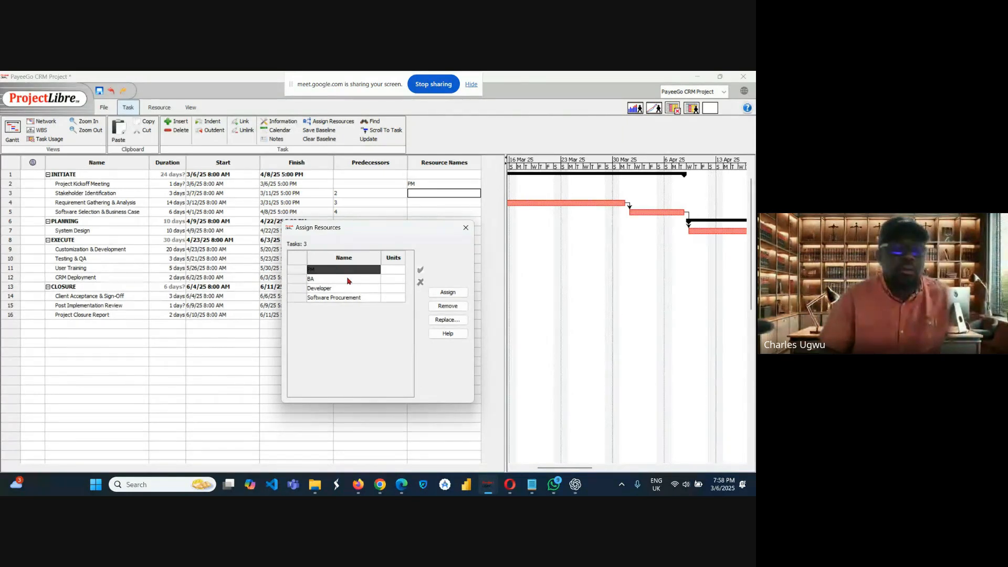
left_click(349, 280, "ctrl")
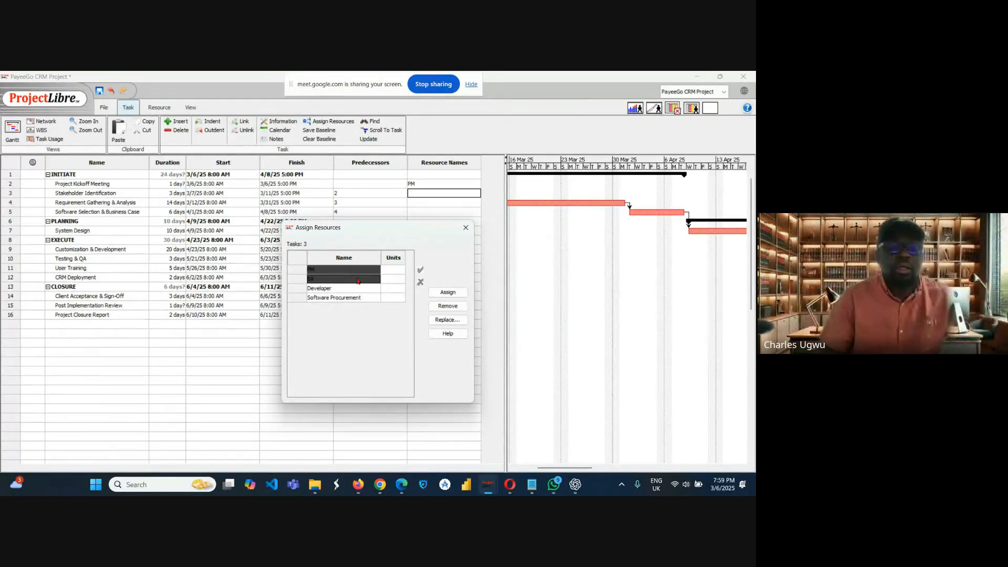
left_click(447, 293)
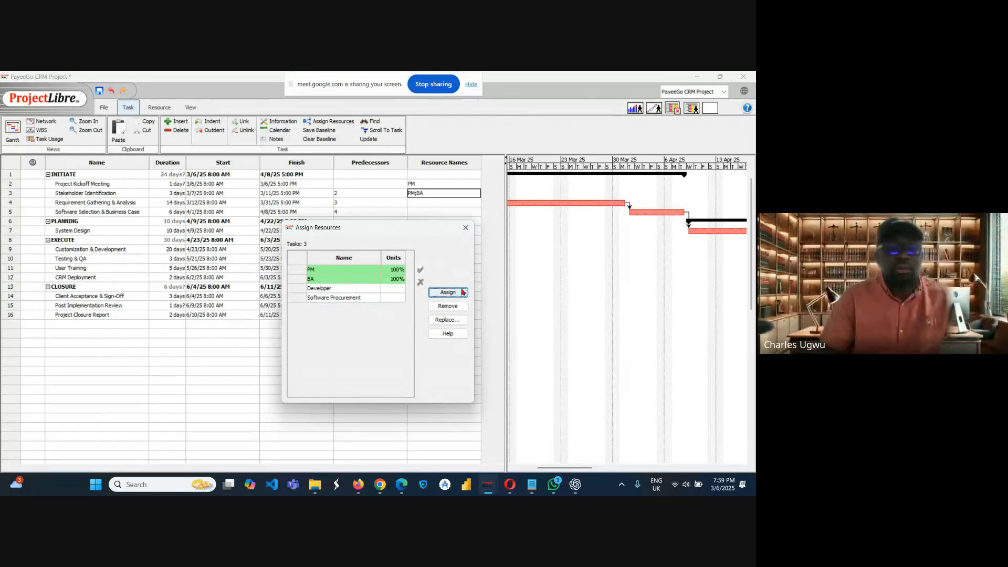
left_click(465, 229)
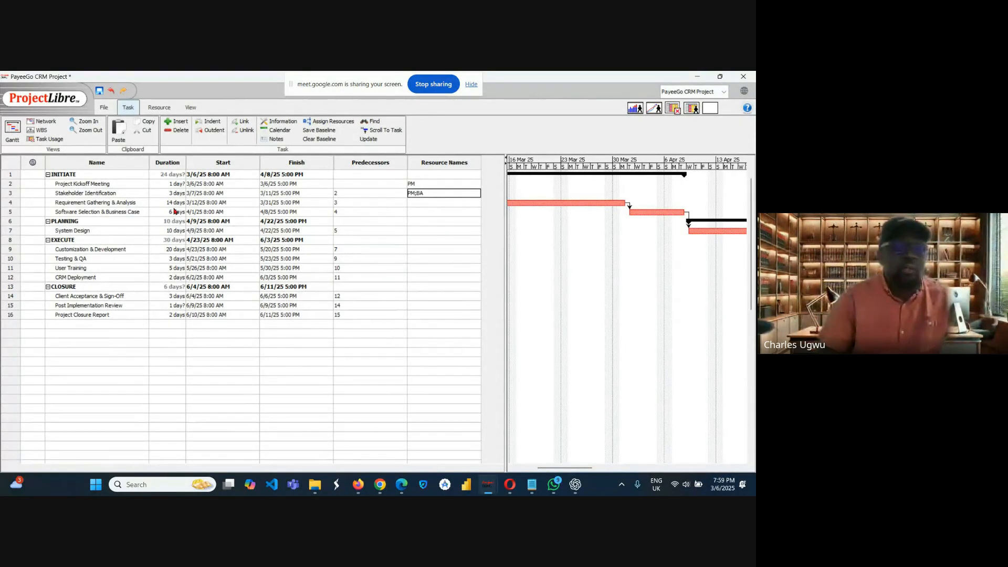
Assign the BA resource to the Requirement Gathering & Analysis task.
left_click(419, 203)
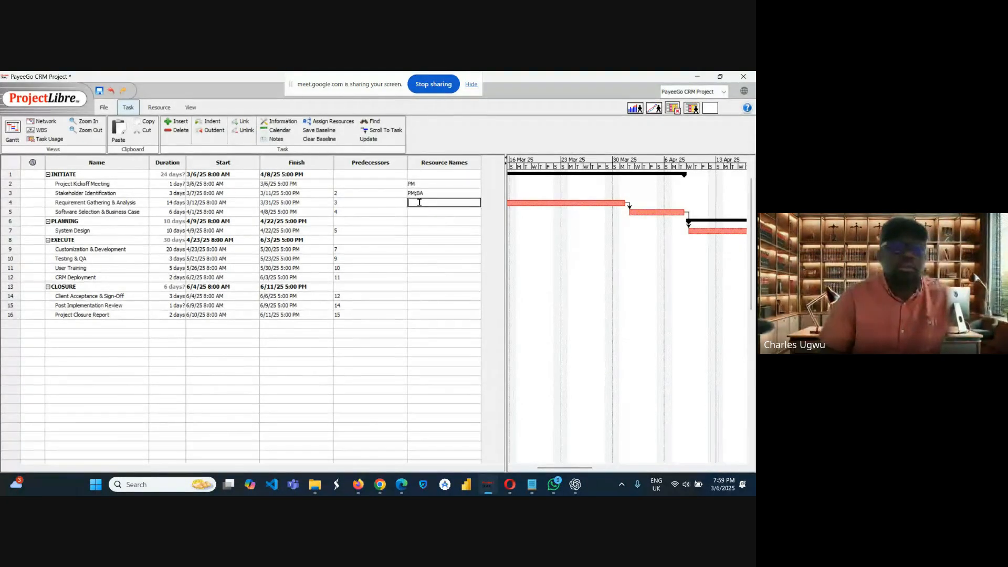
left_click(333, 122)
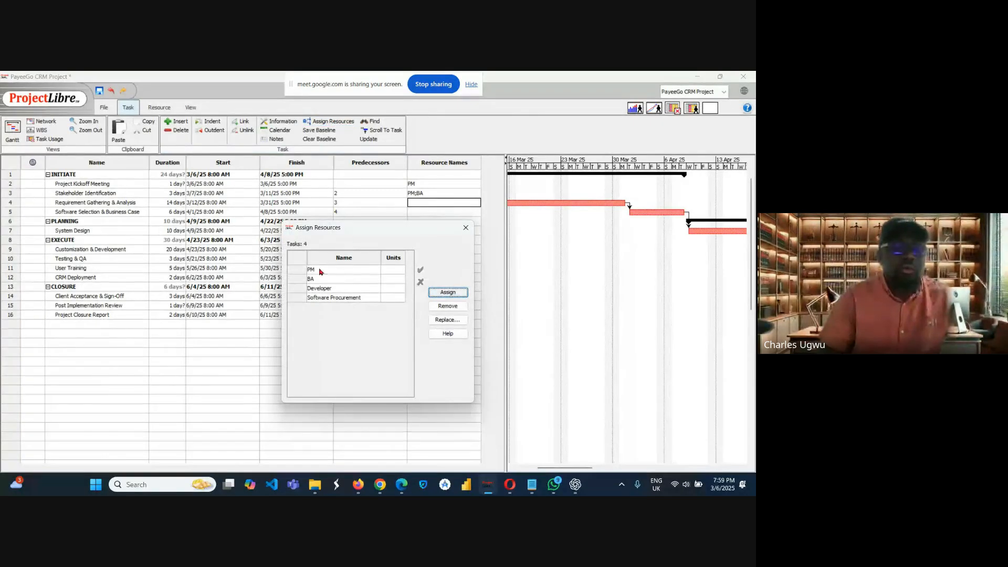
left_click(362, 280)
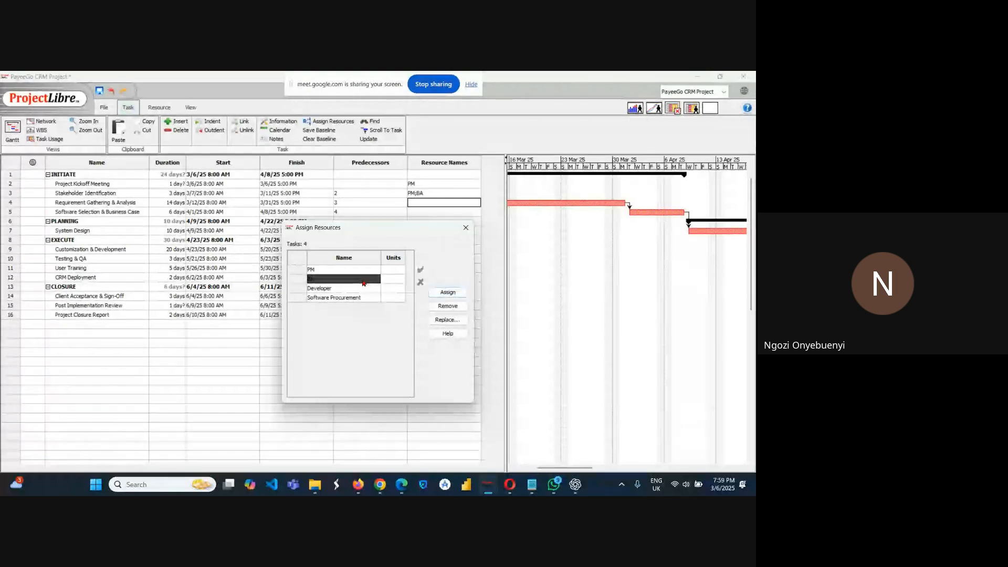
left_click(447, 293)
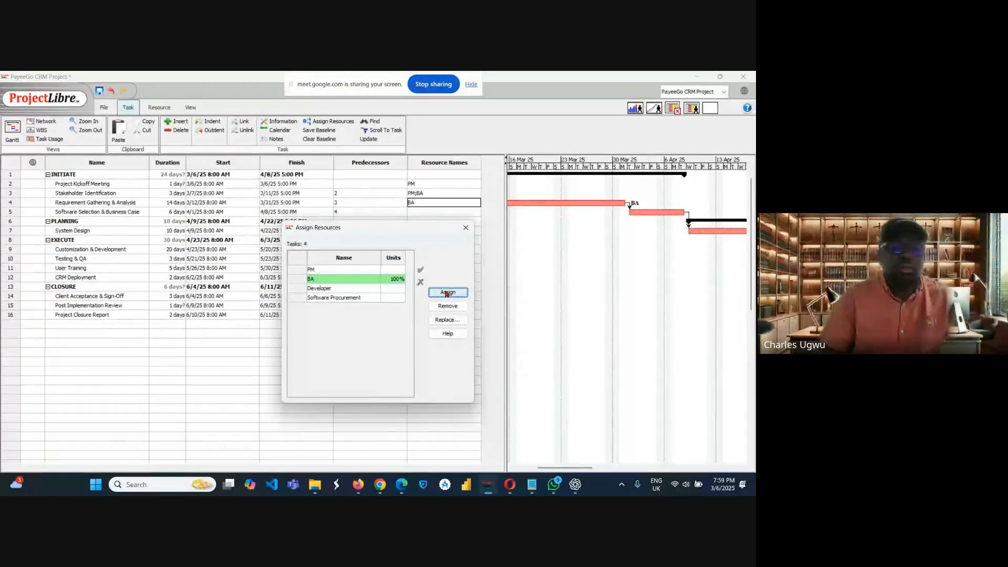
left_click(465, 228)
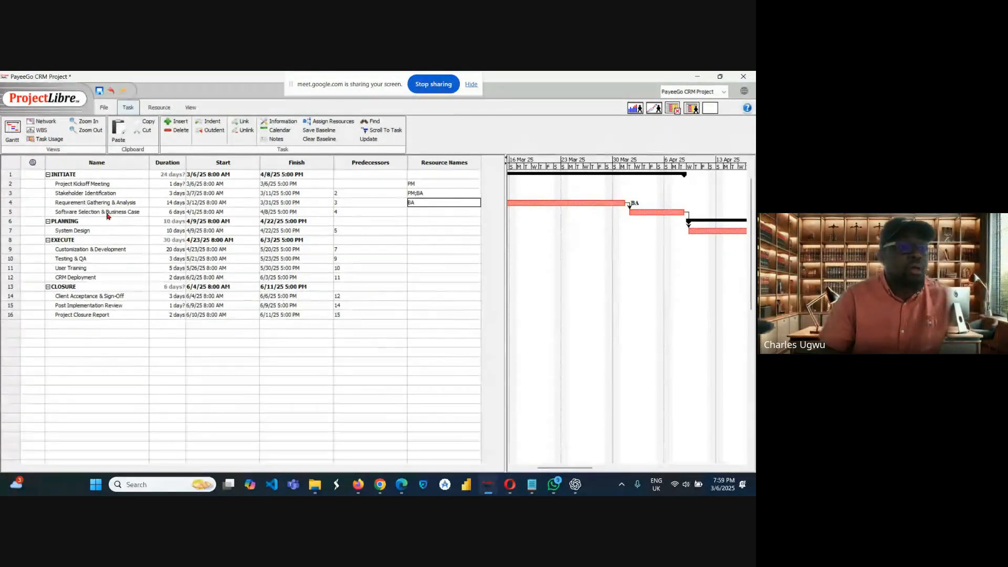
Assign the BA resource to the Software Selection & Business Case task.
left_click(429, 212)
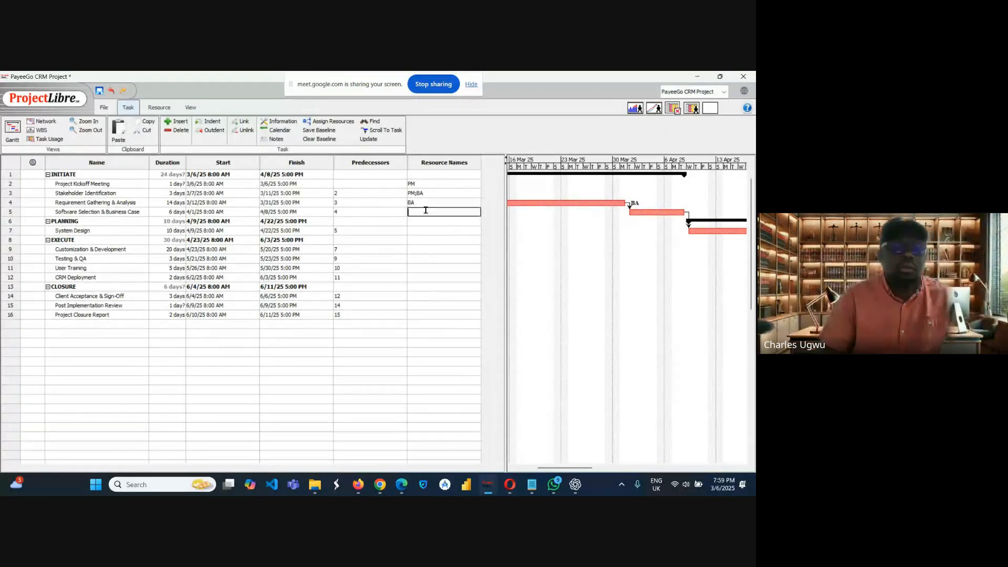
left_click(328, 123)
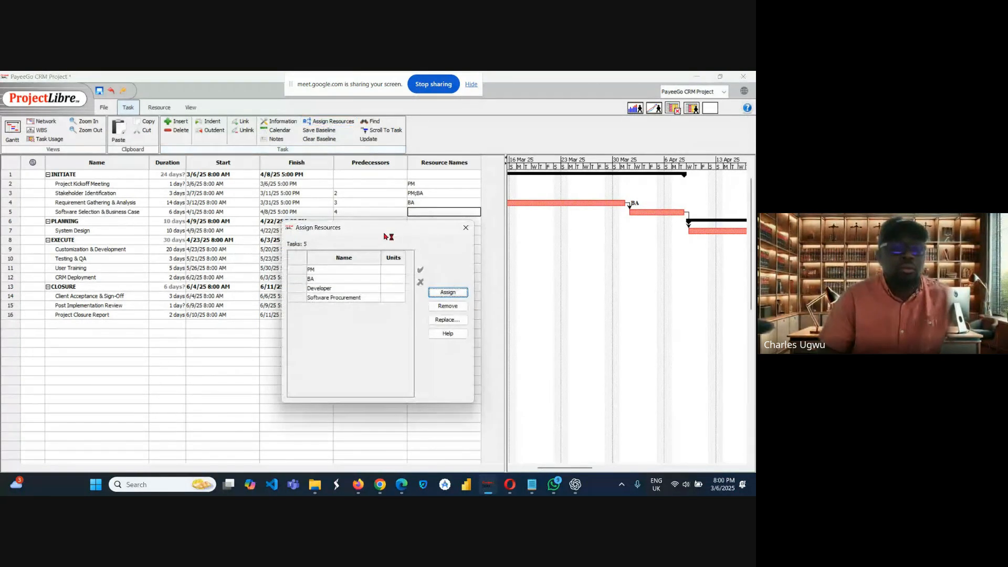
left_click(349, 280)
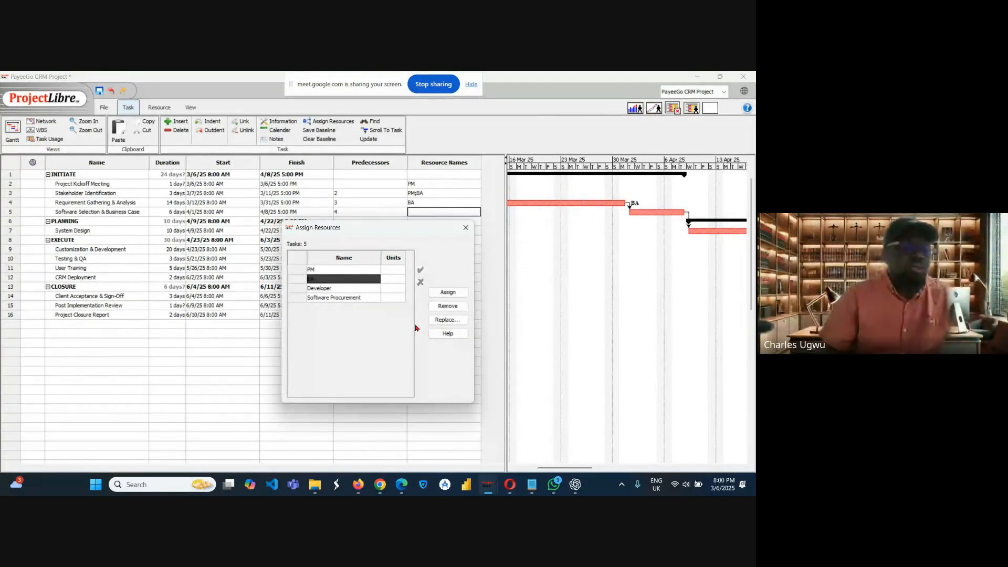
left_click(450, 294)
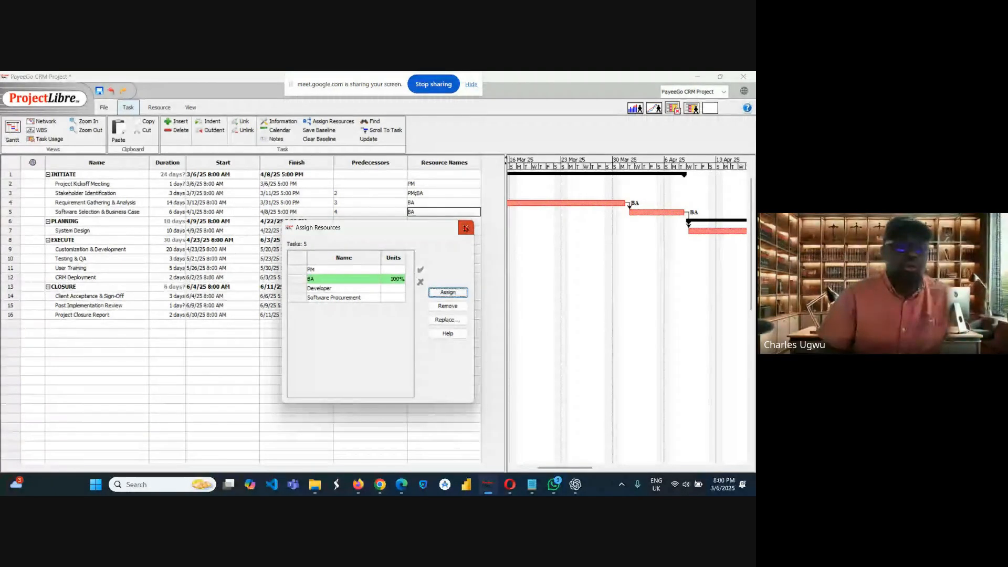
left_click(467, 228)
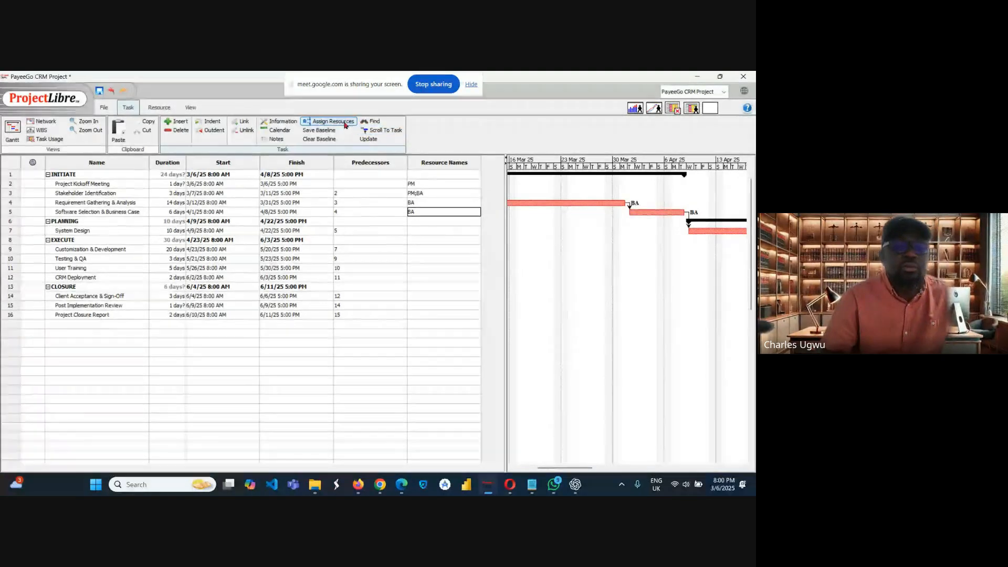
Assign the BA resource to the System Design task under PLANNING.
left_click(424, 230)
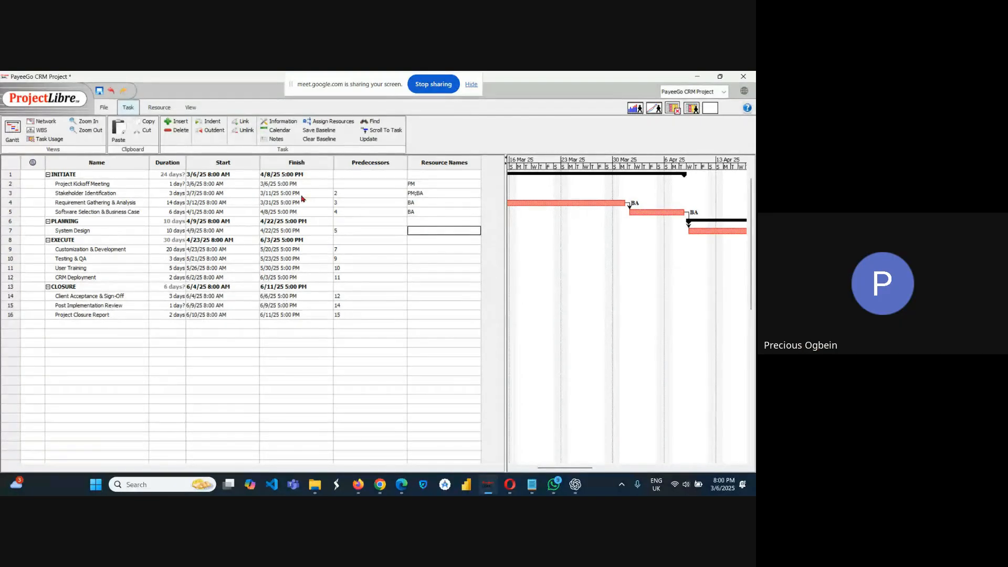
left_click(338, 123)
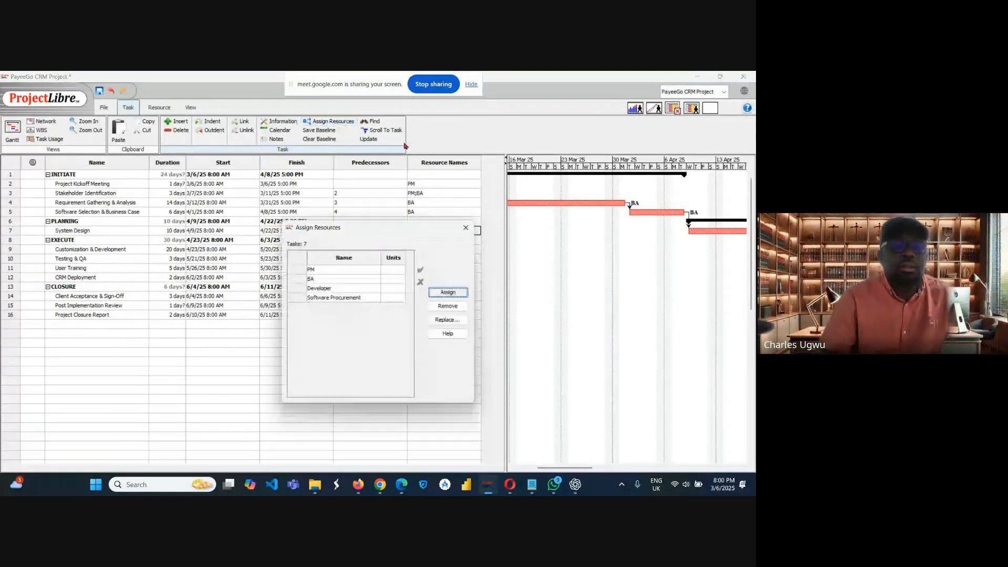
left_click(347, 279)
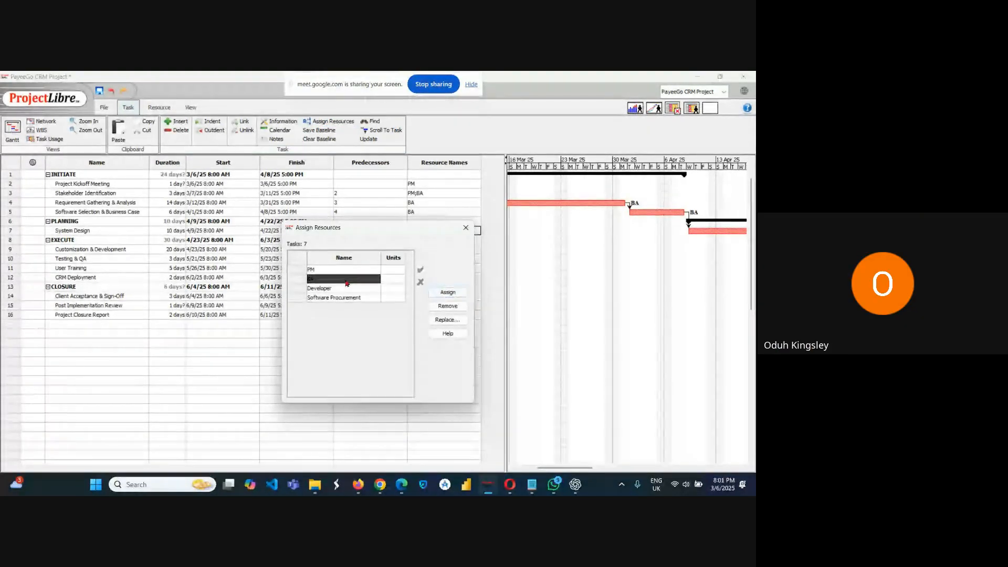
left_click(442, 293)
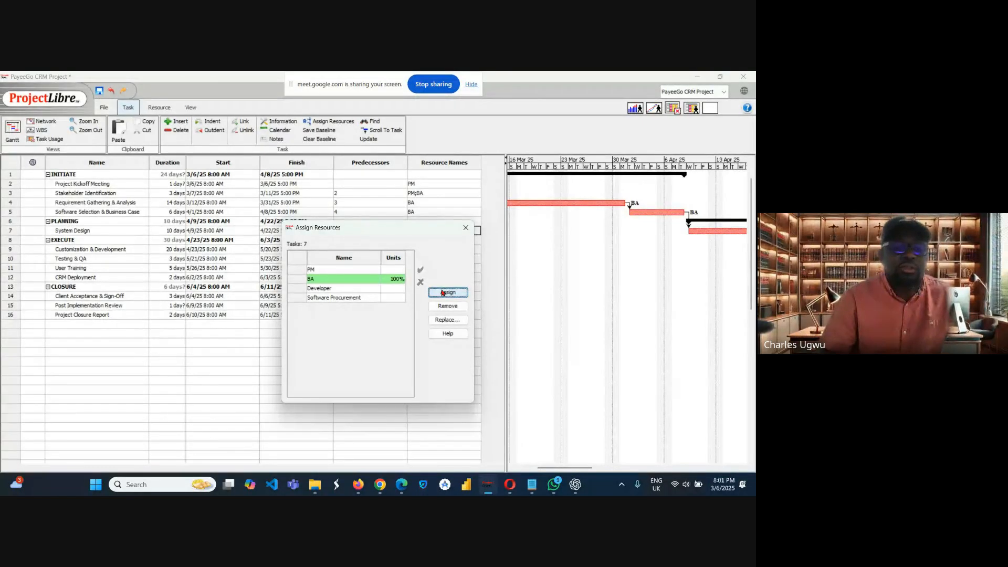
left_click(465, 228)
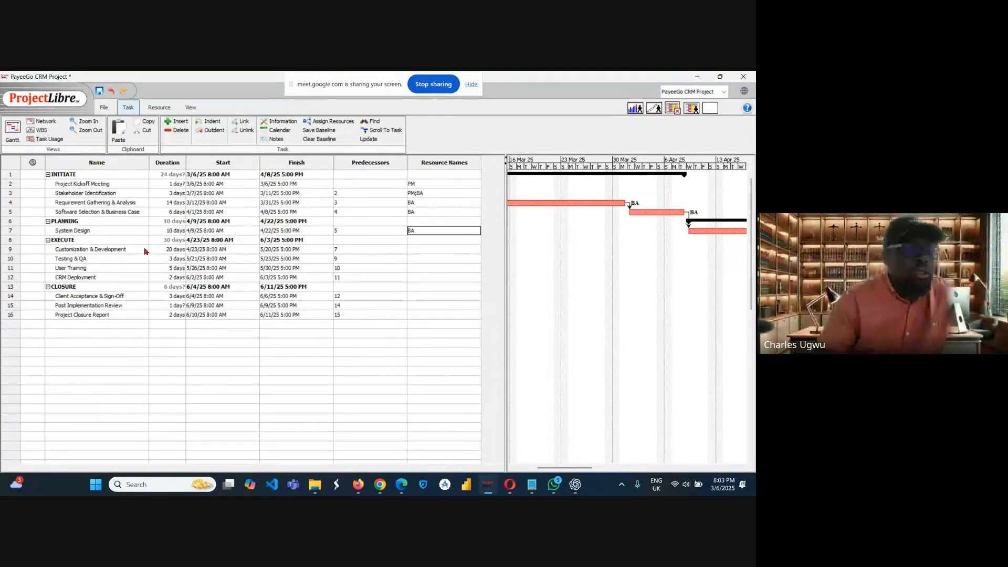
Assign the Developer resource to the Customization & Development task under EXECUTE.
left_click(422, 250)
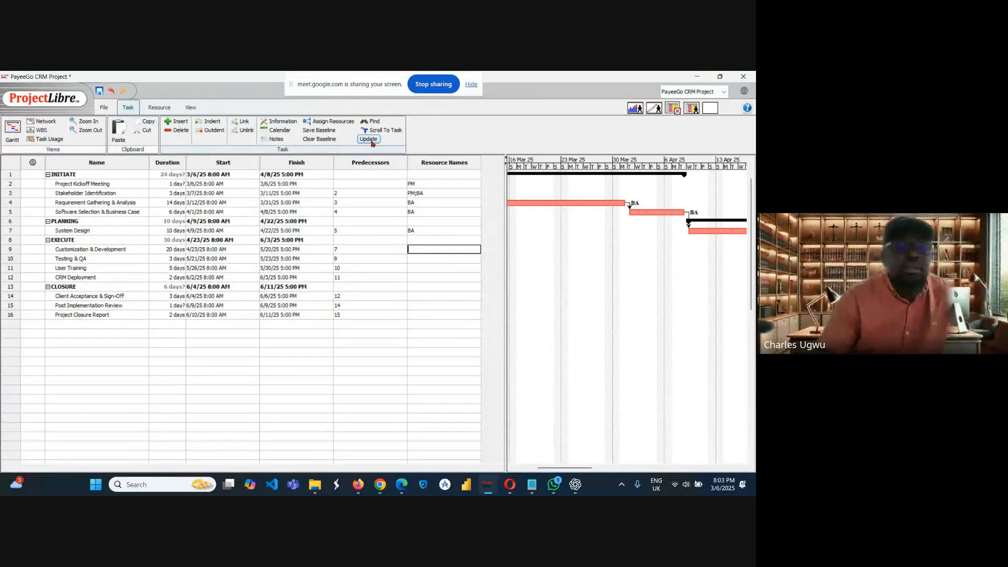
left_click(331, 124)
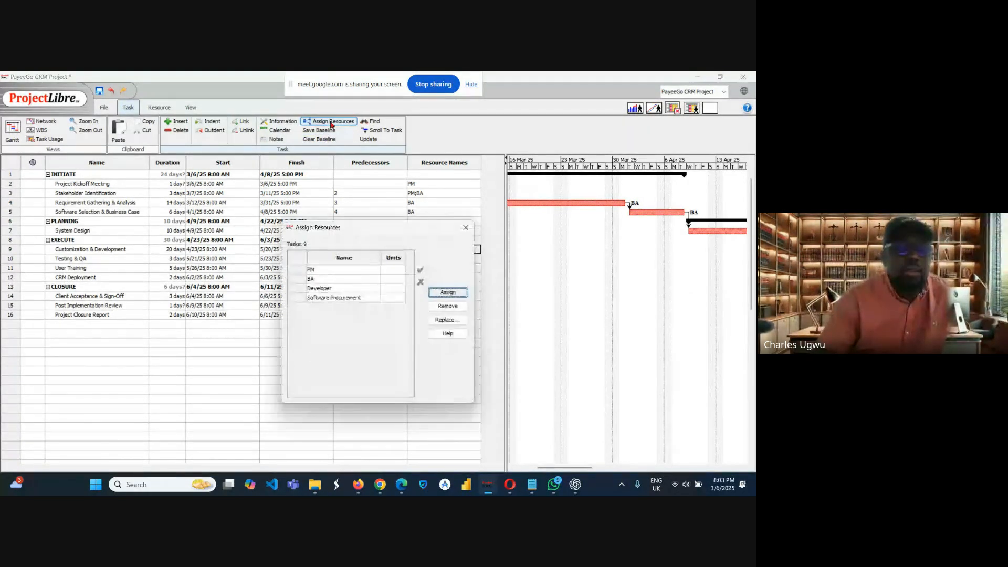
left_click(344, 288)
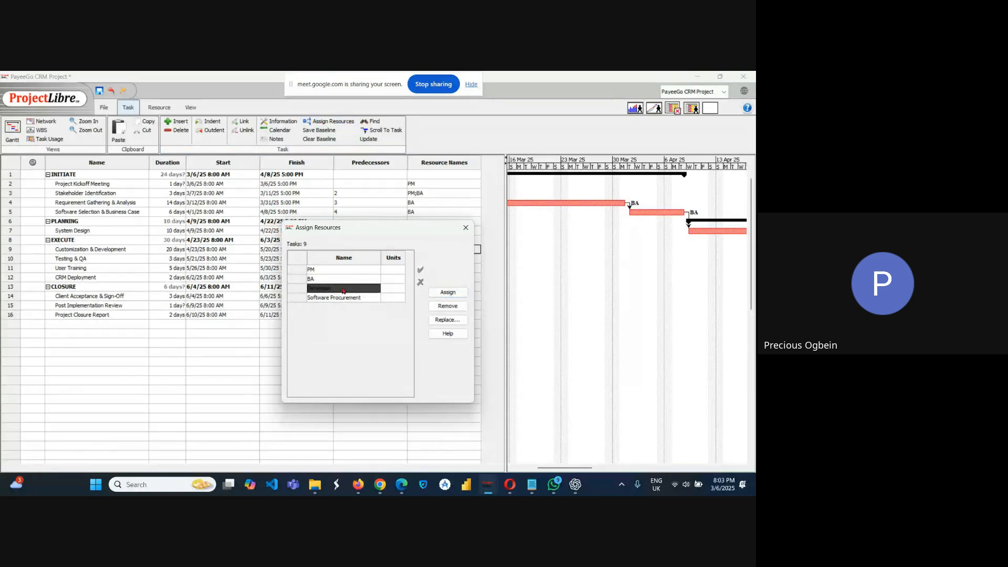
left_click(447, 293)
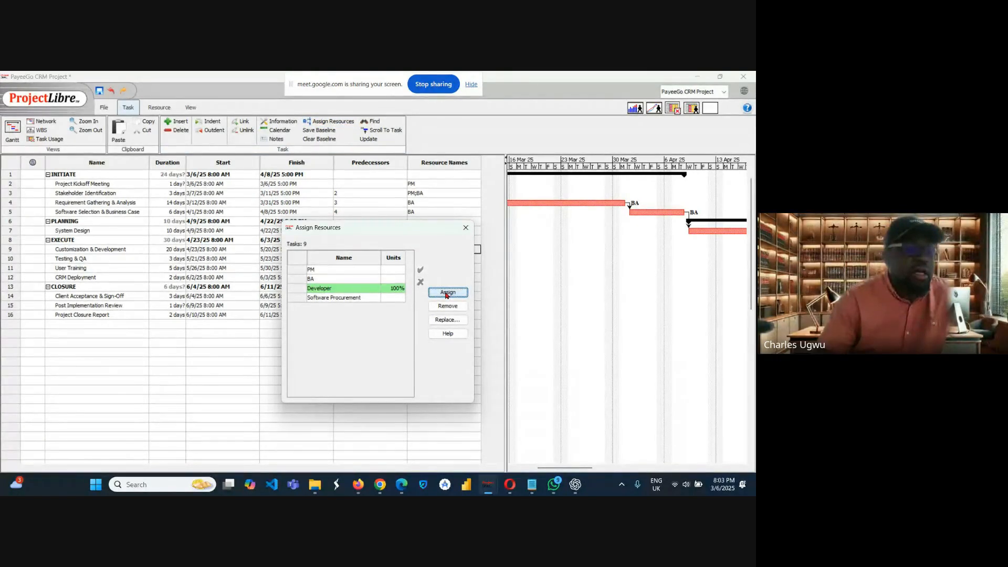
left_click(465, 229)
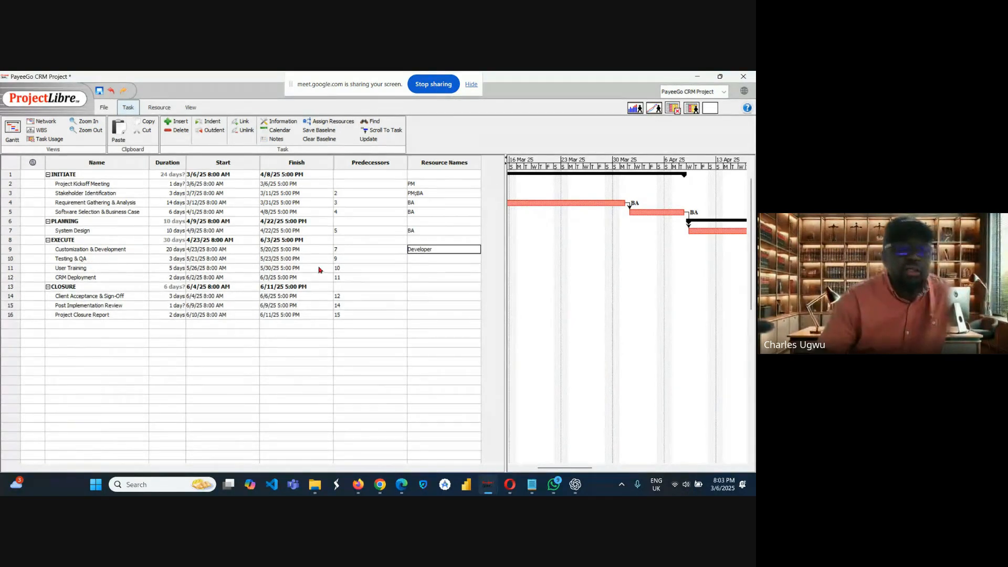
Assign the BA resource to the Testing & QA task under EXECUTE.
left_click(421, 261)
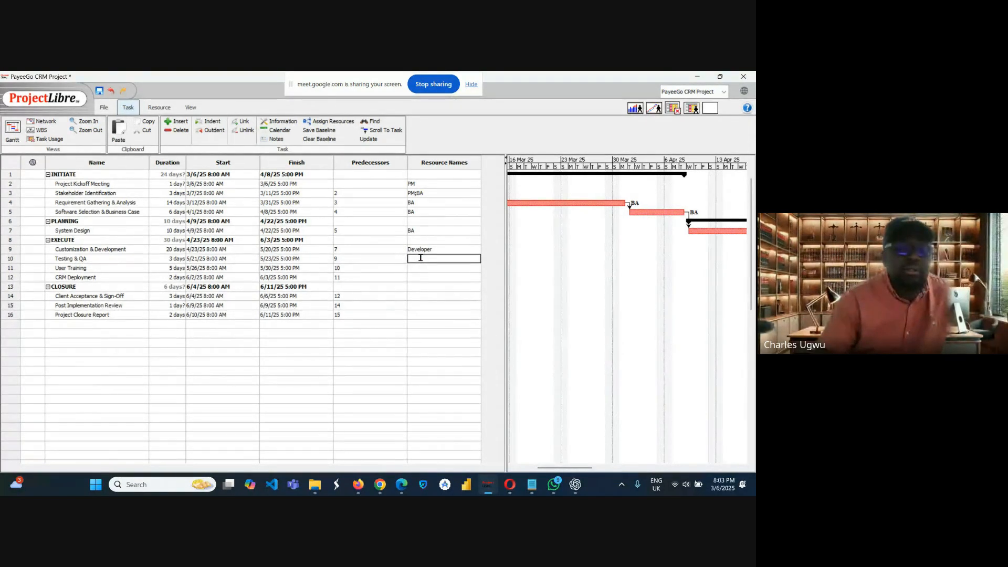
left_click(331, 124)
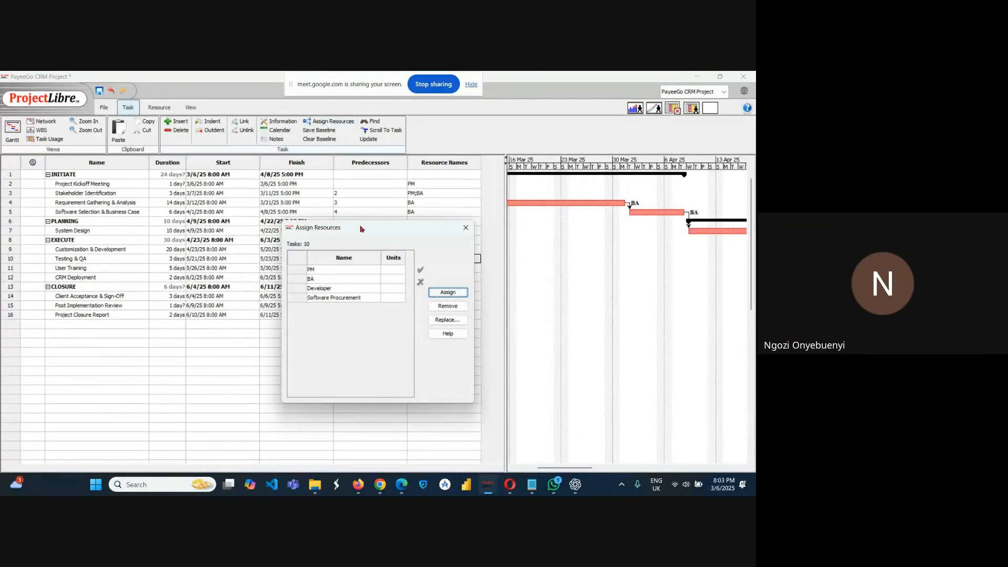
left_click(332, 279)
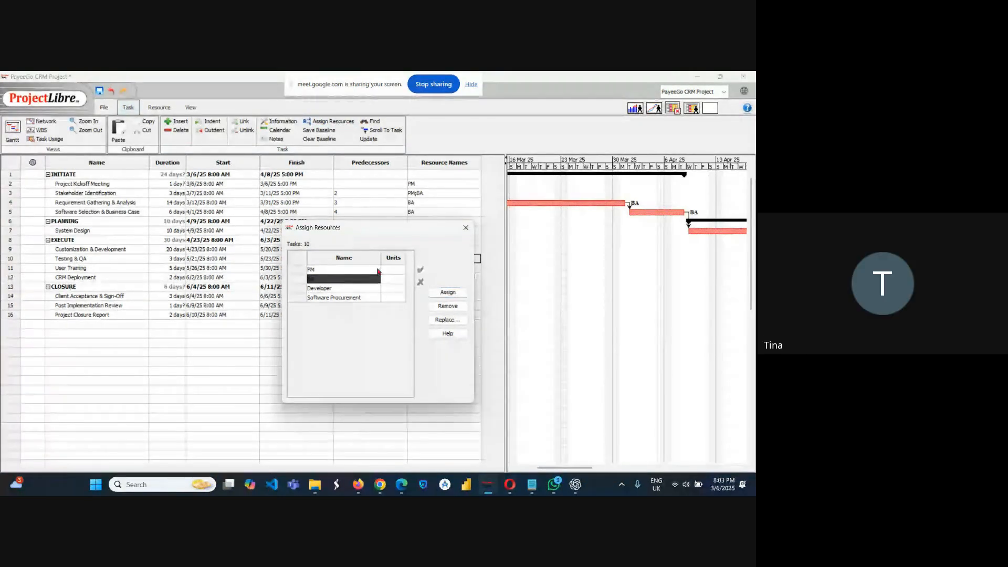
left_click(447, 294)
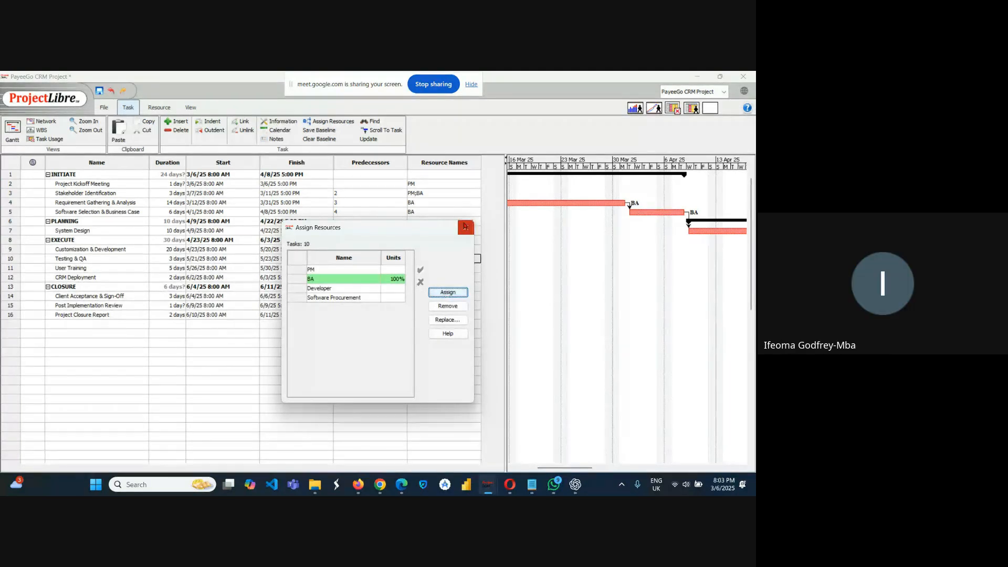
left_click(465, 228)
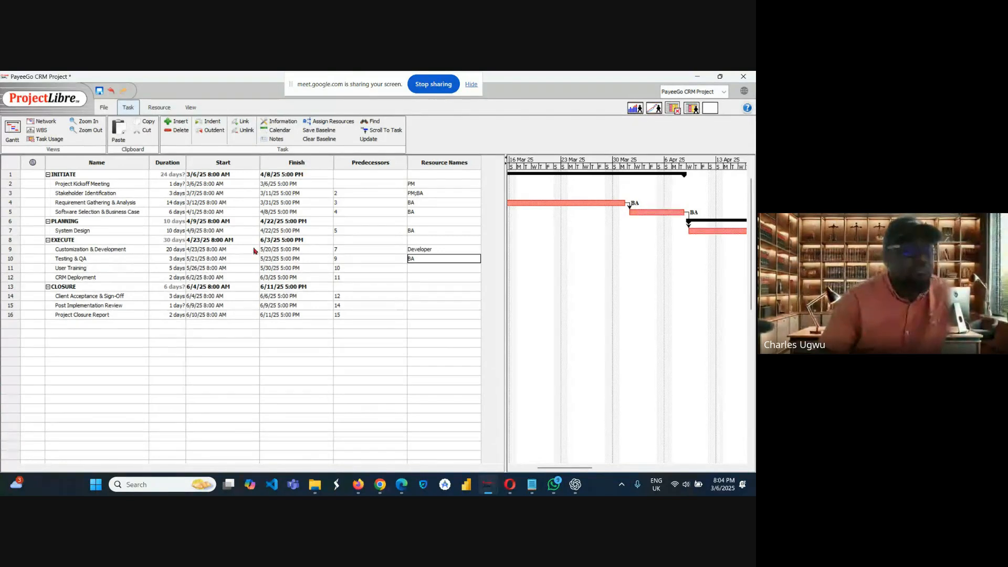
Assign the PM and BA resources to the User Training task under EXECUTE.
left_click(421, 267)
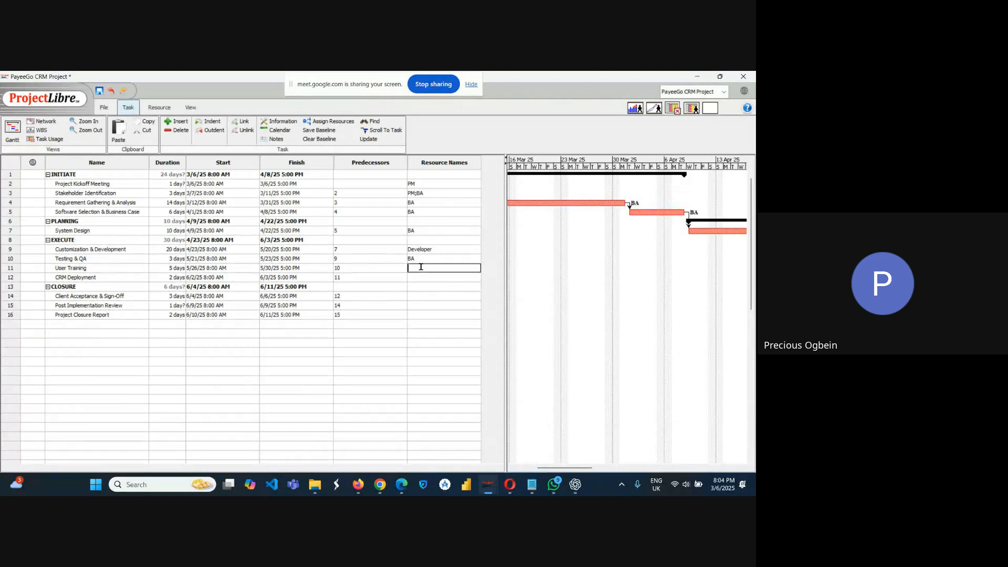
left_click(330, 122)
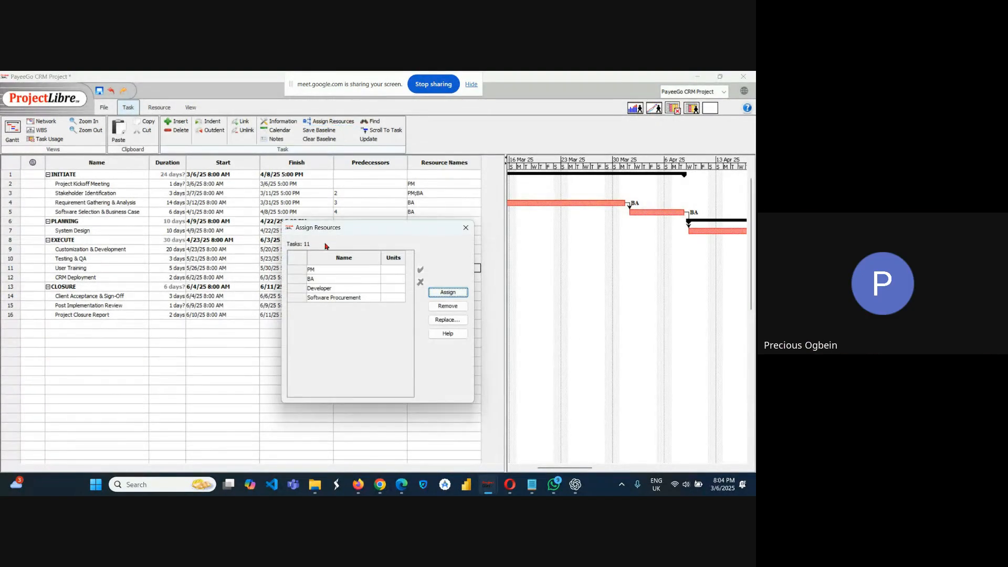
left_click(320, 271)
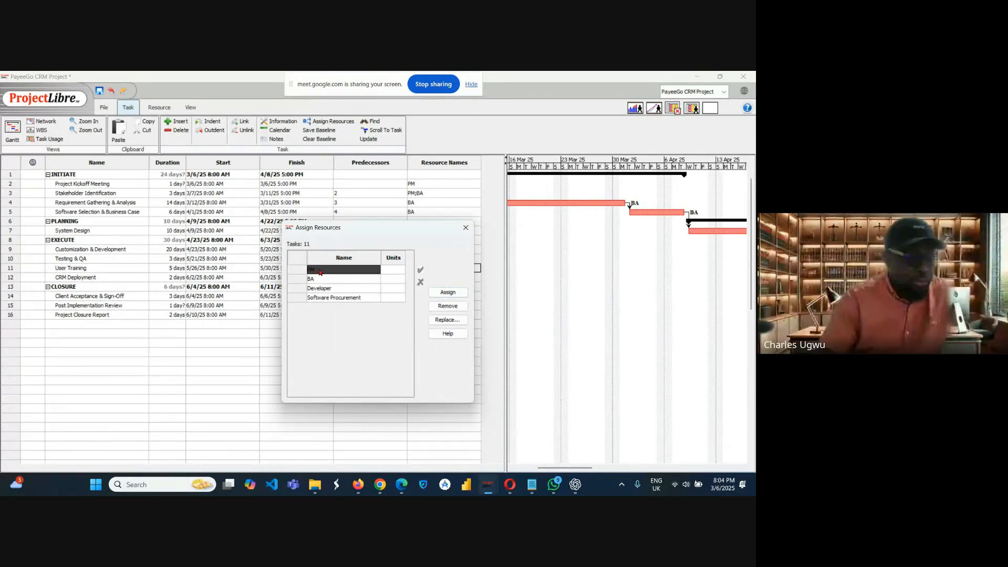
left_click(324, 279, "ctrl")
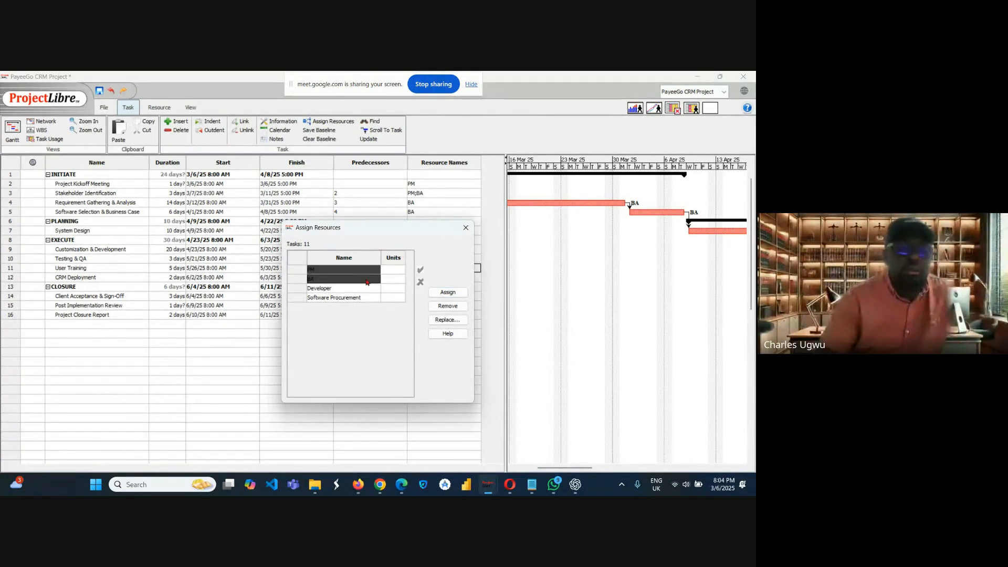
left_click(447, 294)
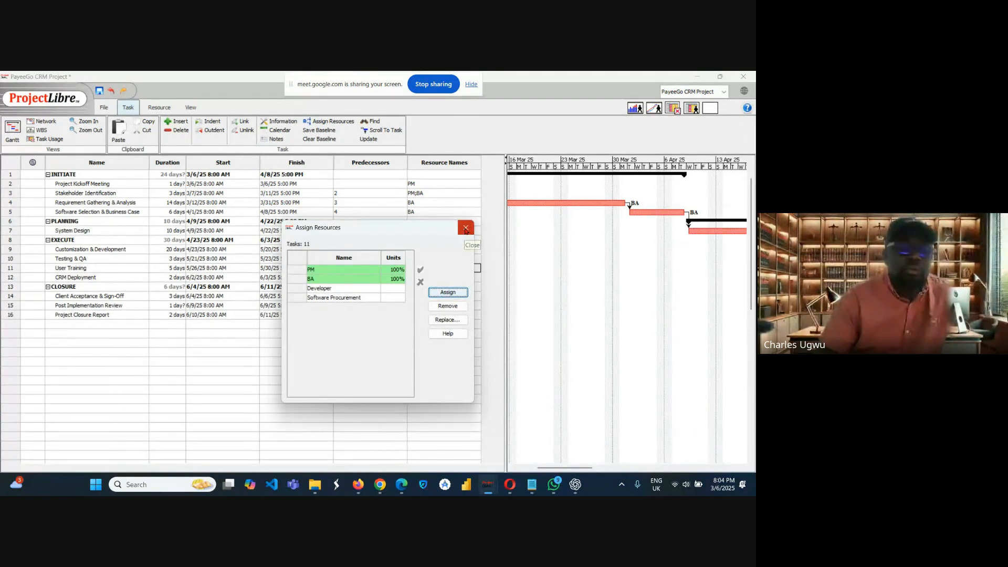
left_click(466, 229)
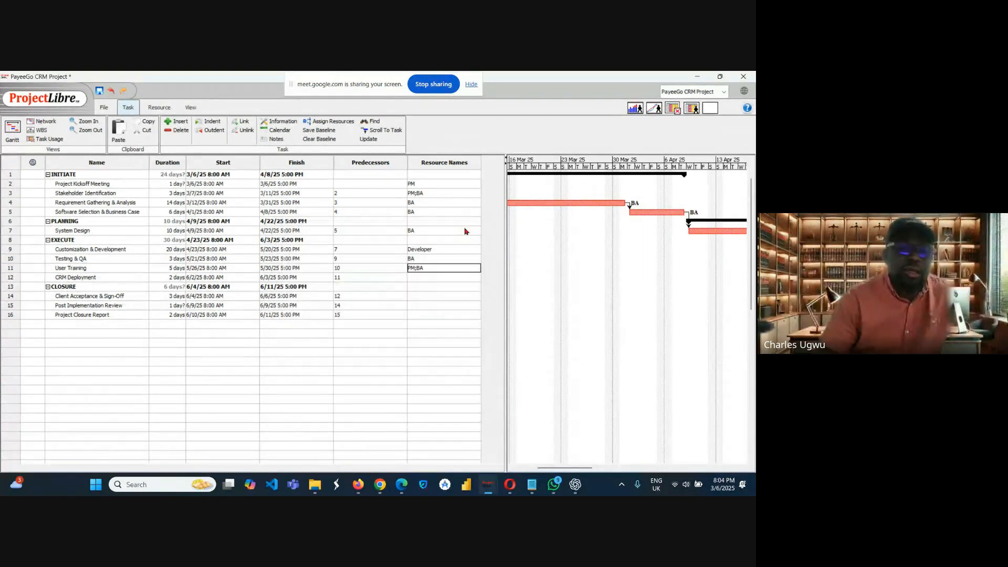
Assign the PM and BA resources to the CRM Deployment task under EXECUTE.
double_click(99, 276)
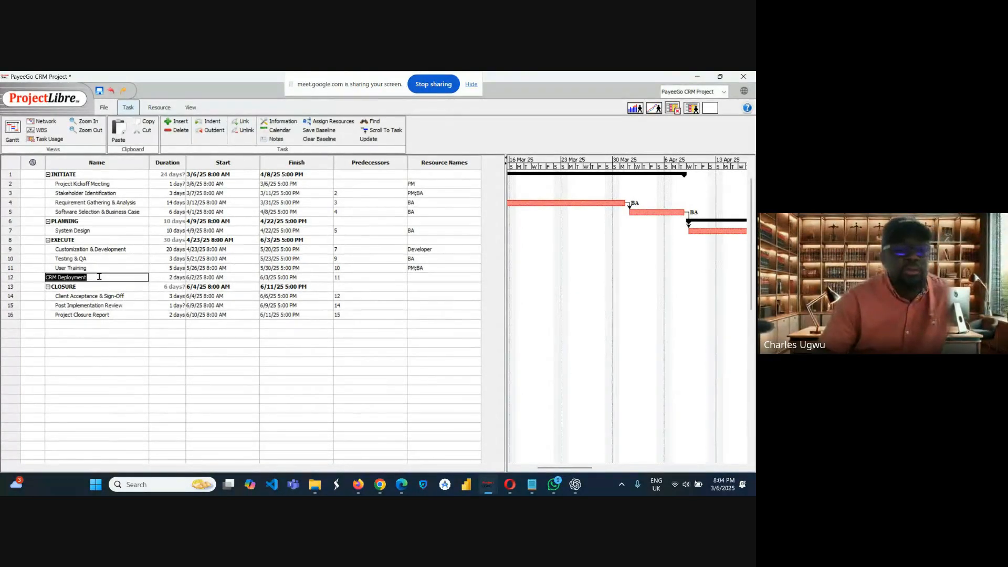
left_click(409, 277)
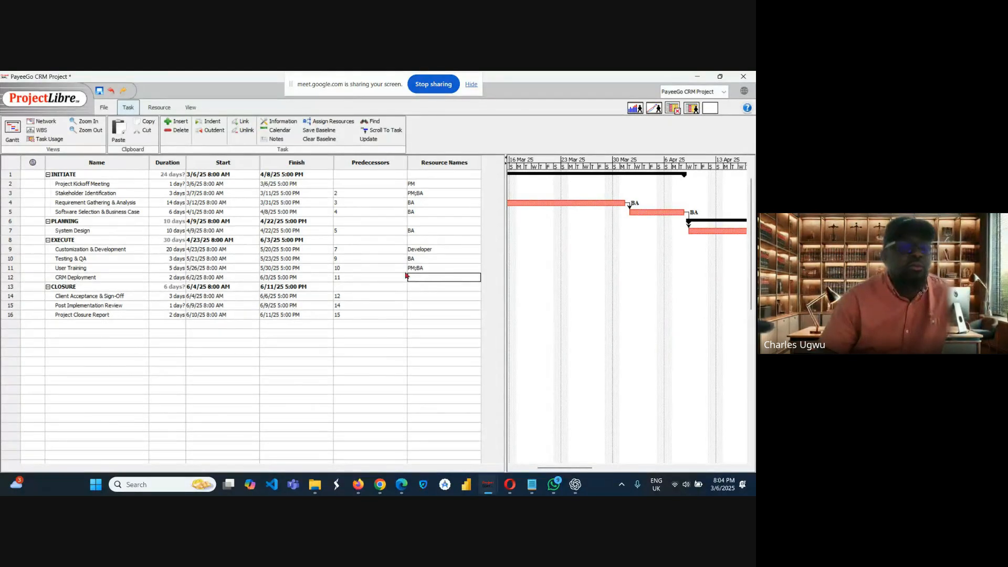
left_click(334, 122)
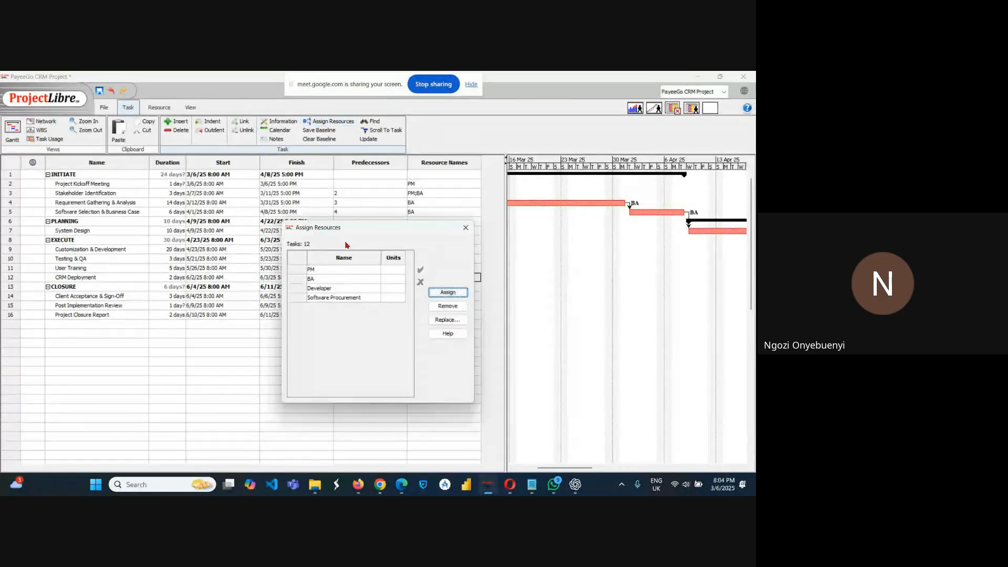
left_click(325, 270)
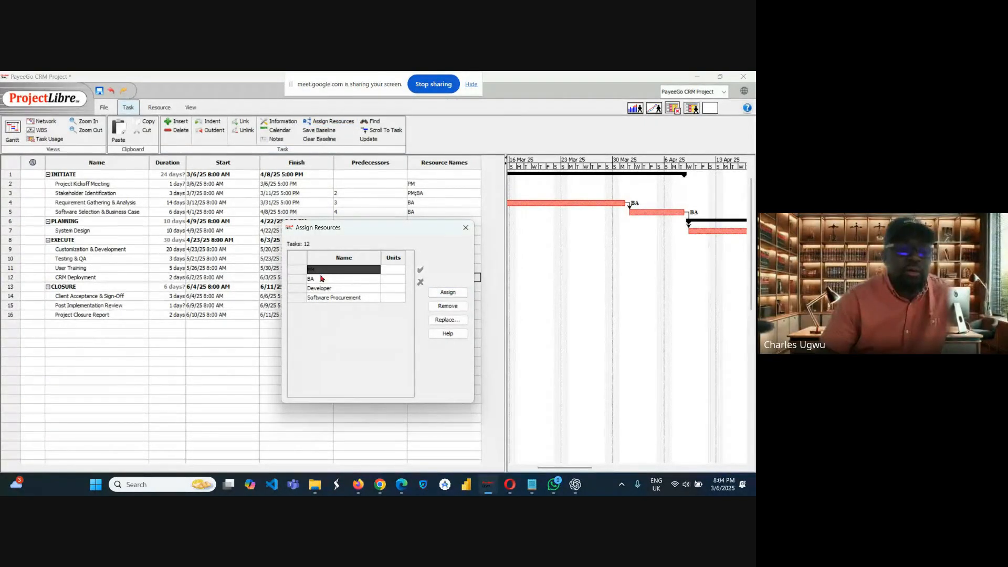
left_click(318, 279)
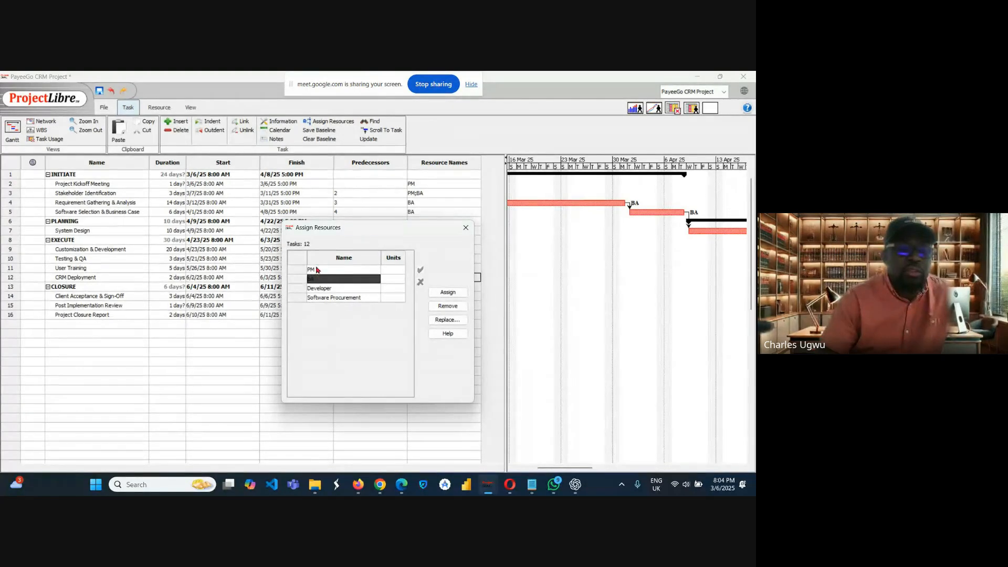
left_click(317, 270)
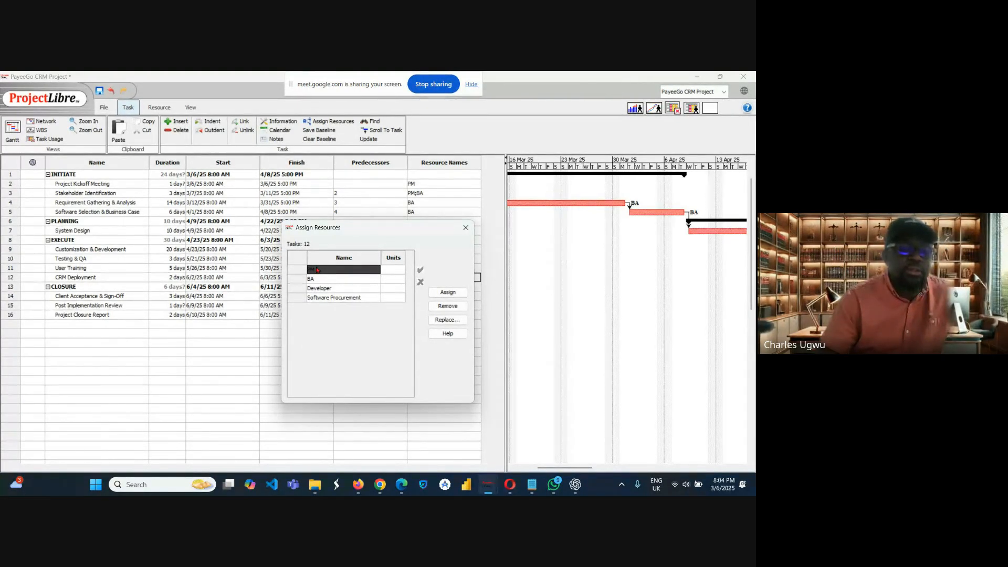
left_click(325, 280, "ctrl")
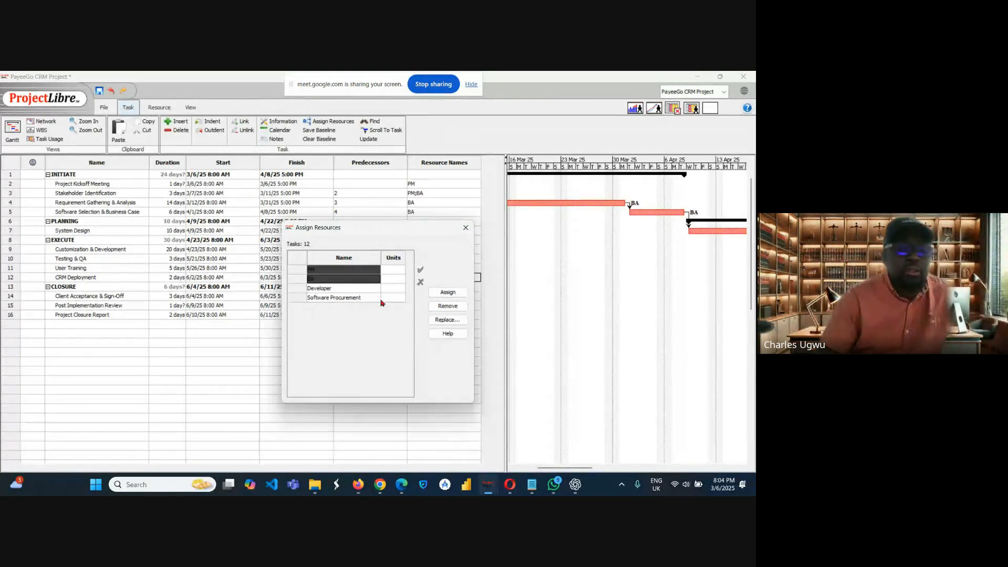
left_click(450, 293)
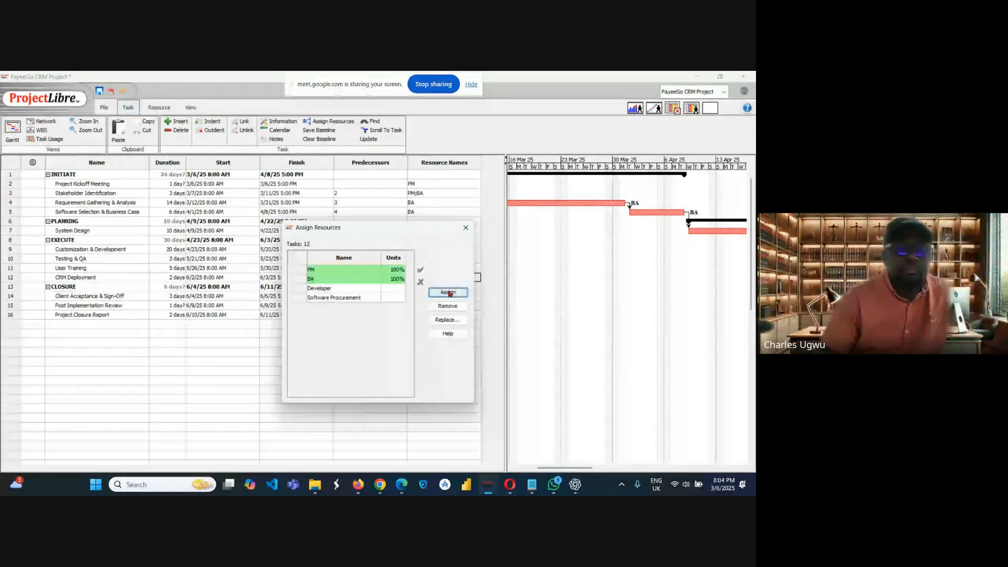
left_click(465, 228)
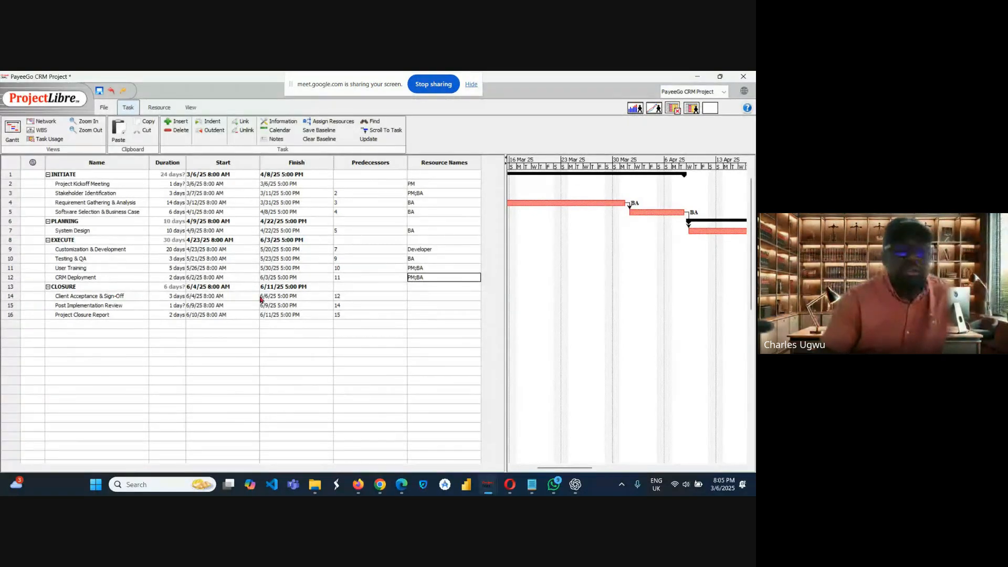
Assign the BA resource to the Client Acceptance & Sign-Off task under CLOSURE.
left_click(422, 296)
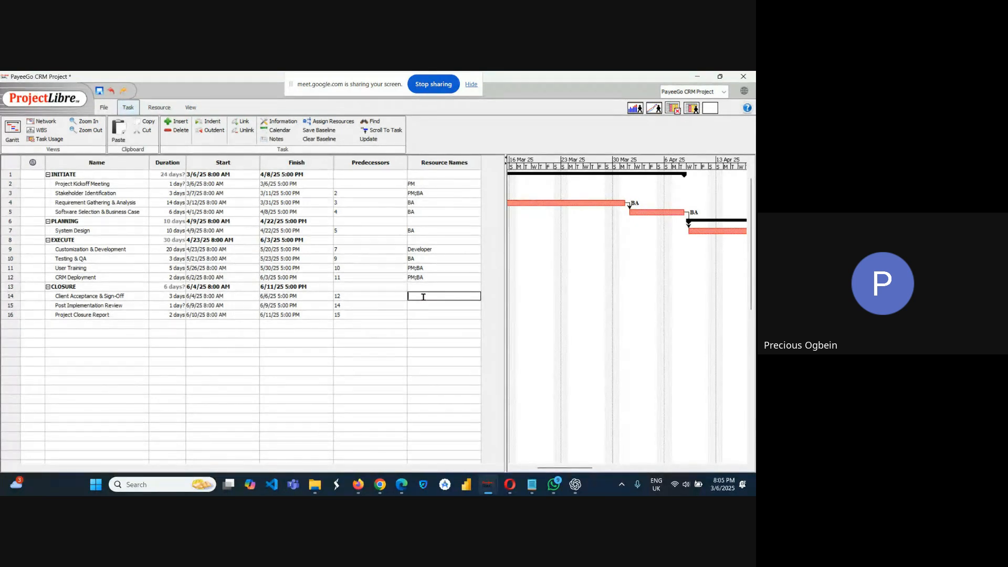
left_click(337, 123)
left_click(345, 280)
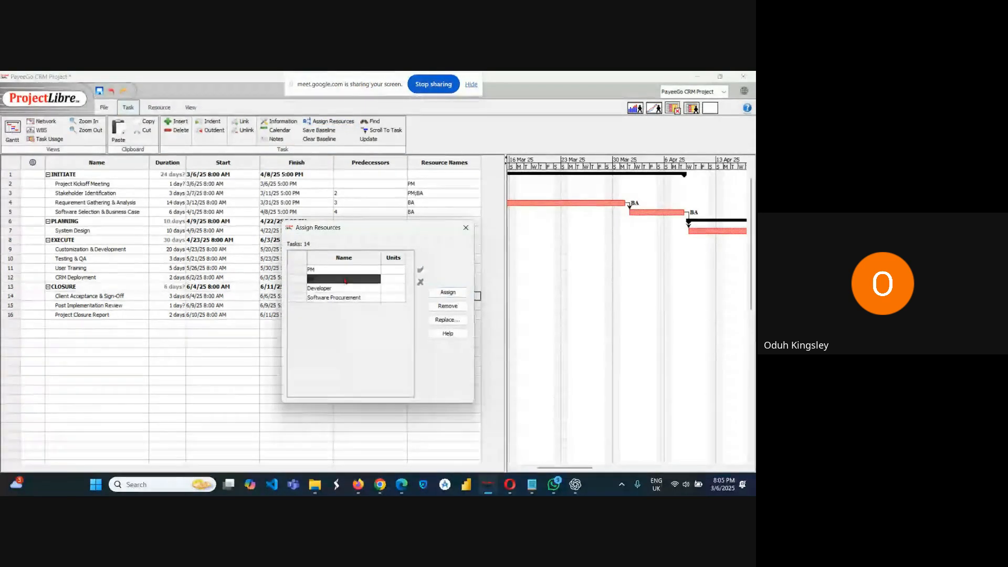
left_click(449, 293)
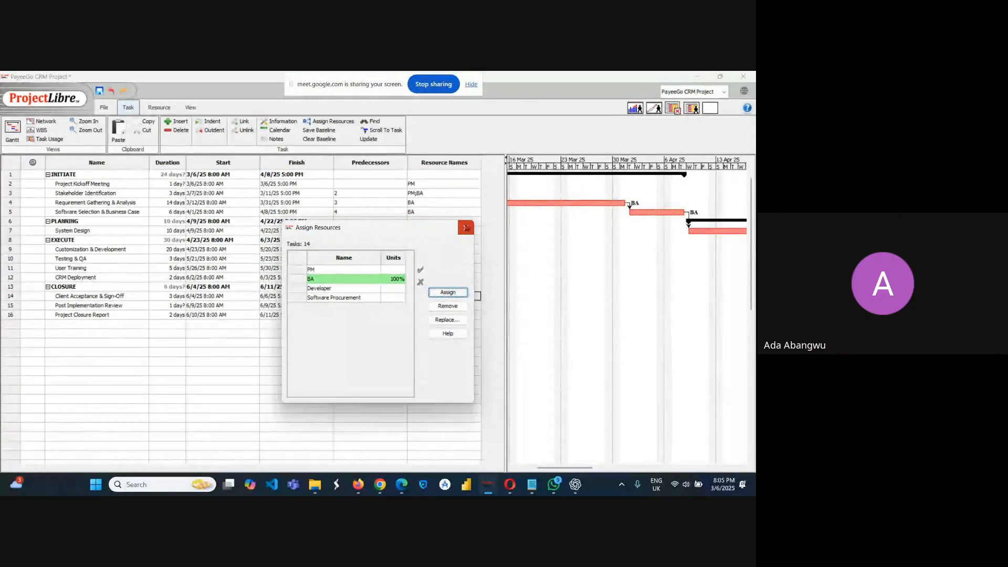
left_click(466, 228)
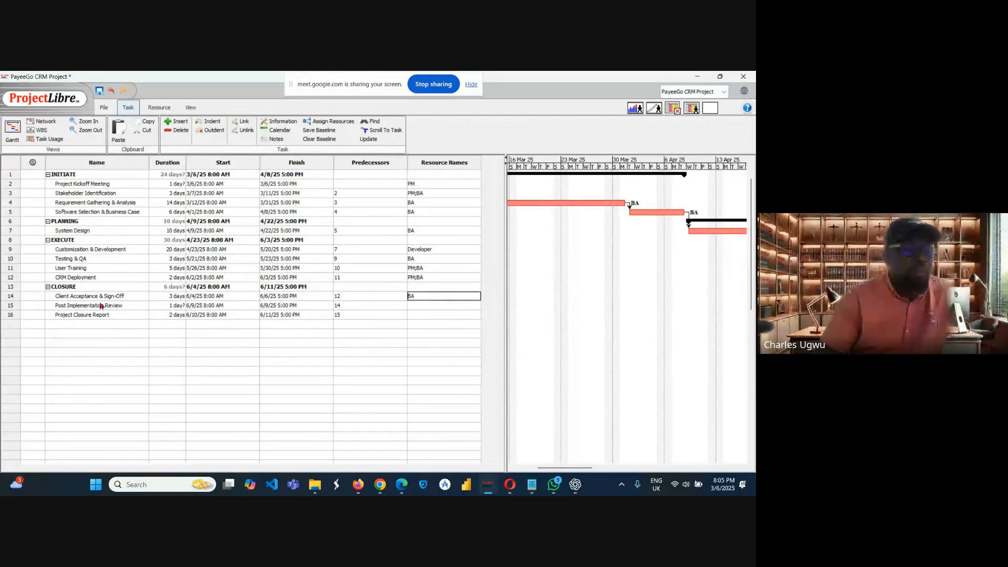
Assign the PM and BA resources to the Post Implementation Review task under CLOSURE.
left_click(416, 305)
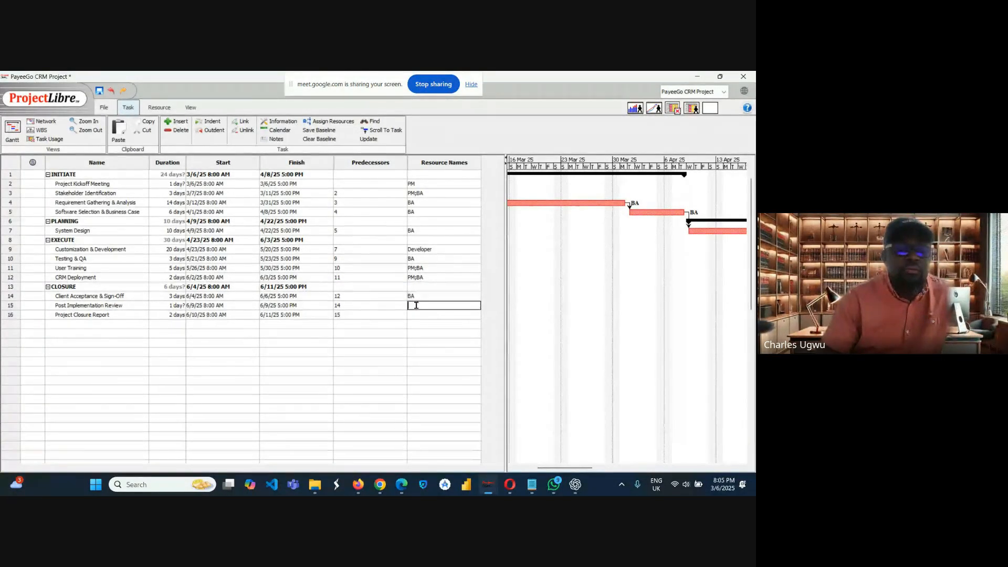
left_click(326, 123)
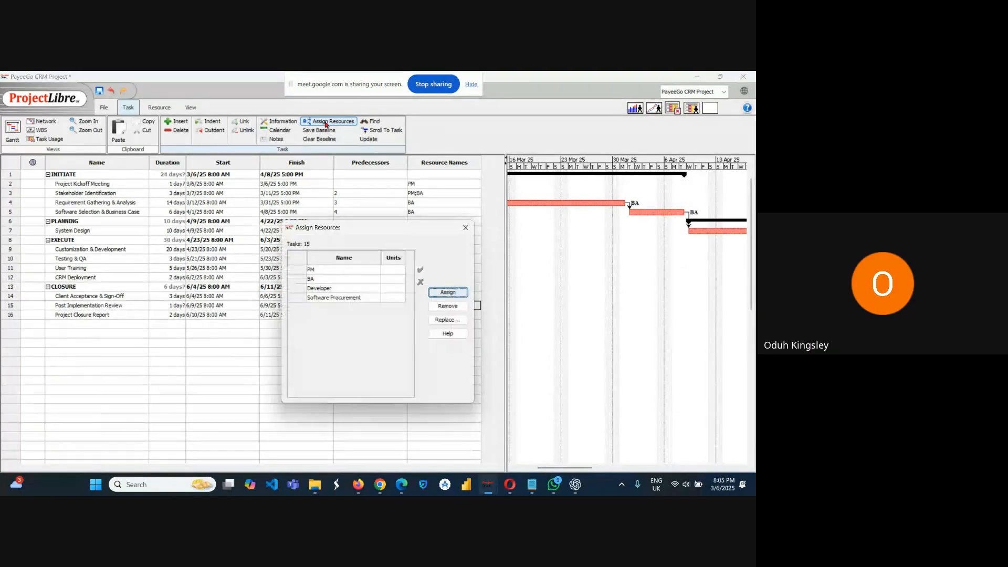
left_click(331, 270)
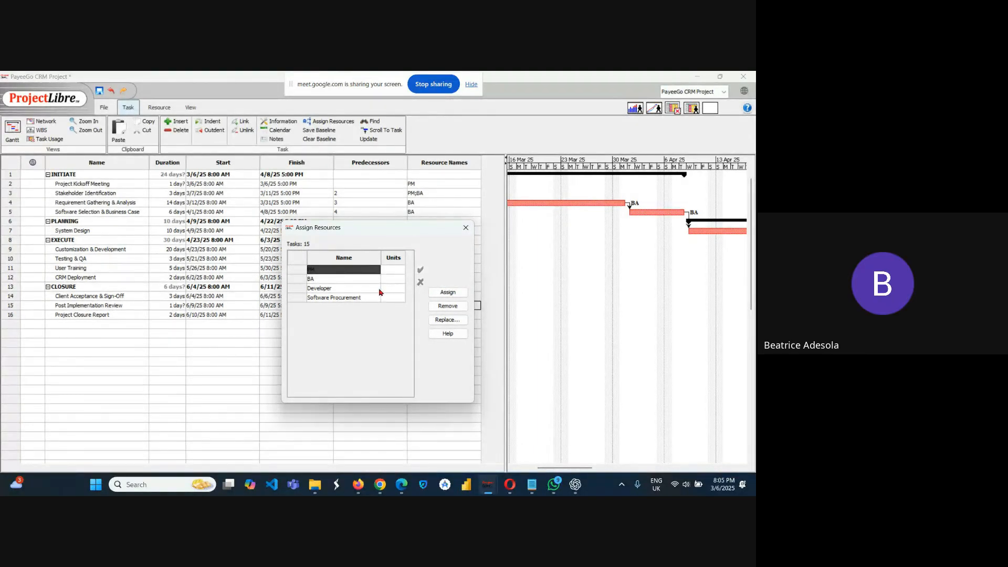
left_click(331, 279, "ctrl")
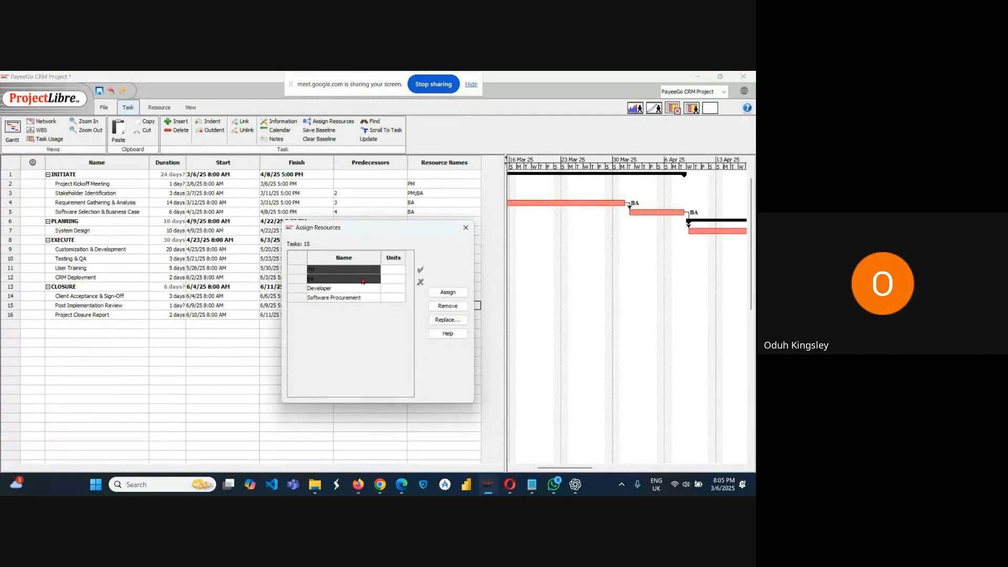
left_click(445, 293)
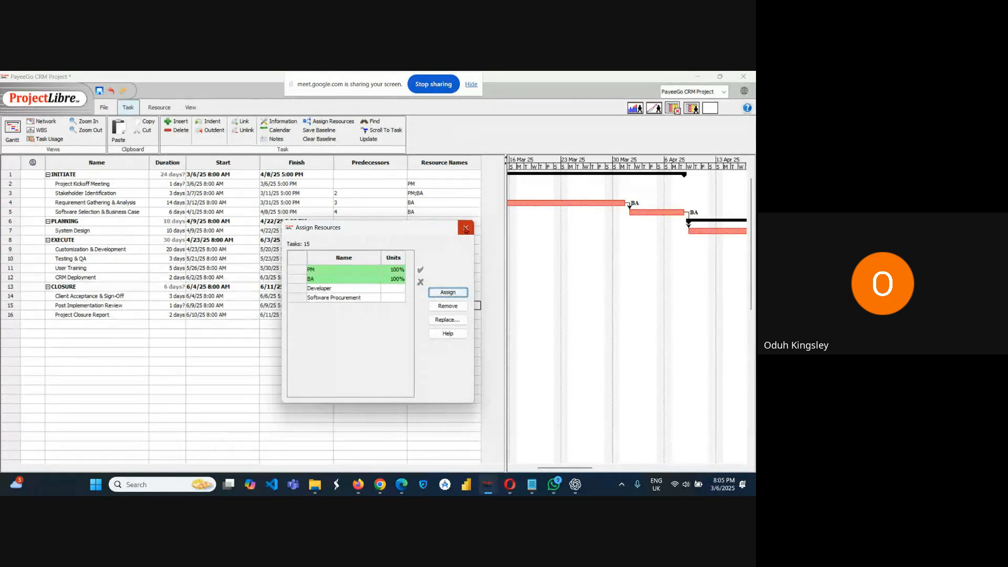
left_click(466, 230)
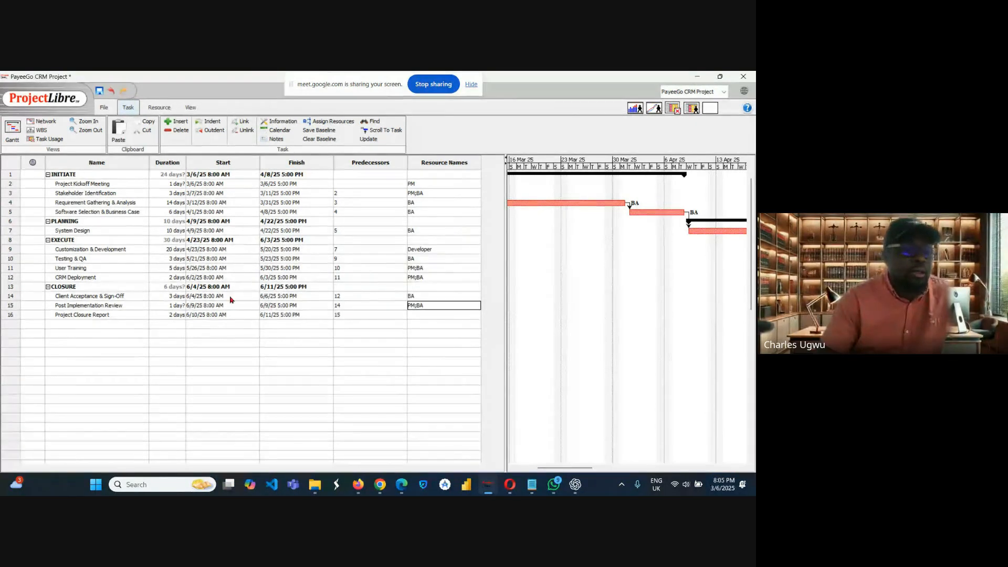
Assign the PM resource to the Project Closure Report task under CLOSURE.
double_click(100, 315)
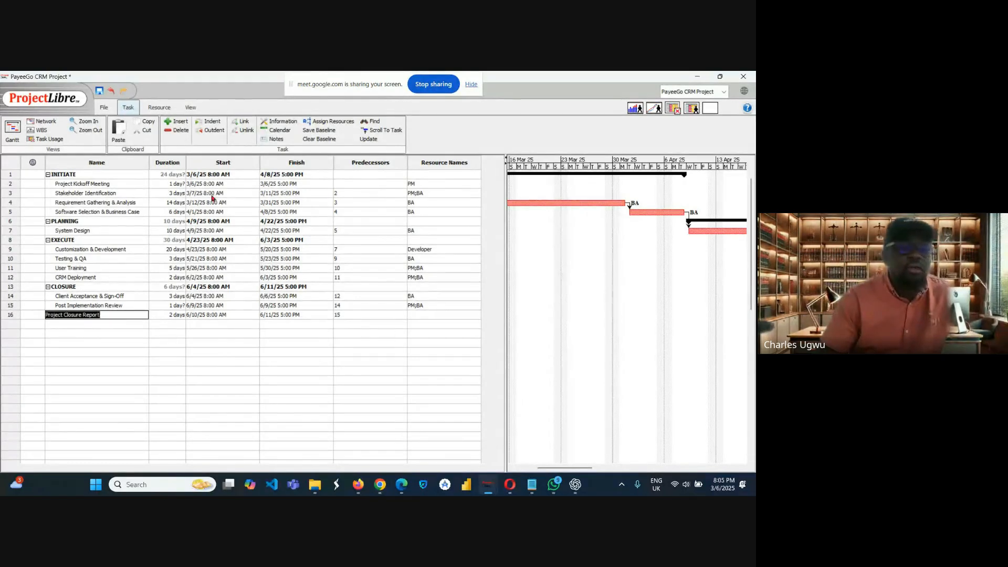
left_click(338, 124)
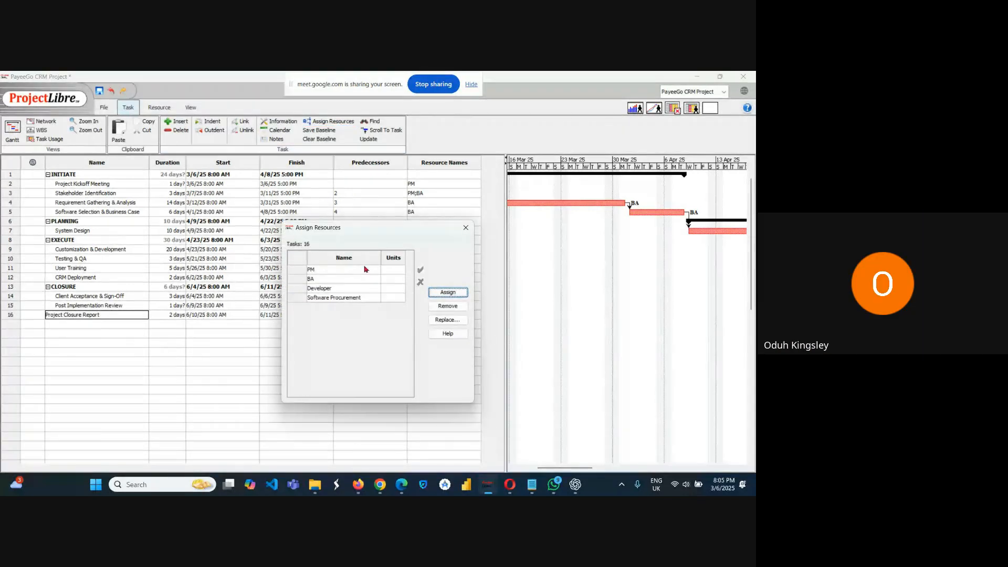
left_click(316, 270)
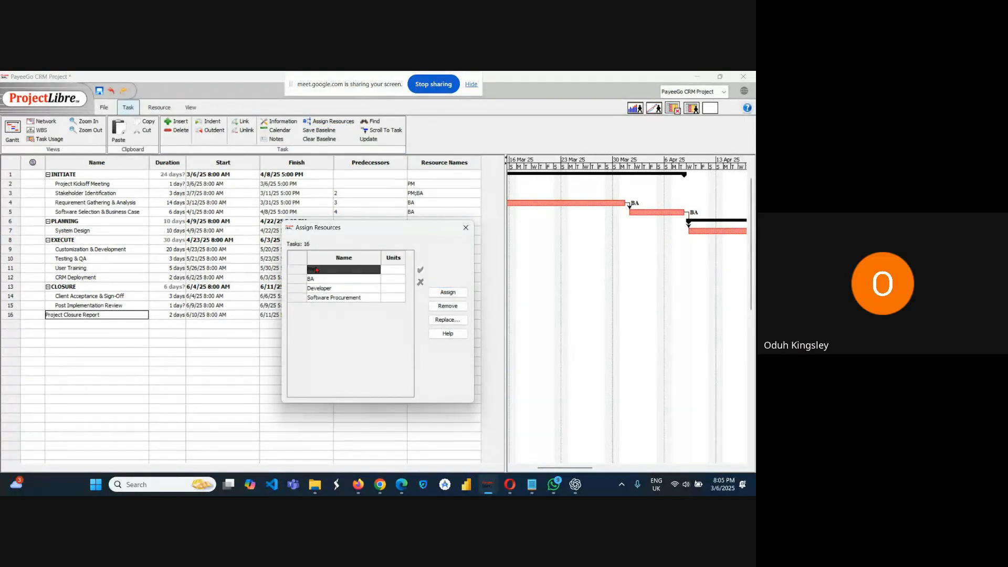
left_click(447, 291)
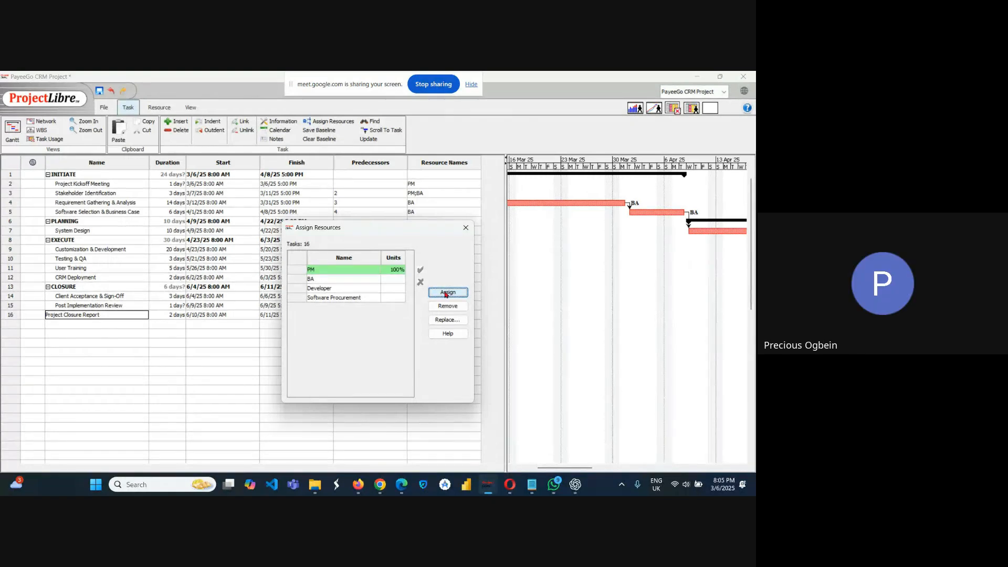
left_click(466, 229)
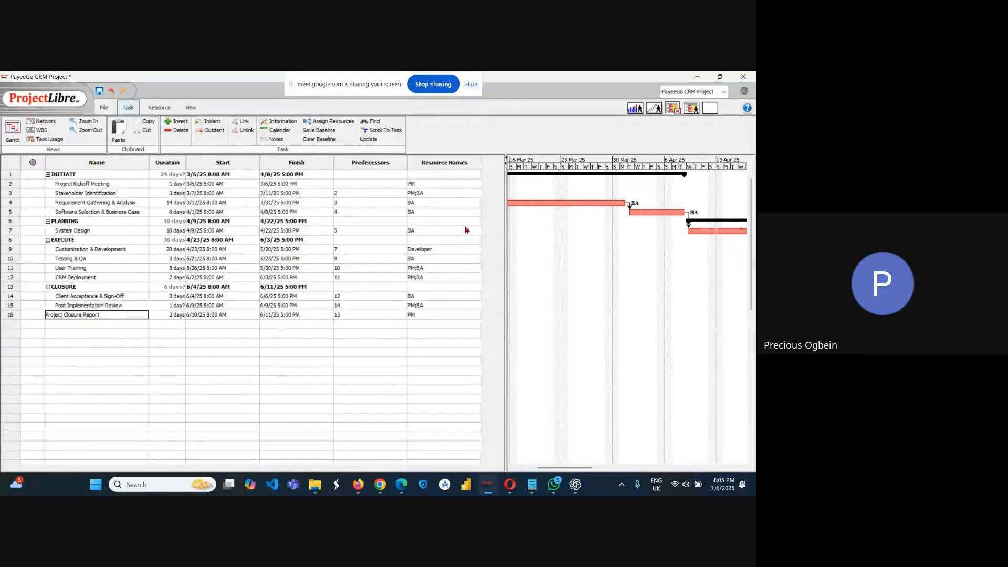
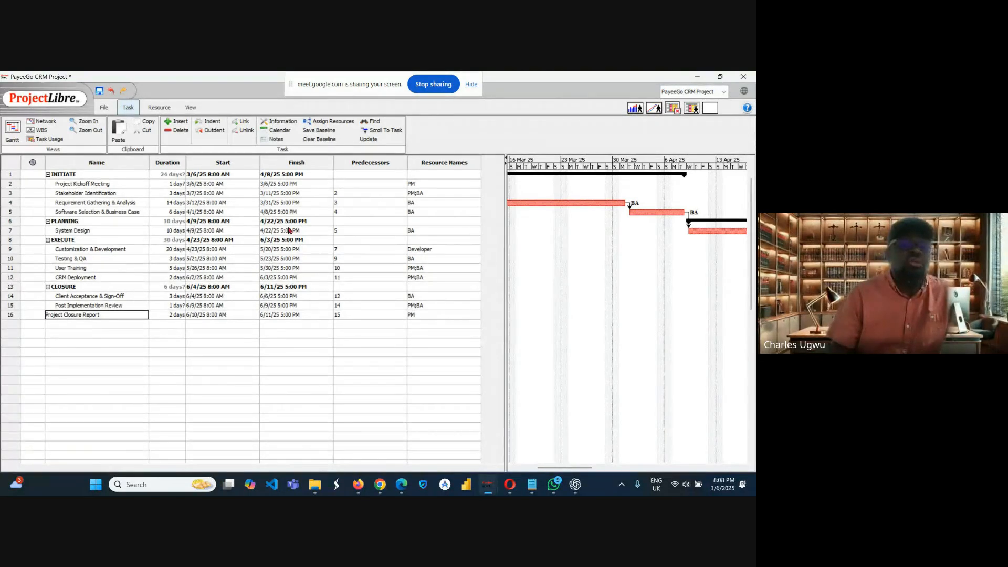
Examine the baselines offered for saving the entire project and leave without saving one.
left_click(326, 133)
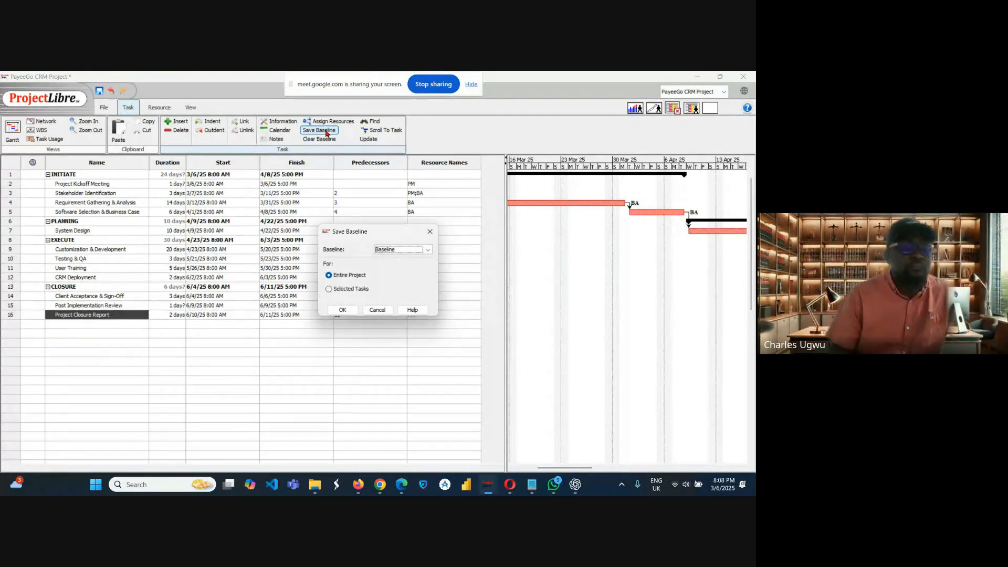
left_click(426, 250)
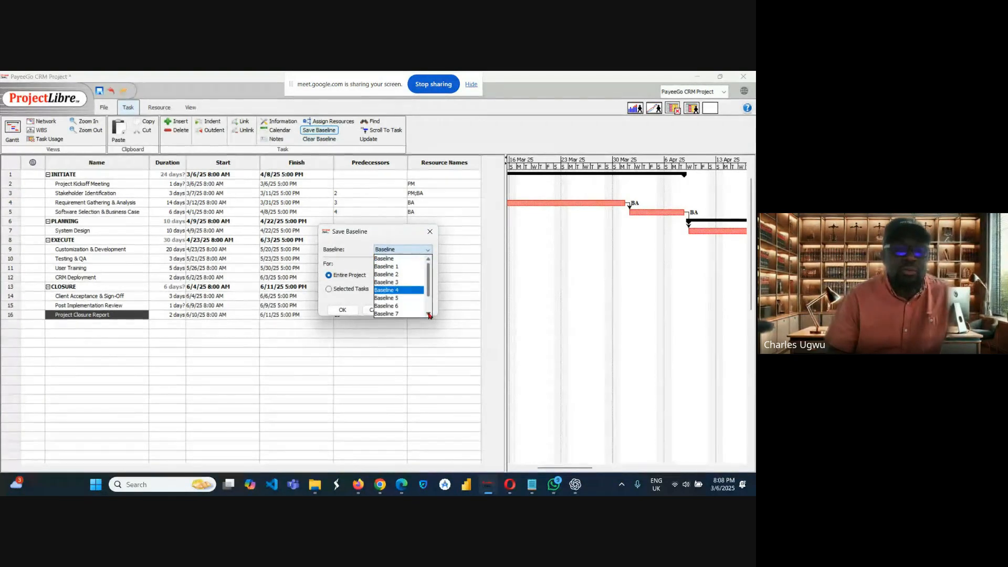
left_click(429, 314)
left_click(429, 314)
left_click(429, 314)
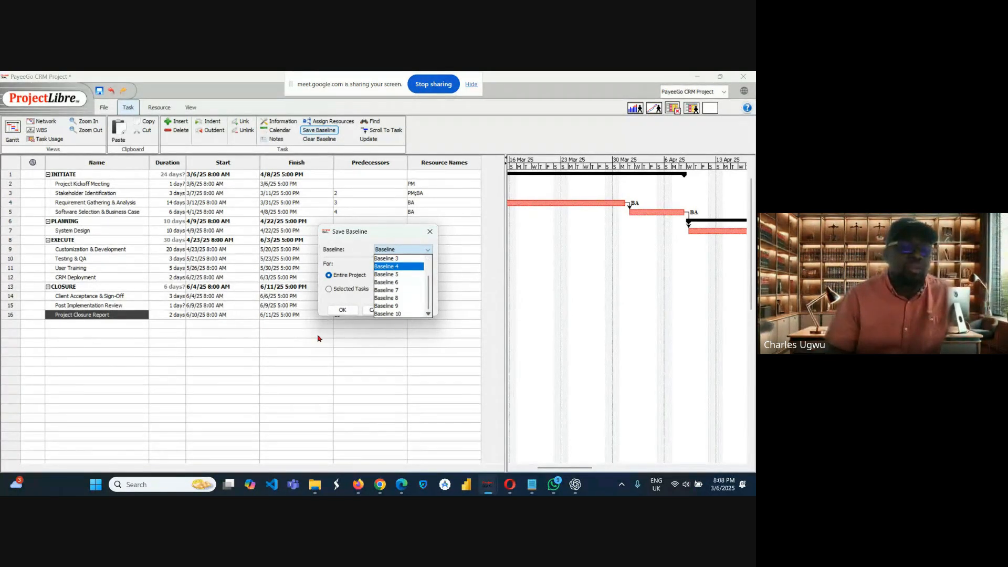
left_click(427, 259)
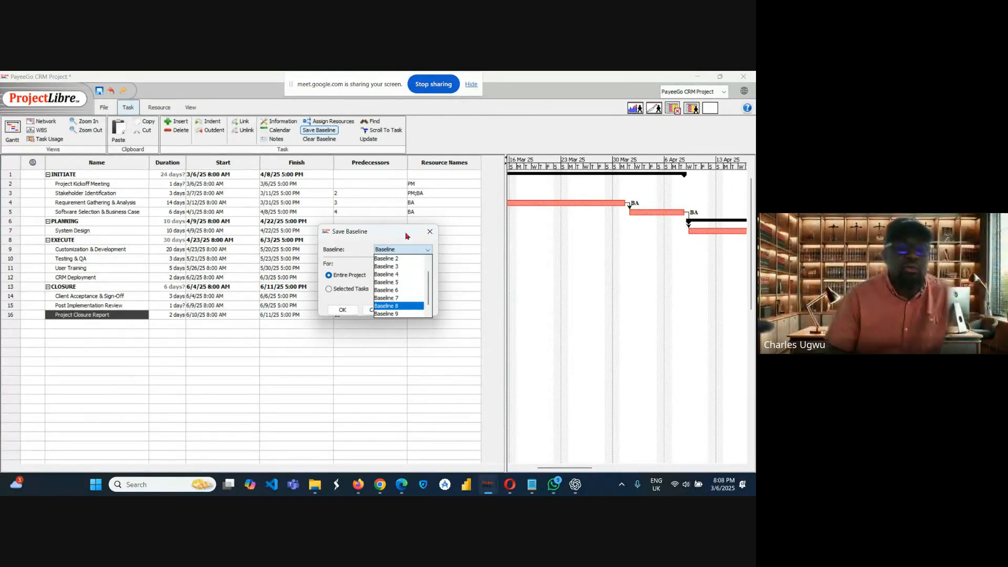
left_click(430, 231)
left_click(430, 232)
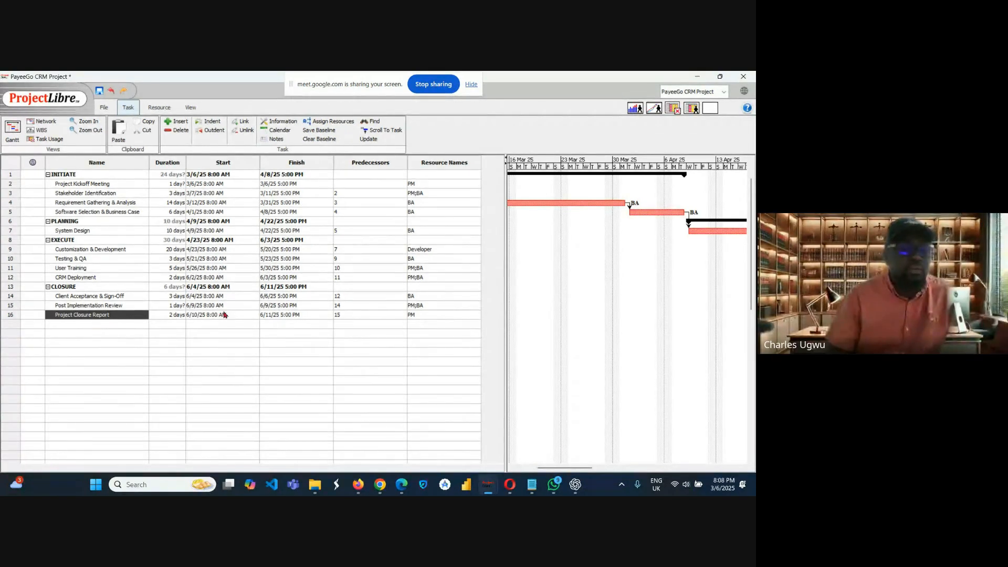
double_click(286, 314)
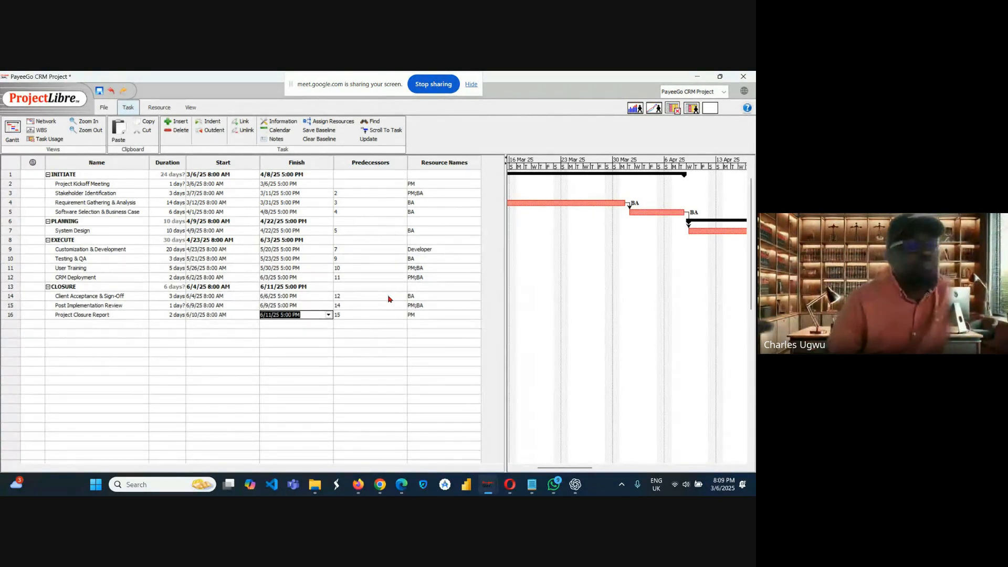
double_click(249, 333)
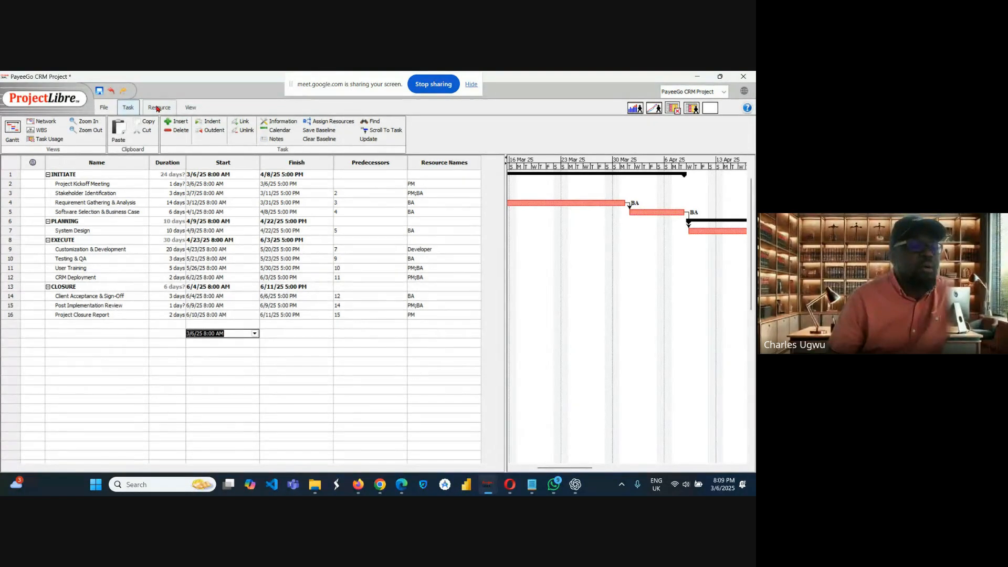
Examine the task network diagram and the WBS chart's costs for all phases from INITIATE to CLOSURE.
left_click(44, 121)
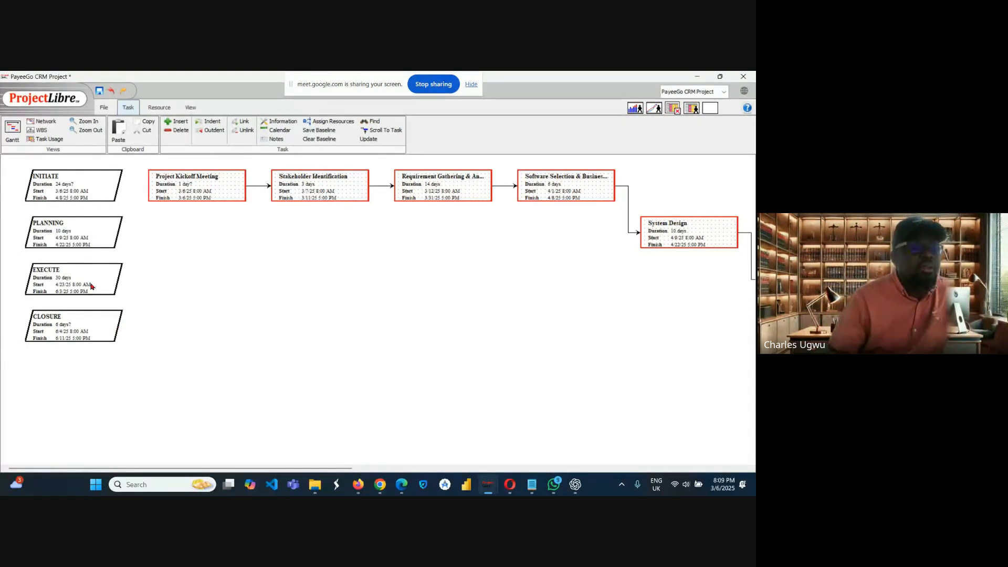
left_click(42, 131)
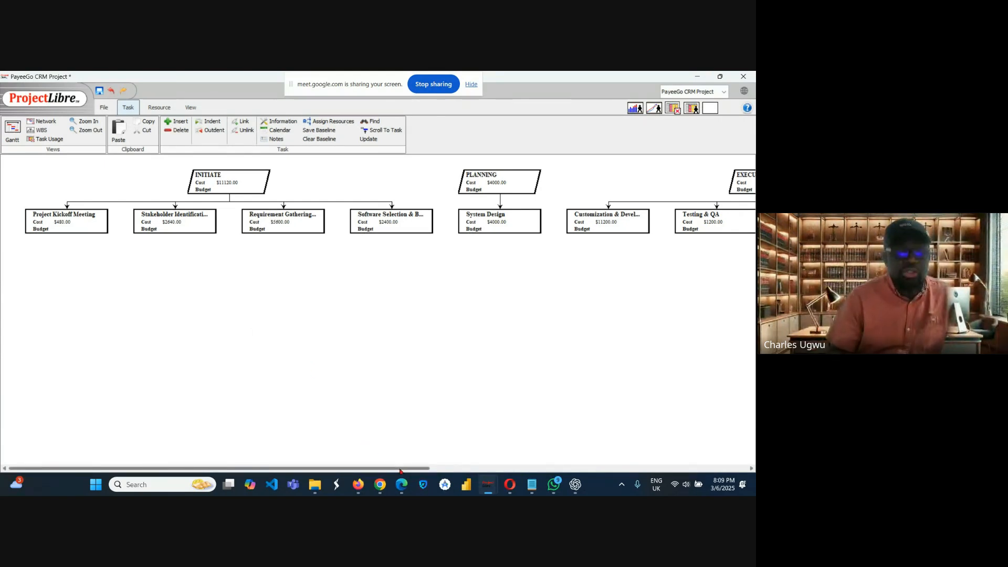
left_click_drag(406, 470, 403, 427)
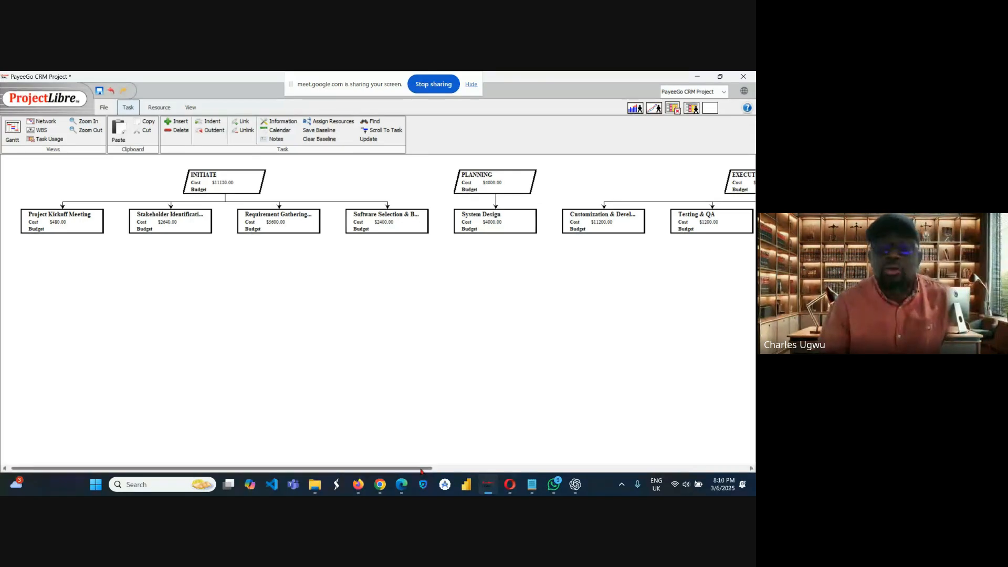
left_click_drag(422, 469, 538, 341)
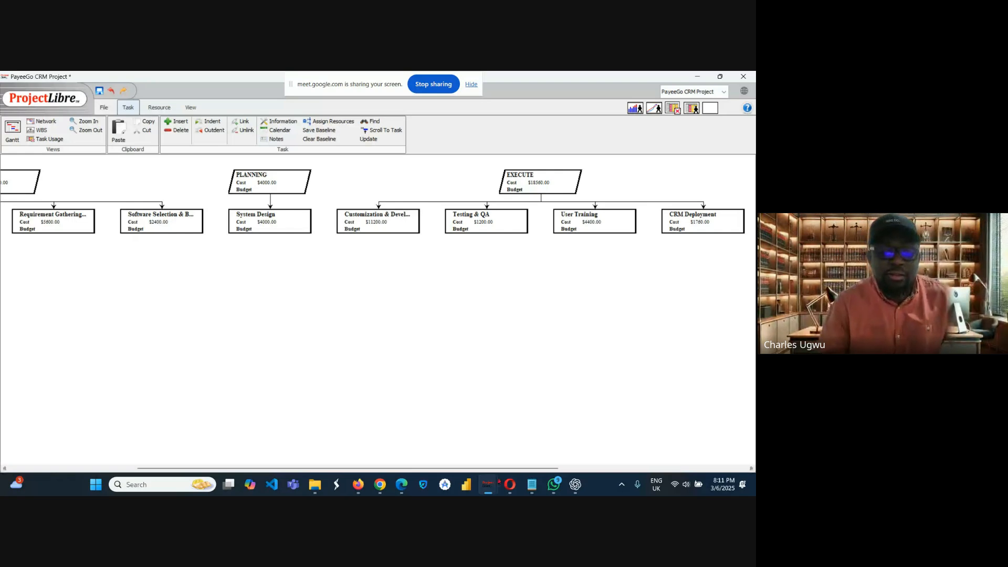
left_click_drag(524, 468, 712, 447)
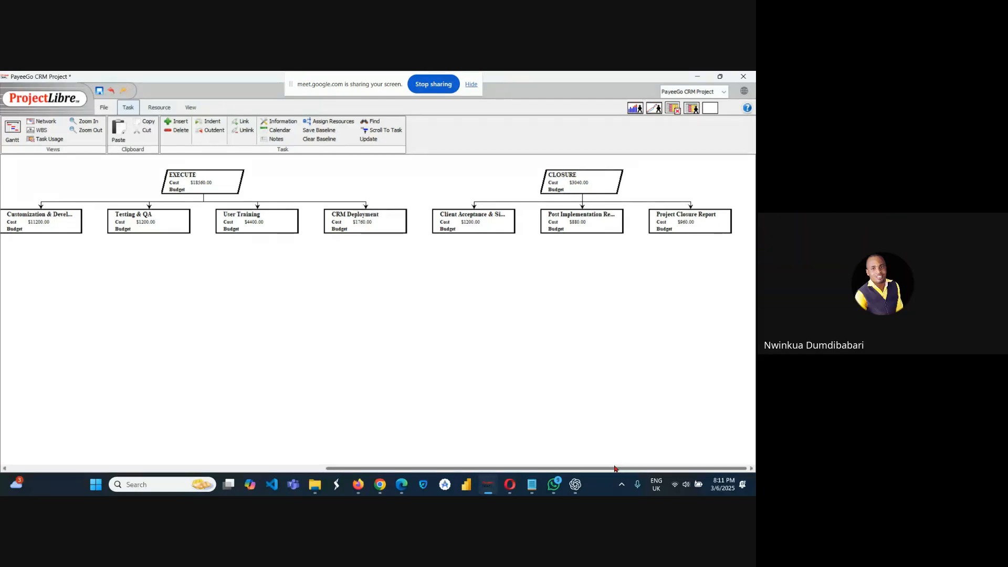
left_click_drag(614, 468, 259, 438)
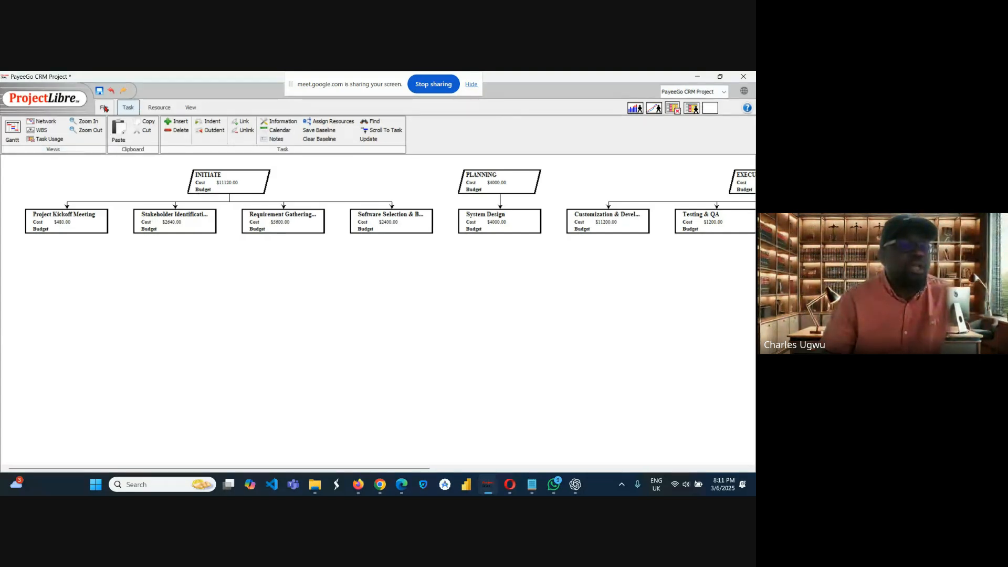
Review the resource sheet, each resource's cost in the RBS chart and the resource usage by task.
left_click(159, 107)
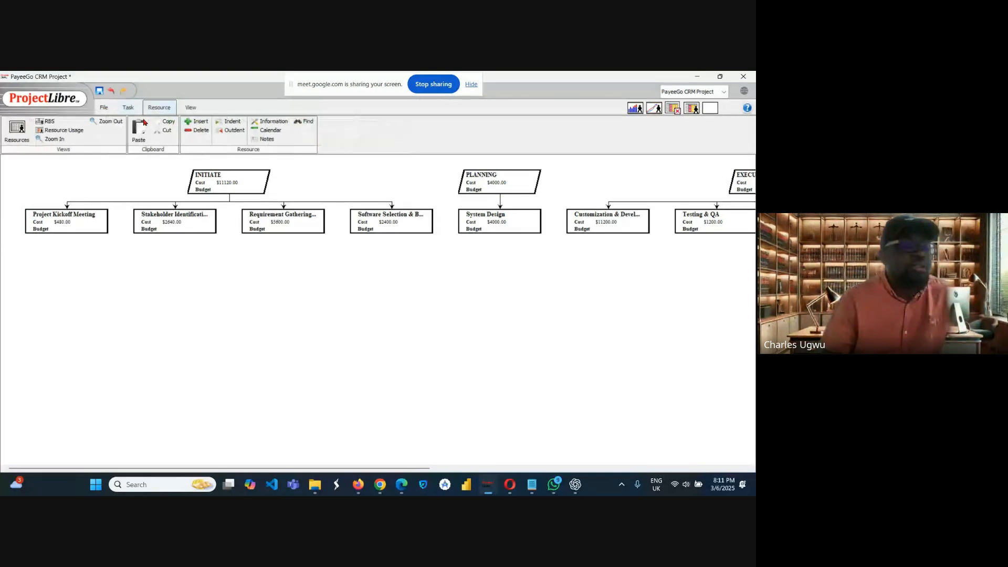
left_click(26, 137)
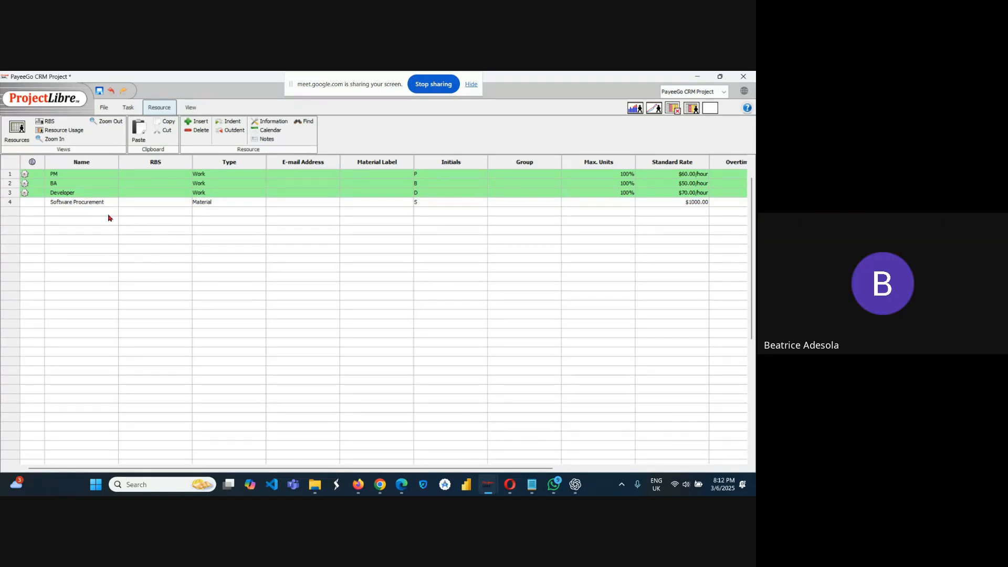
left_click(49, 121)
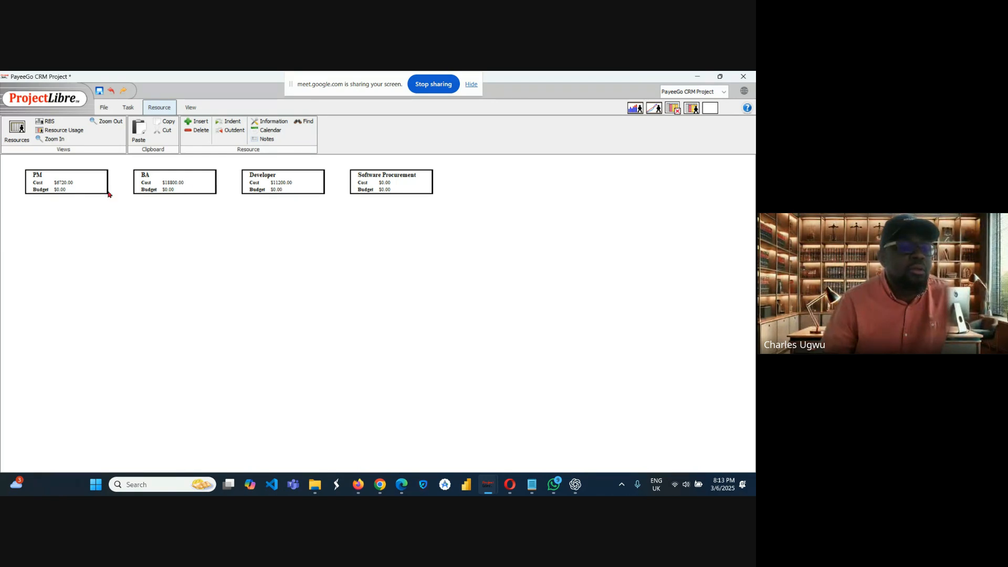
left_click(69, 134)
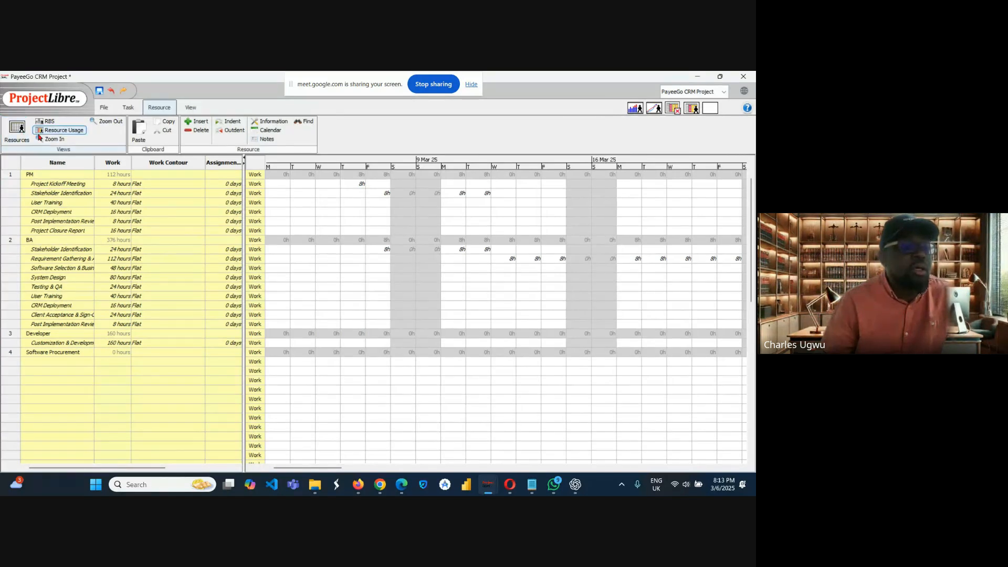
left_click(18, 133)
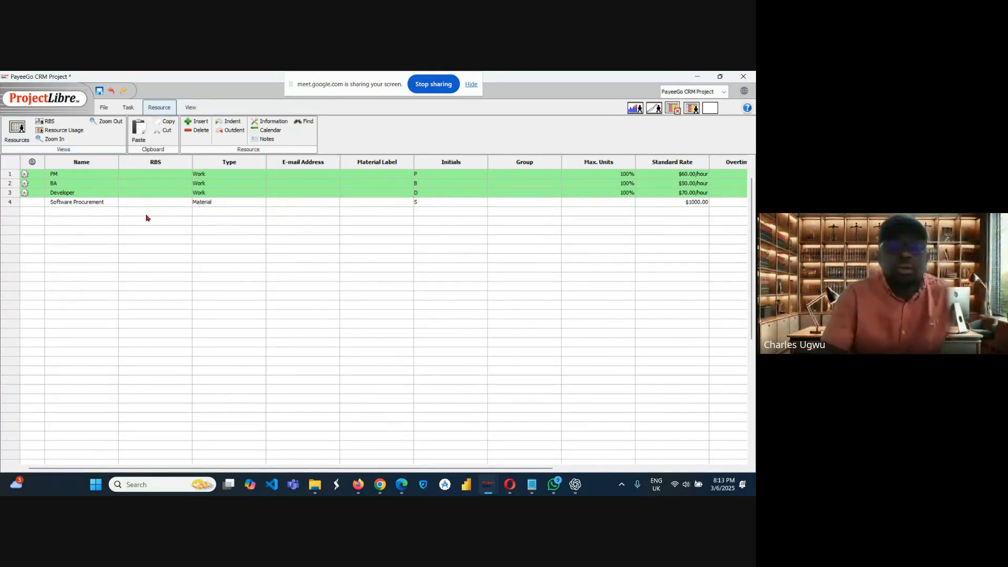
left_click(598, 305)
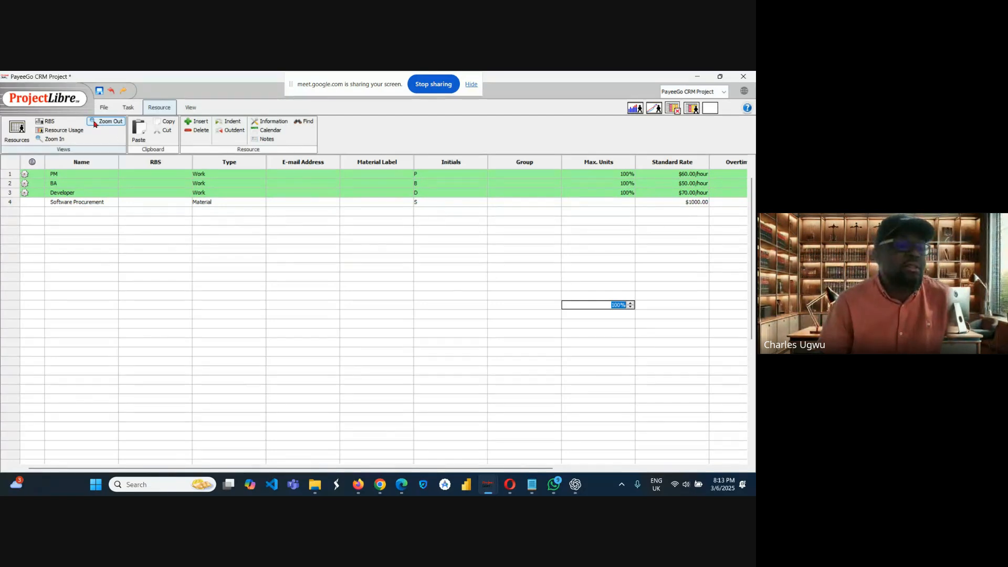
left_click(53, 122)
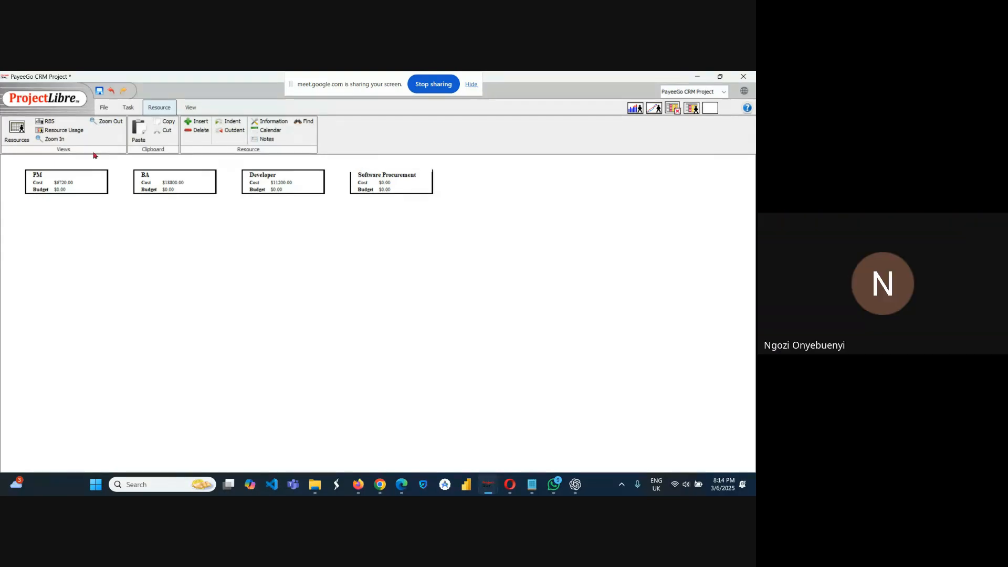
Insert a new task named Software Procurement above Customization & Development under EXECUTE in the Gantt view.
left_click(127, 109)
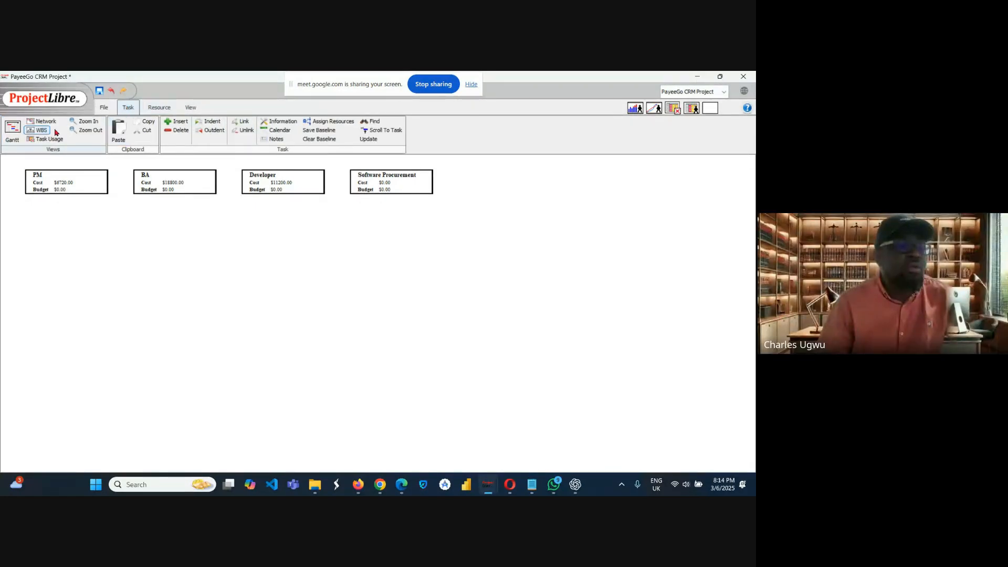
left_click(16, 128)
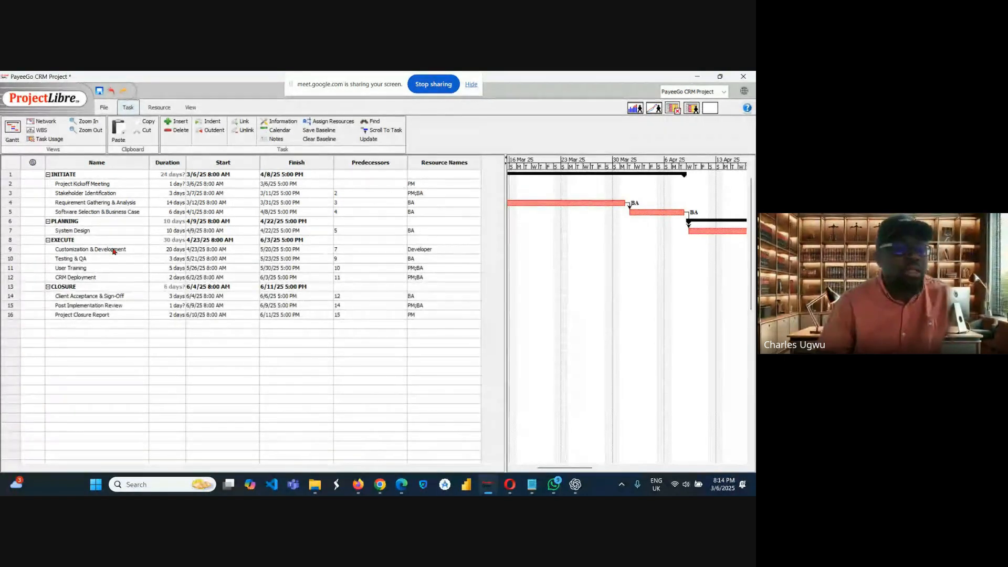
left_click(7, 251)
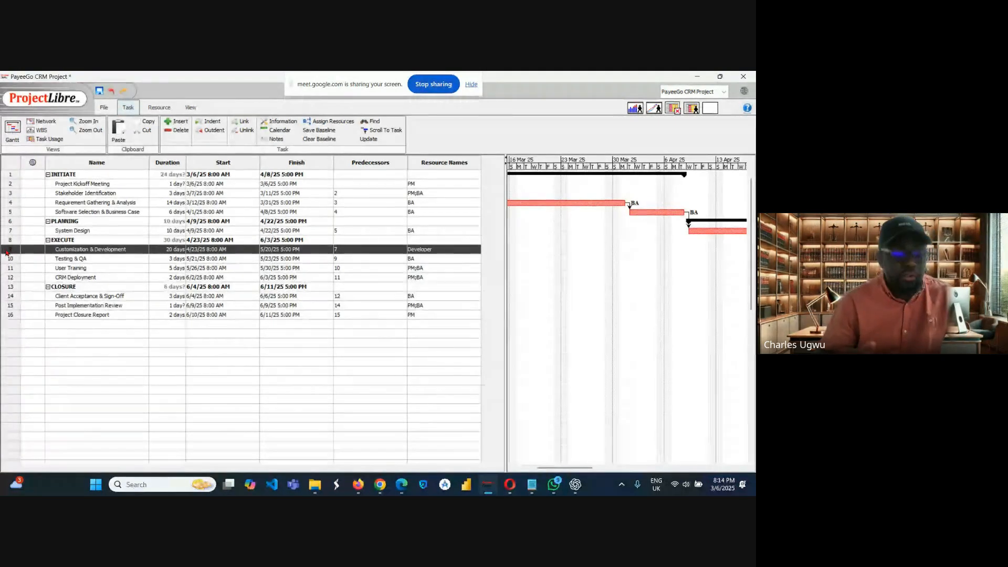
right_click(7, 253)
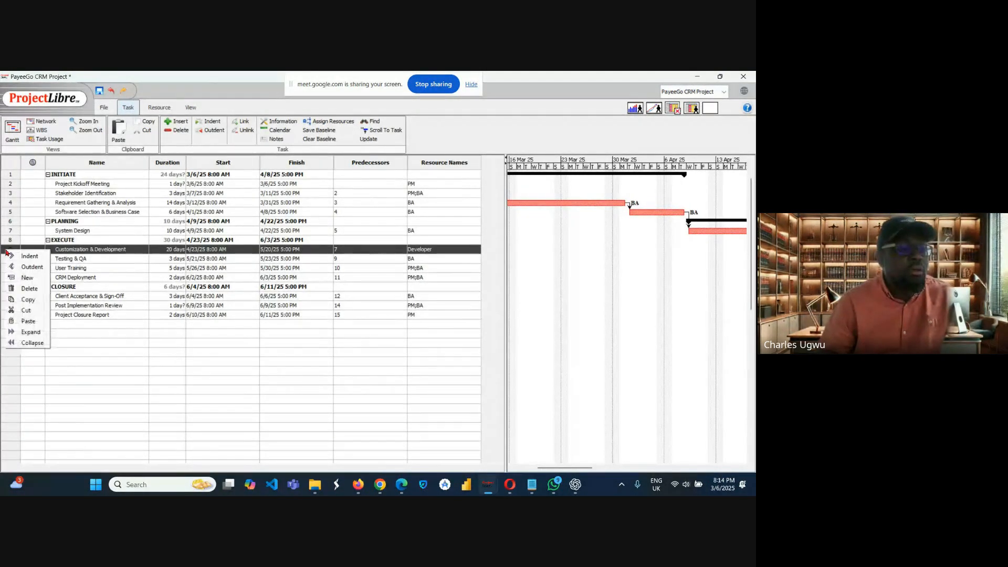
left_click(30, 279)
left_click(61, 249)
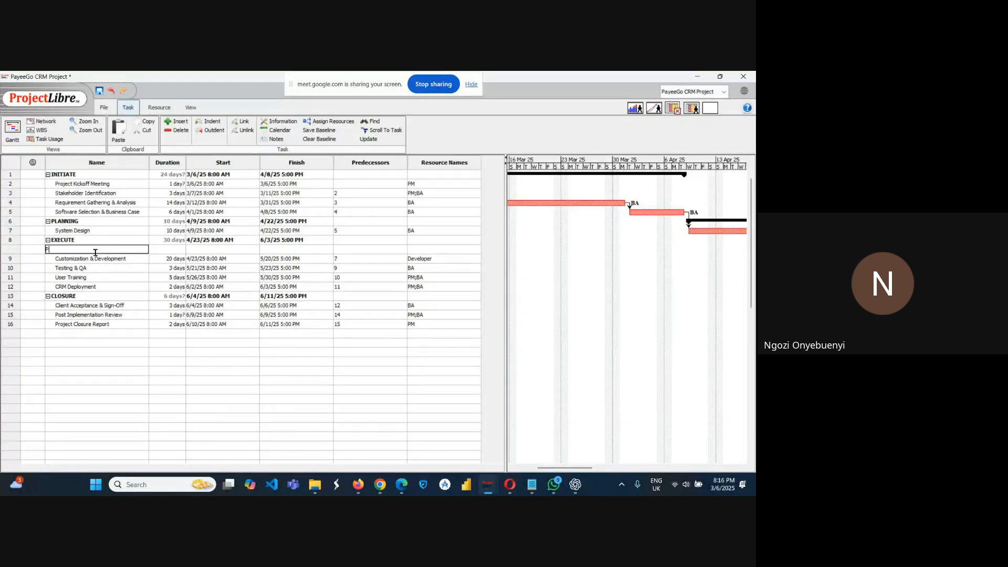
type("o")
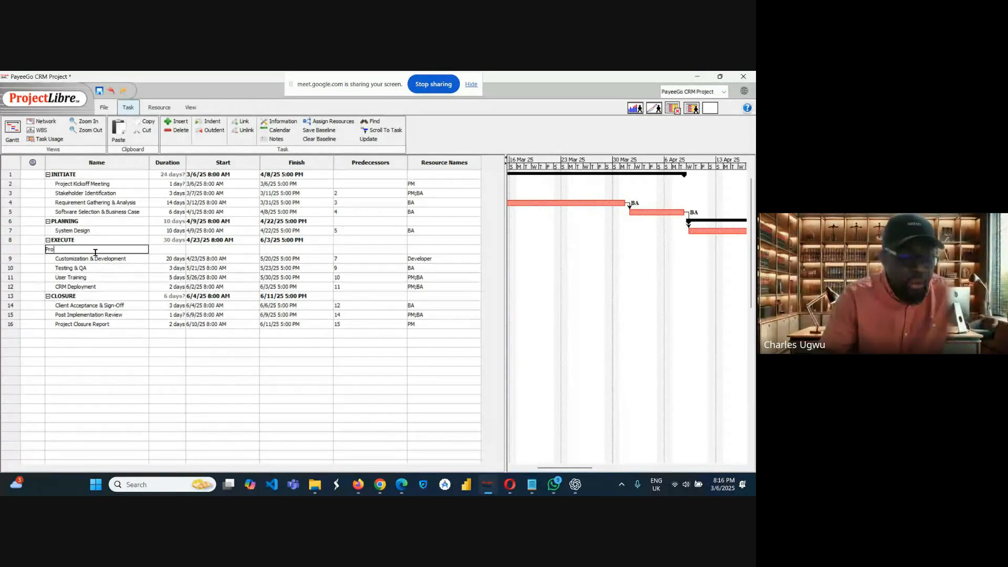
type("c")
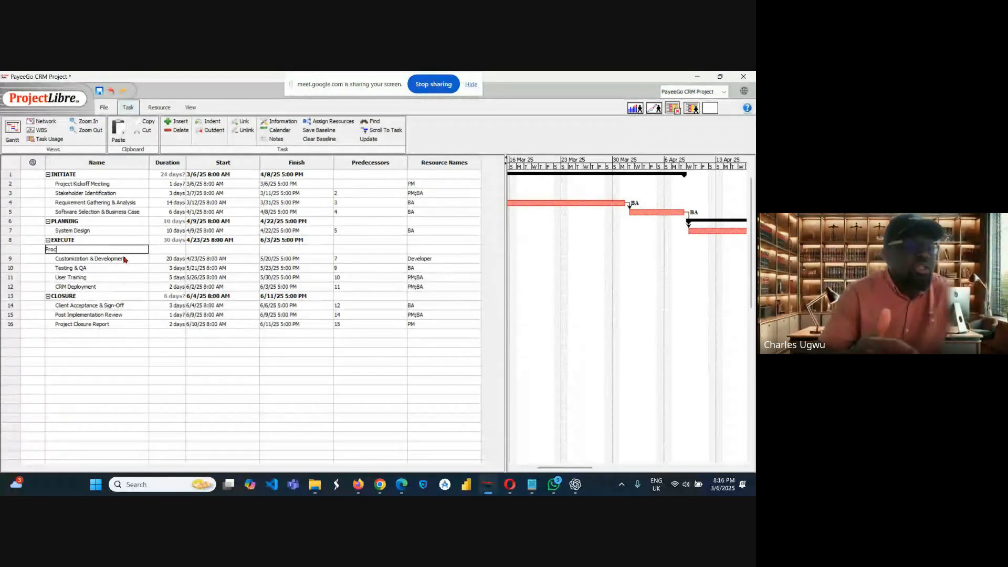
type("ure")
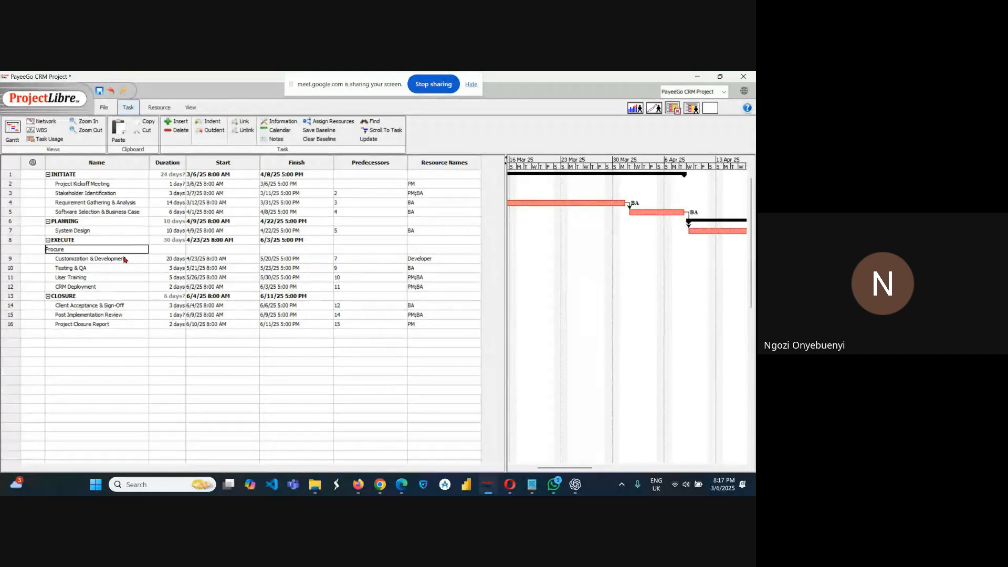
type("Software Procurement")
Set the predecessor of the Software Procurement task to 7.
left_click(344, 247)
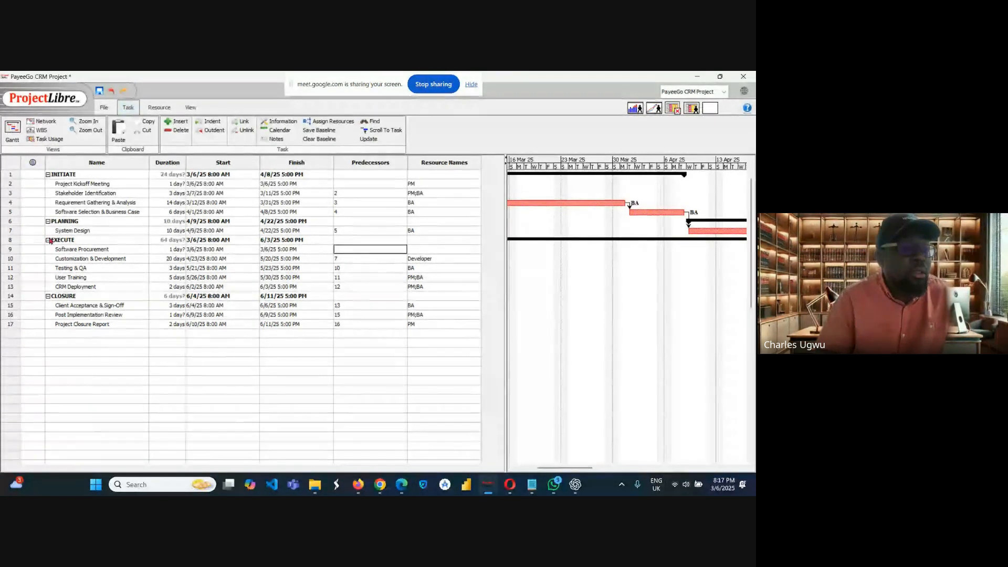
left_click(361, 247)
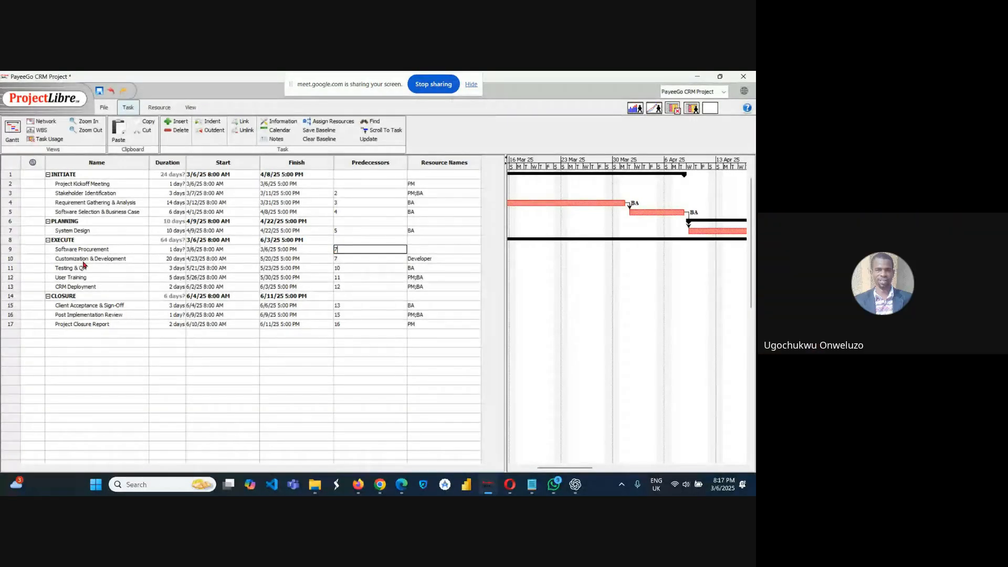
Try to set the predecessor of the Customization & Development task to 8.
left_click(353, 260)
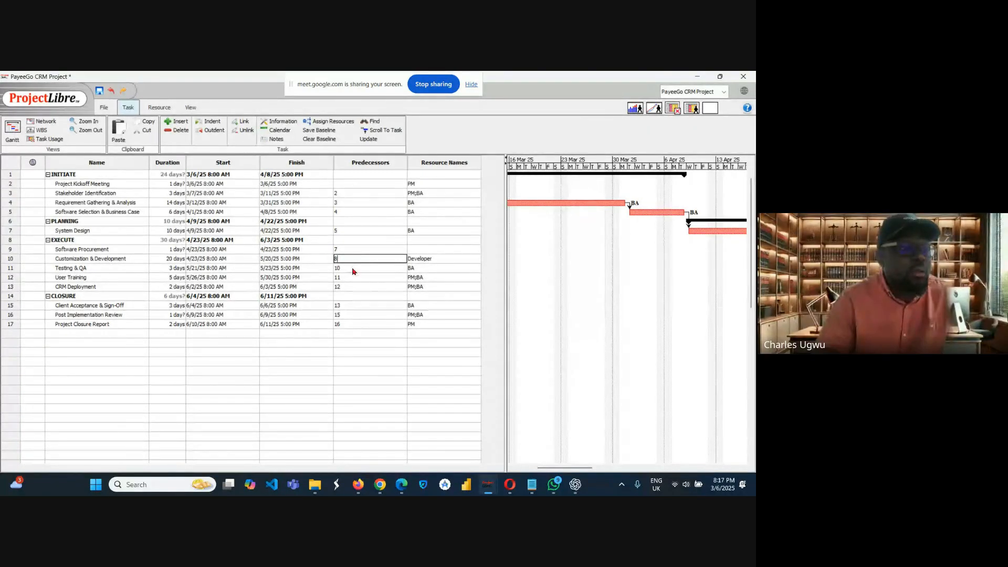
type("8")
key("Return")
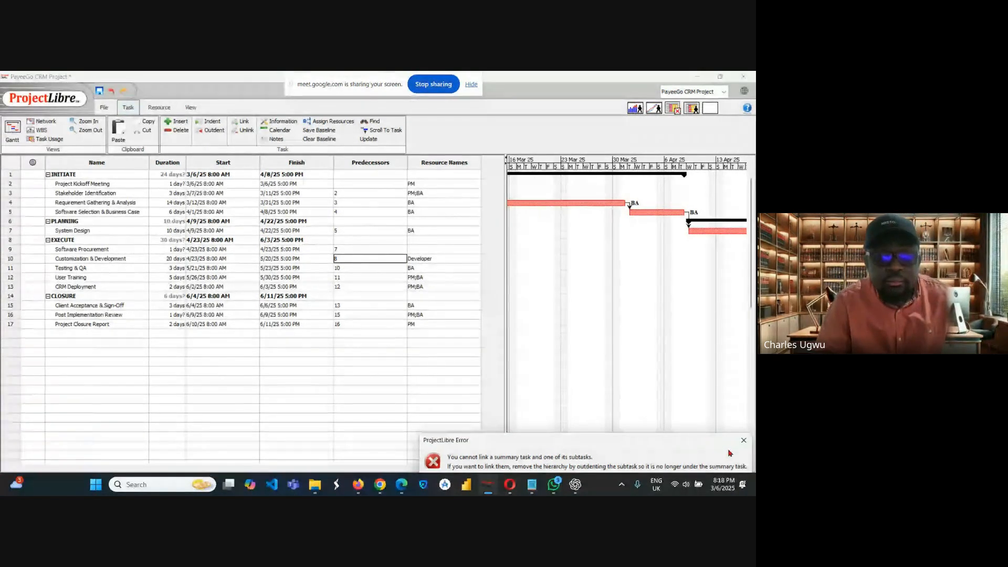
left_click(743, 439)
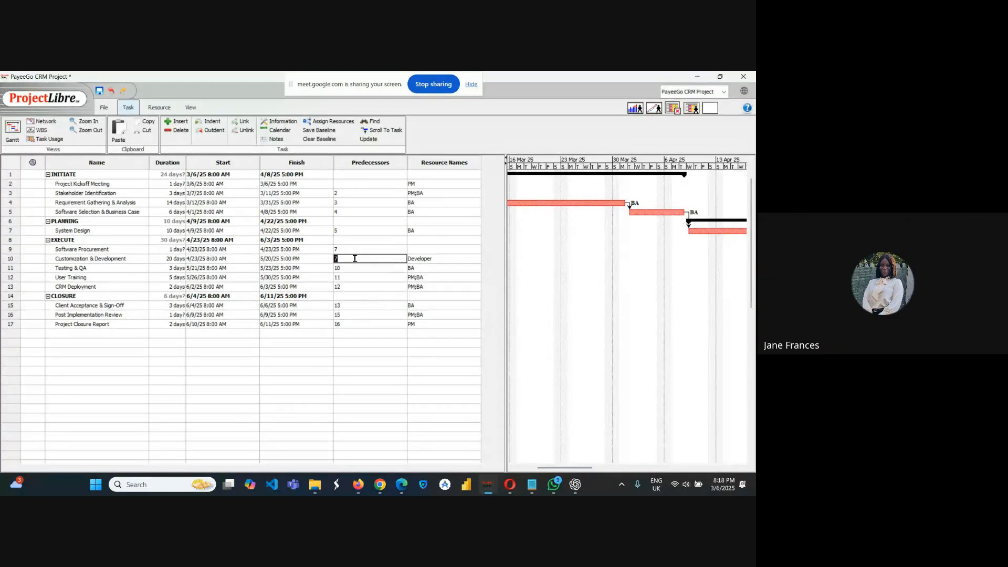
Set the predecessor of the Customization & Development task to 9.
type("9")
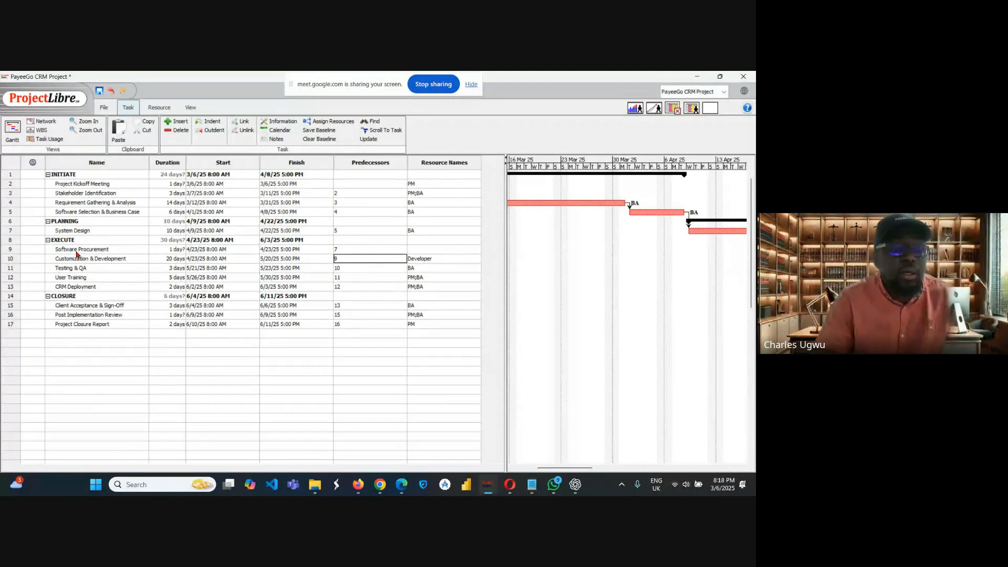
double_click(348, 268)
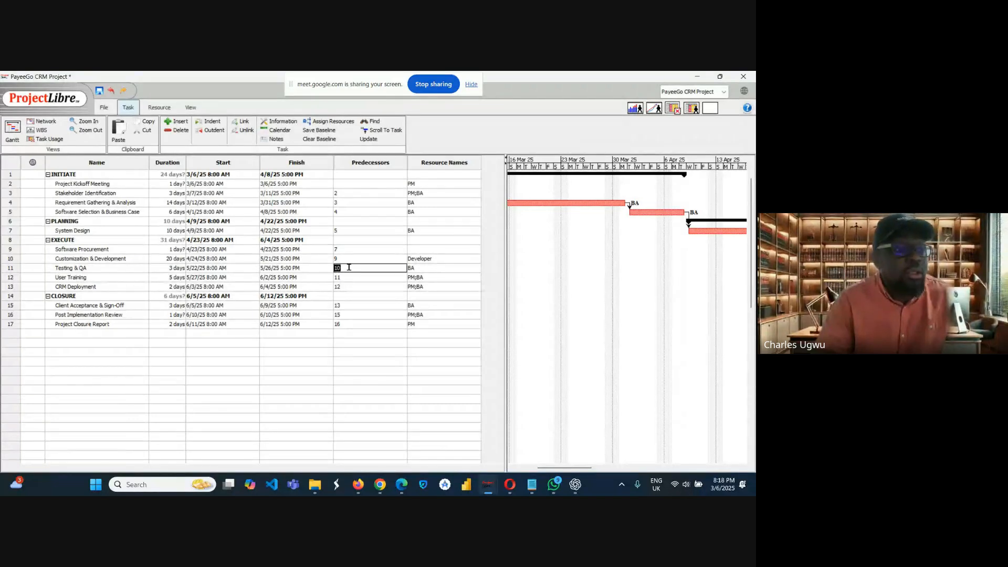
Set the predecessor of the Testing & QA task to 10.
type("1")
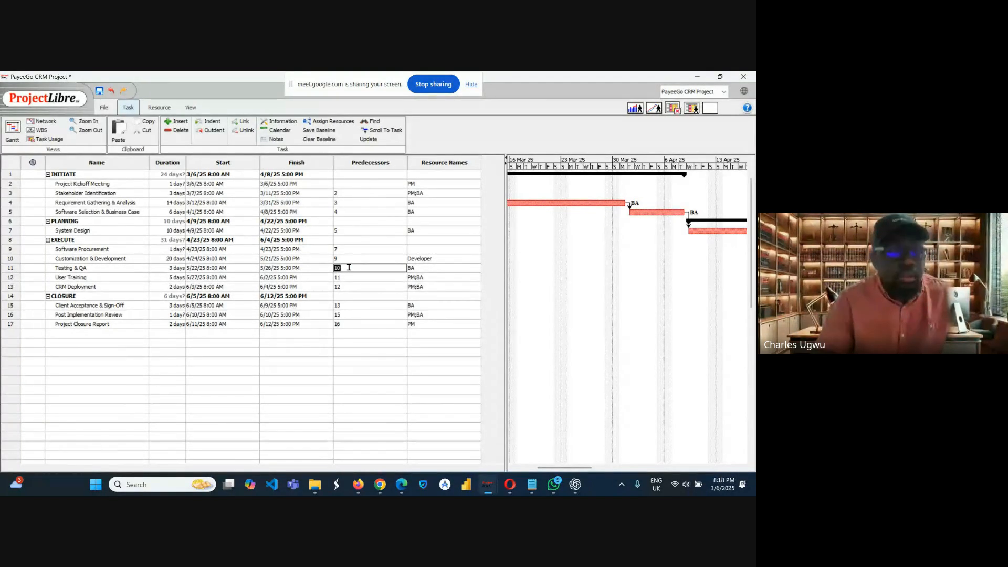
type("0")
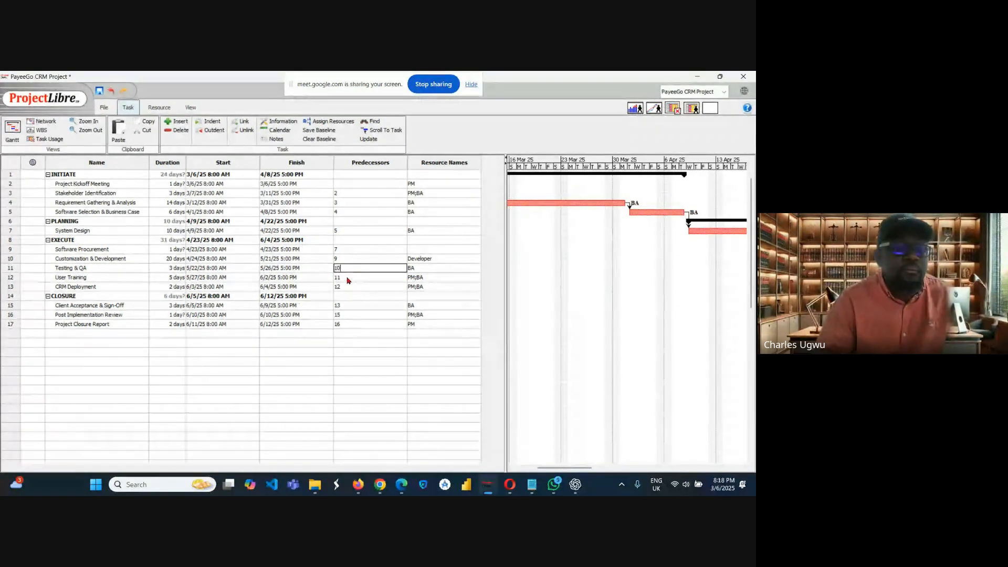
Try to set the predecessor of the User Training task to 12.
double_click(346, 276)
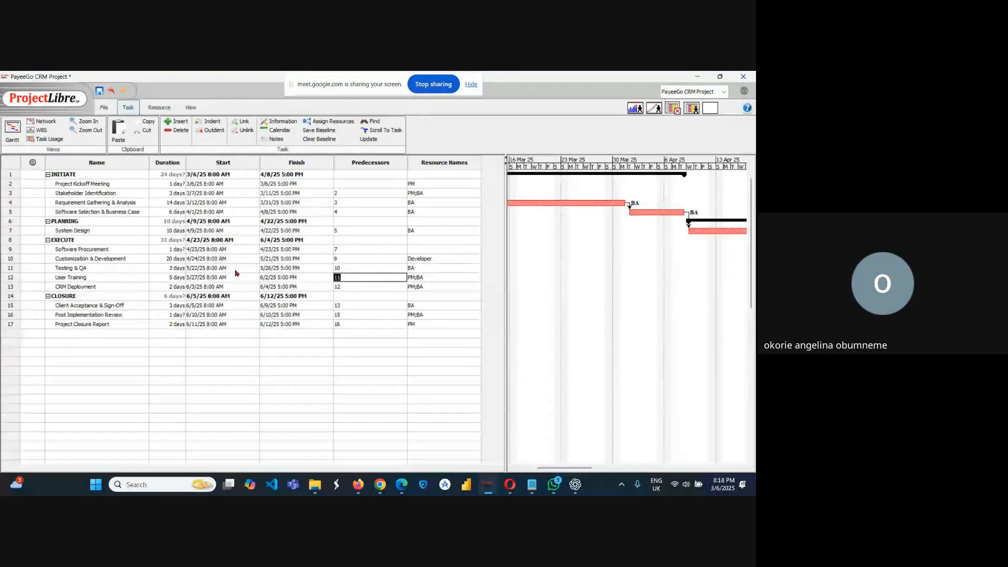
type("1")
key("Return")
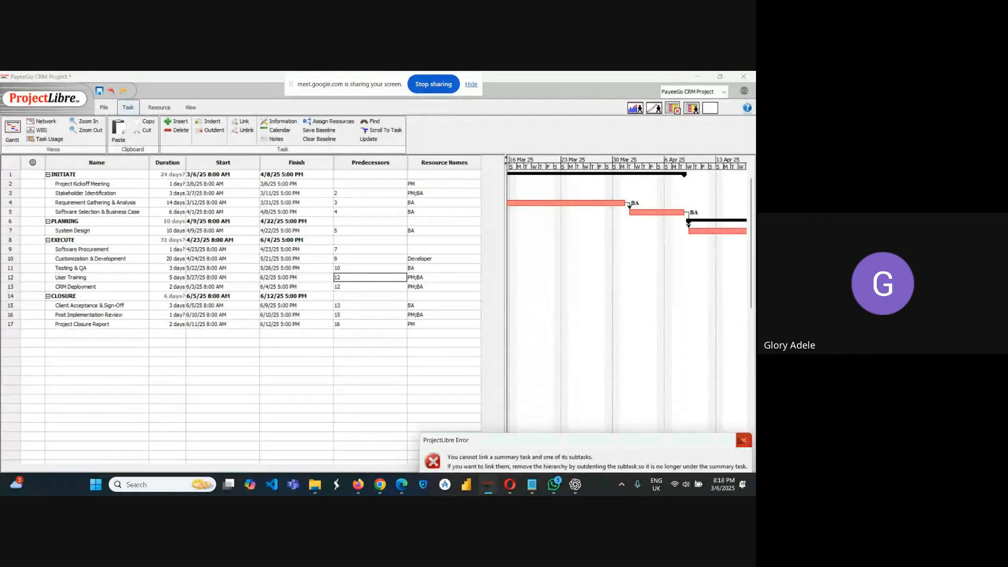
left_click(741, 441)
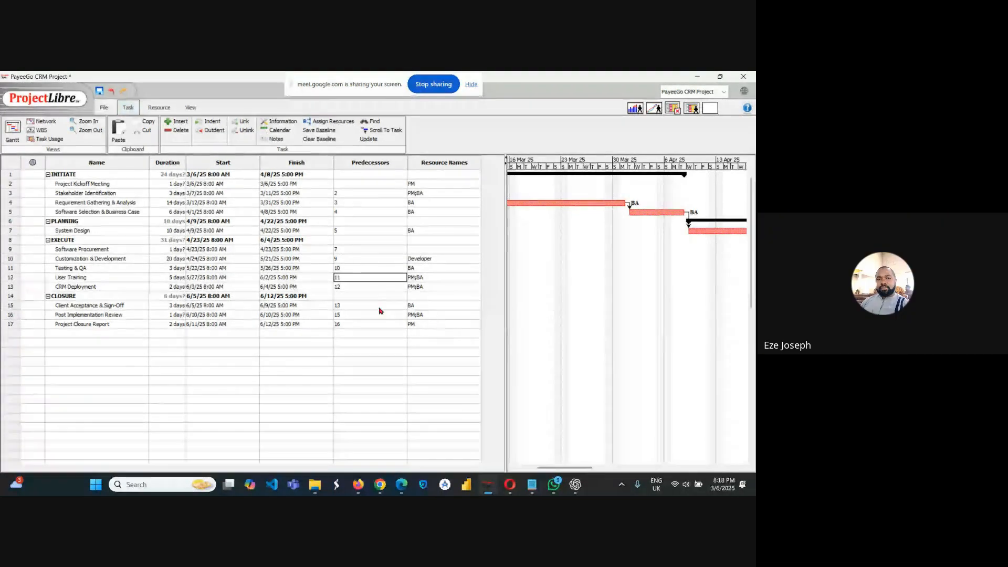
Check the predecessor entries of CRM Deployment, Client Acceptance & Sign-Off, Post Implementation Review and Project Closure Report.
double_click(344, 286)
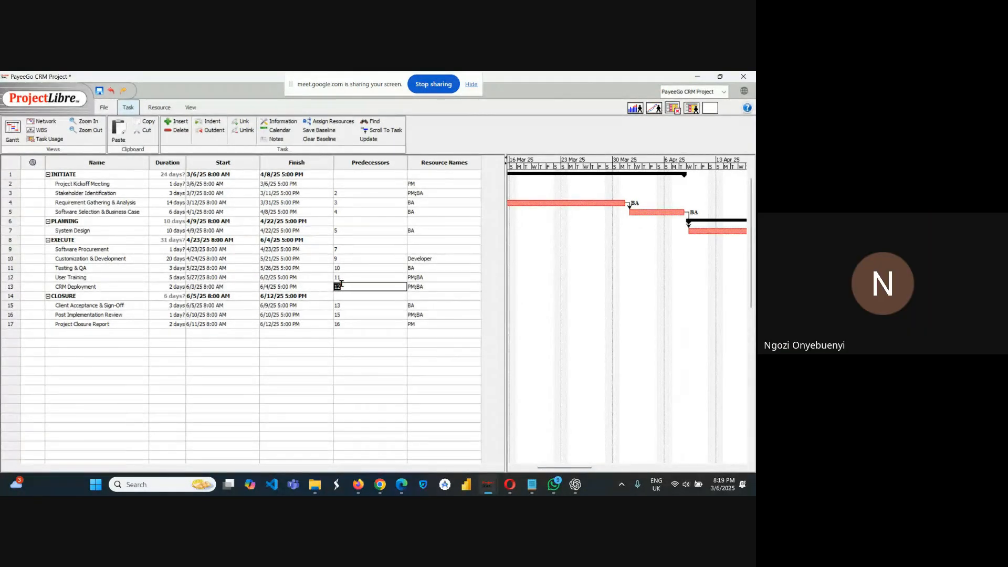
left_click(341, 305)
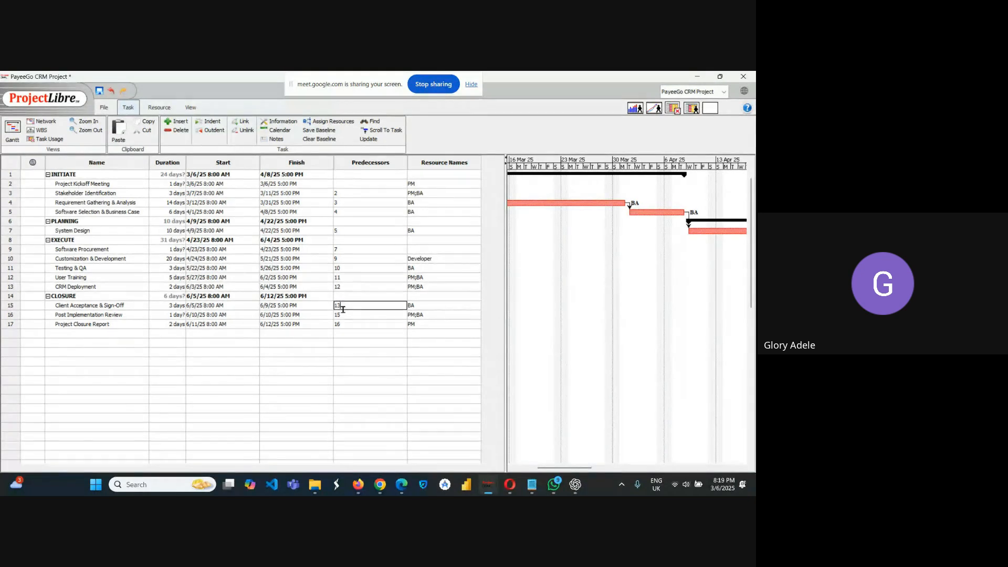
double_click(345, 314)
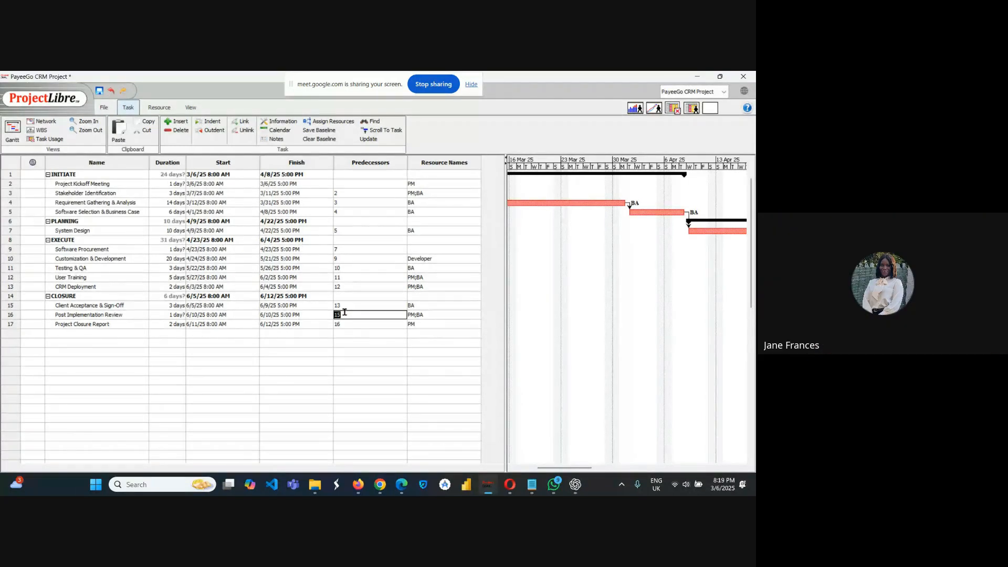
left_click(344, 313)
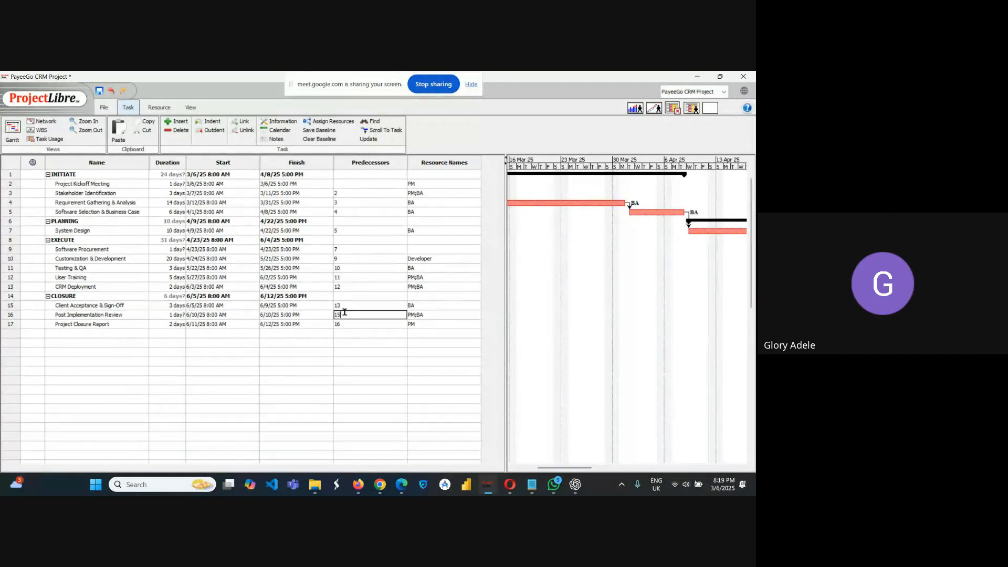
double_click(357, 324)
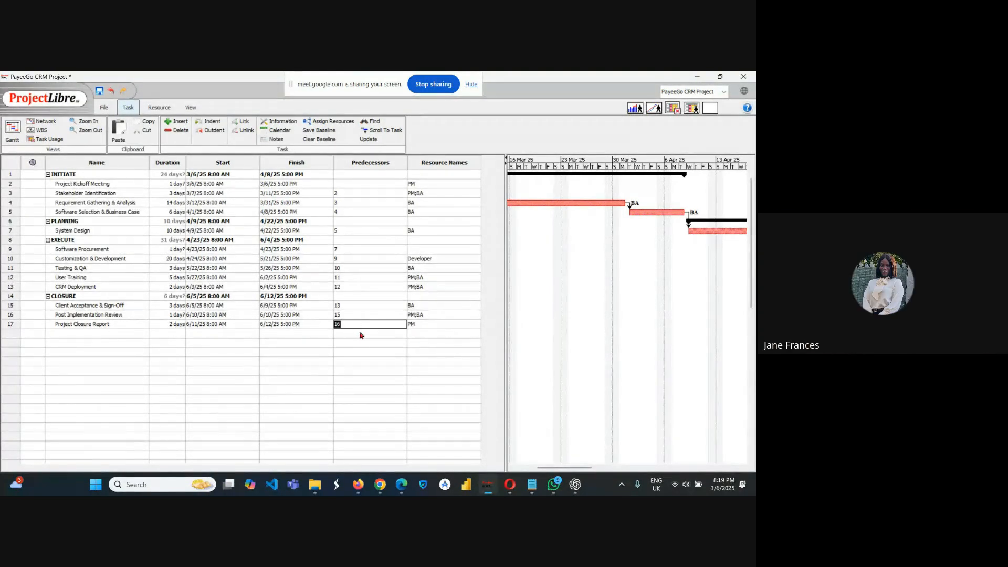
left_click(361, 336)
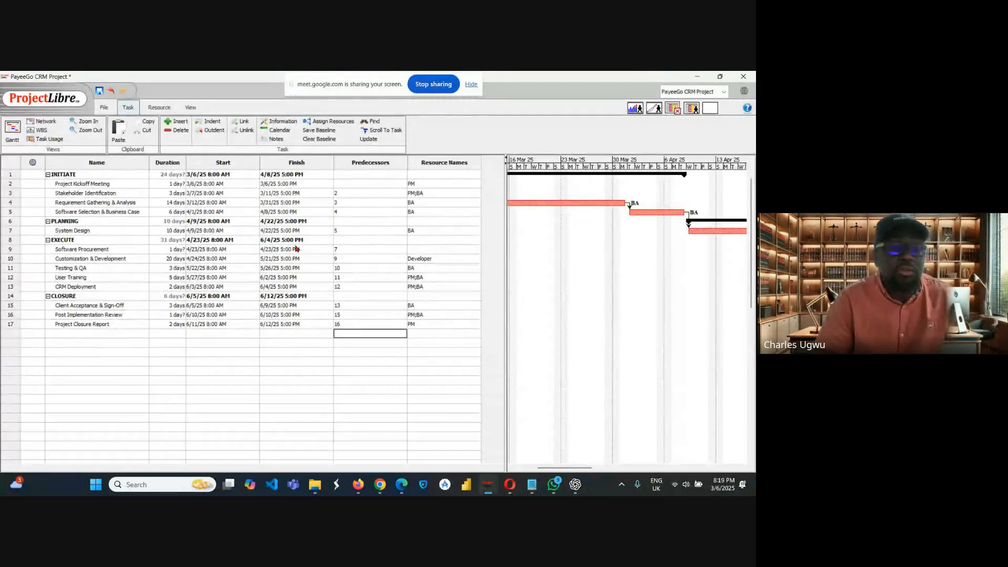
Assign the PM and Software Procurement resources to the Software Procurement task under EXECUTE.
left_click(421, 248)
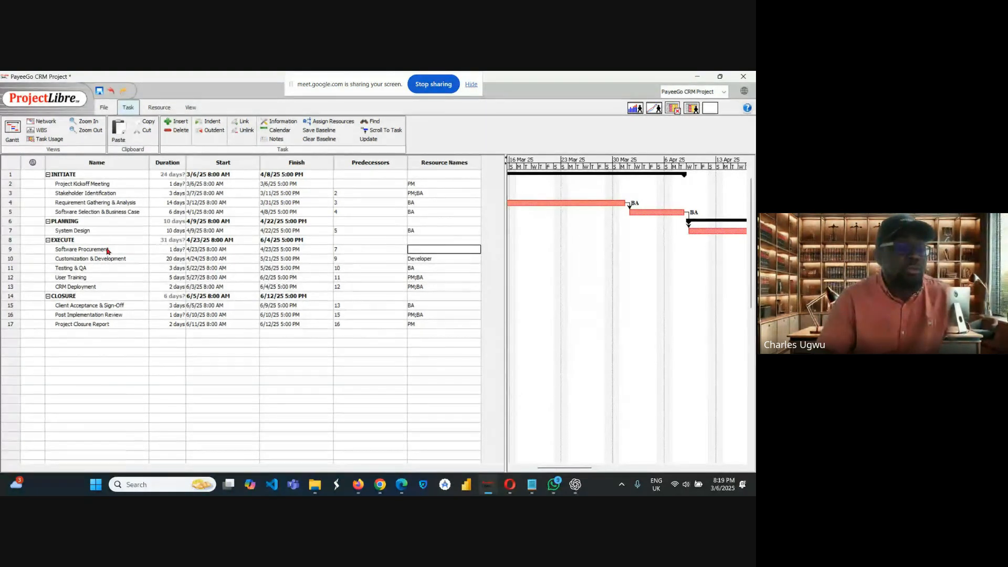
left_click(382, 131)
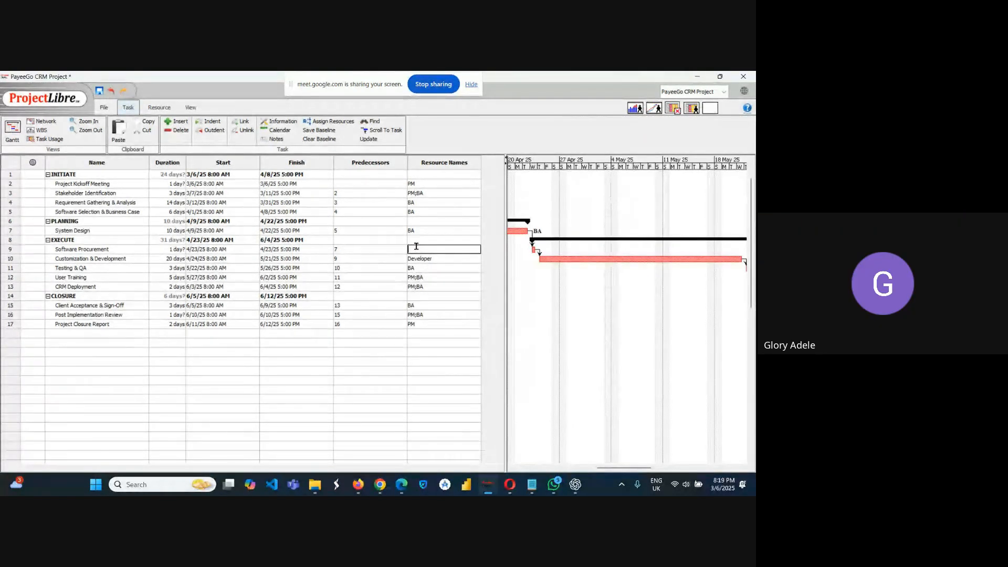
left_click(330, 121)
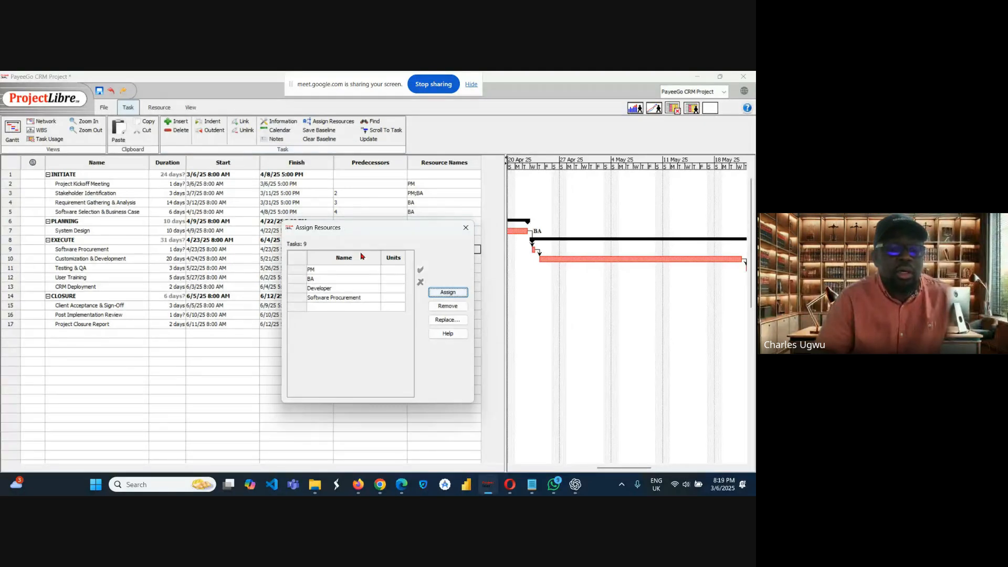
left_click(336, 273)
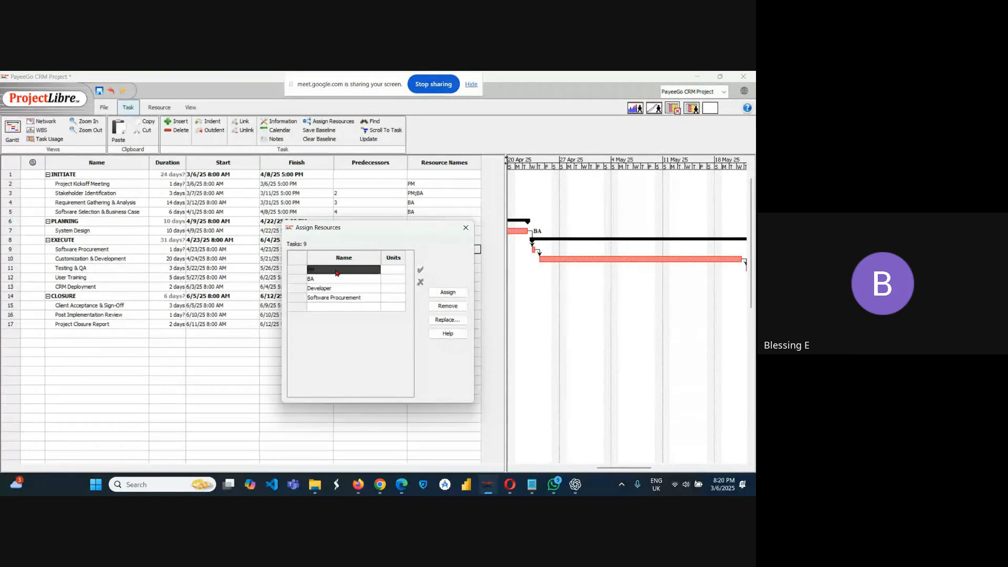
left_click(345, 298)
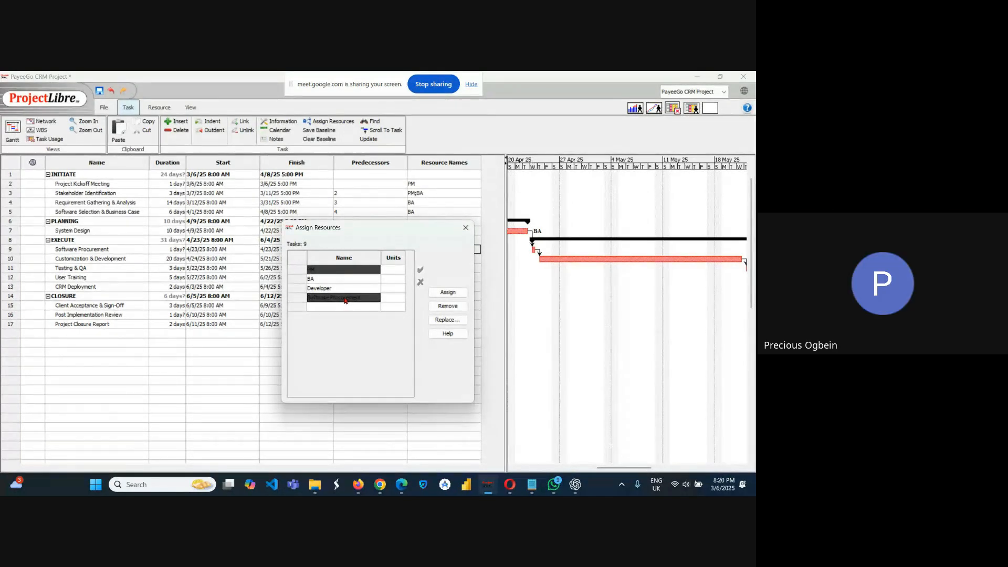
left_click(442, 292)
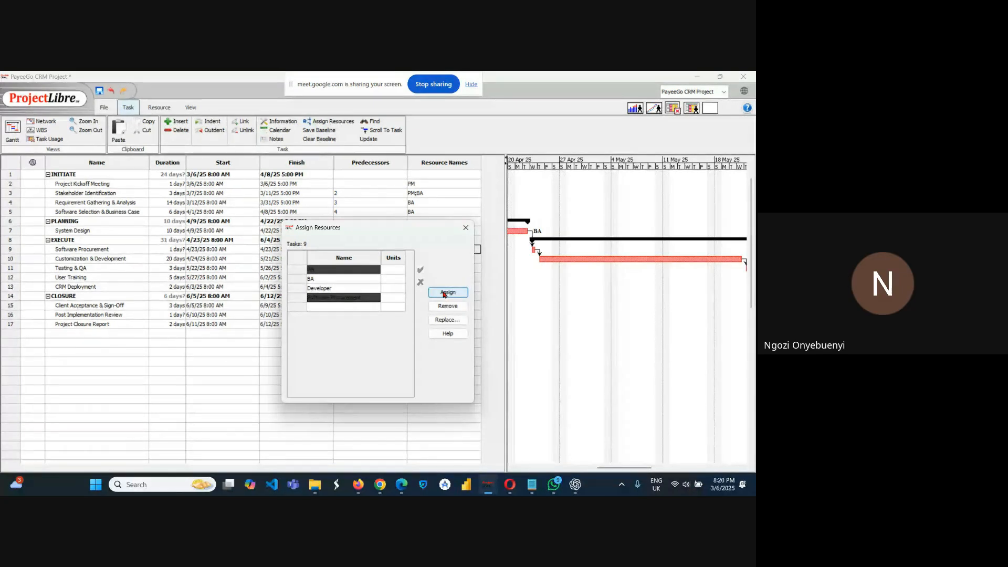
left_click(443, 293)
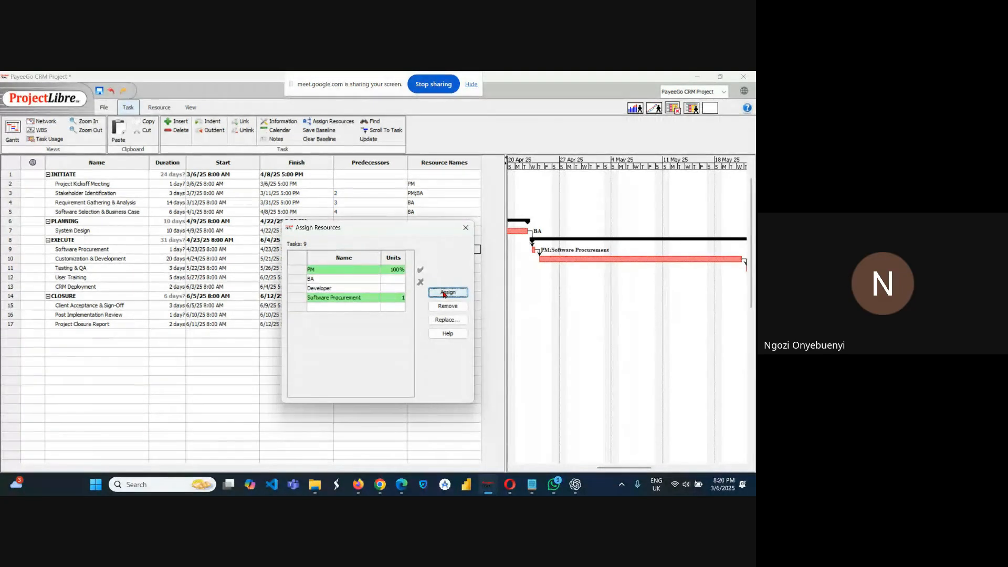
left_click(465, 228)
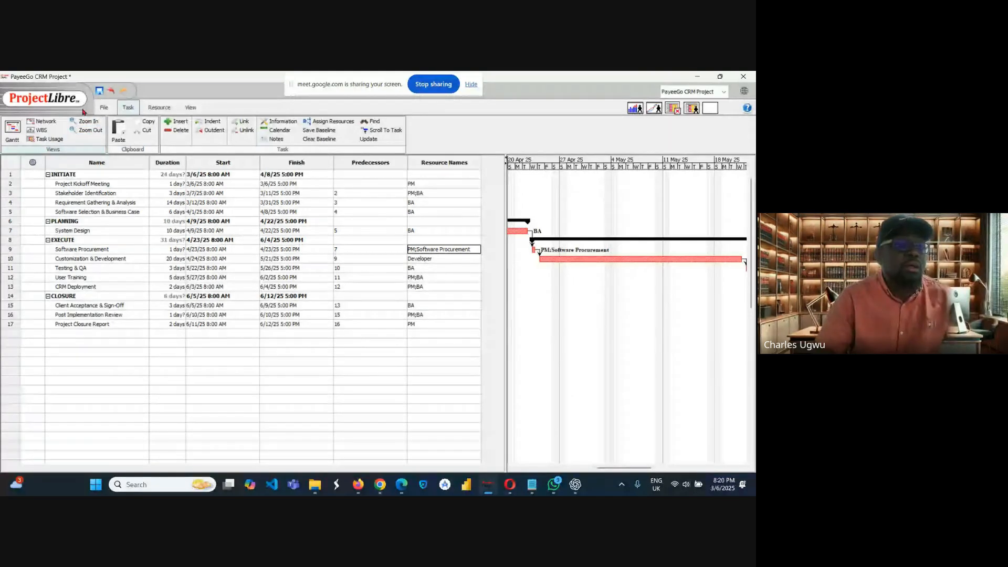
Examine the resource costs in the RBS chart and the project tasks in the WBS, Network and Task Usage views.
left_click(161, 108)
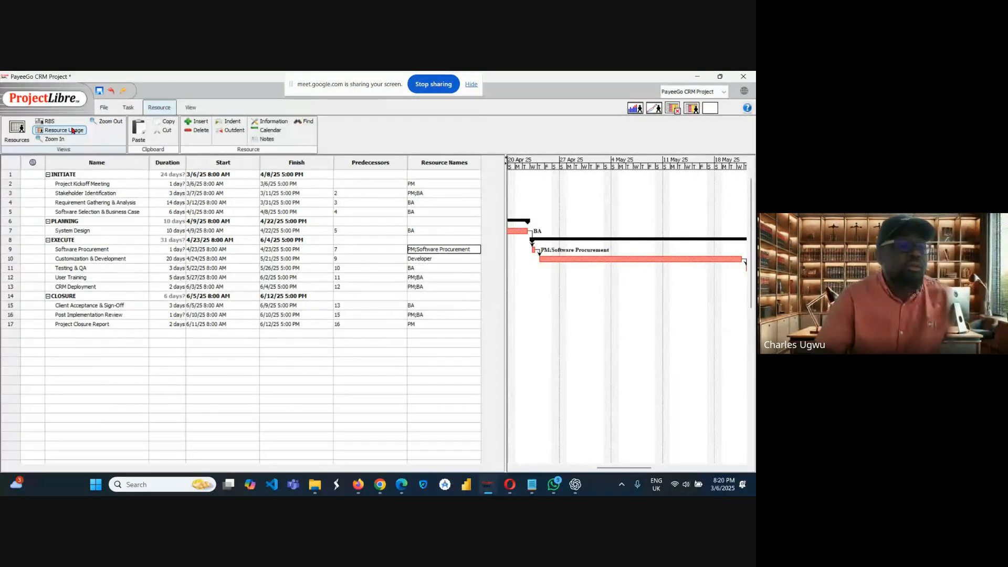
left_click(47, 121)
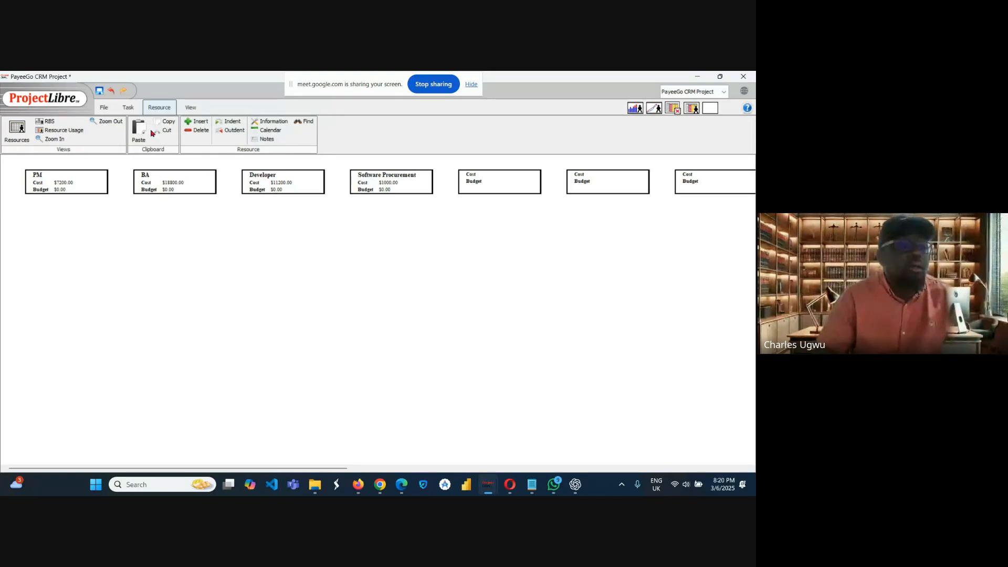
left_click(126, 107)
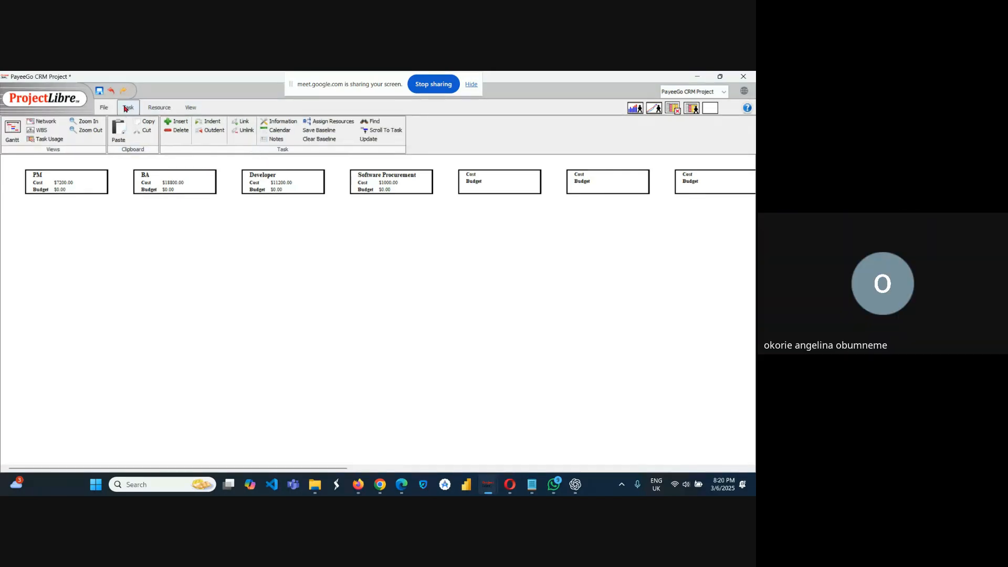
left_click(50, 131)
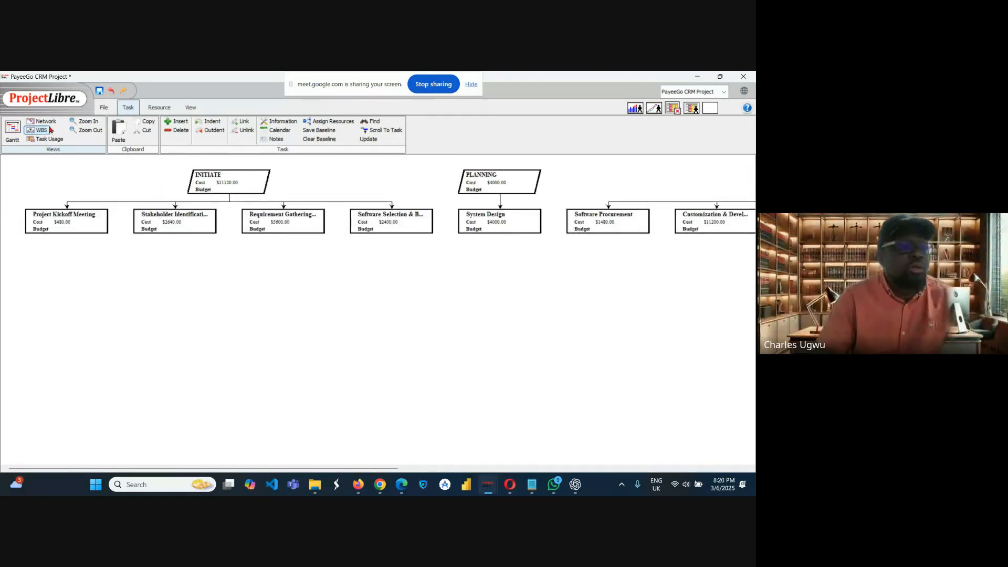
left_click(46, 122)
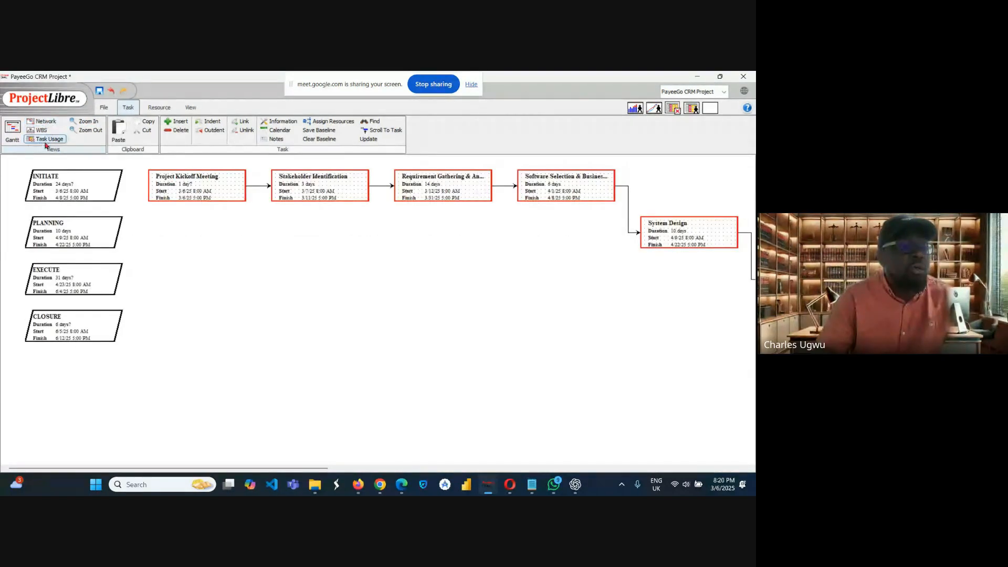
left_click(46, 139)
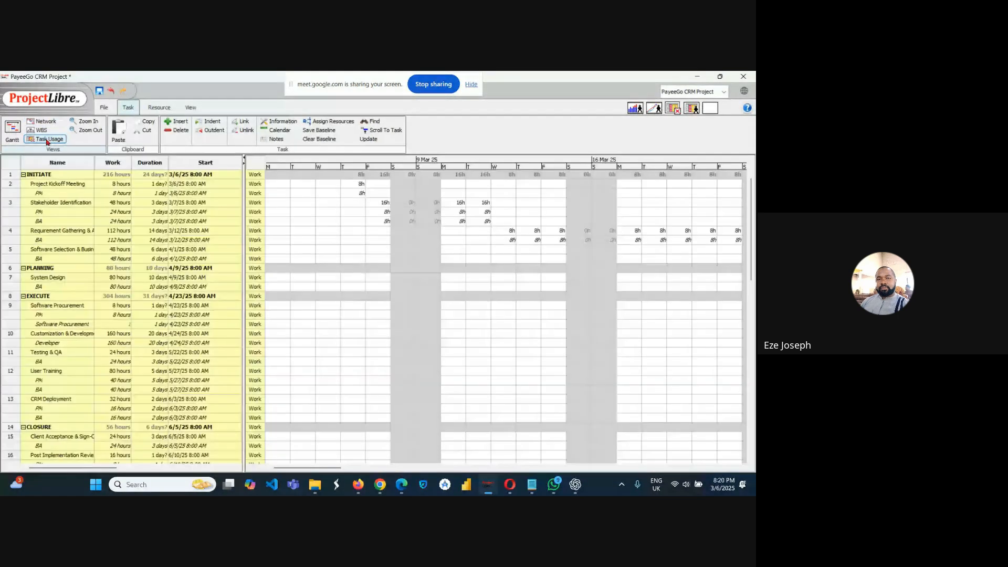
Review the standard rates in the resource sheet and the cost of each resource in the RBS chart.
left_click(156, 108)
left_click(65, 130)
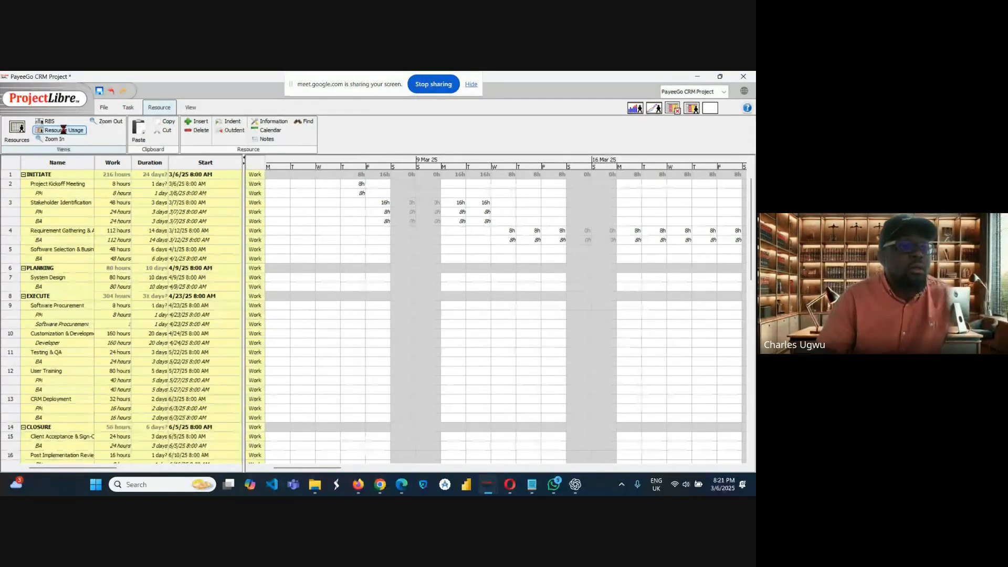
left_click(17, 132)
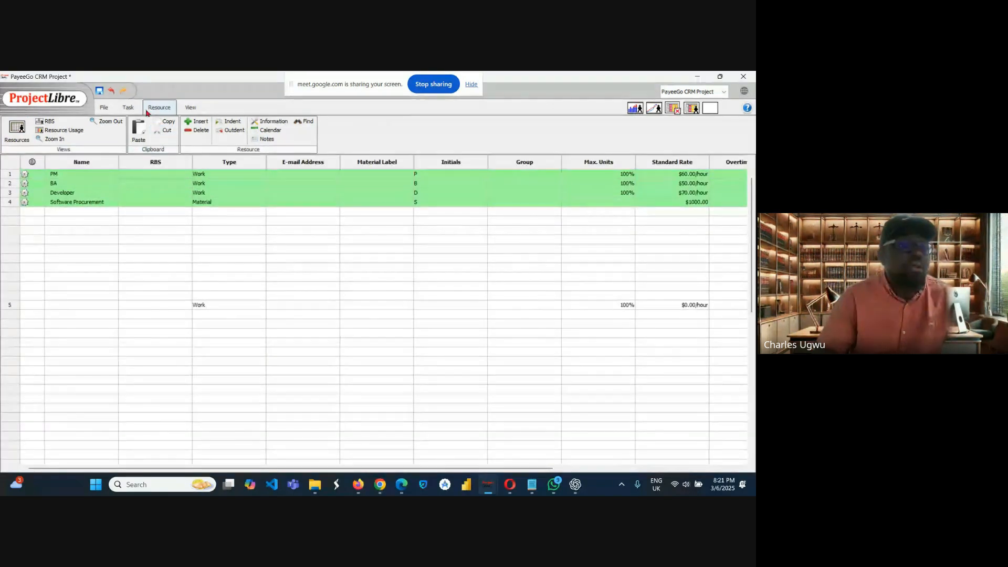
left_click(127, 108)
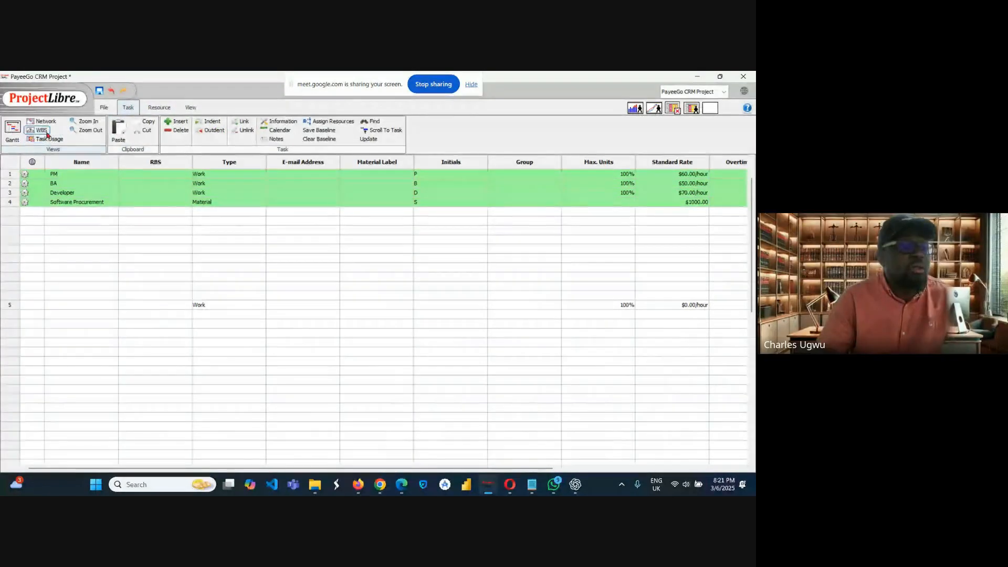
left_click(156, 108)
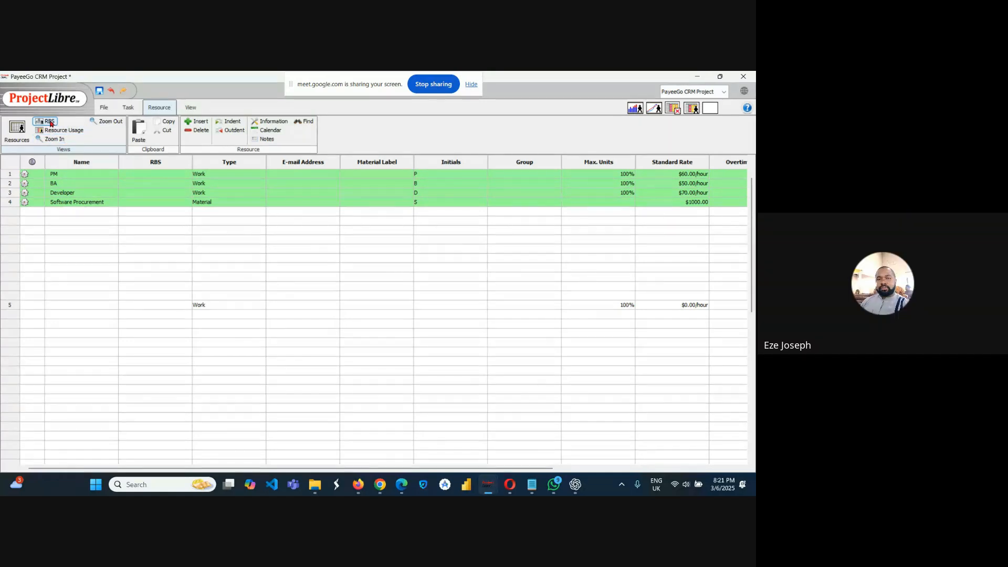
left_click(50, 123)
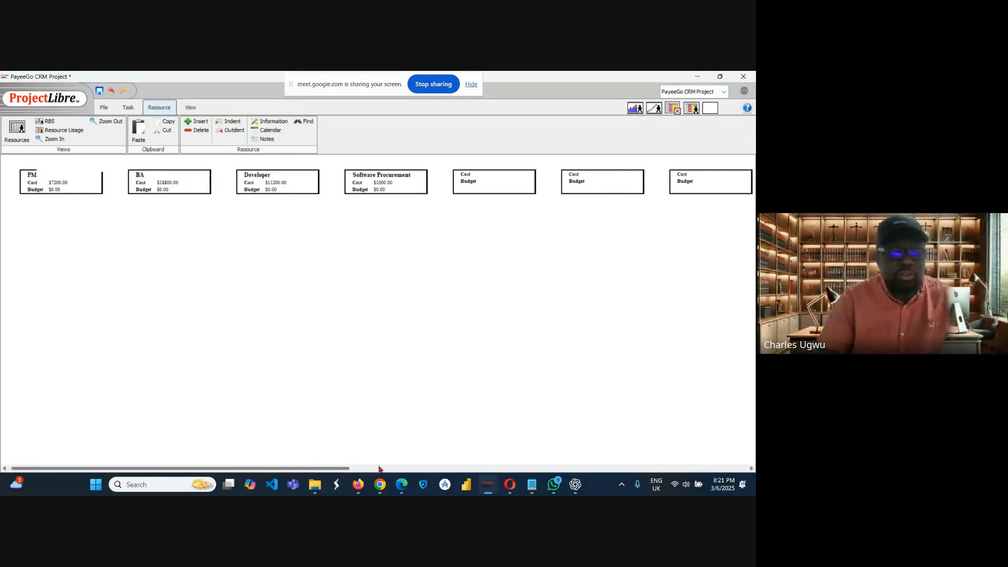
left_click_drag(342, 468, 164, 460)
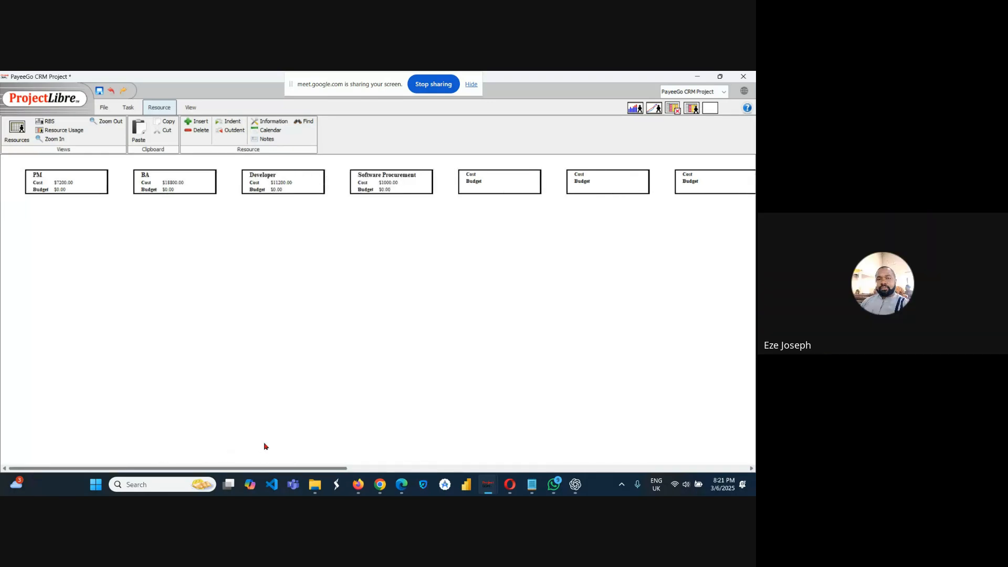
scroll(414, 441, "right", 5)
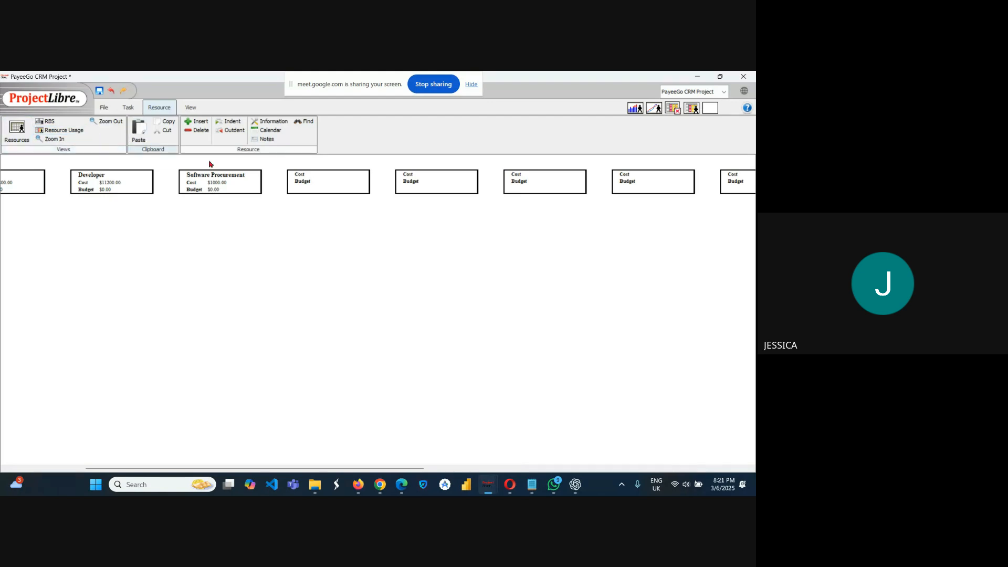
Return to the Gantt view and save Baseline 1 for the entire project.
left_click(128, 108)
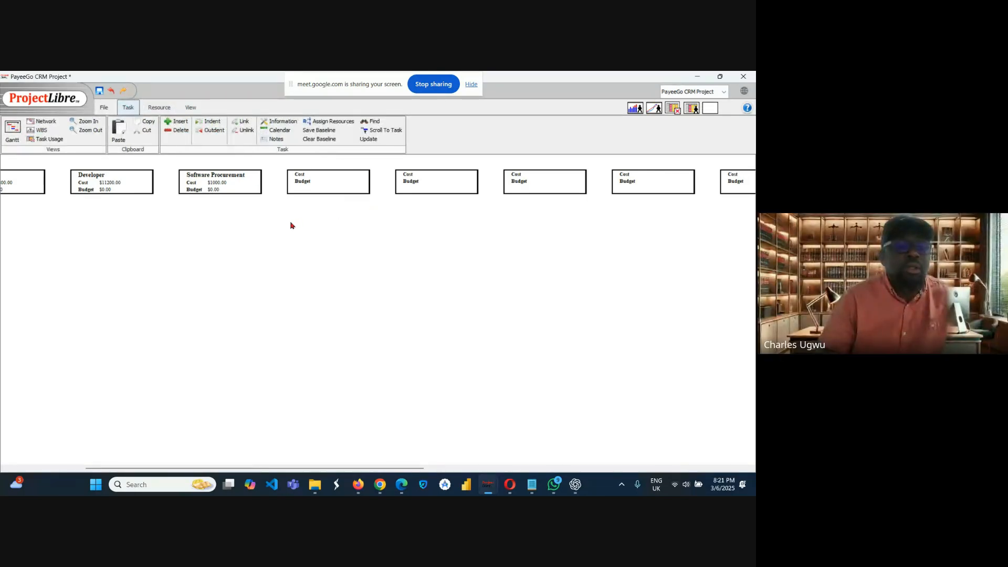
left_click(14, 131)
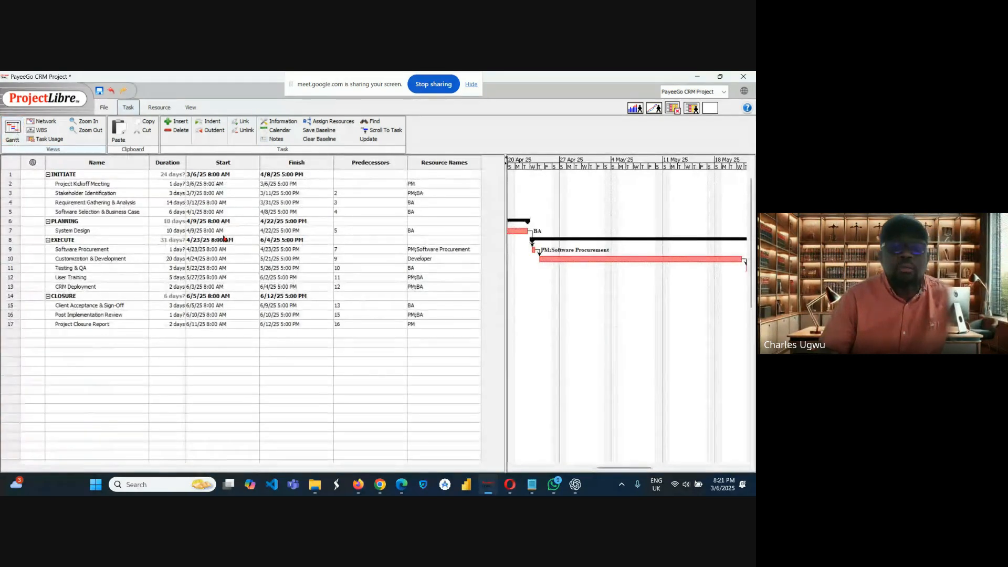
left_click(318, 131)
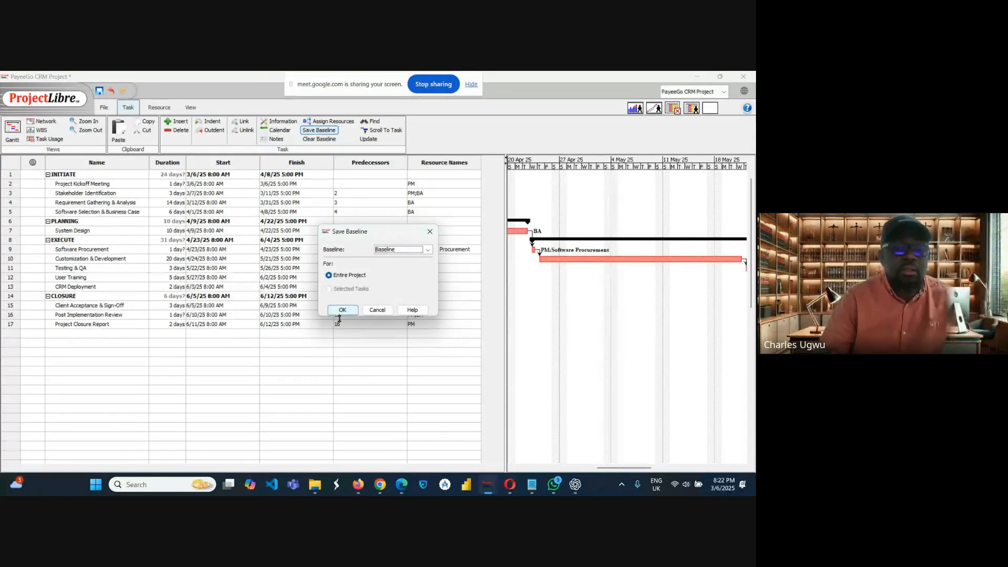
left_click(429, 253)
left_click(392, 264)
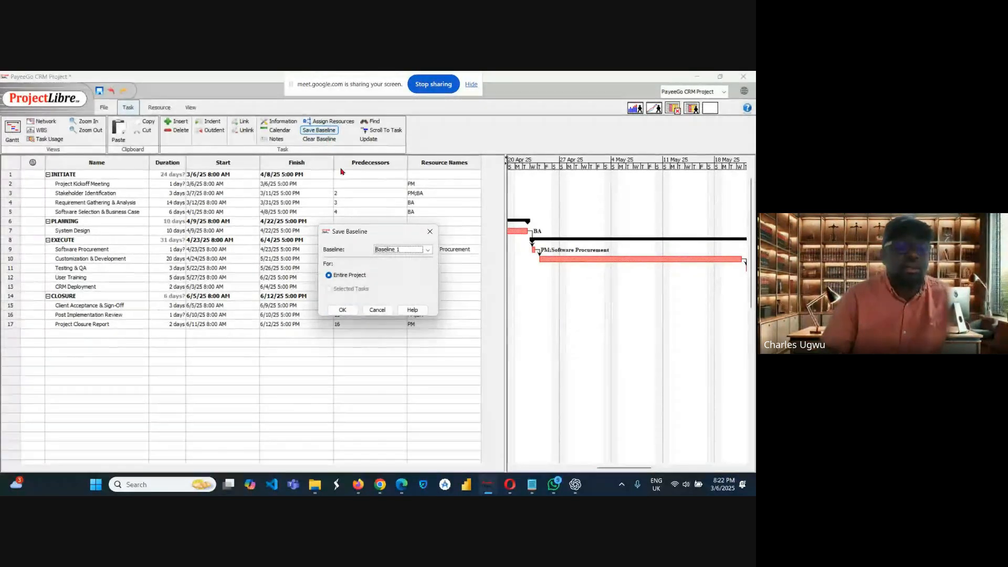
left_click(343, 311)
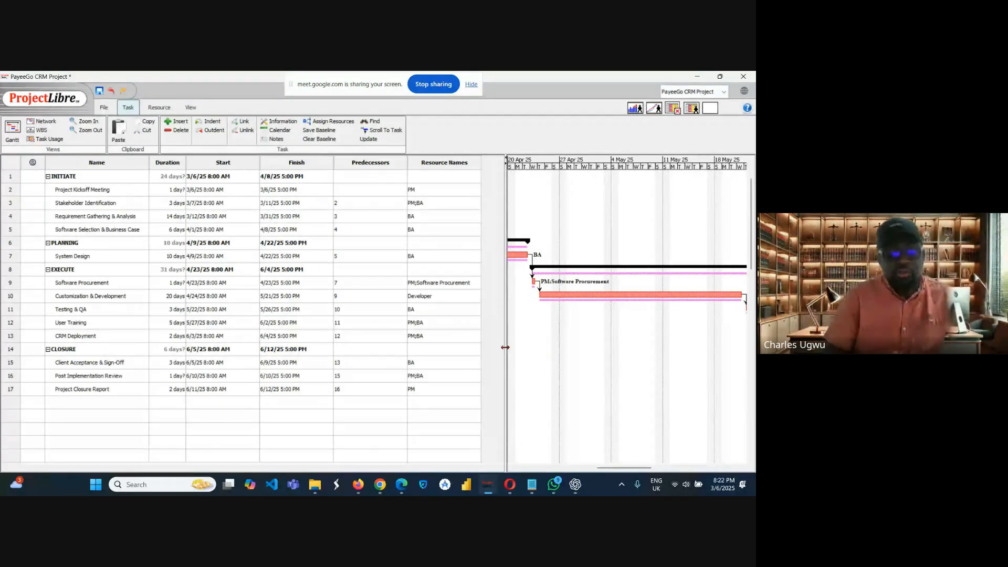
Examine the baseline bars beneath the task bars in the Gantt chart, temporarily widening the chart area.
left_click_drag(505, 347, 460, 348)
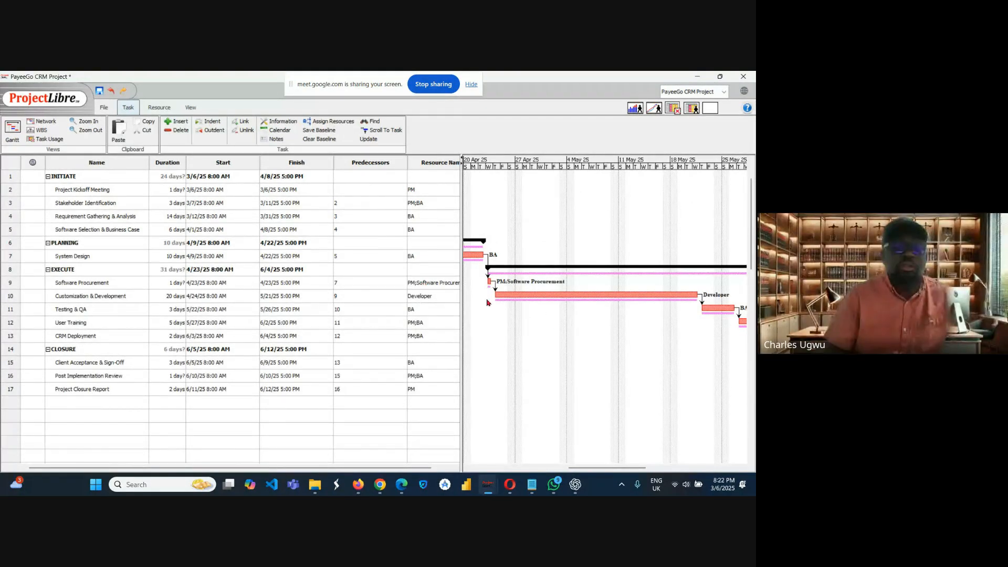
left_click_drag(462, 225, 510, 222)
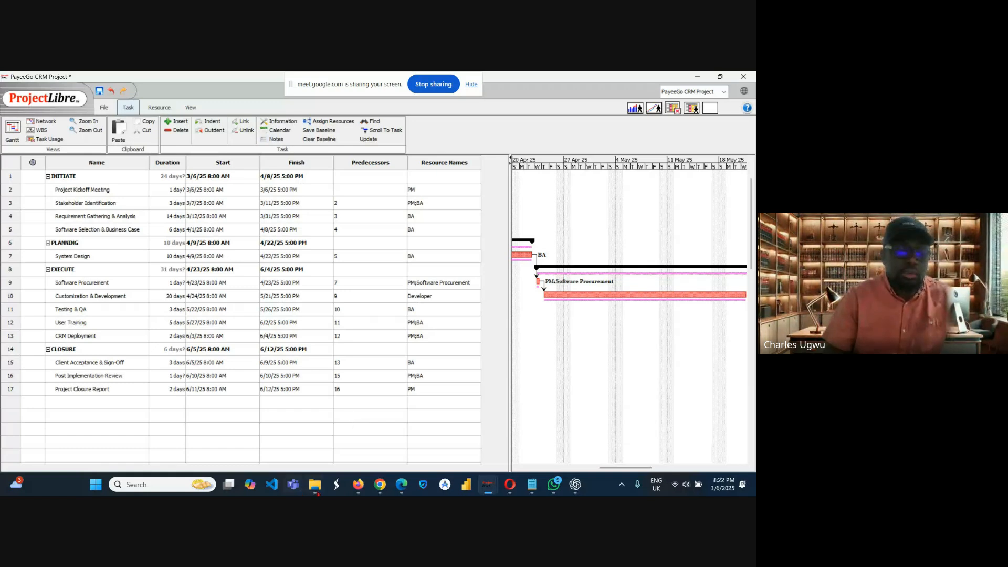
left_click(379, 485)
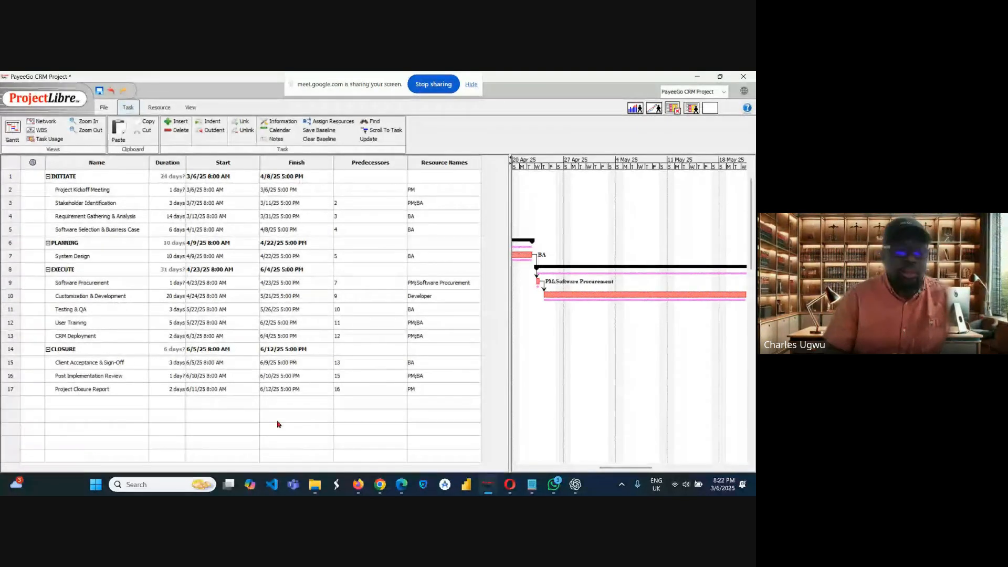
left_click(379, 484)
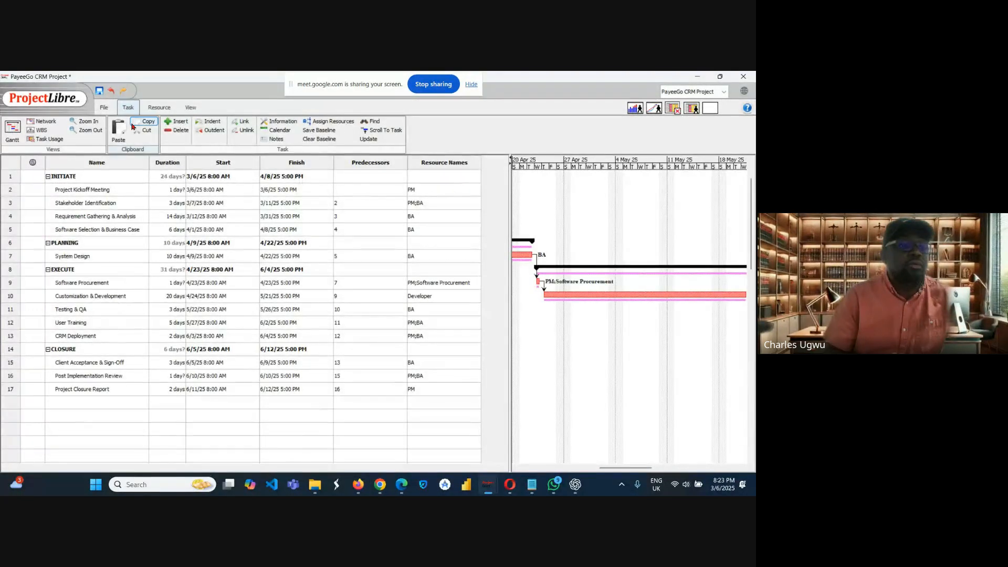
Review the resource types and standard rates in the resource sheet, and return to the Gantt view.
left_click(159, 108)
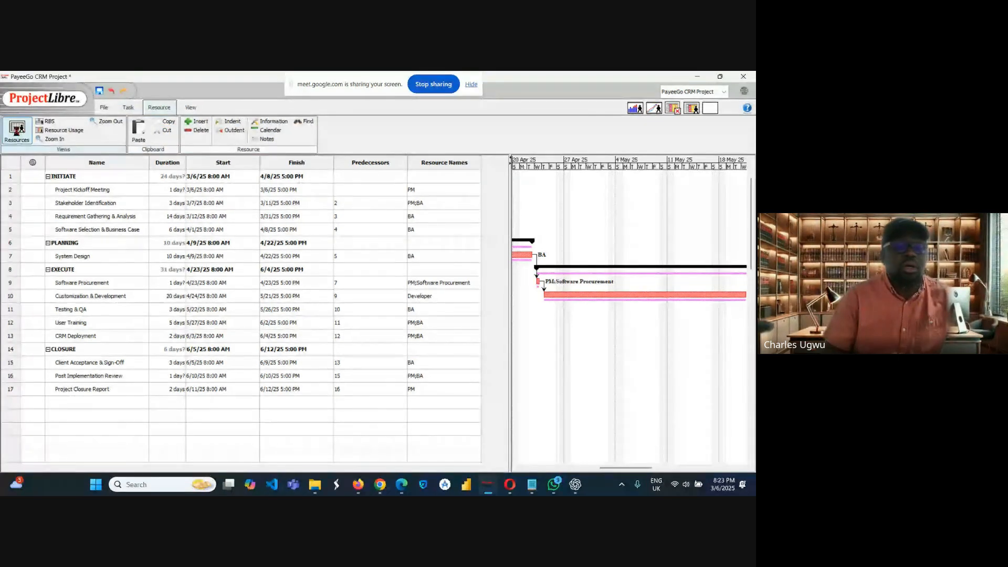
left_click(17, 131)
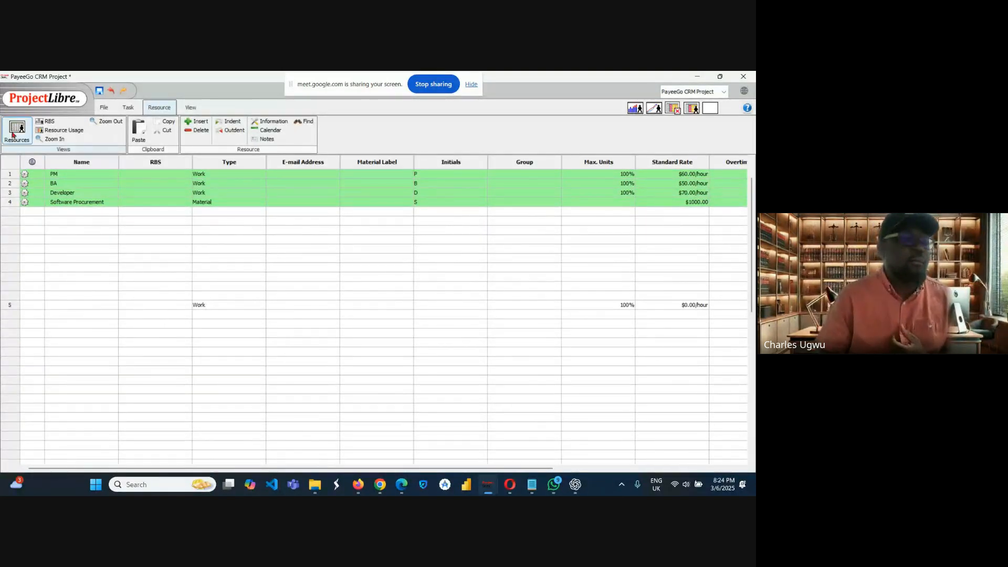
left_click(128, 107)
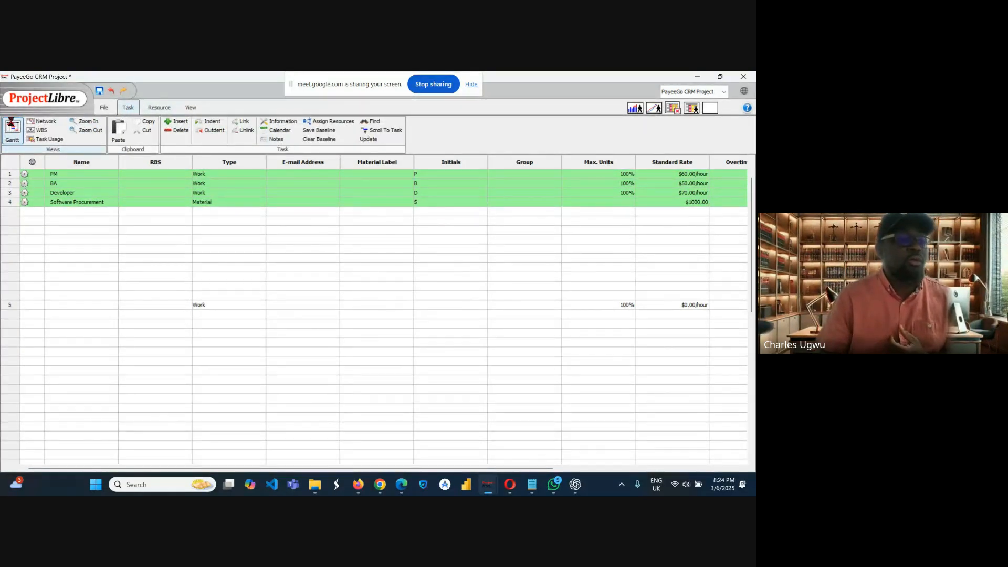
left_click(12, 128)
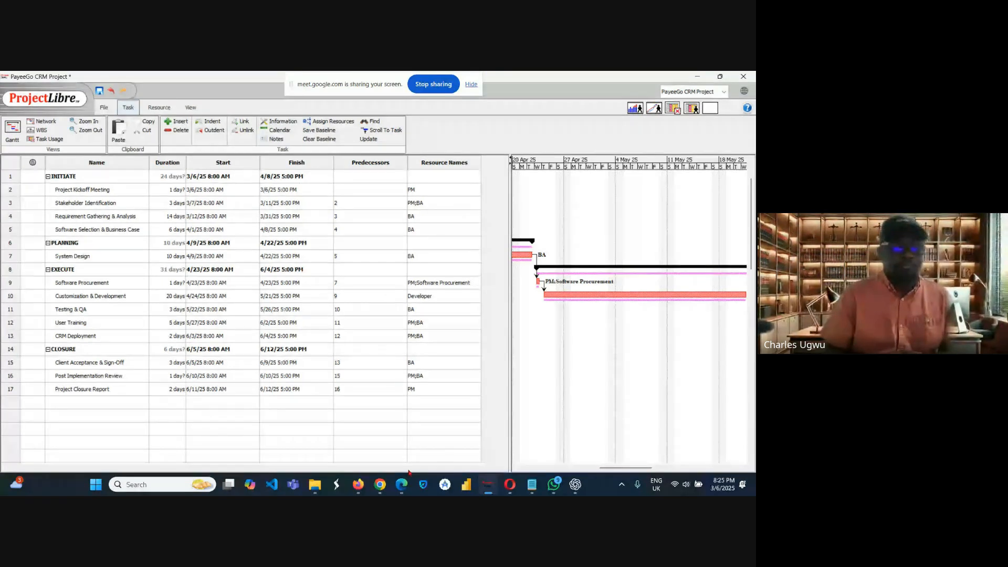
Switch to the Google Meet call in Chrome and stop presenting the screen.
mouse_move(313, 484)
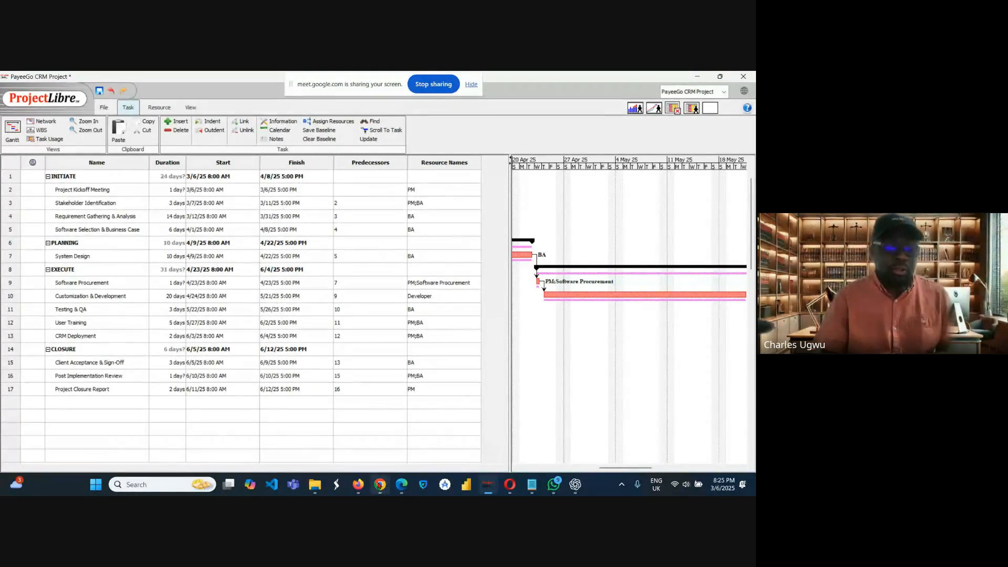
mouse_move(380, 484)
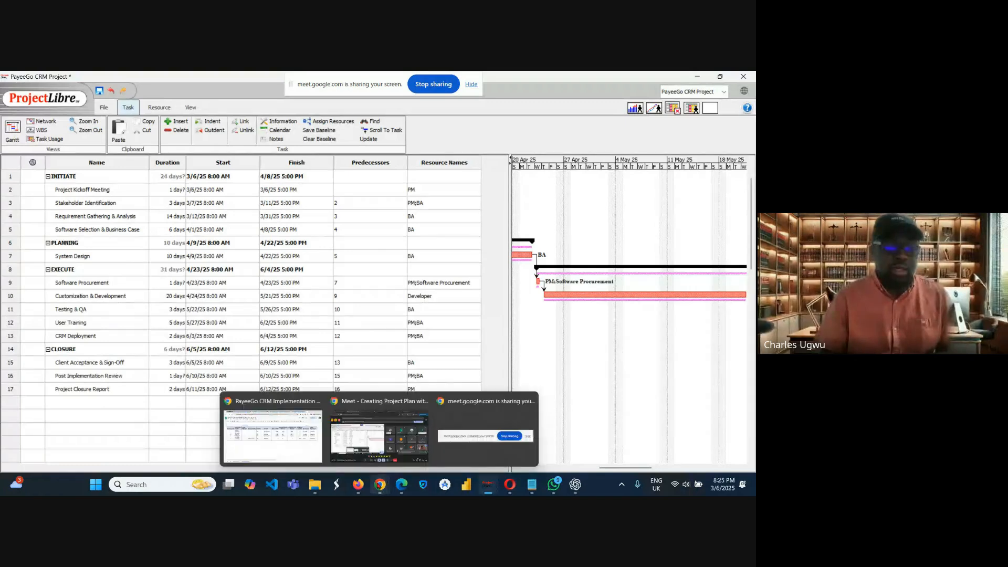
left_click(357, 443)
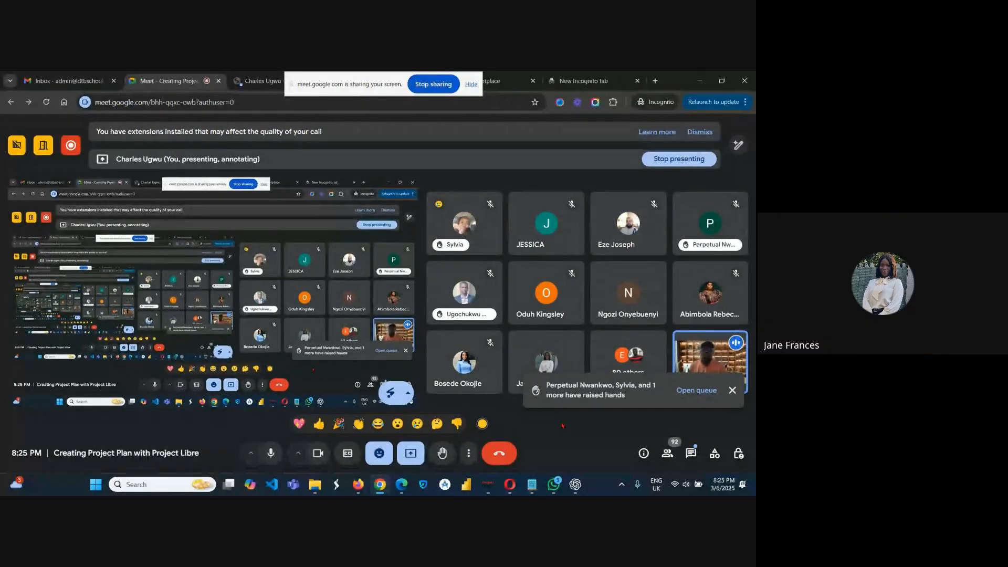
left_click(669, 161)
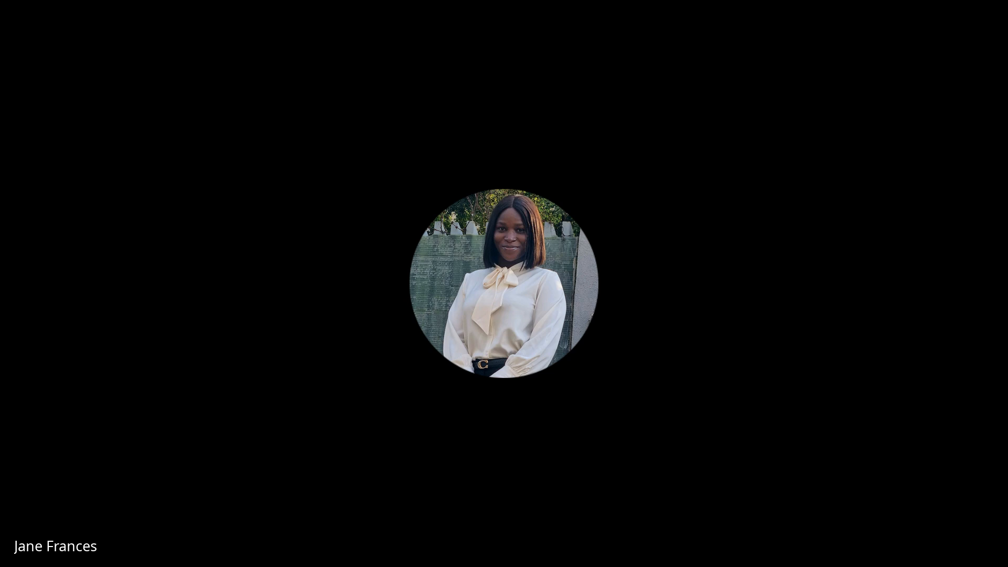